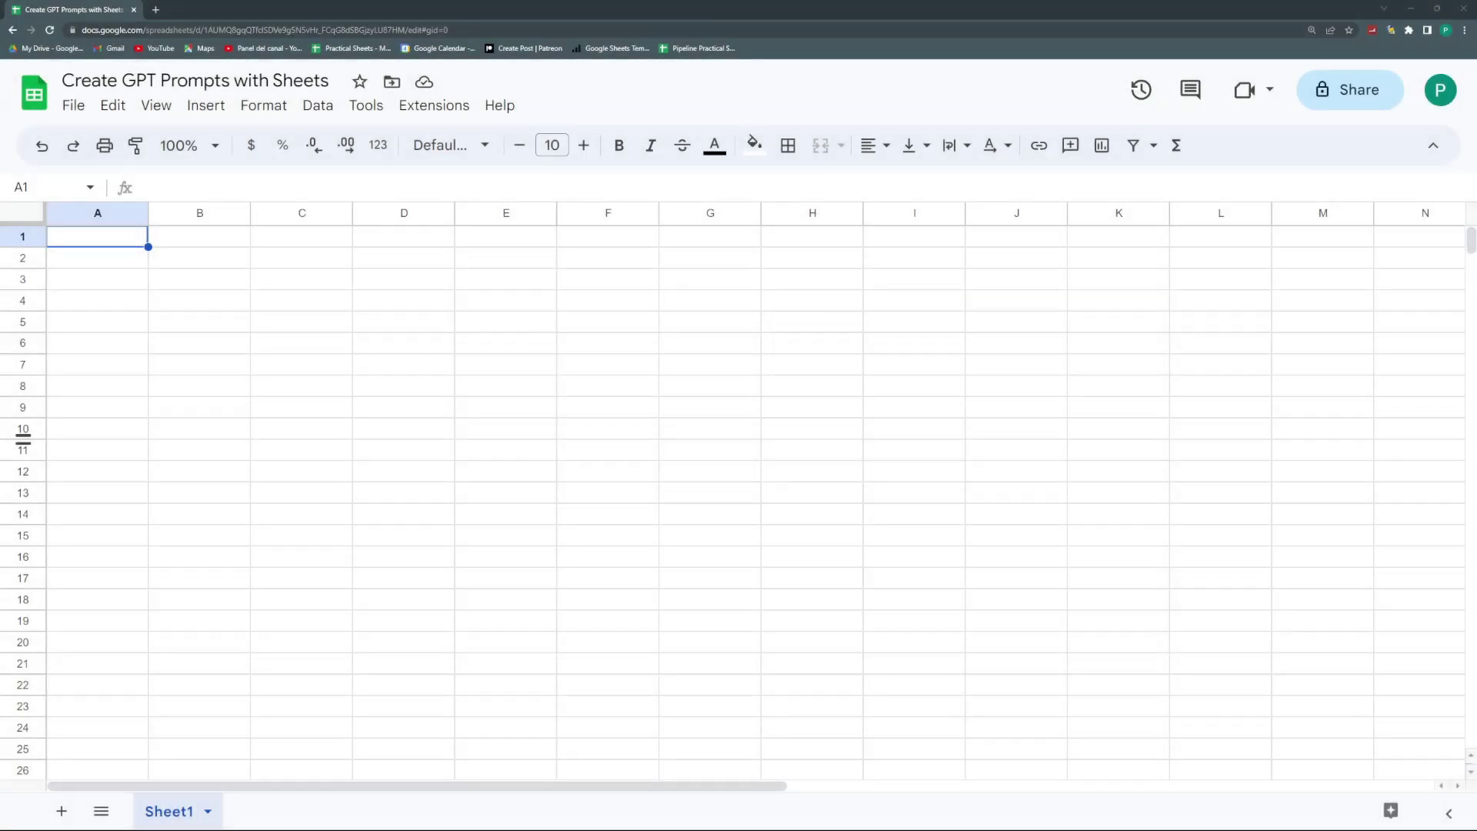
- Open the gptforwork.com prompt-writing guide in a new tab and accept the cookie notice
left_click(155, 9)
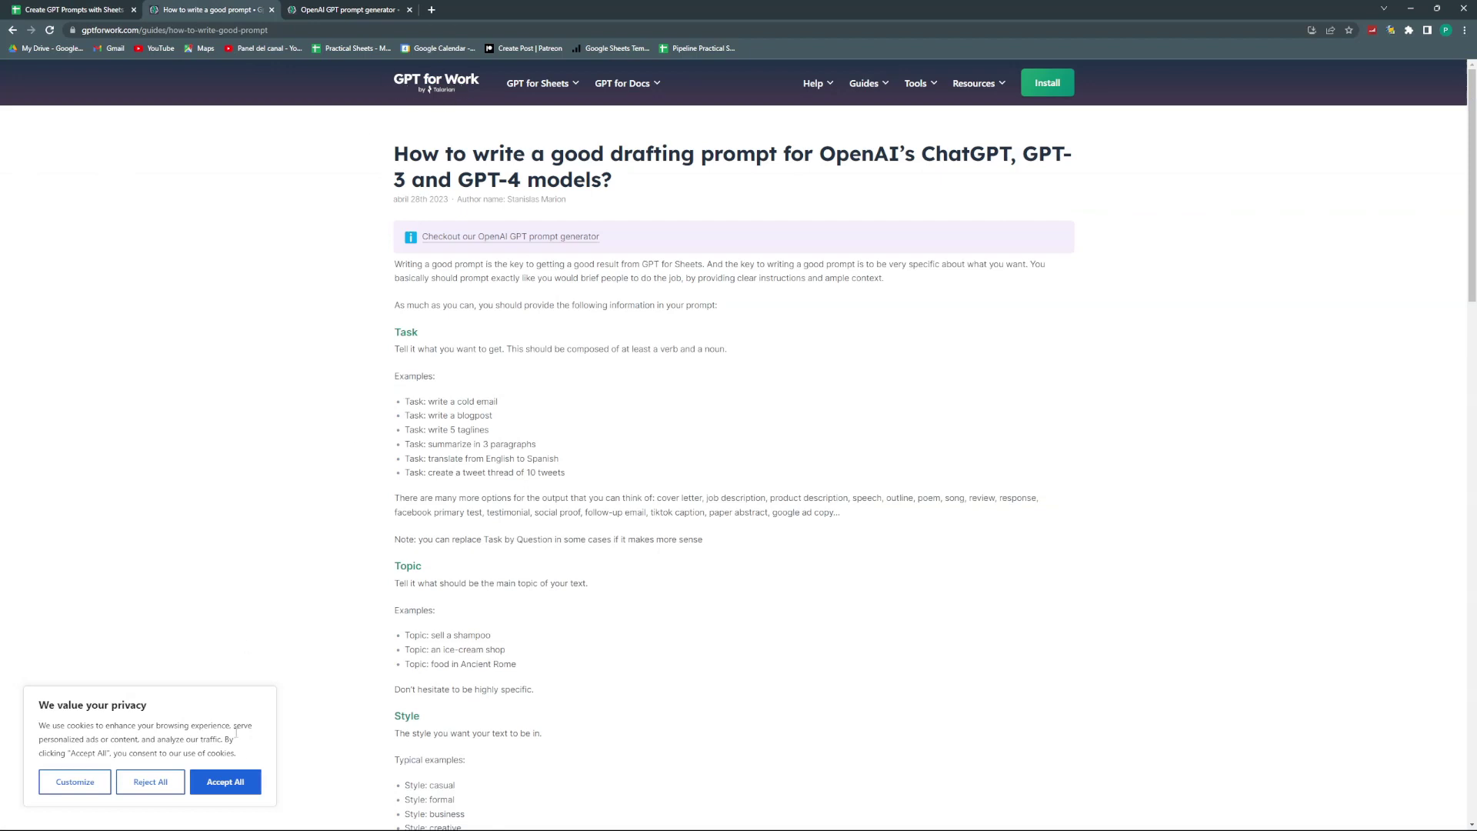
left_click(50, 10)
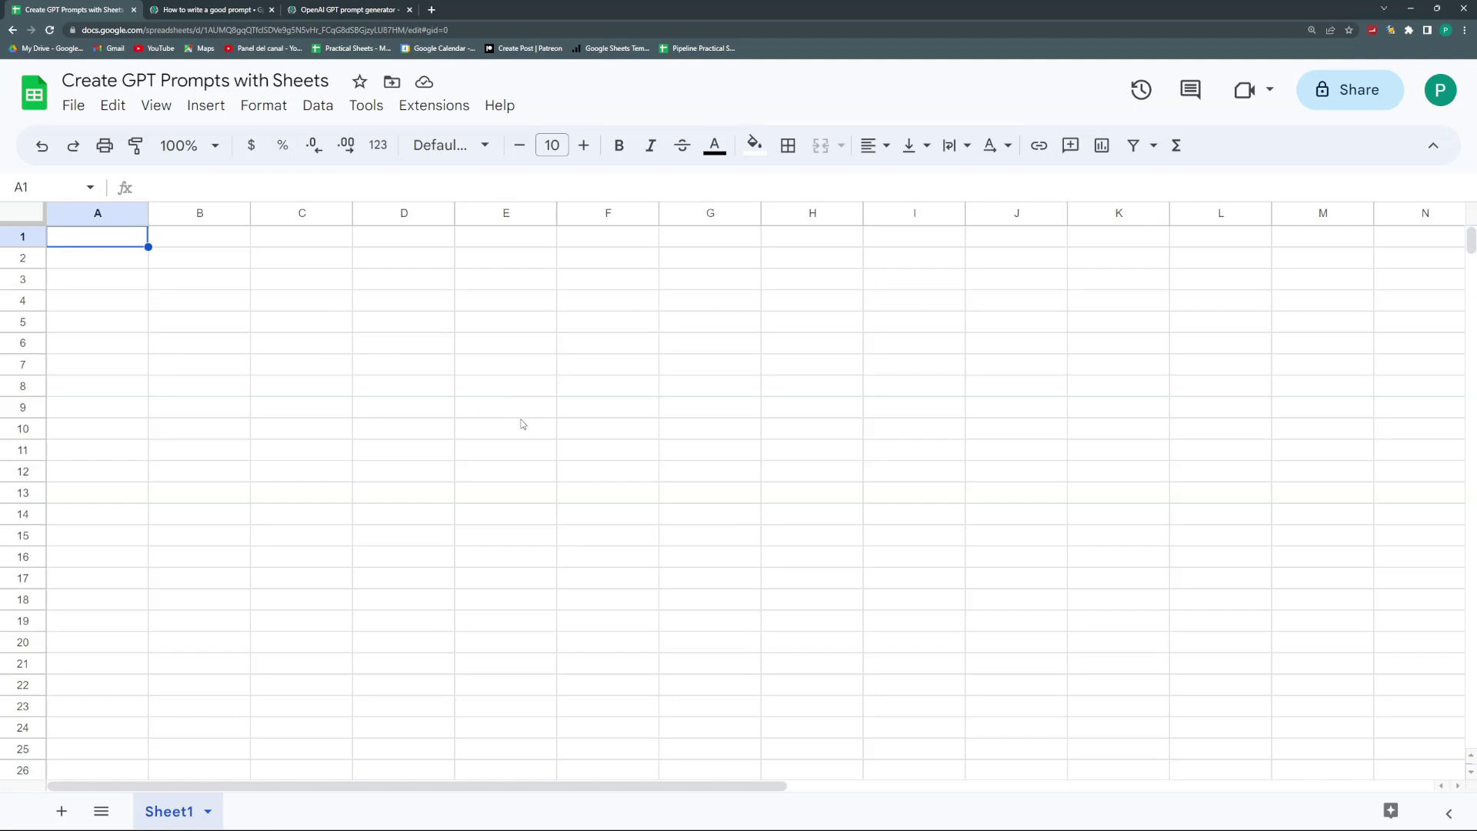
key("ctrl+Tab")
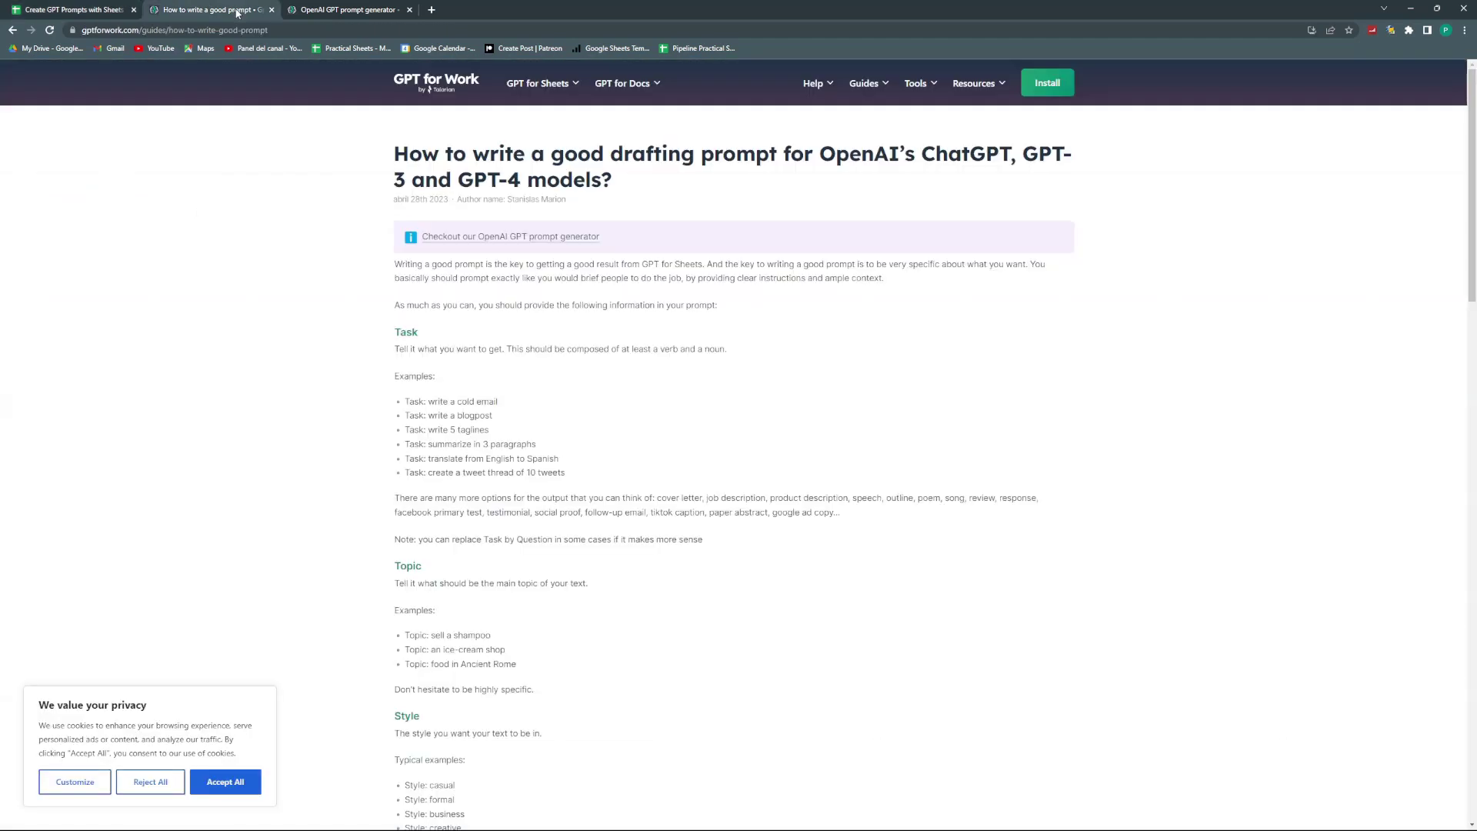
left_click(235, 779)
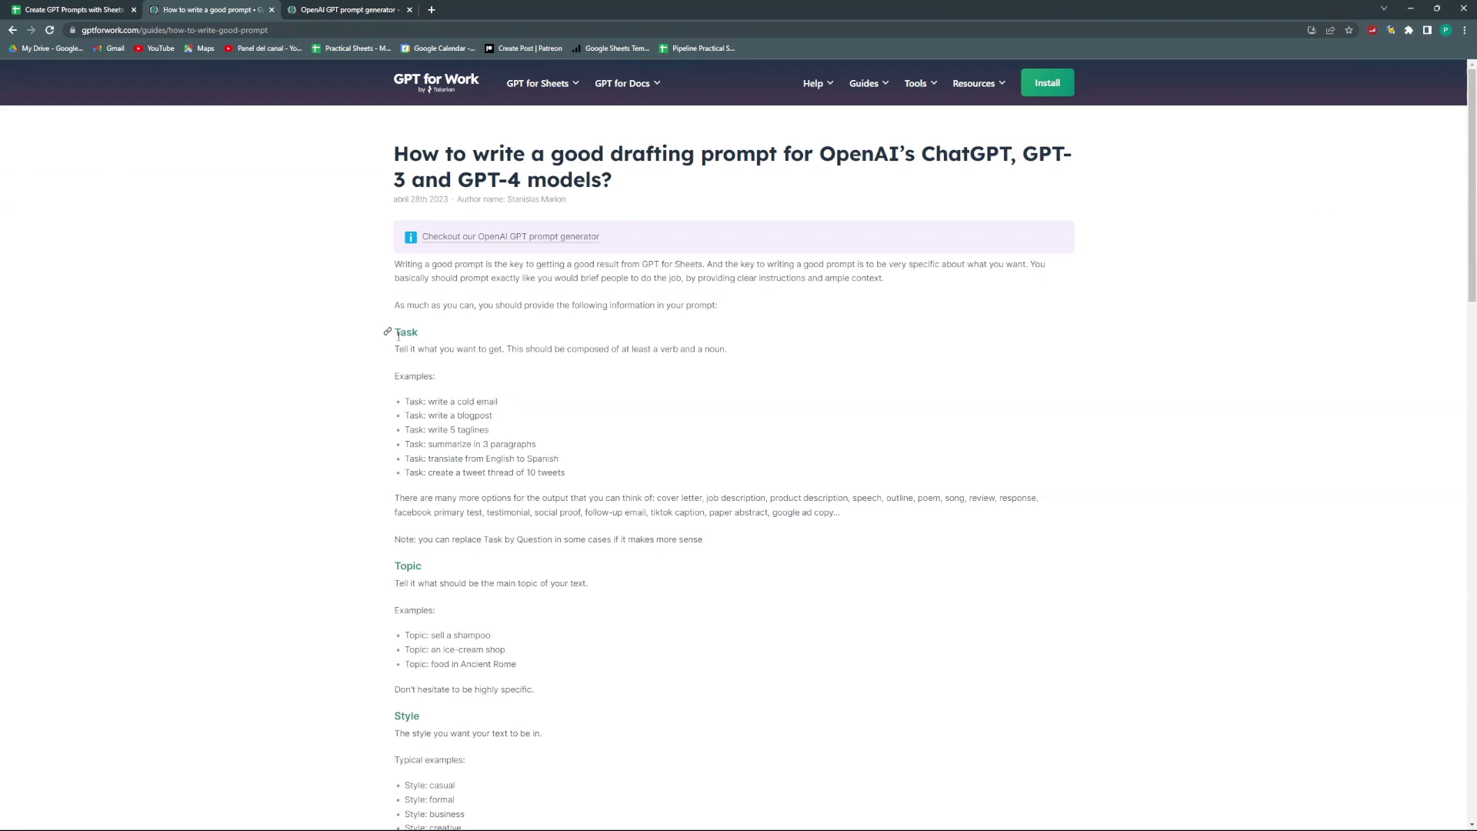
- Scroll to 'Putting it all together' and highlight the example prompt's Task, Topic and Length lines
left_click_drag(399, 332, 446, 514)
scroll(453, 509, "down", 1)
scroll(453, 509, "down", 15)
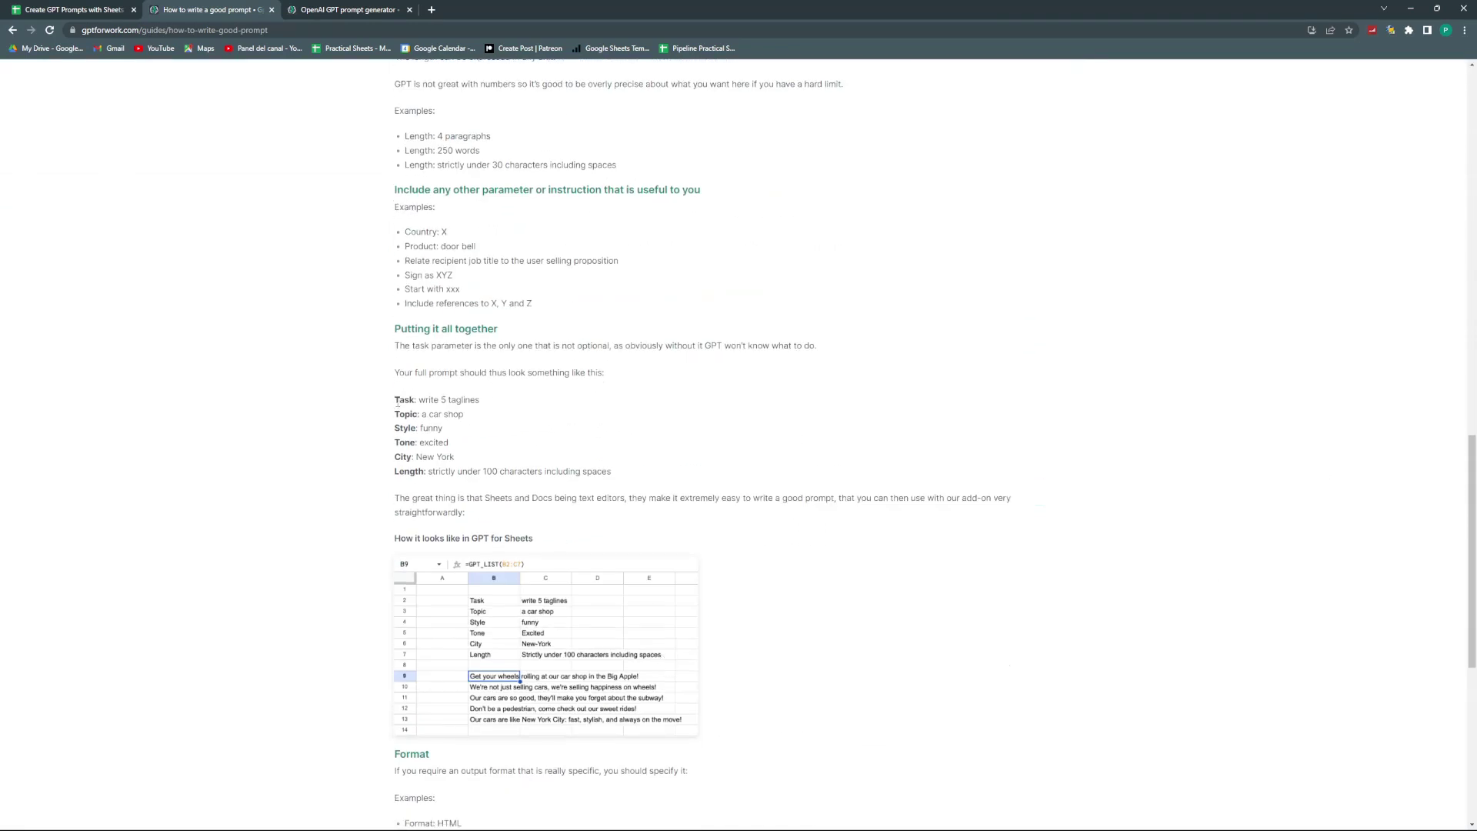
left_click_drag(399, 400, 622, 470)
left_click(473, 414)
left_click_drag(399, 471, 432, 471)
- On the prompt generator page, look over the suggested tasks for the Task field
left_click(324, 4)
left_click(548, 232)
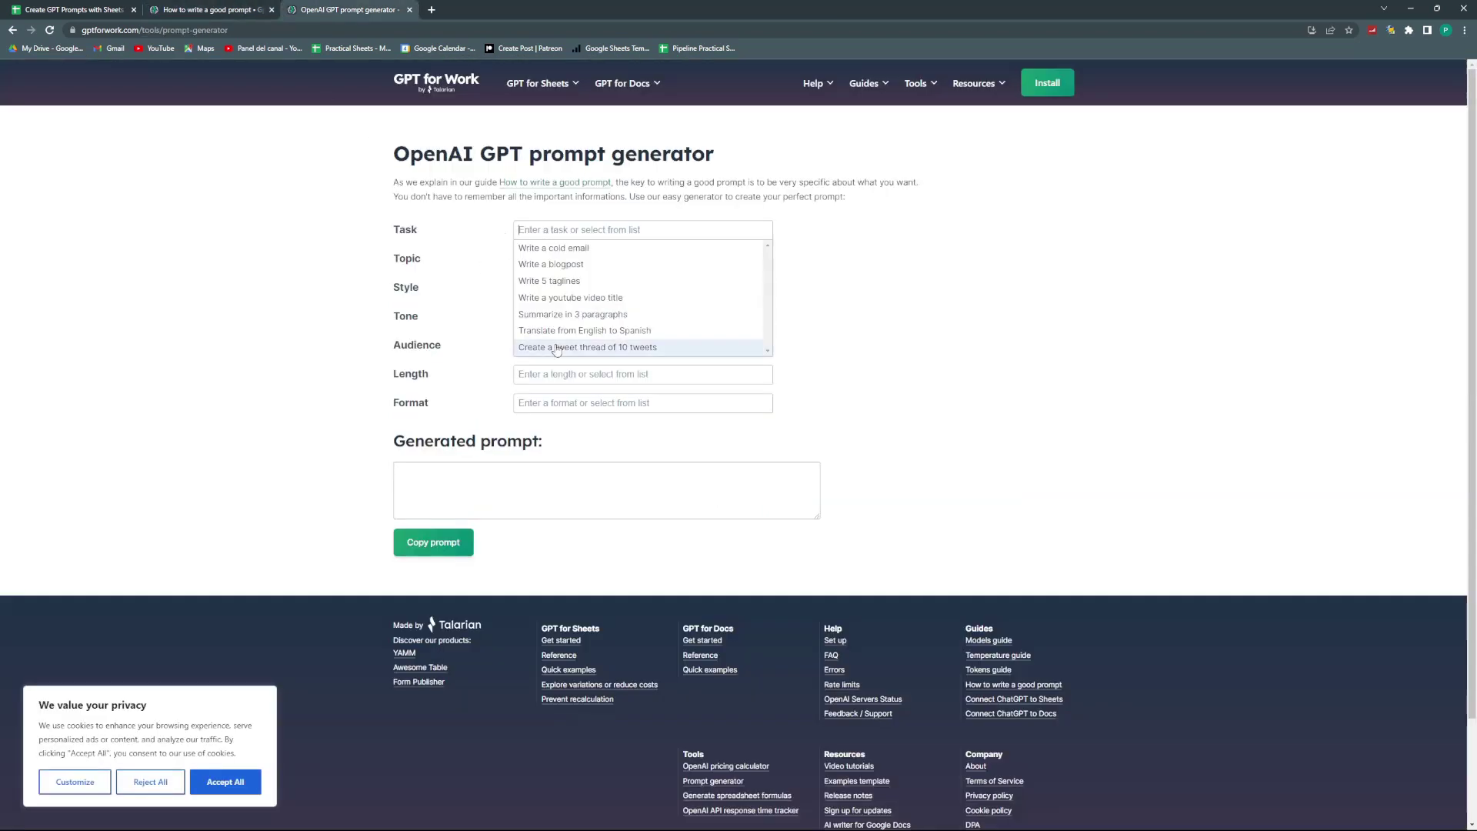
left_click(471, 225)
left_click(523, 230)
left_click(808, 217)
- Browse the Topic, Style, Tone, Audience and Length field suggestions
left_click(739, 260)
key("Tab")
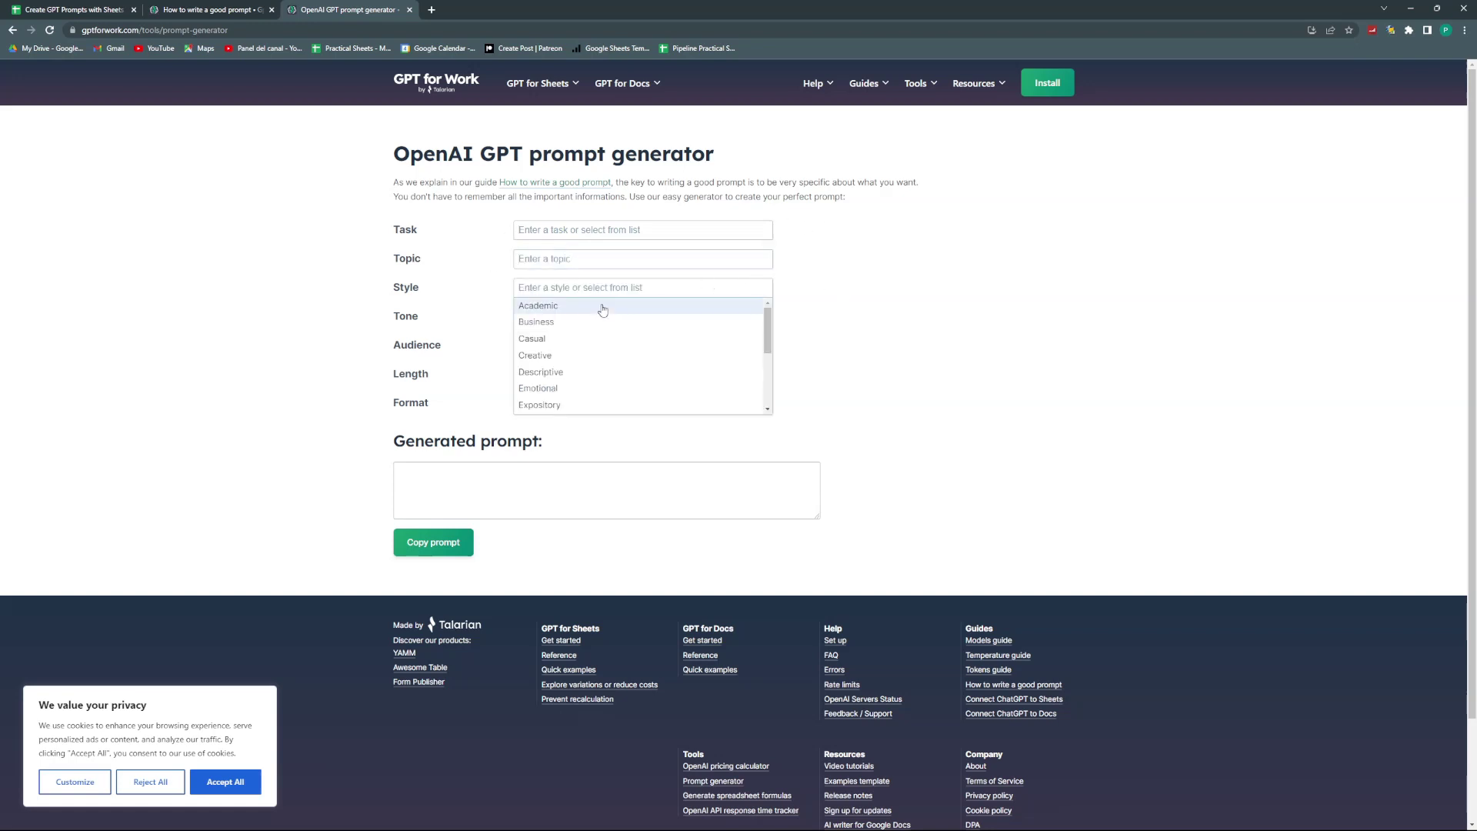
key("Tab")
key("Tab")
left_click(859, 342)
left_click(730, 375)
key("Tab")
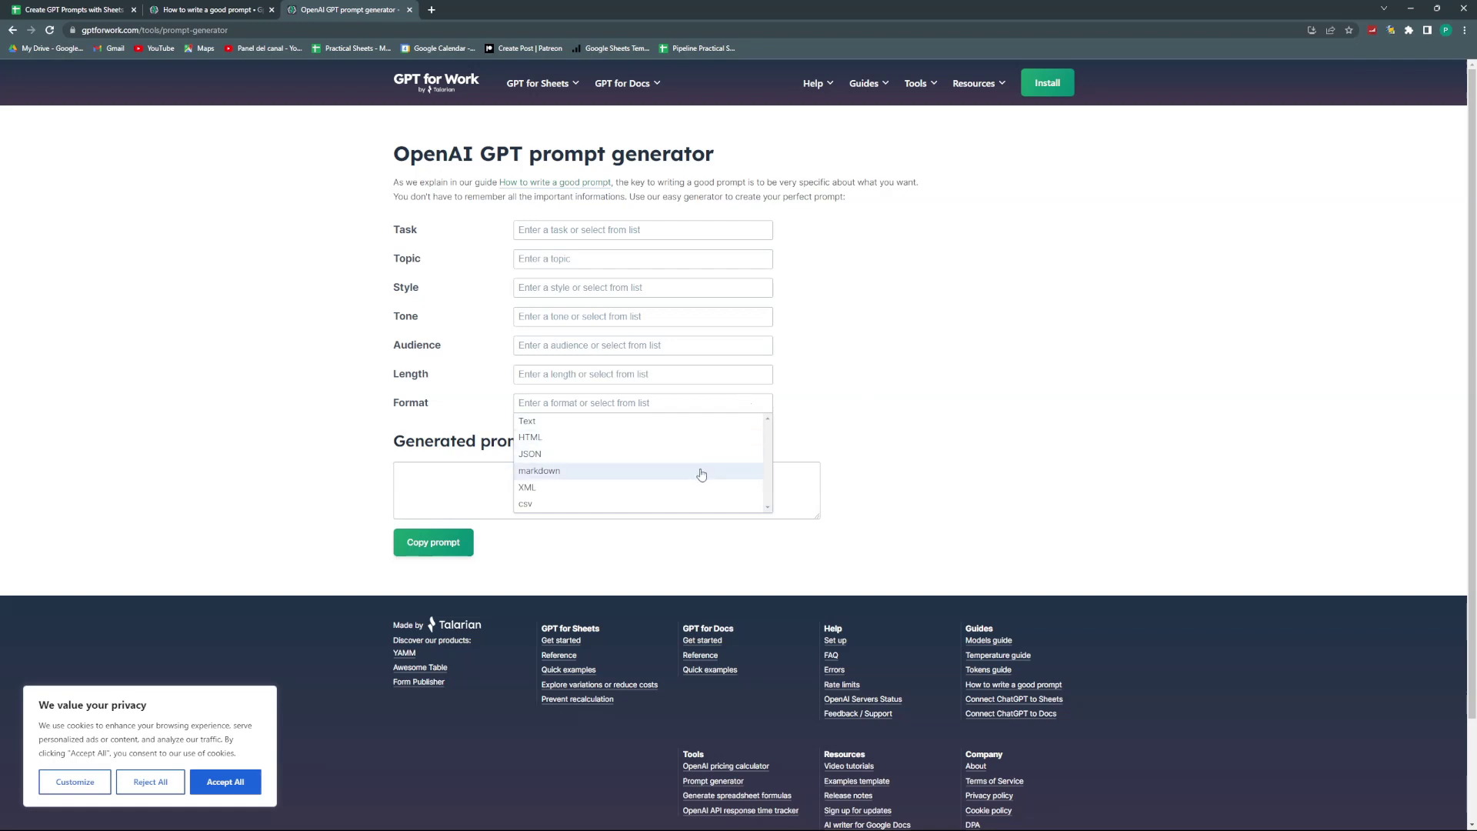
left_click(871, 357)
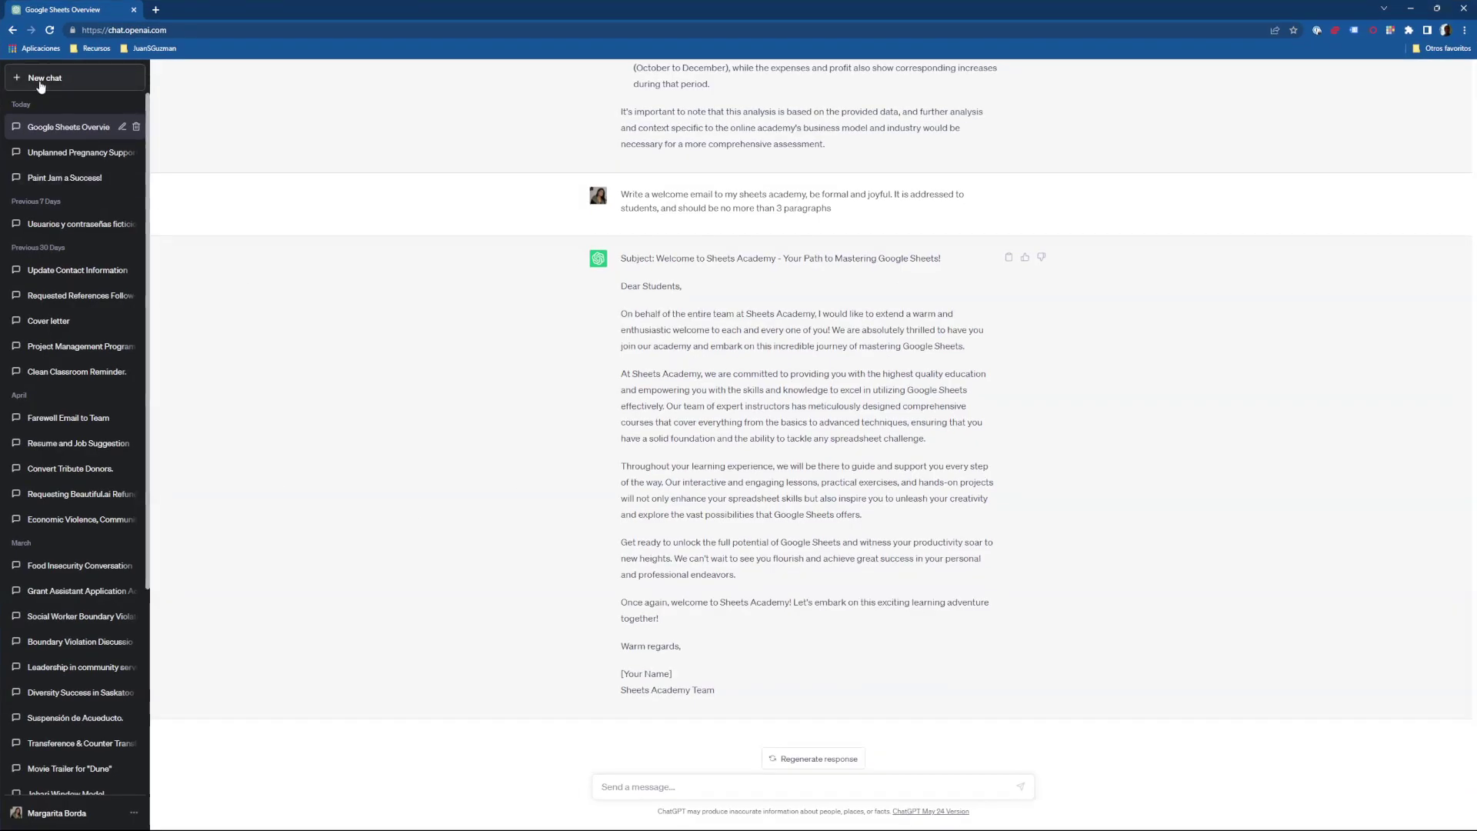
- Start a new empty ChatGPT conversation and return to the Create GPT Prompts with Sheets spreadsheet
left_click(40, 80)
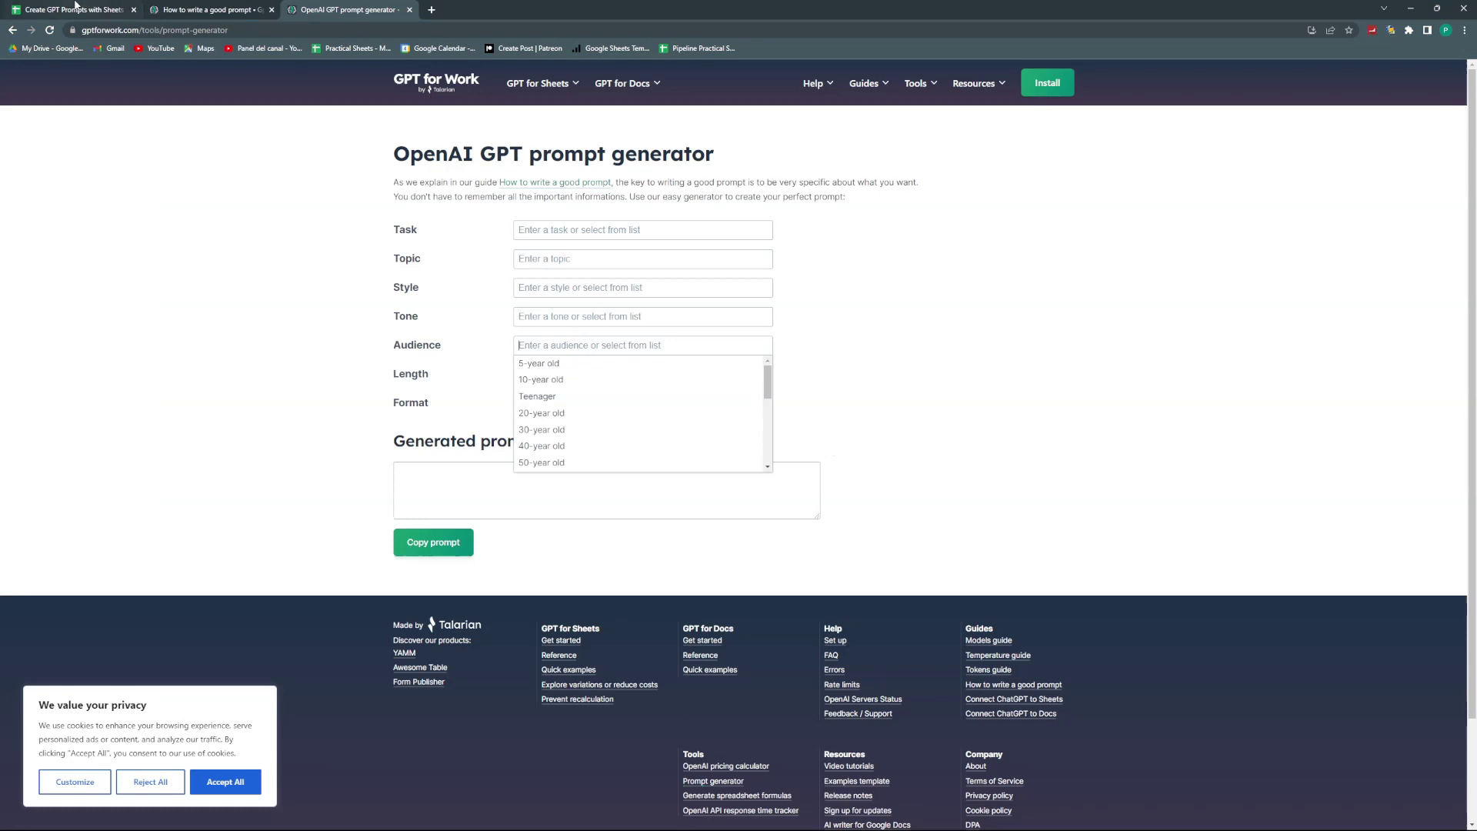
left_click(75, 6)
left_click(333, 9)
left_click(38, 7)
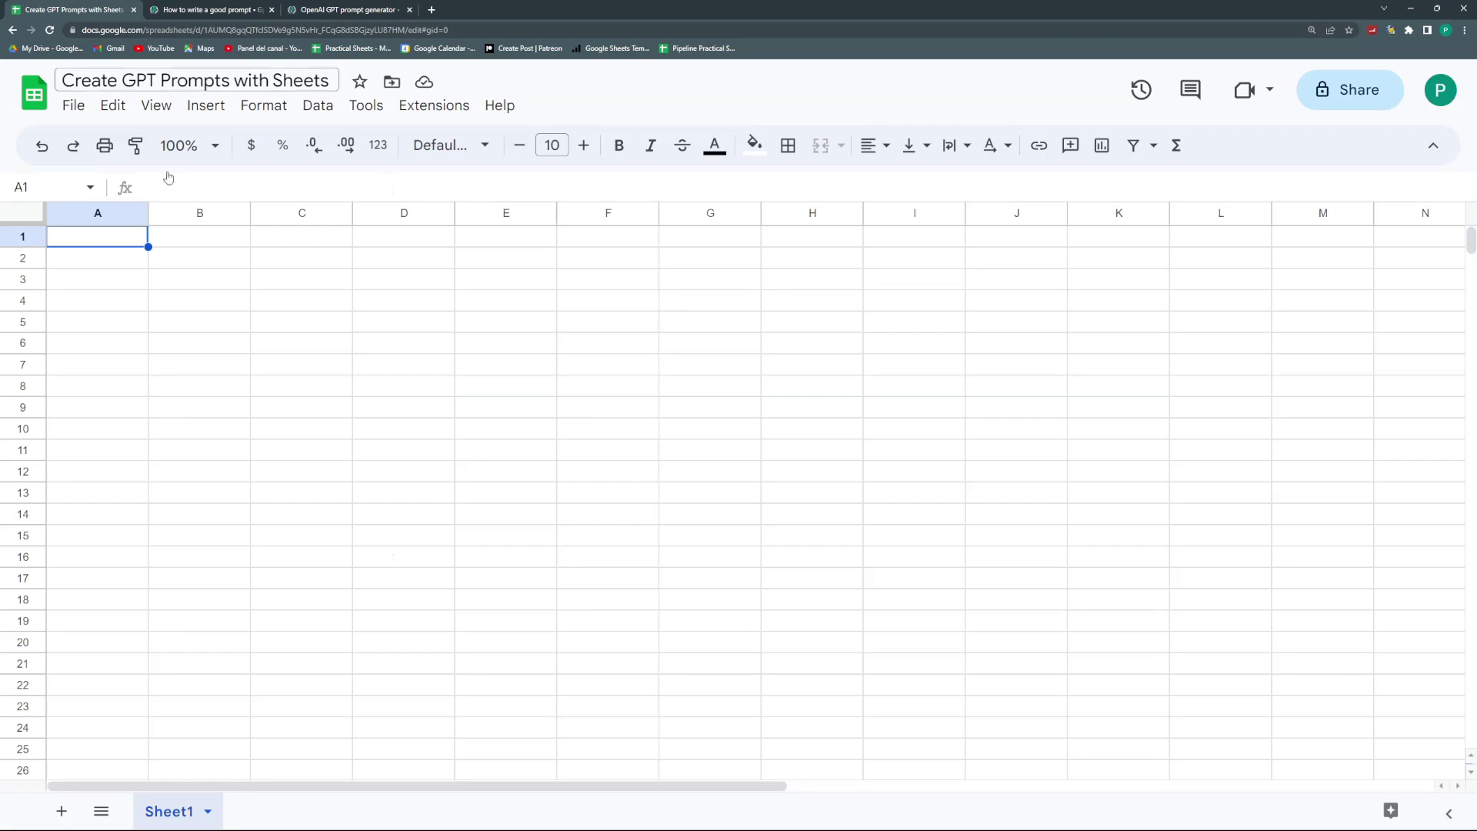
- Enter the title PROMPT GENERATOR in A1 and the label Task in A3
left_click(323, 9)
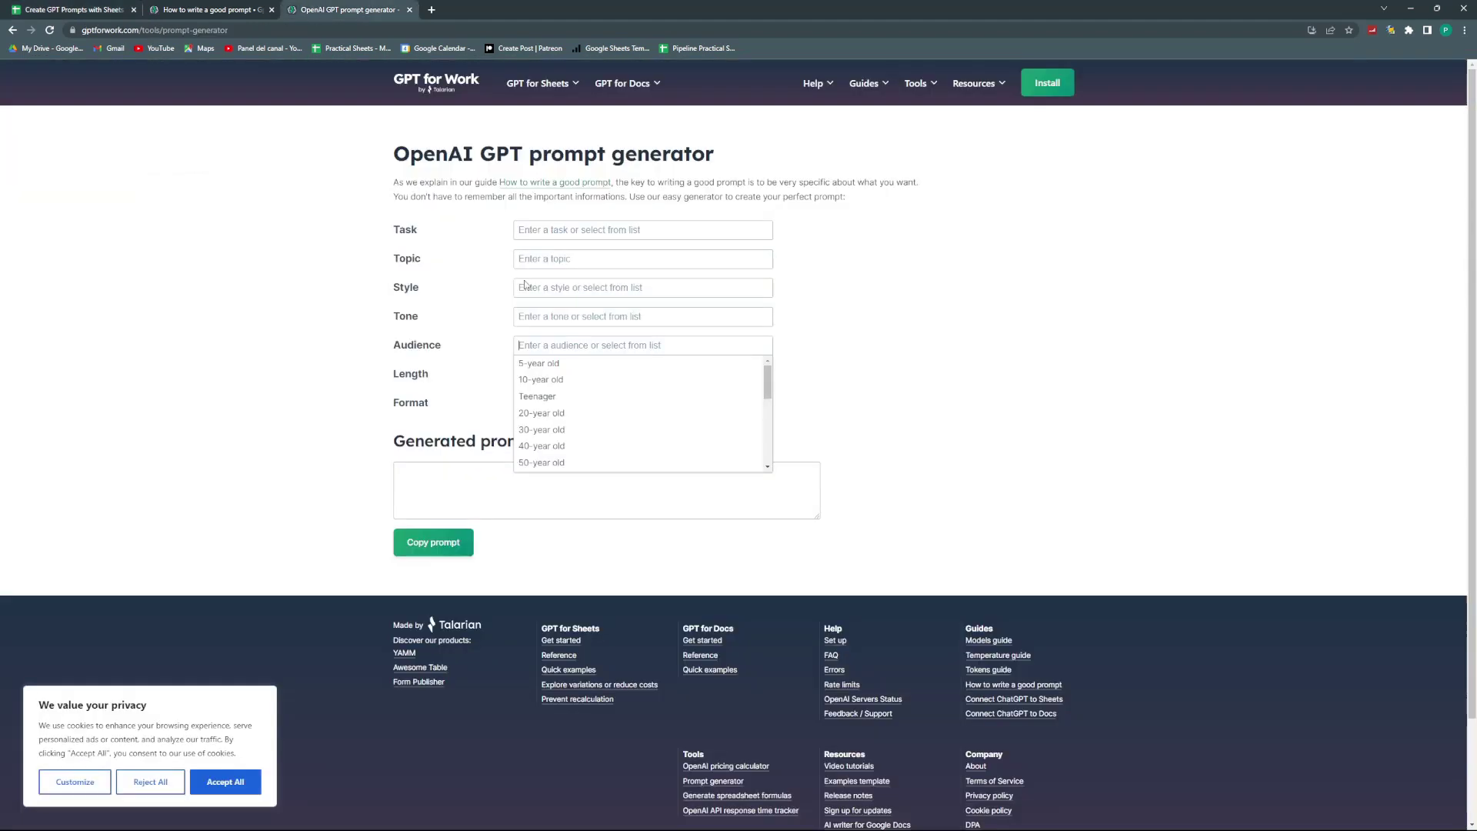
left_click(65, 8)
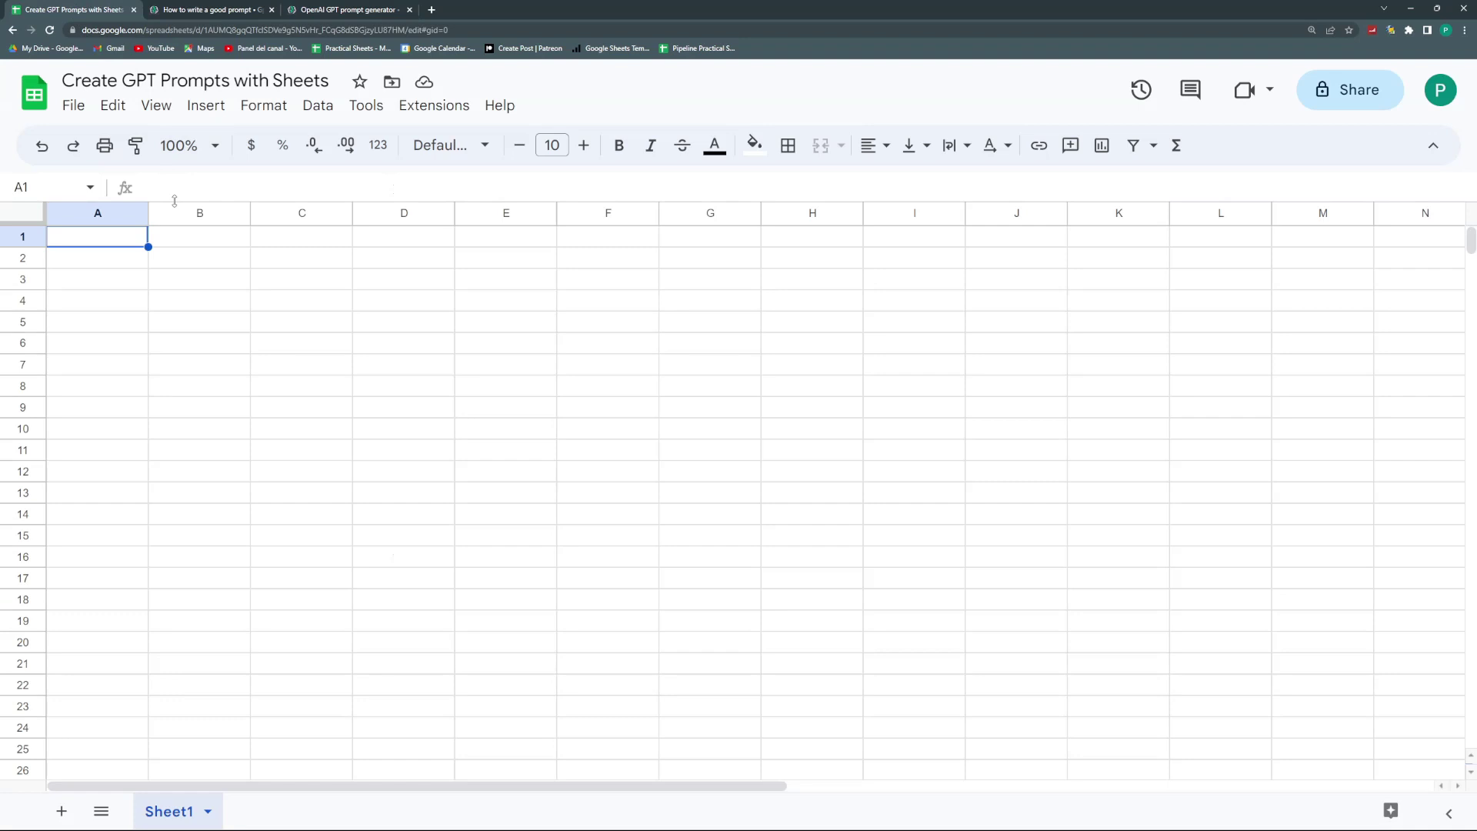
left_click(144, 323)
left_click(114, 240)
type("p")
key("BackSpace")
type("PROMPT GENERATOR")
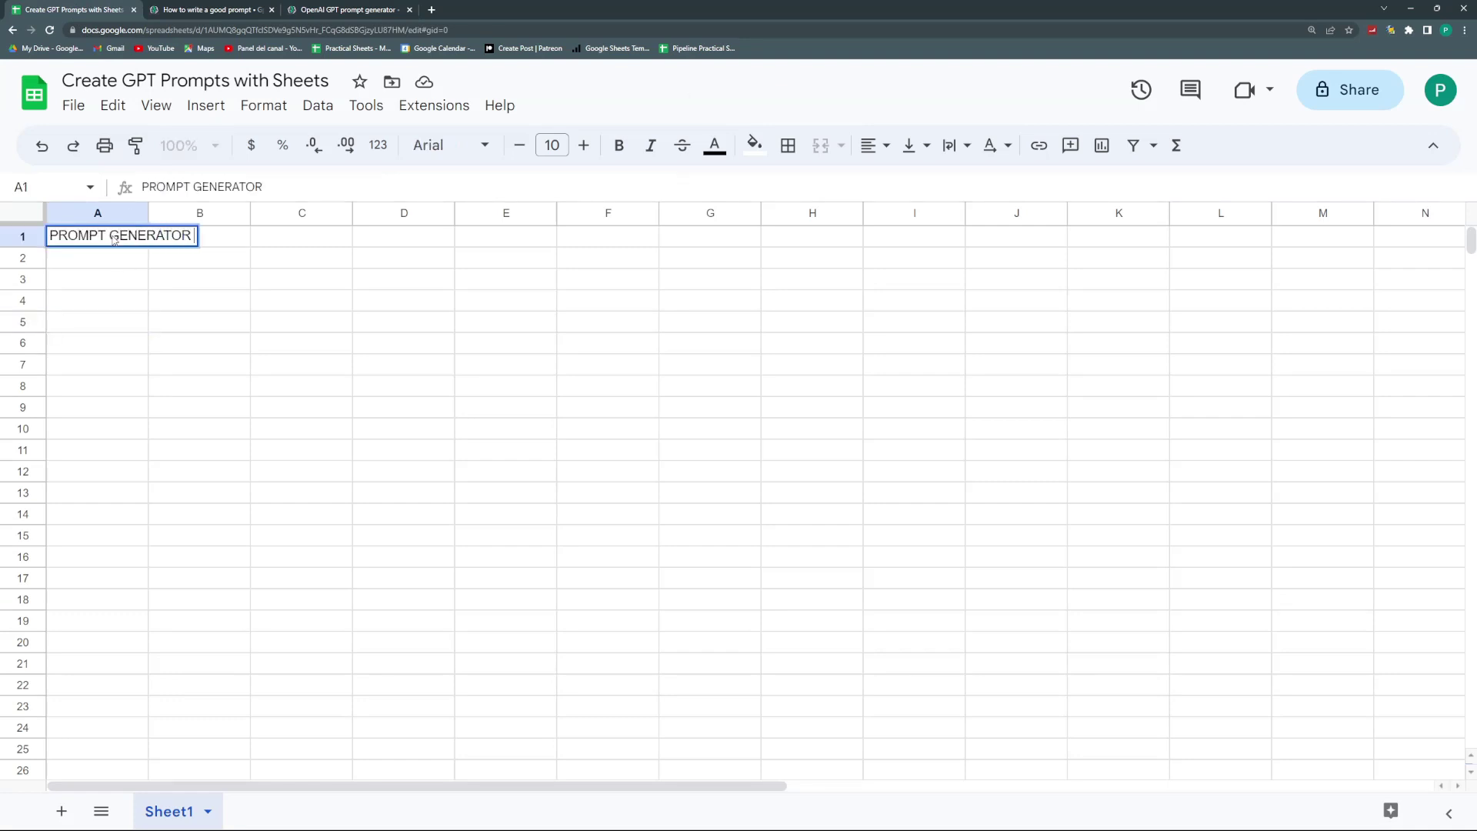
key("Return")
key("Return")
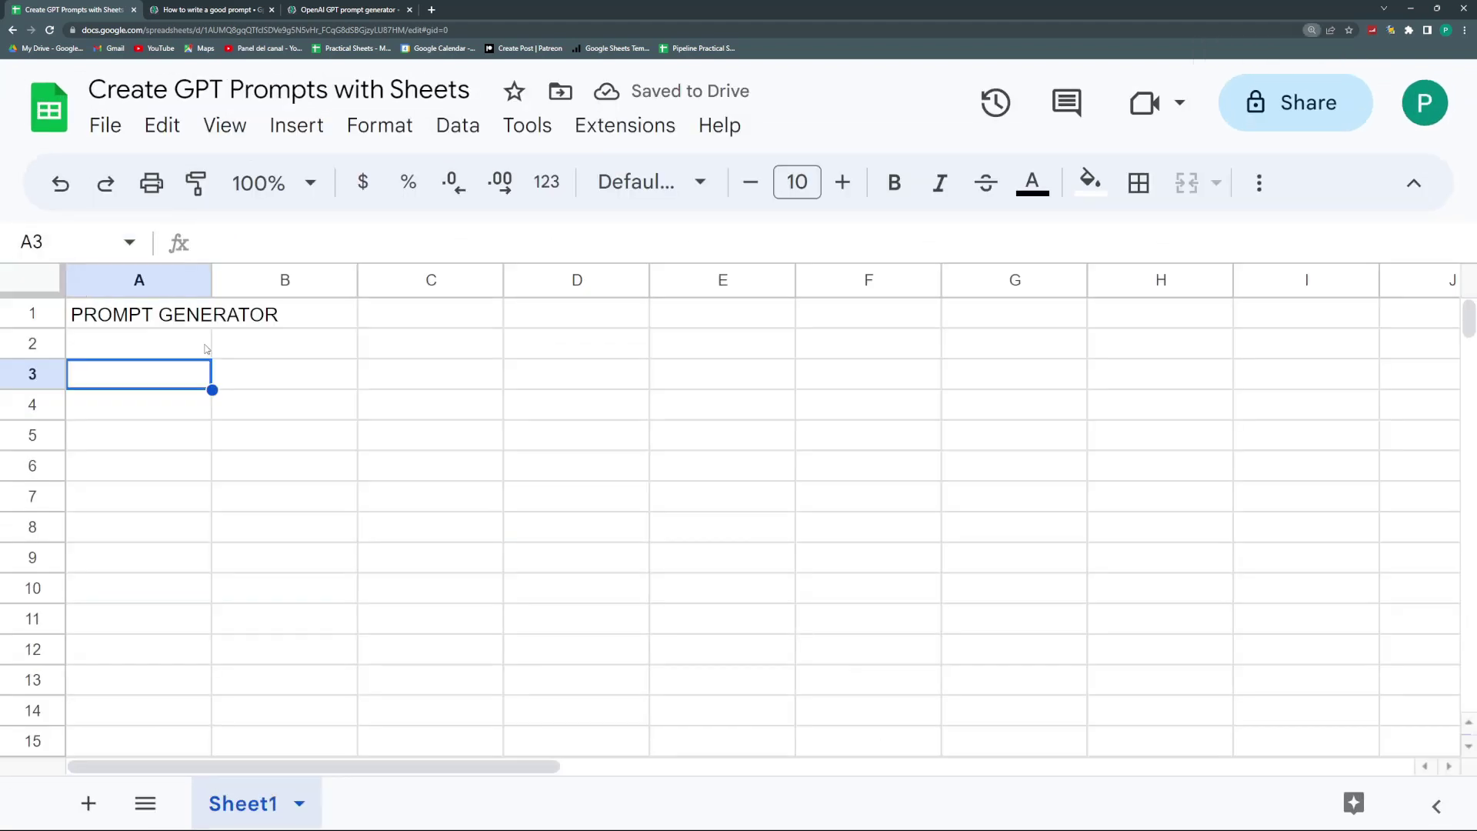
type("Task")
key("Tab")
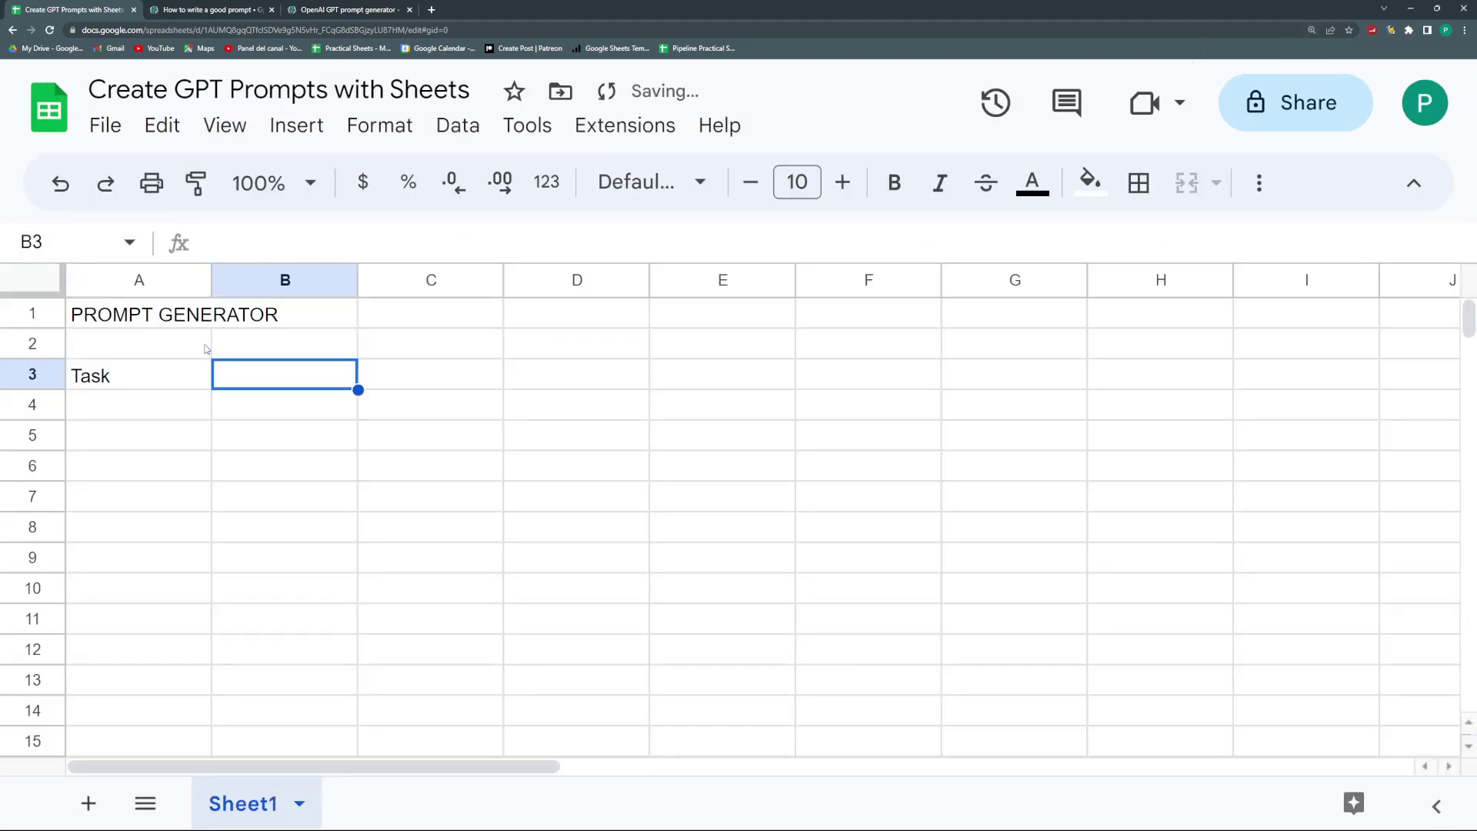
- Copy the Topic, Style, Tone, Audience and Length labels from the generator into A4:A8
left_click(351, 9)
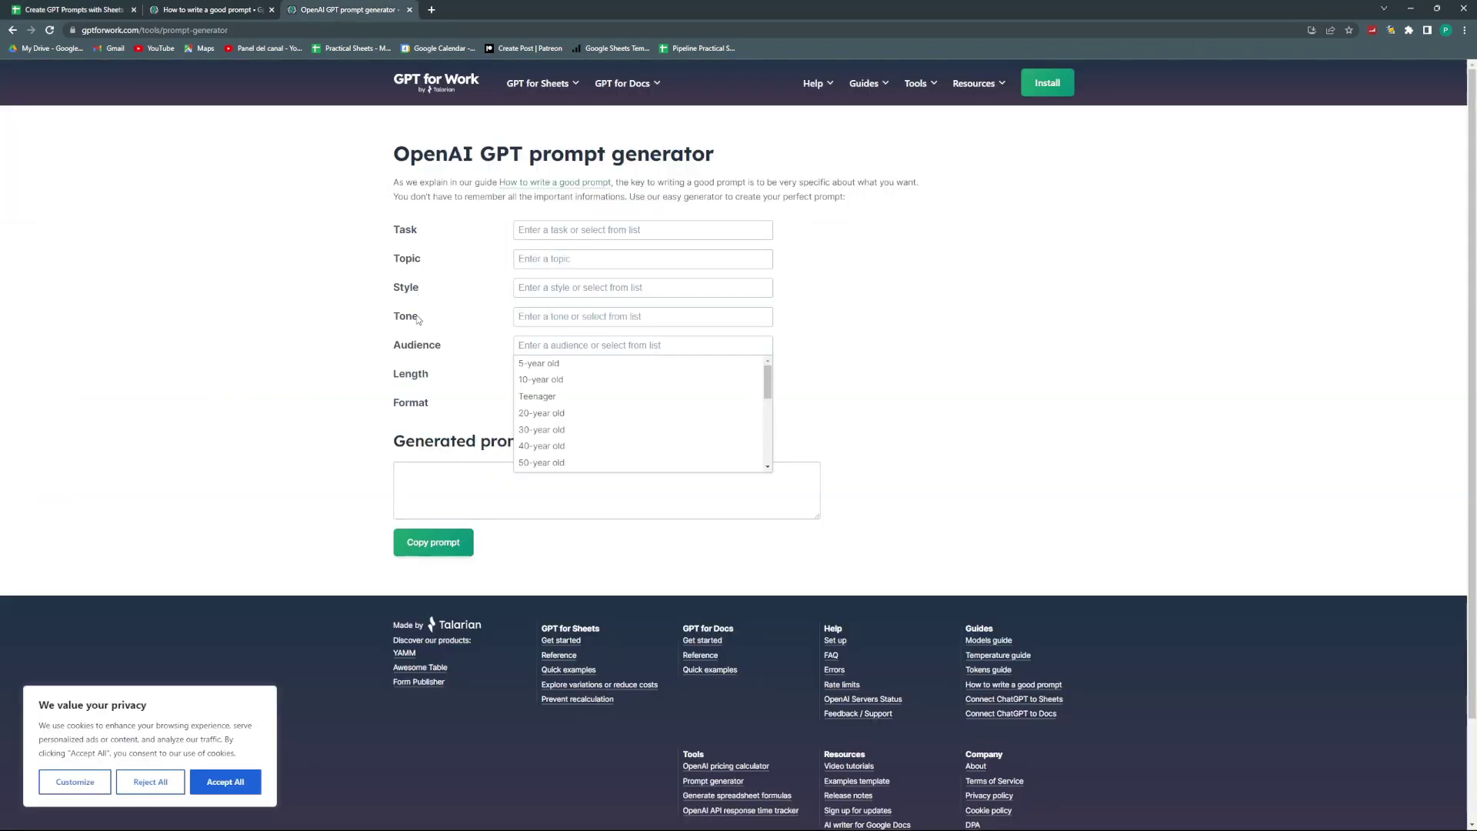
left_click_drag(392, 259, 450, 373)
left_click(73, 9)
left_click(138, 400)
type("Topic Style Tone Audience Length")
- Narrow column A to fit the labels and widen column B
left_click(196, 183)
left_click(285, 375)
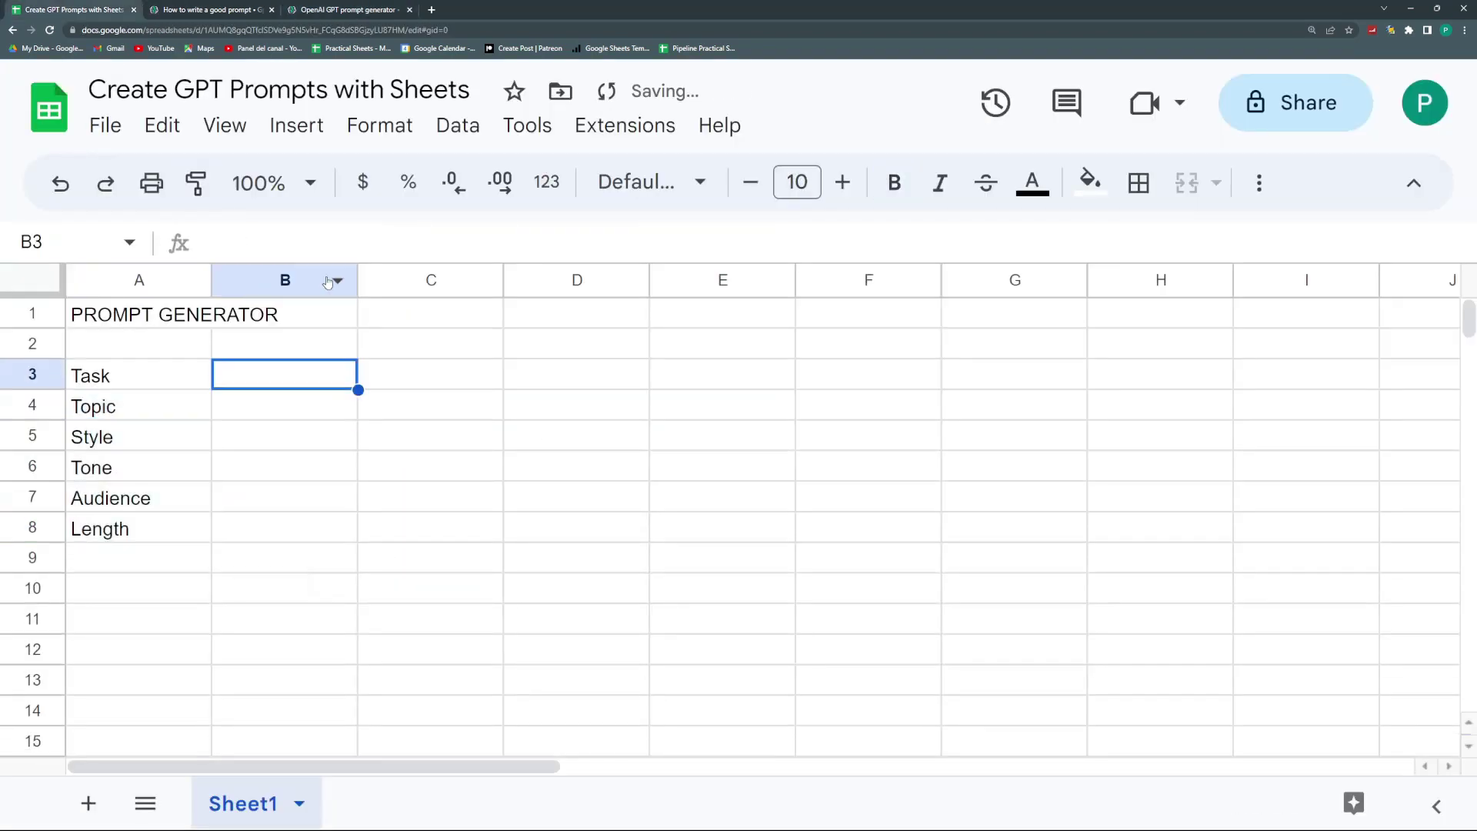
left_click_drag(212, 280, 169, 281)
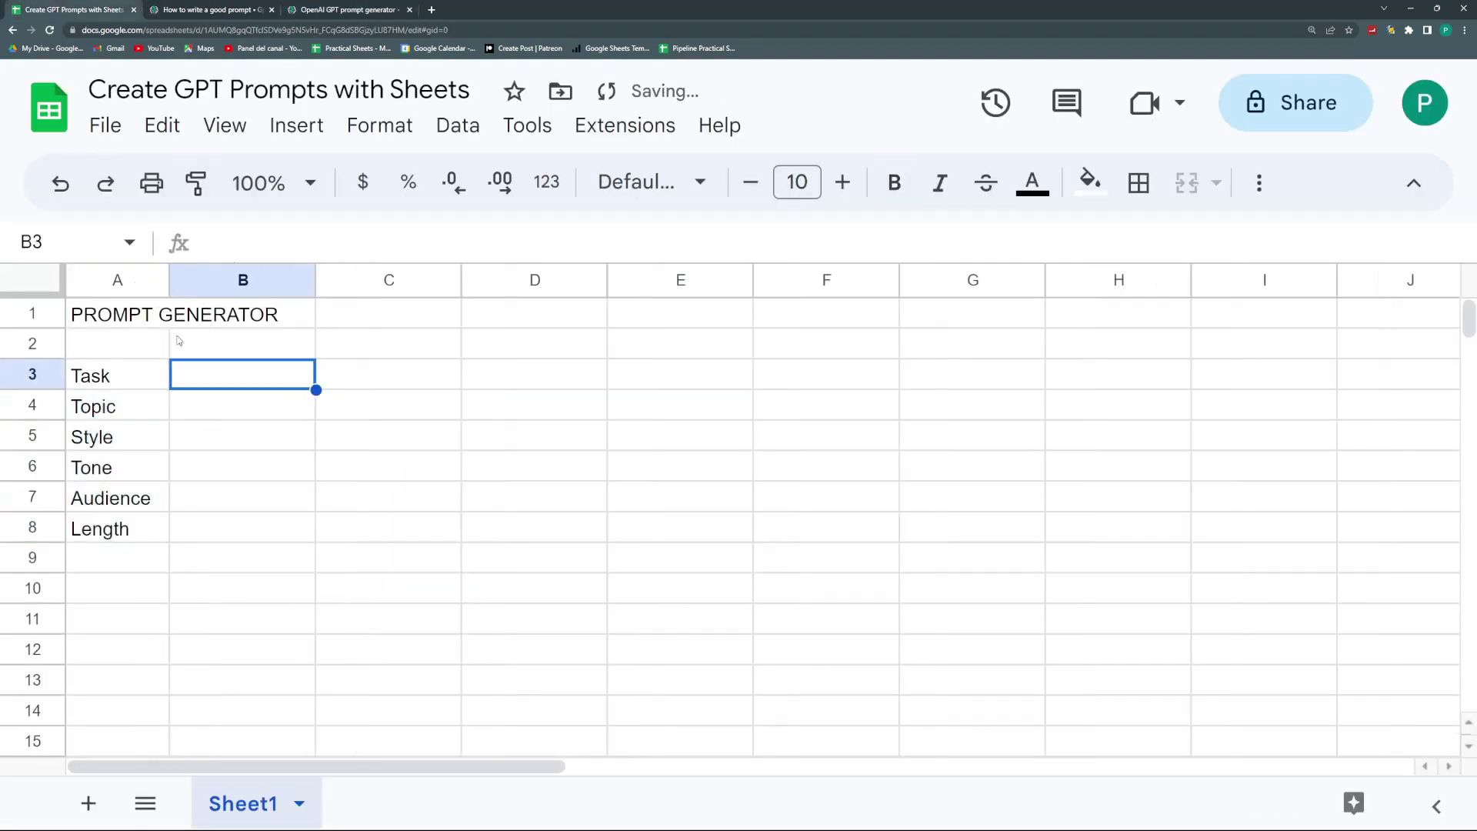
left_click(259, 418)
left_click_drag(316, 271, 377, 281)
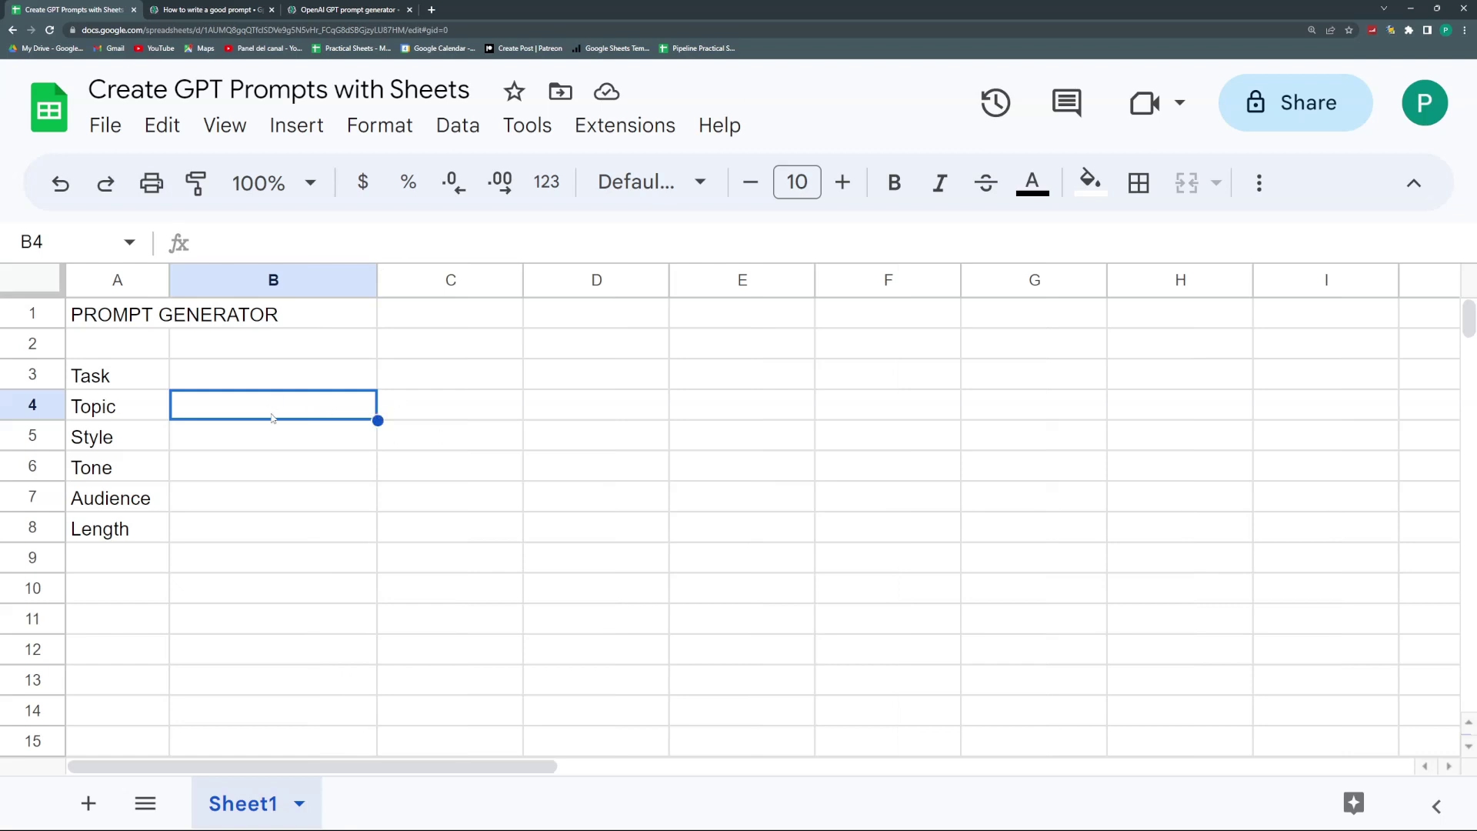
left_click(269, 443)
- Add a new sheet named Options and rename Sheet1 to Prompt
left_click(89, 803)
double_click(359, 803)
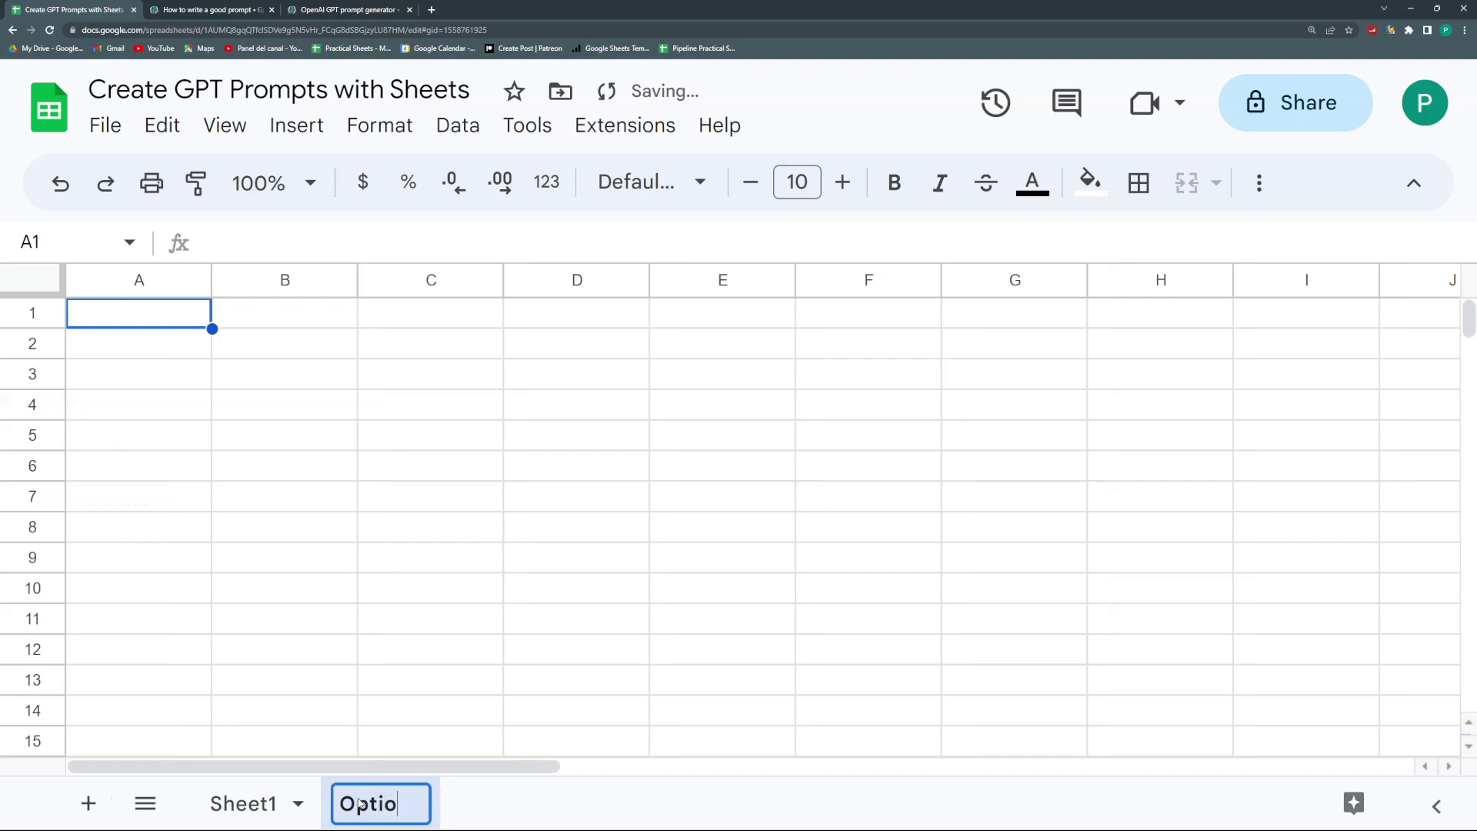
type("s")
key("Return")
double_click(261, 803)
type("Prompt")
key("Return")
- On the Options sheet, enter the heading STYLE followed by Funny, Formal, Informal and Polite
left_click(370, 804)
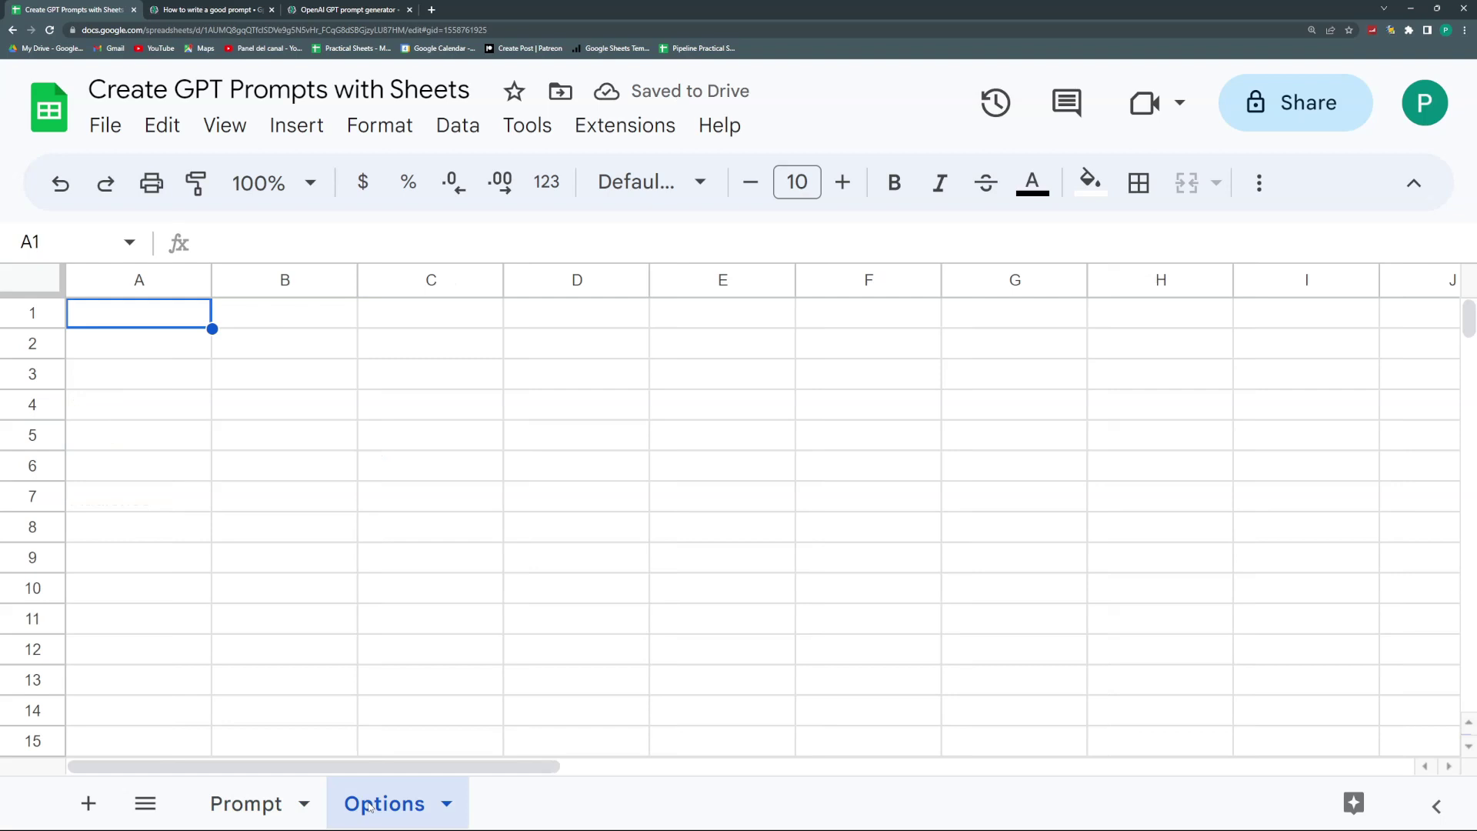
type("STYLE")
key("Return")
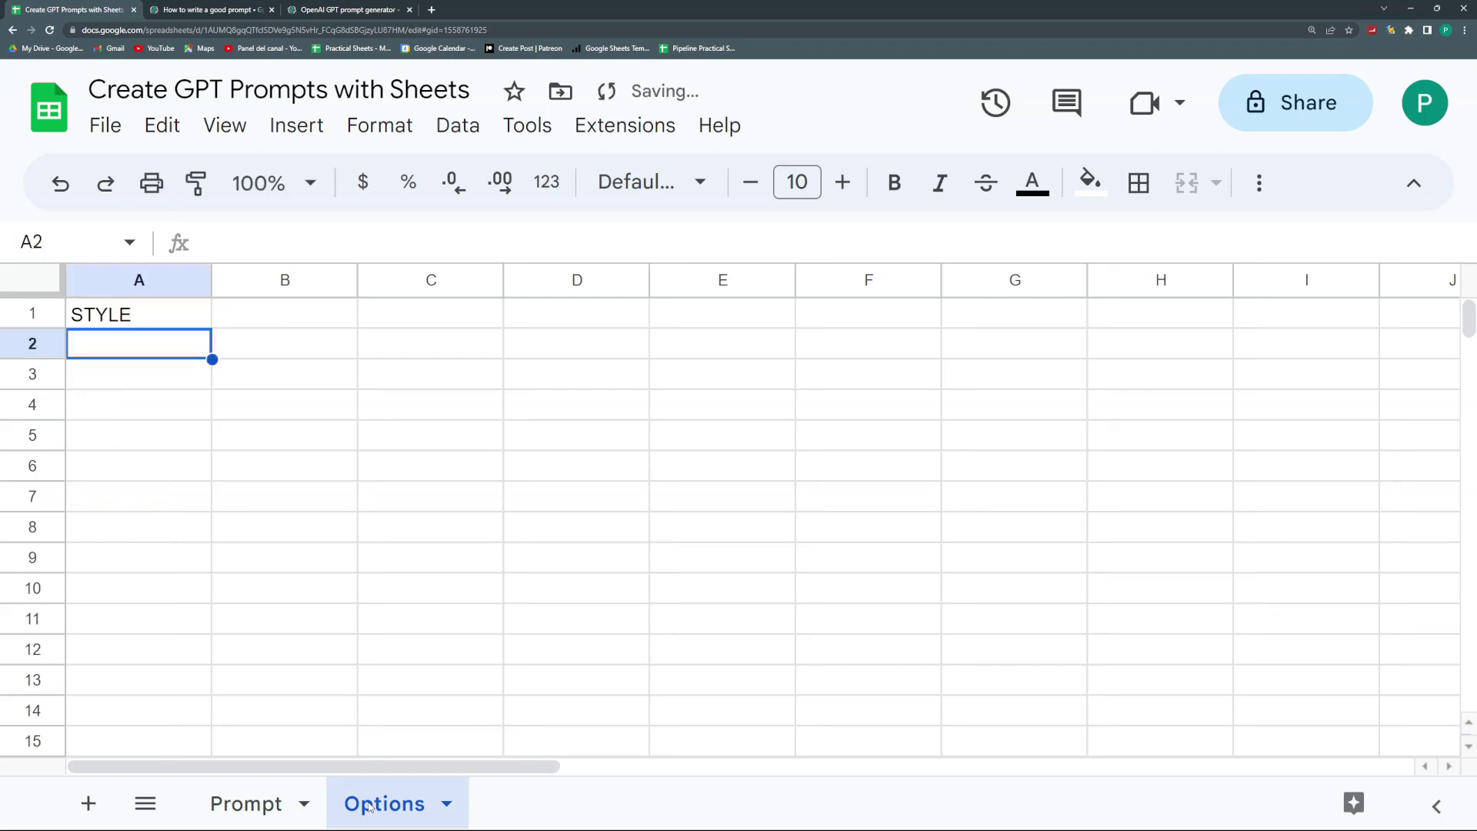
type("Funny")
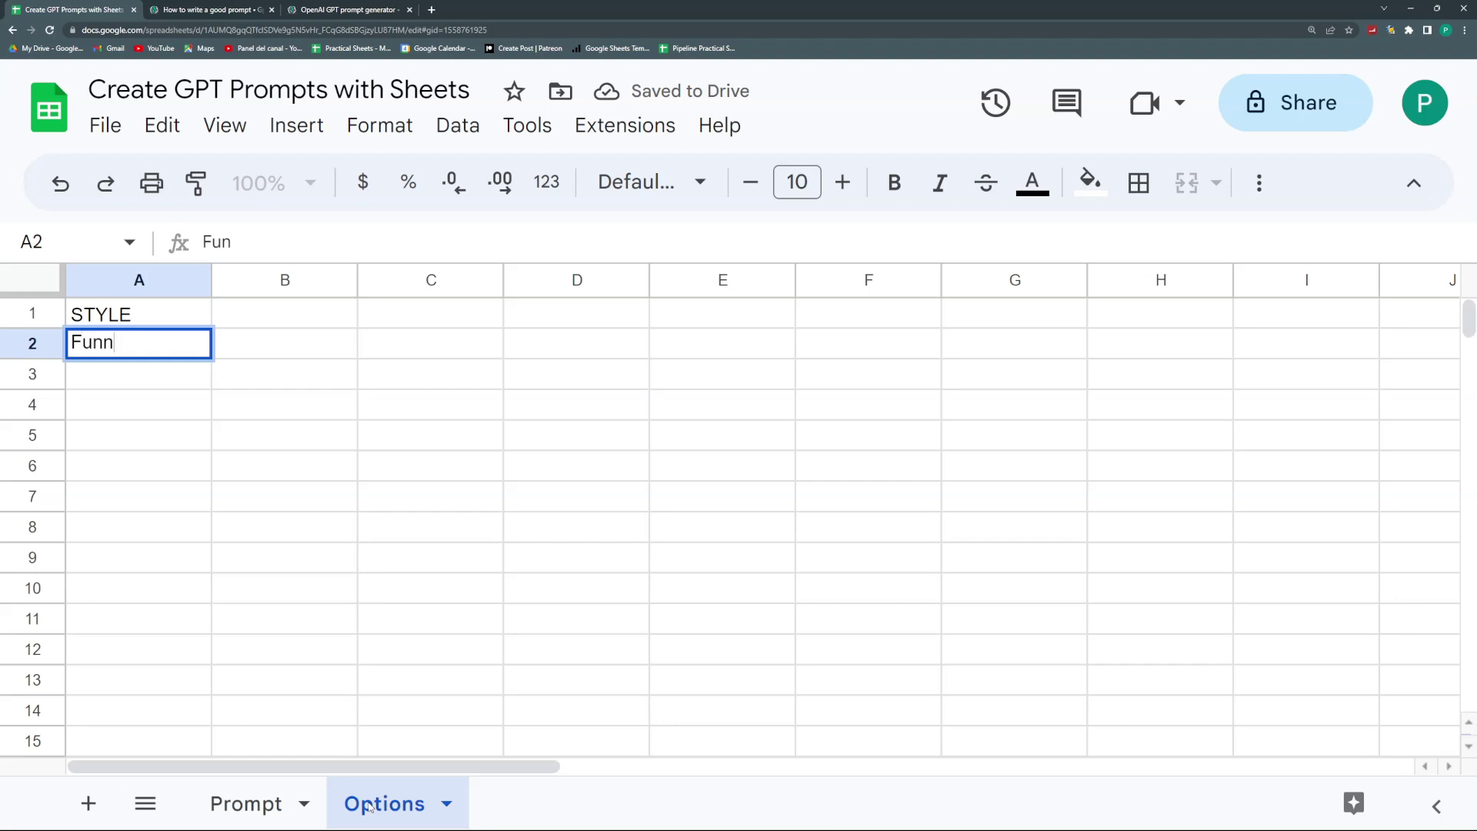
key("Return")
type("Formal")
key("Return")
type("Informal")
key("Return")
type("Polite")
key("Return")
- Add the styles Legal, Business and Peer 2 peer, then widen column A to fit
type("Legal")
key("Return")
type("Business")
key("Return")
type("Perr")
key("BackSpace")
key("BackSpace")
type("er 2 peer")
key("Return")
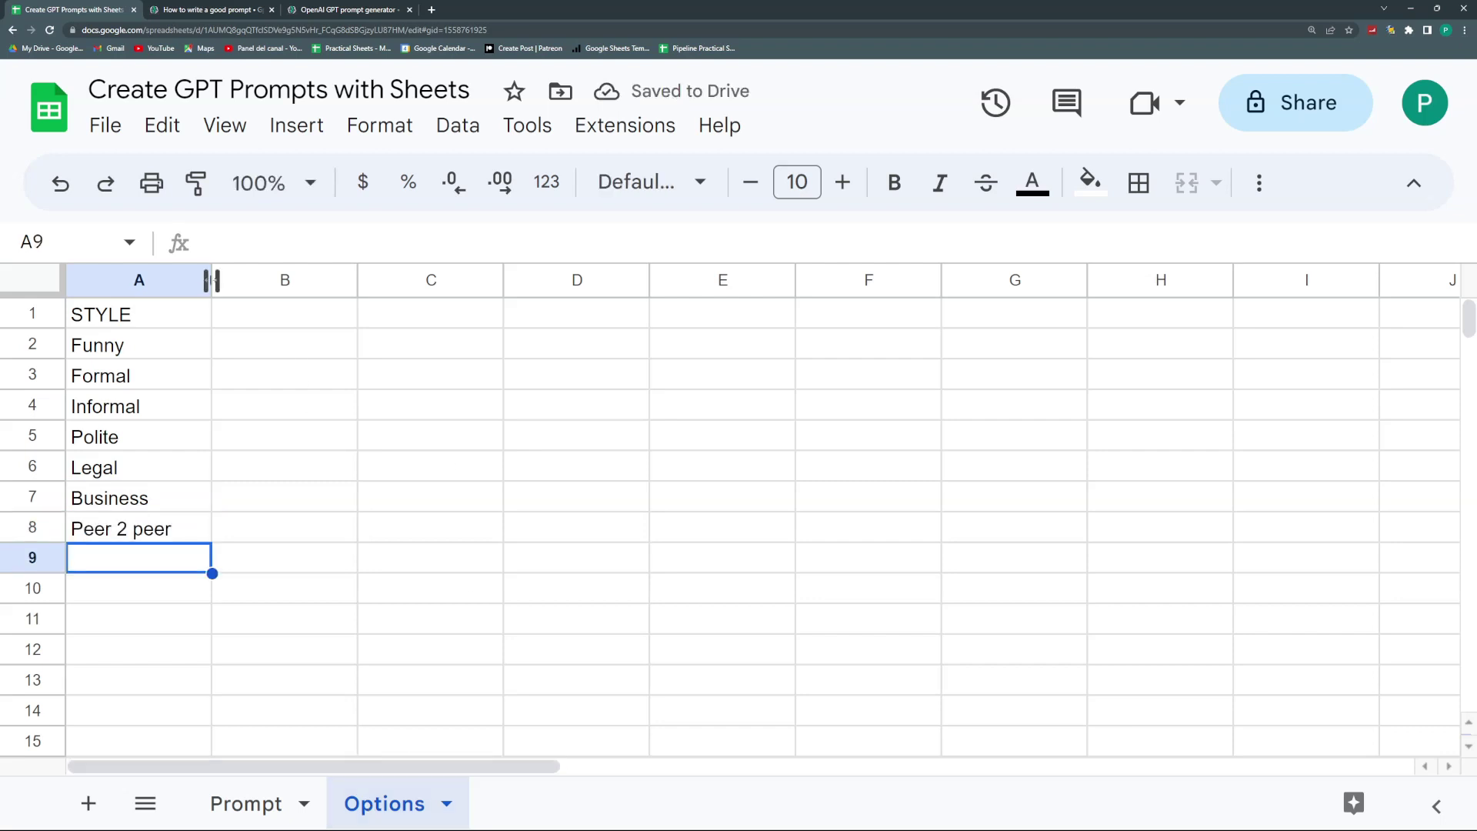
left_click_drag(211, 280, 238, 280)
left_click_drag(154, 329, 160, 508)
- Give Prompt cell B5 a dropdown sourced from the range Options!A2:A
left_click(270, 800)
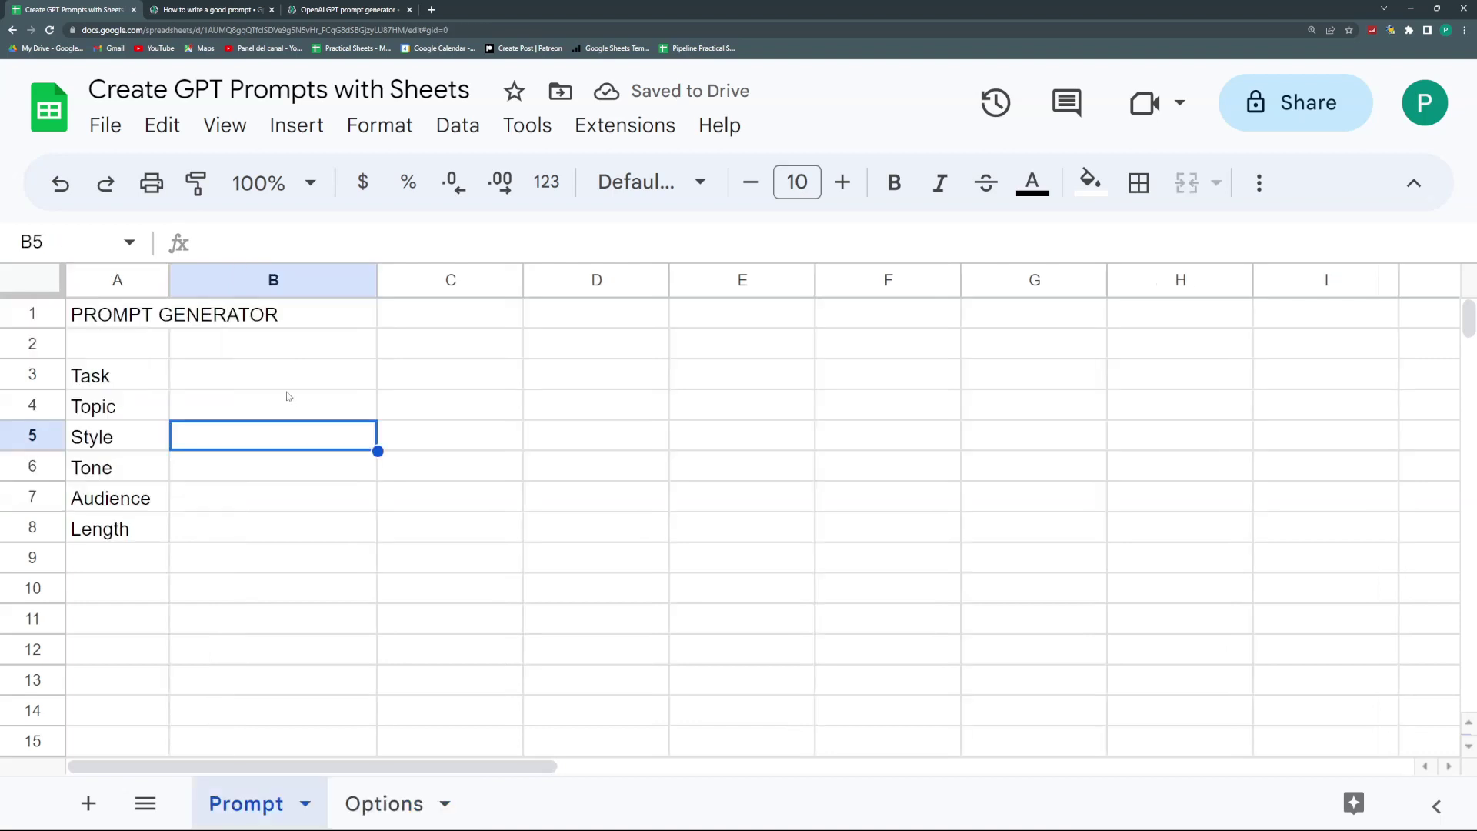
right_click(222, 444)
scroll(346, 488, "down", 5)
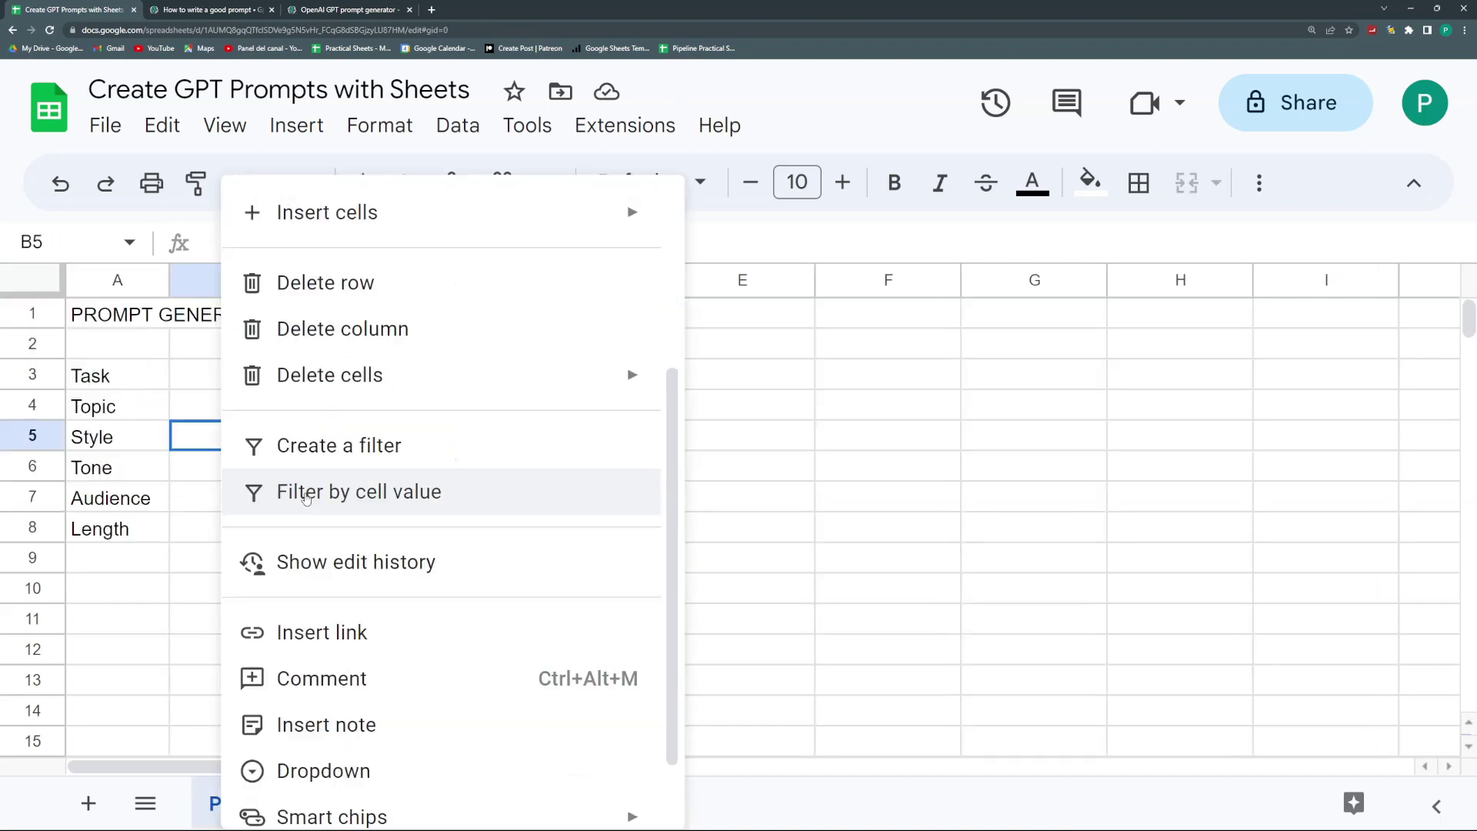
left_click(338, 693)
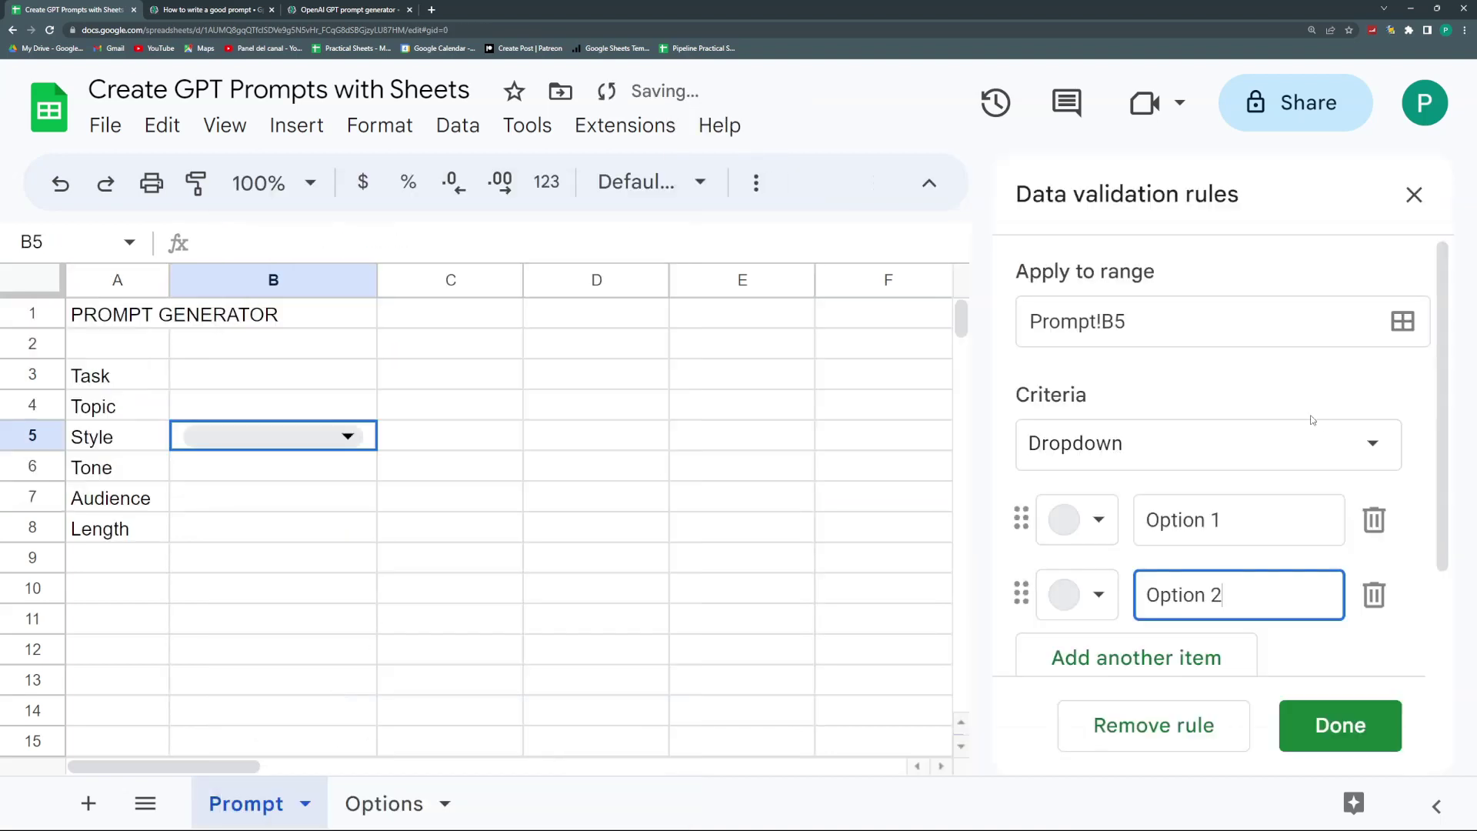
left_click(1339, 439)
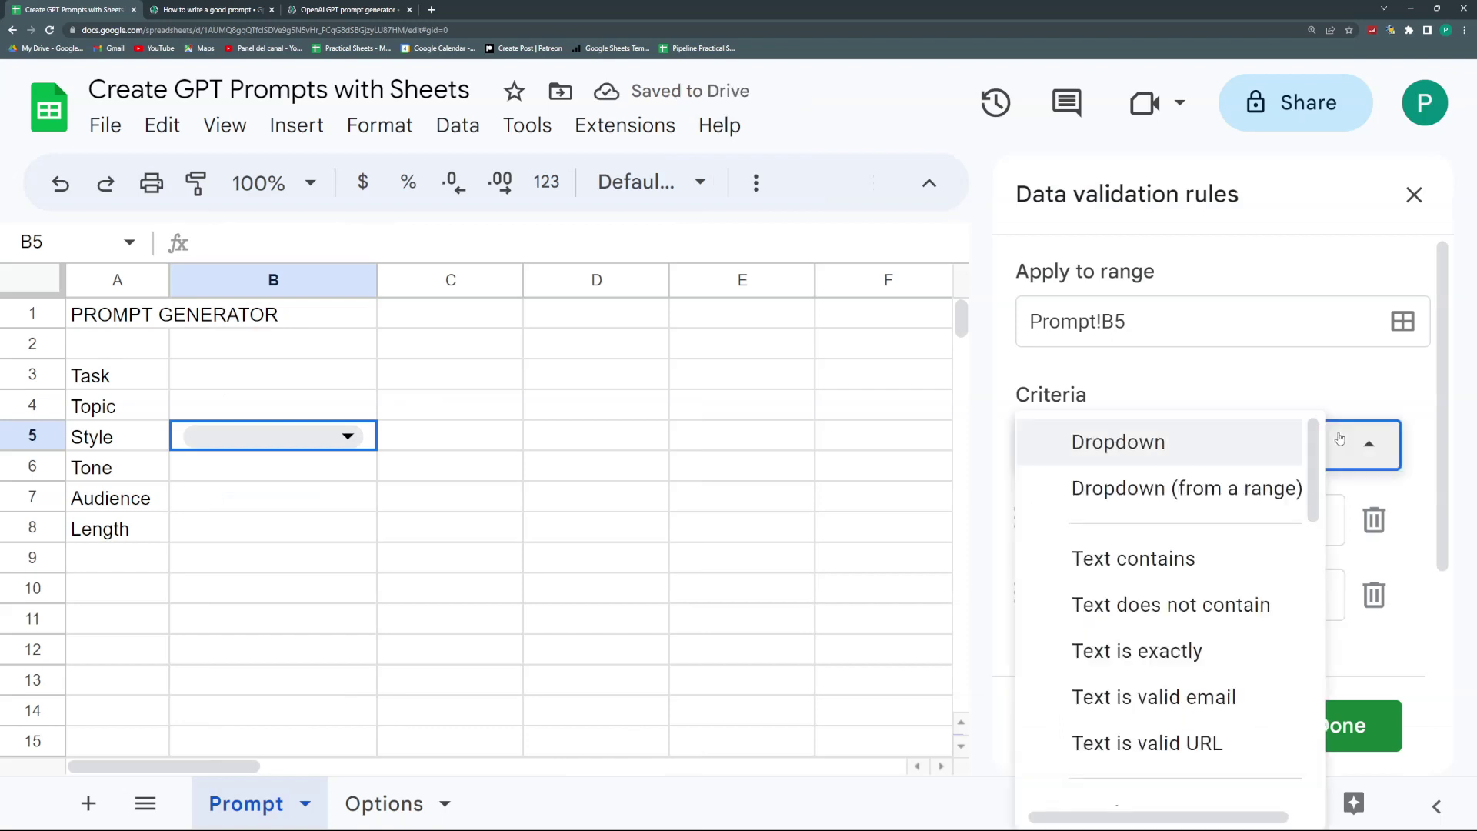
left_click(1250, 486)
left_click(1374, 519)
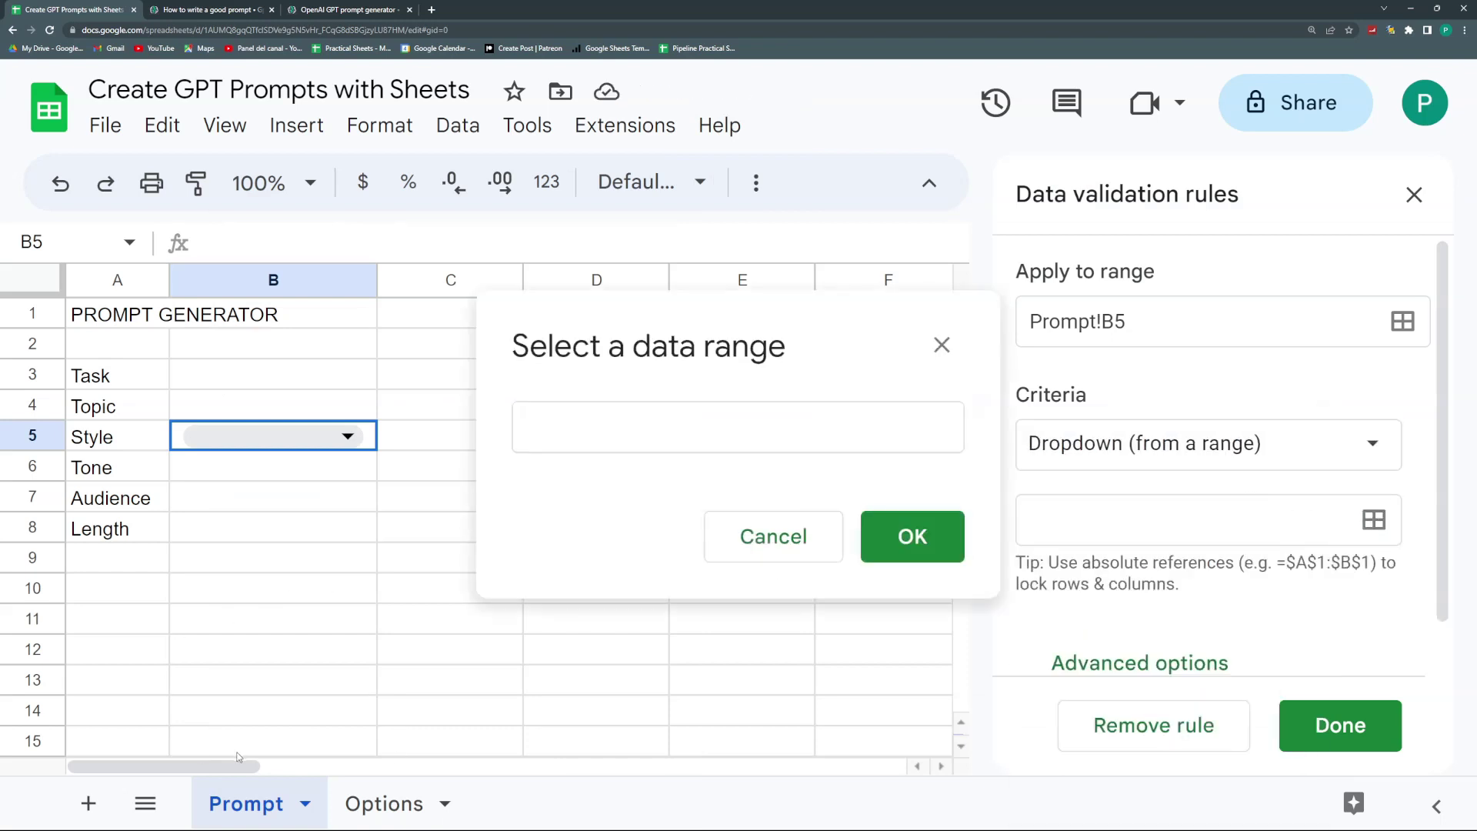
left_click(376, 803)
left_click_drag(141, 354, 253, 585)
left_click(703, 434)
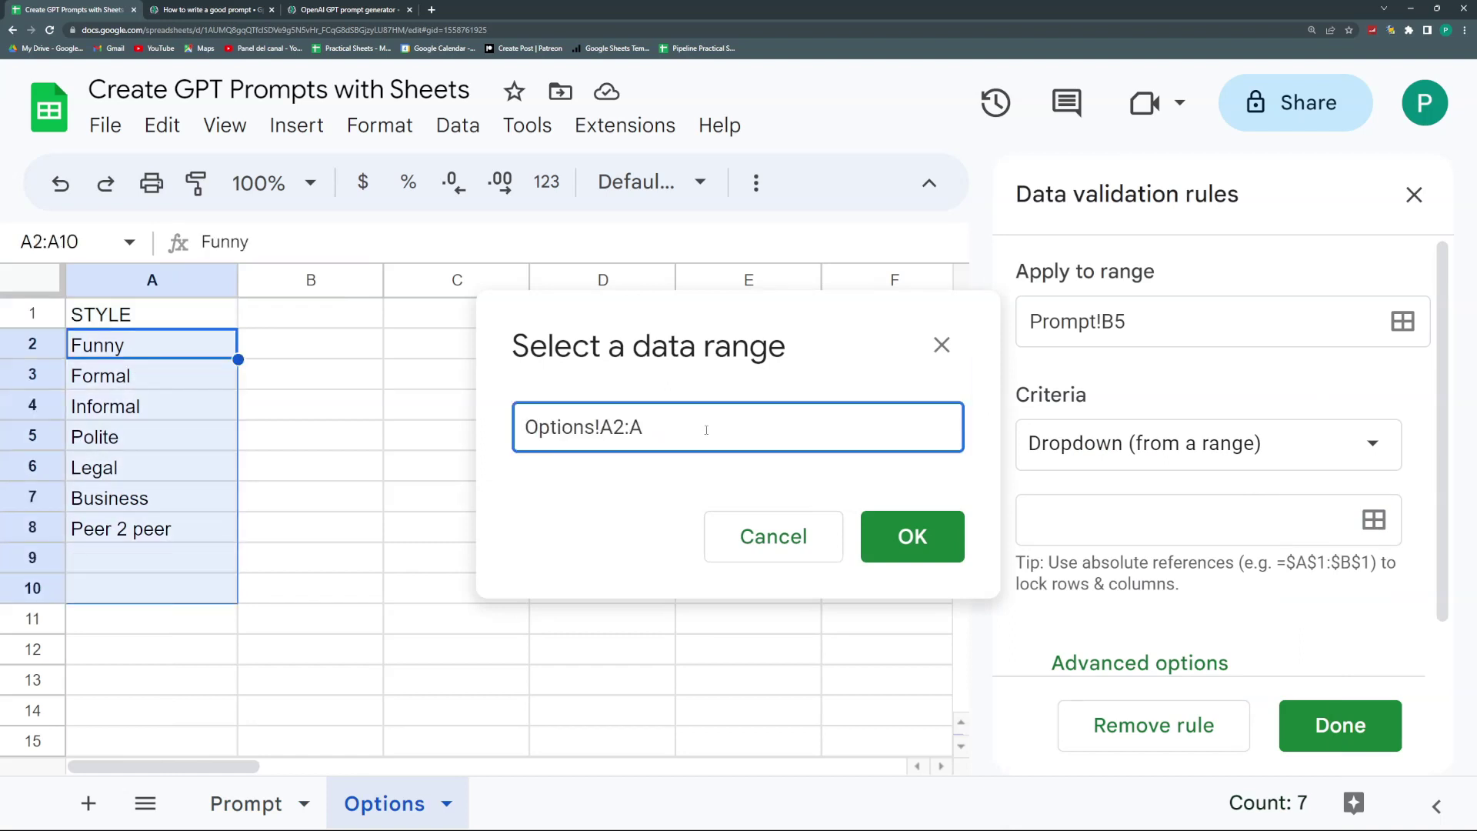
left_click(917, 538)
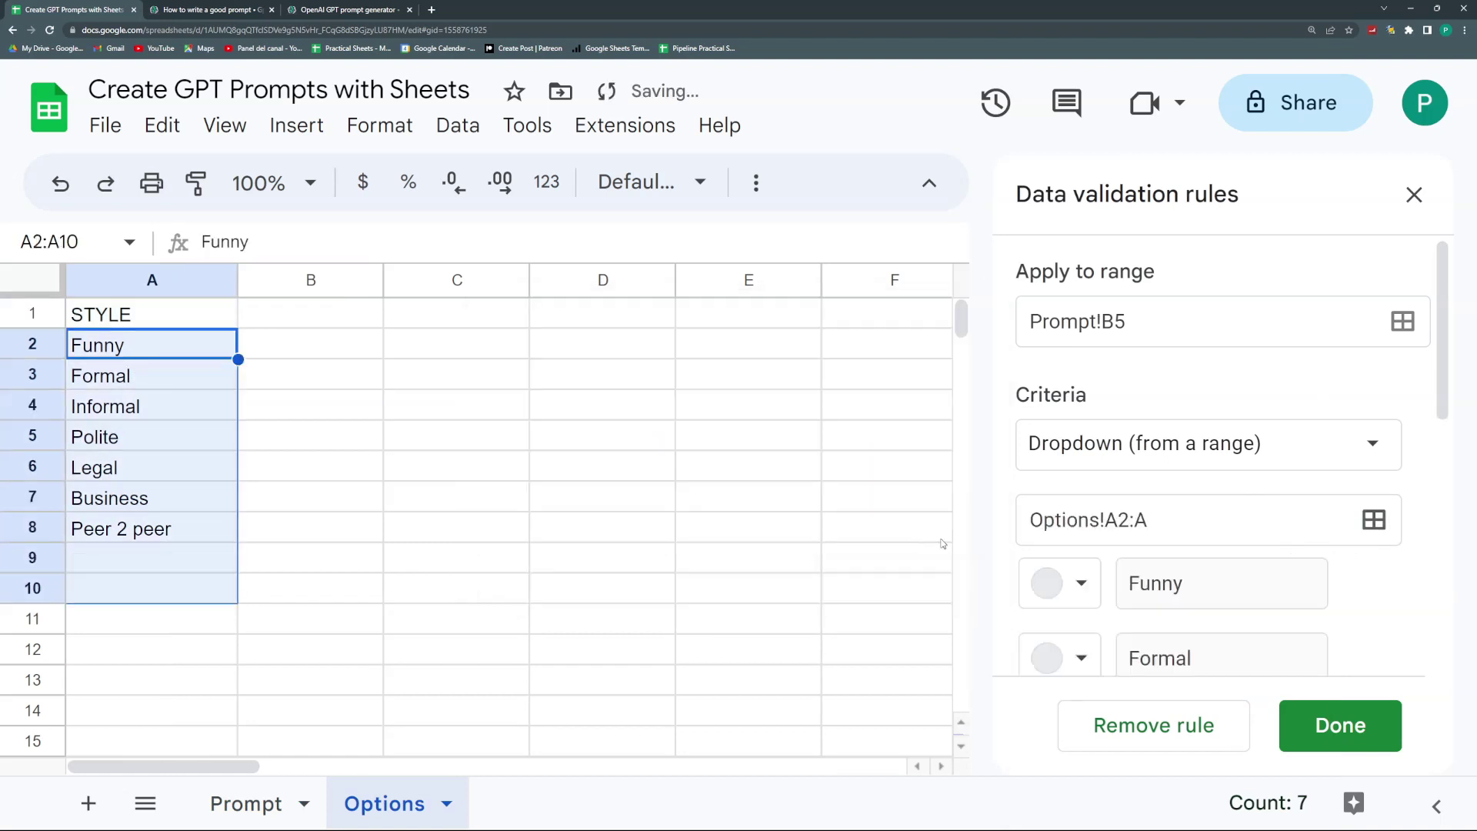
- Set the dropdown rule to show a warning for invalid entries and save it
scroll(1216, 530, "down", 8)
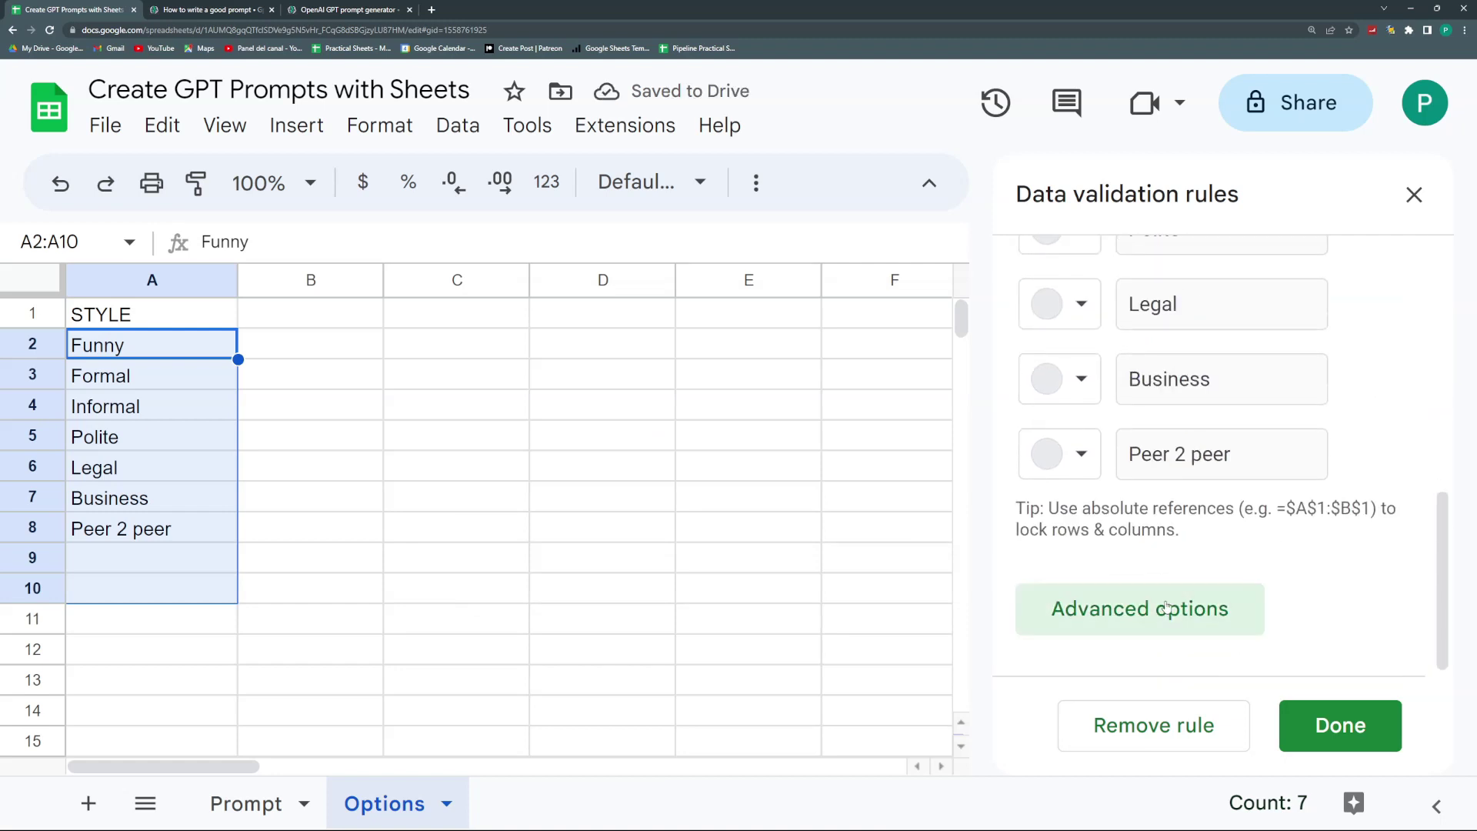
left_click(1178, 602)
scroll(1202, 539, "down", 2)
left_click(1033, 608)
left_click(1343, 729)
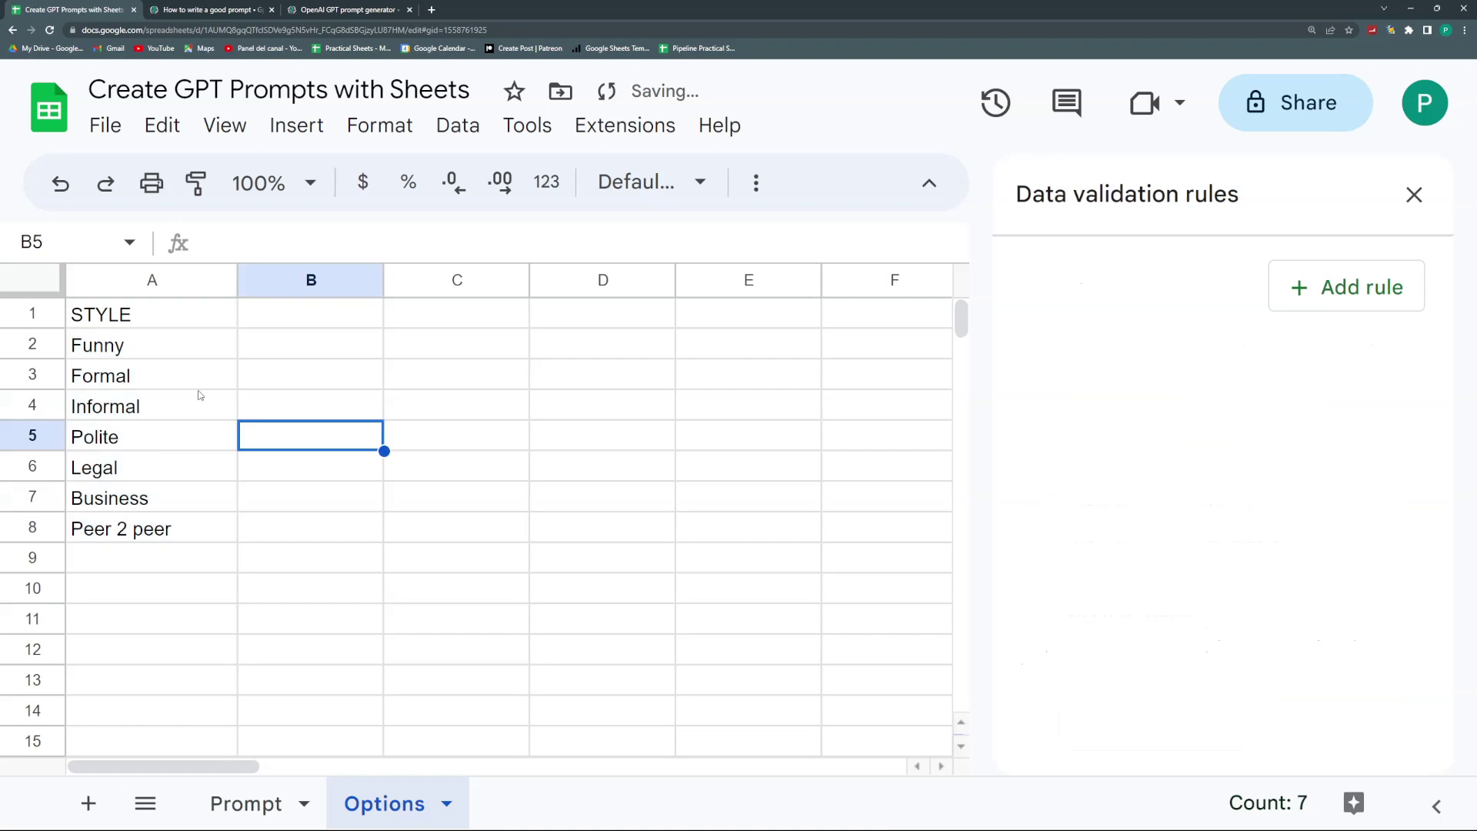
- Test the B5 Style dropdown list, leaving B5 empty, and select the Tone label in A6
left_click(265, 793)
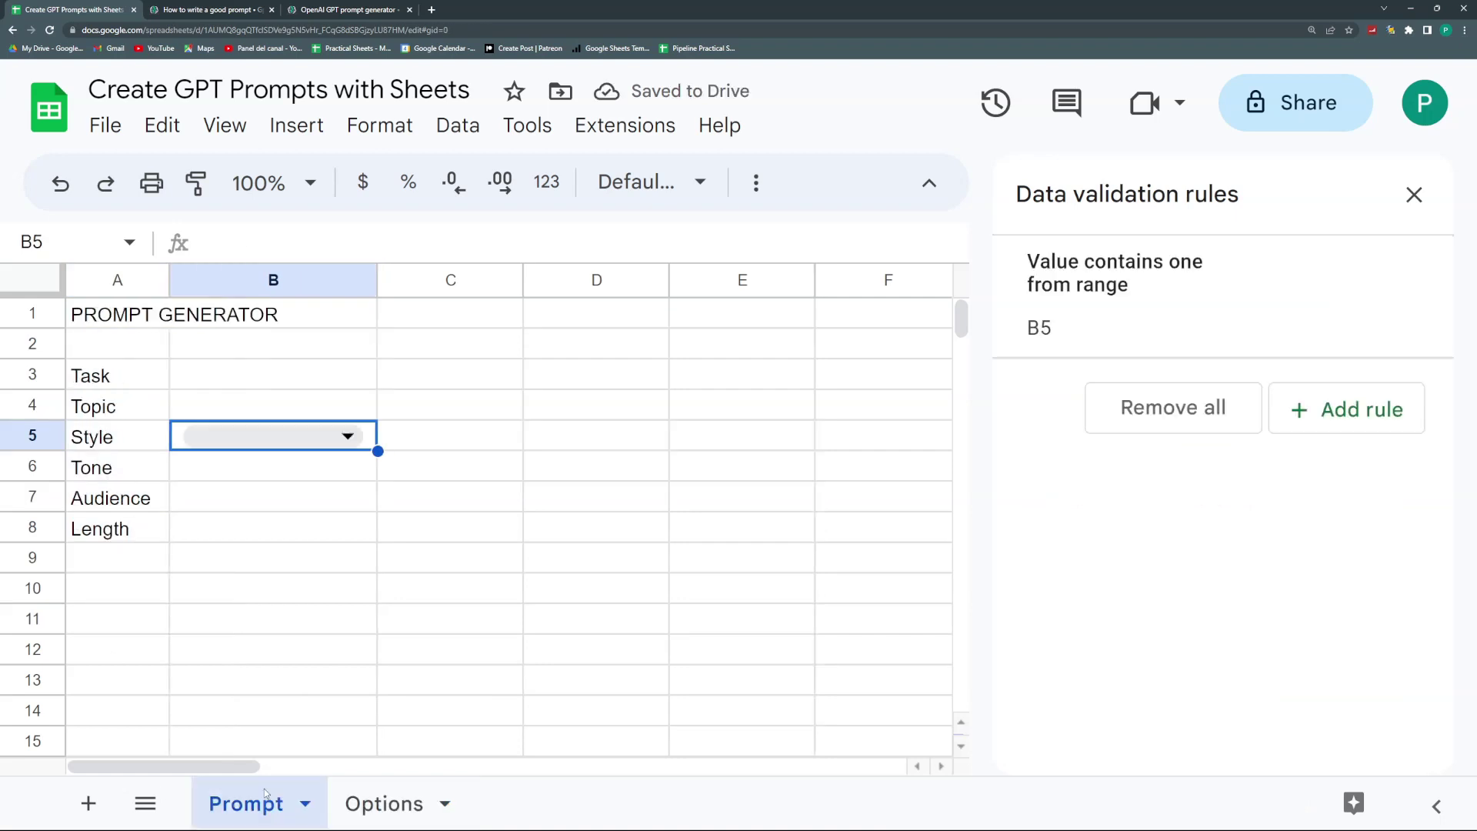
left_click(347, 450)
left_click(442, 389)
double_click(351, 437)
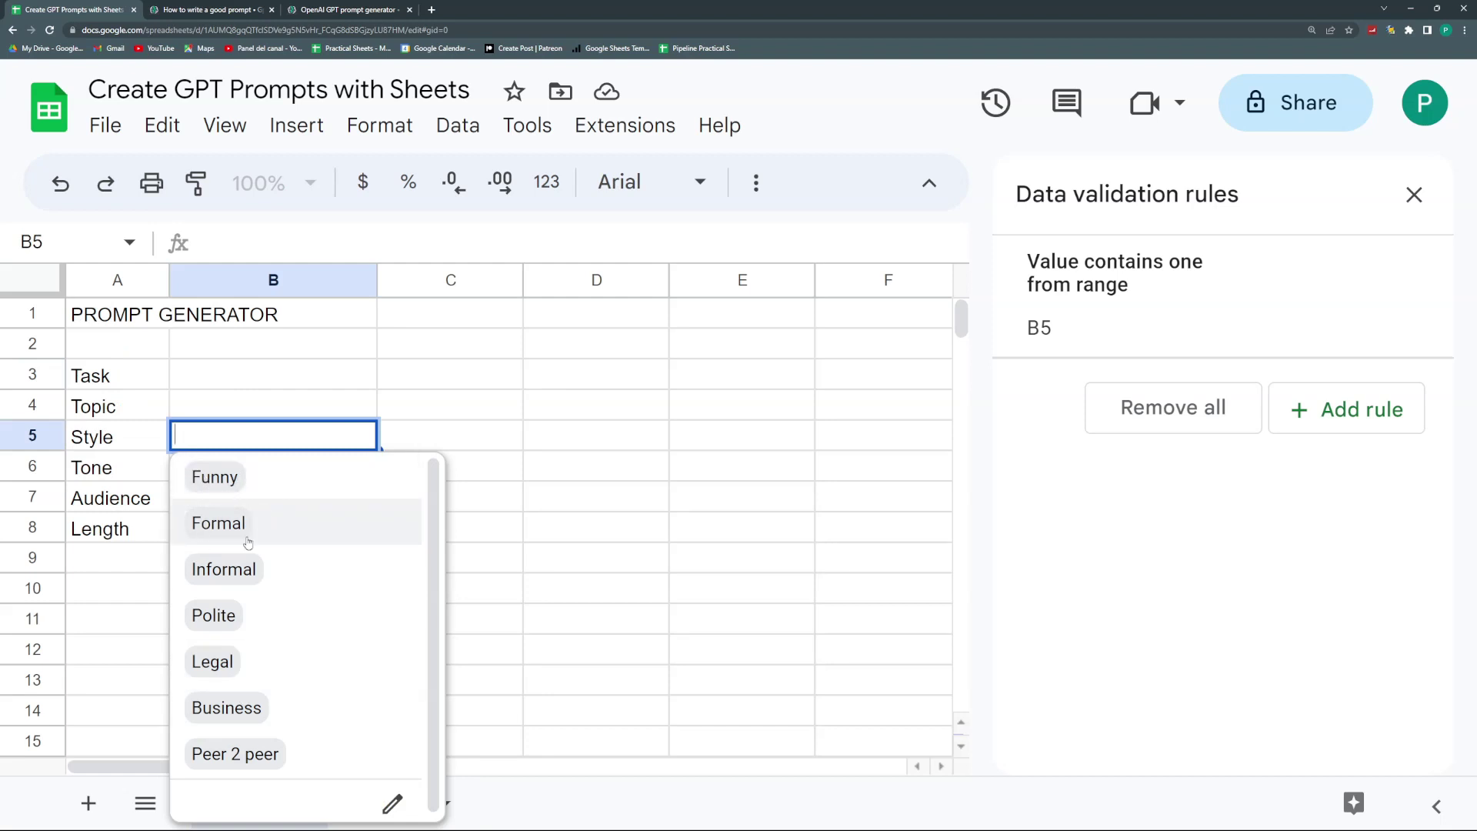
left_click(450, 374)
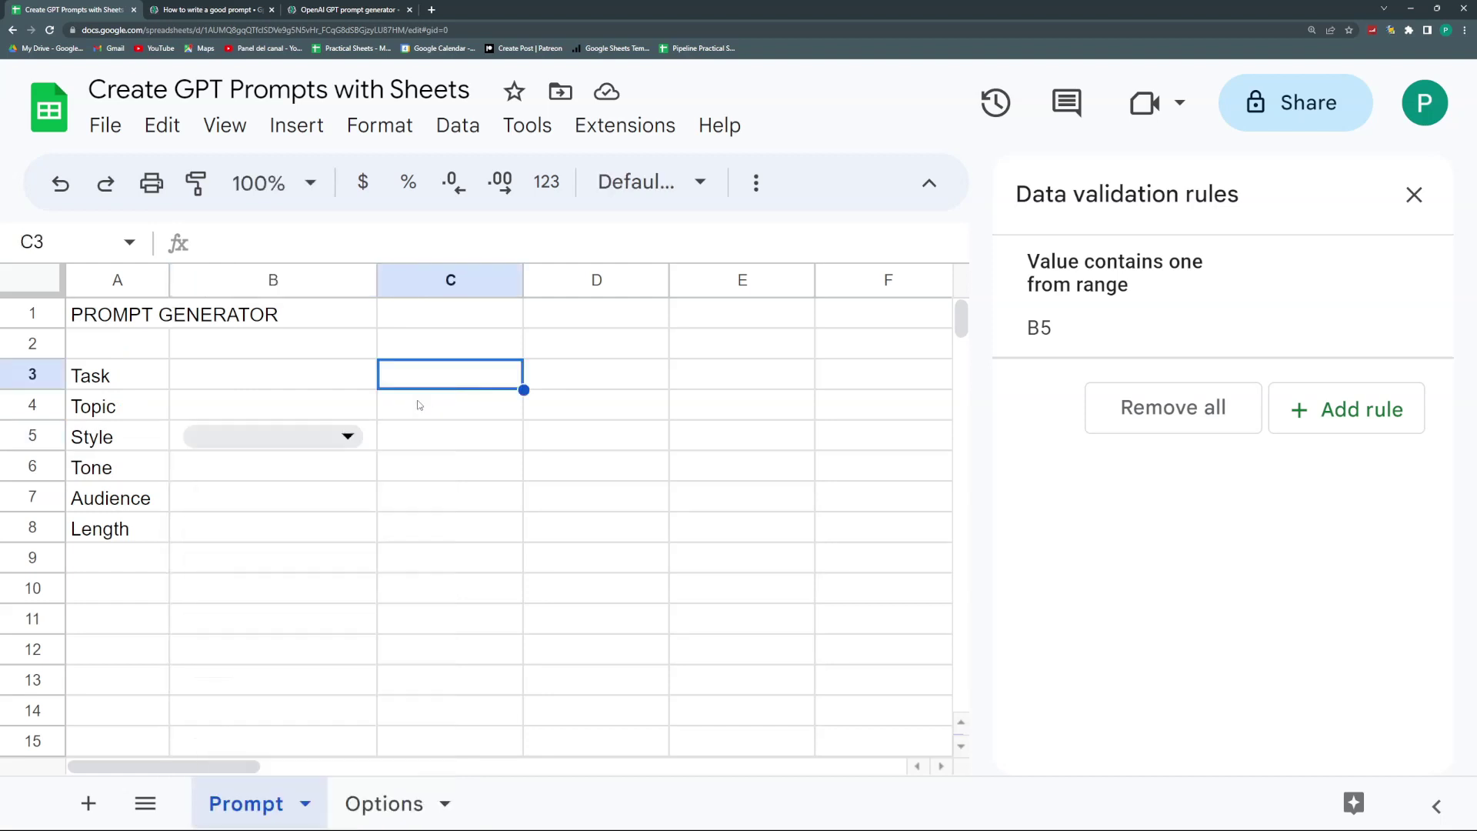
left_click(464, 471)
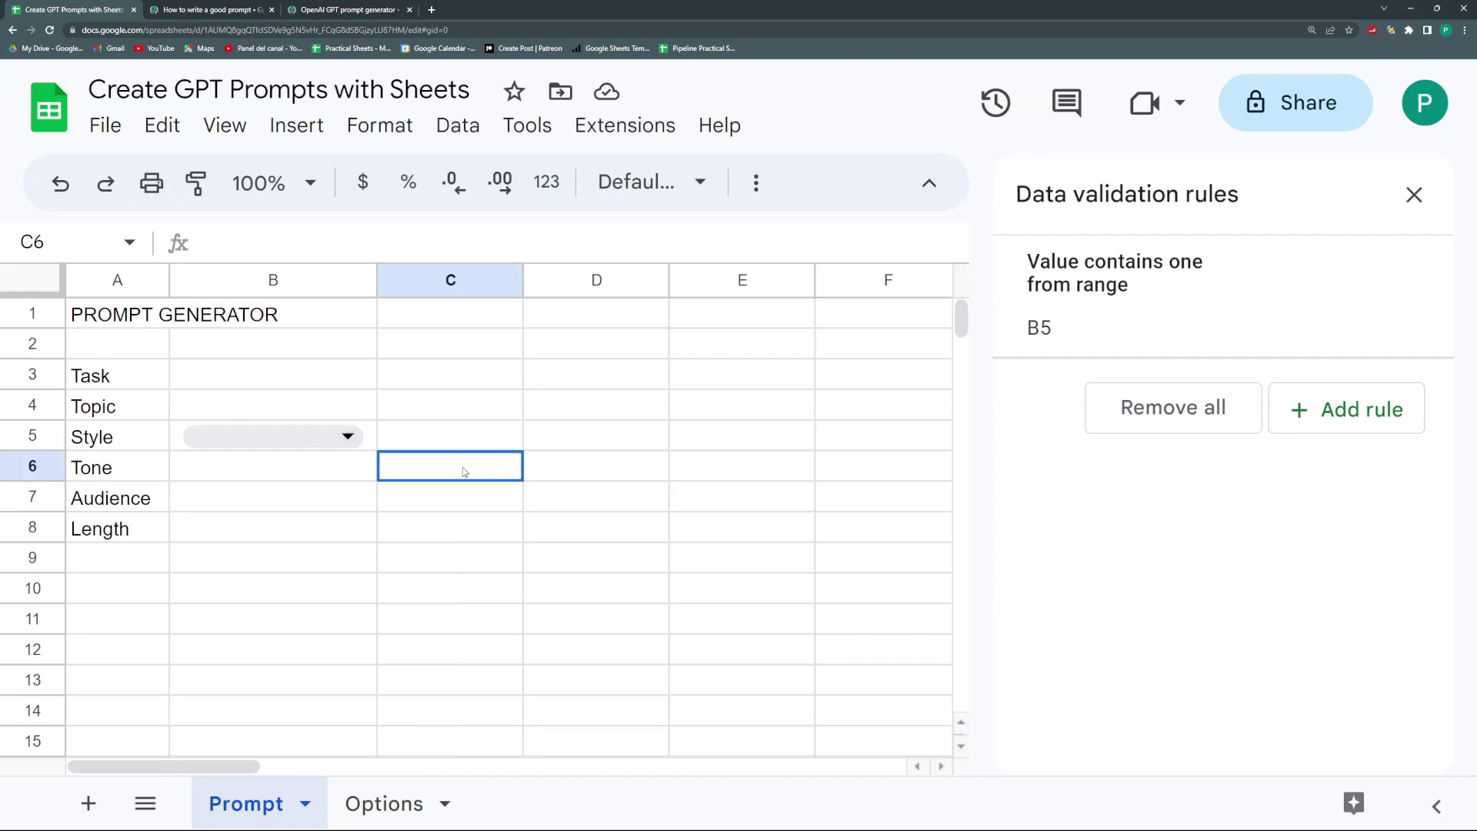
left_click(303, 477)
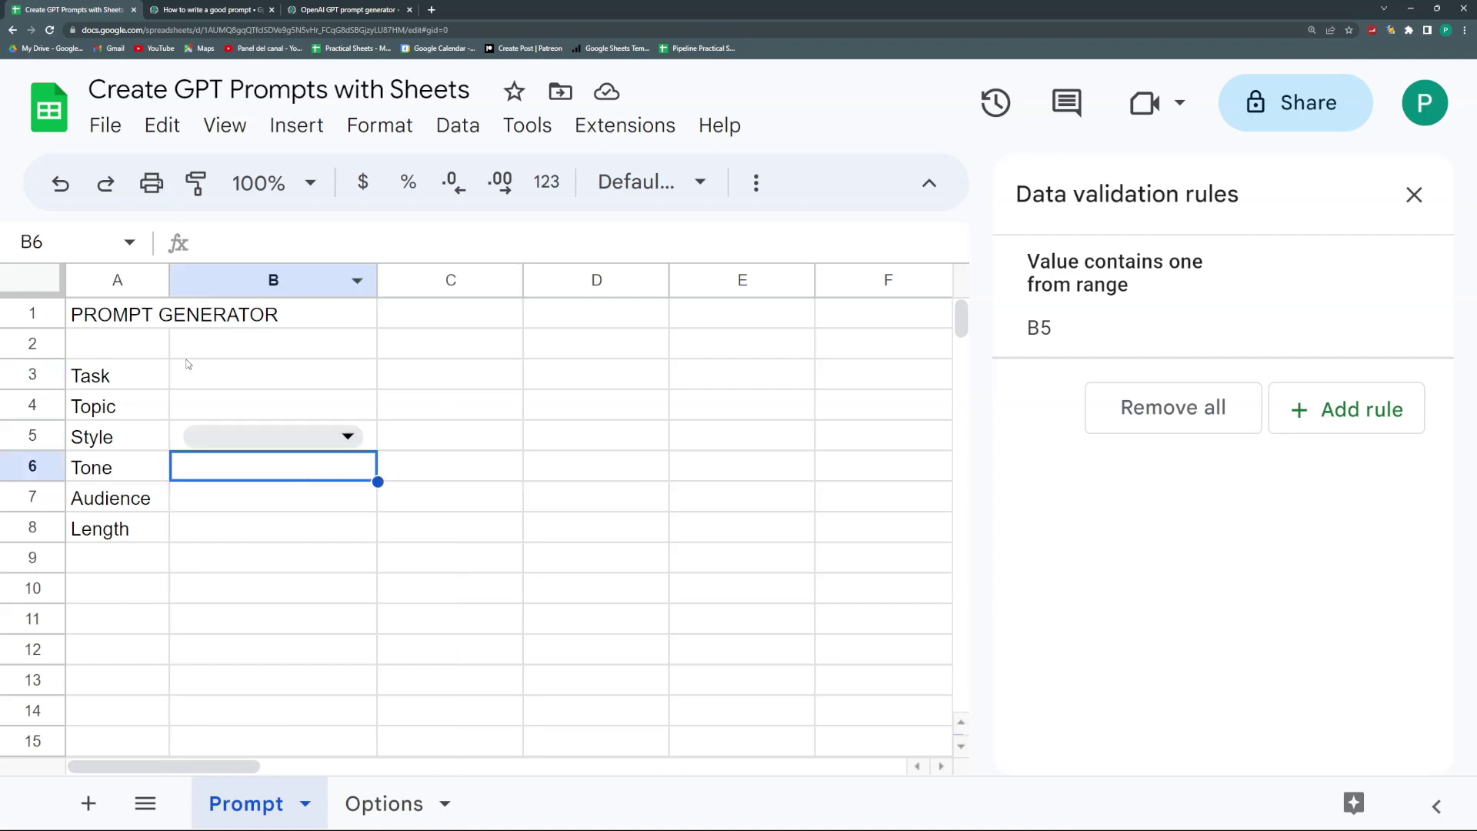
left_click(152, 440)
left_click(153, 469)
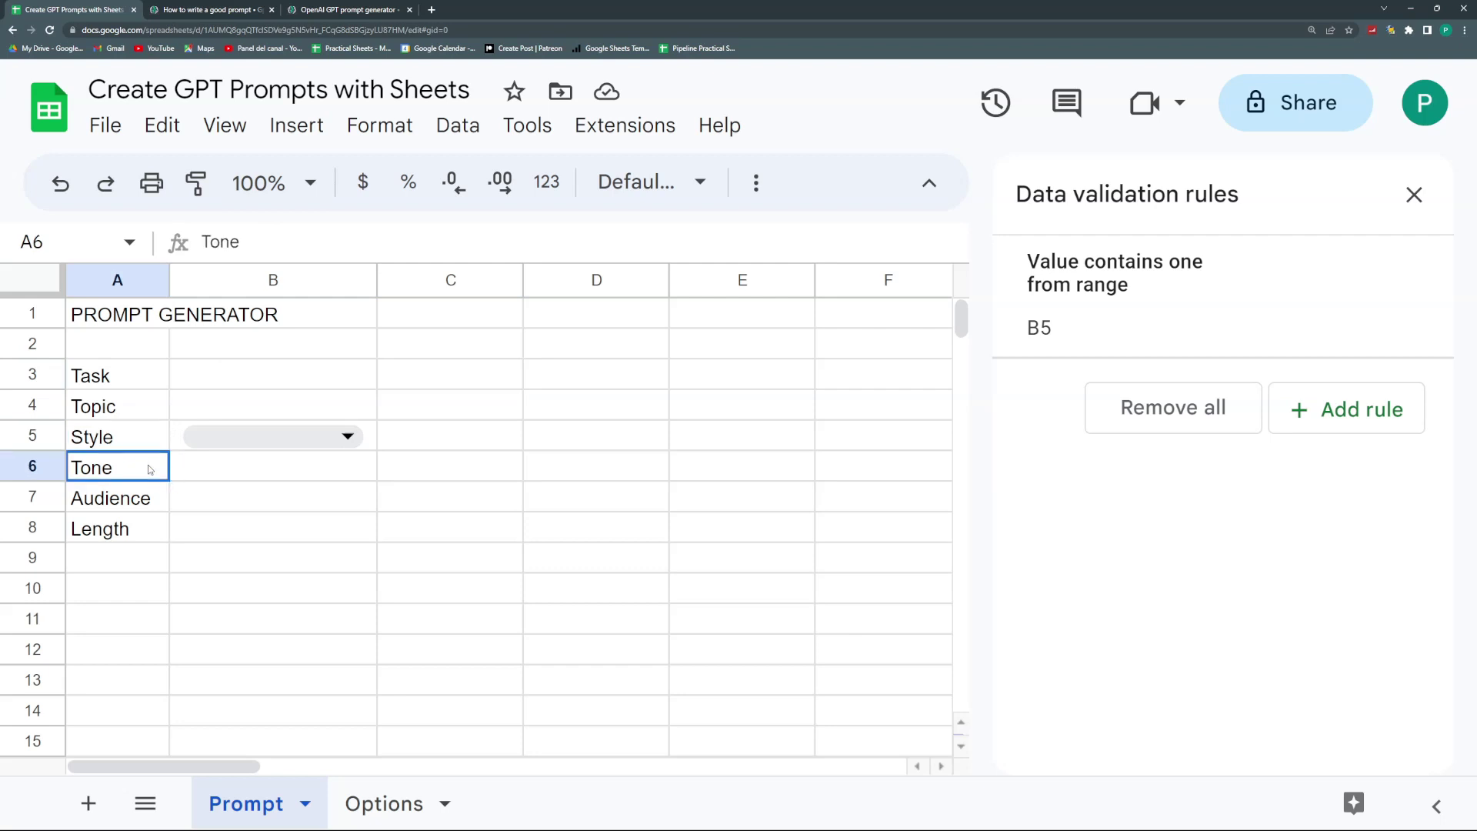
- Review the generator's Style and Tone suggestions, then go to the How to write a good prompt guide
left_click(235, 476)
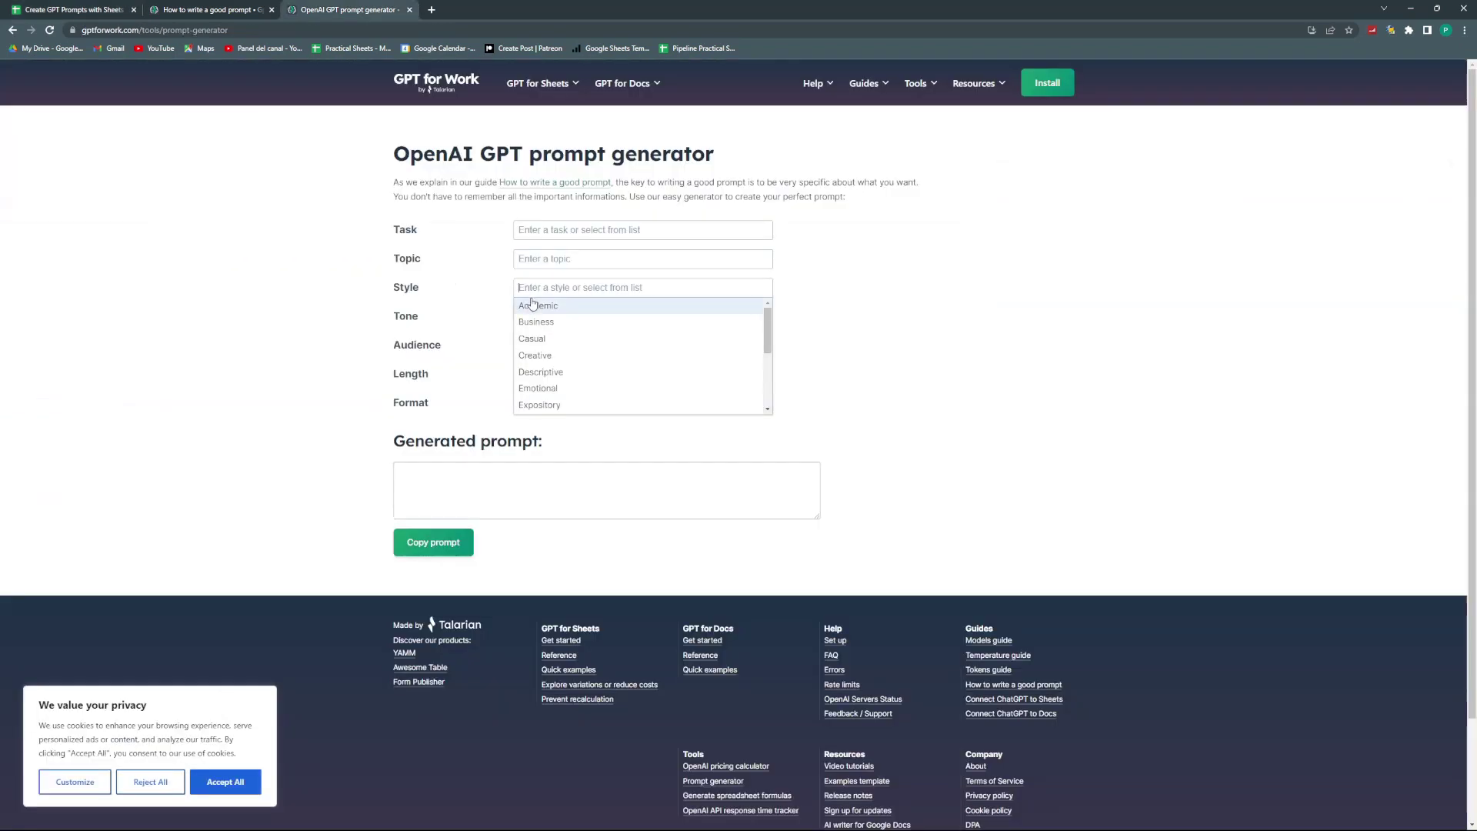
scroll(539, 323, "down", 2)
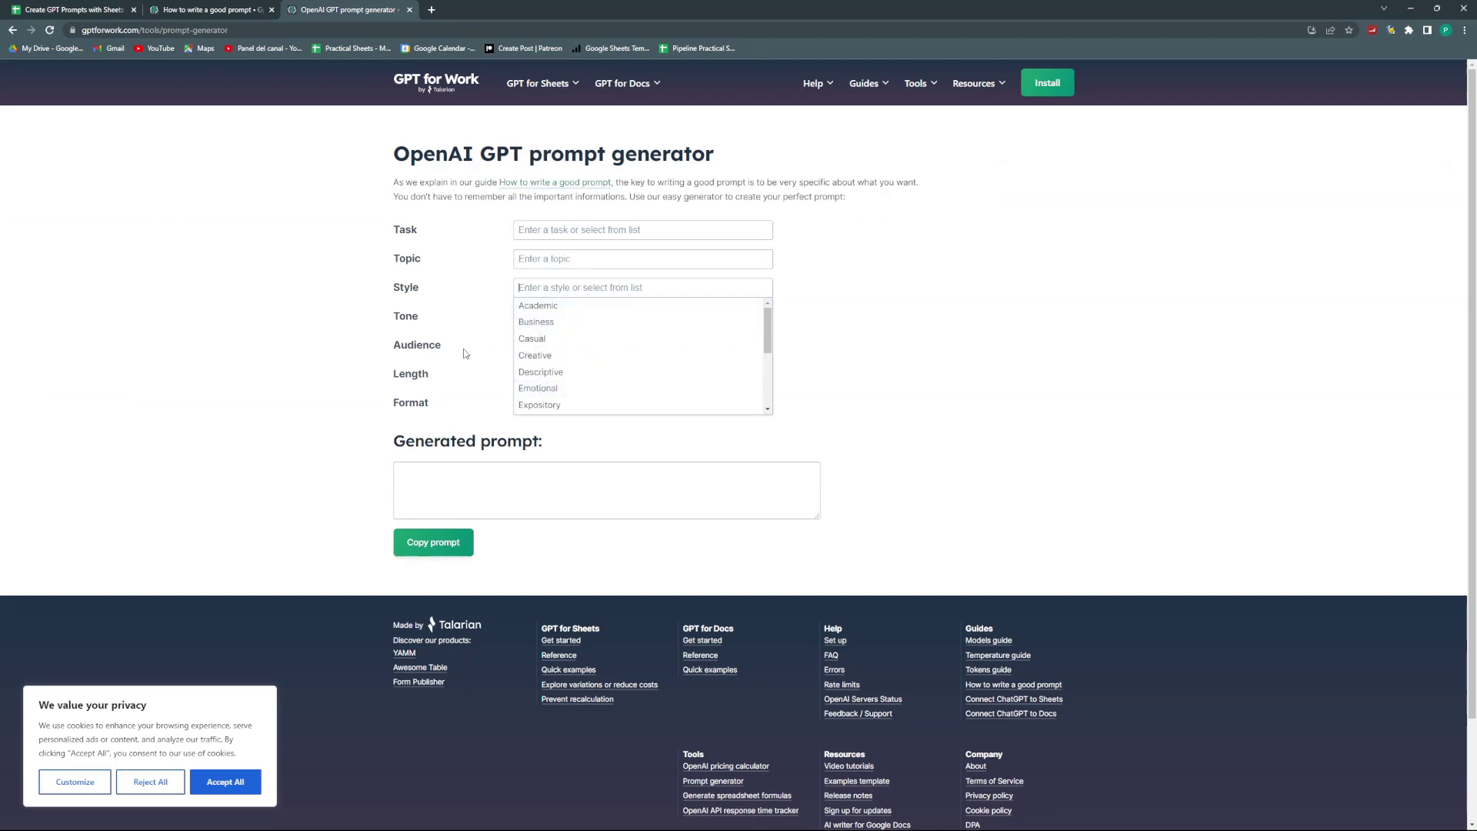
left_click(462, 319)
left_click(561, 316)
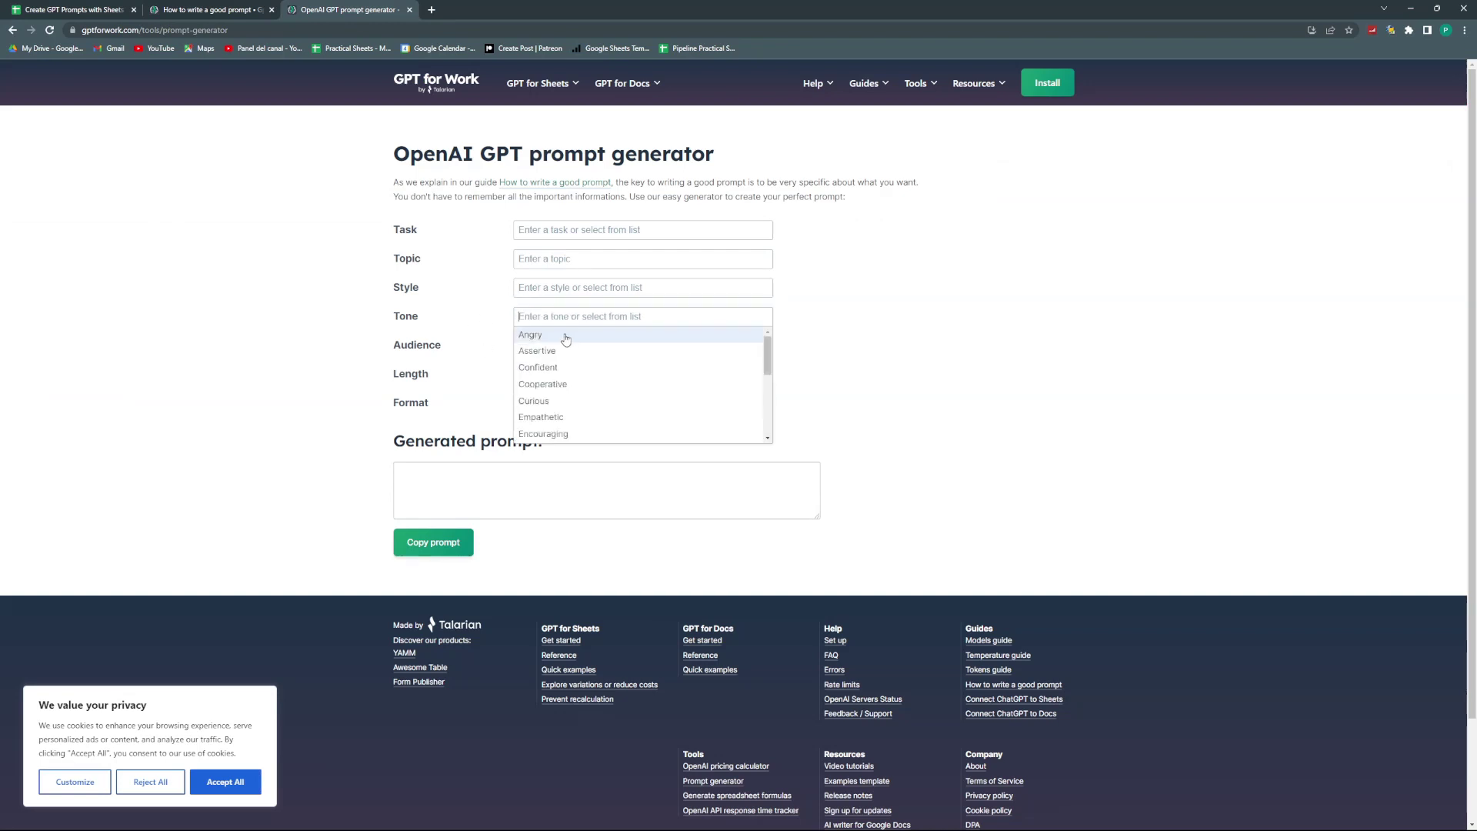
left_click(176, 9)
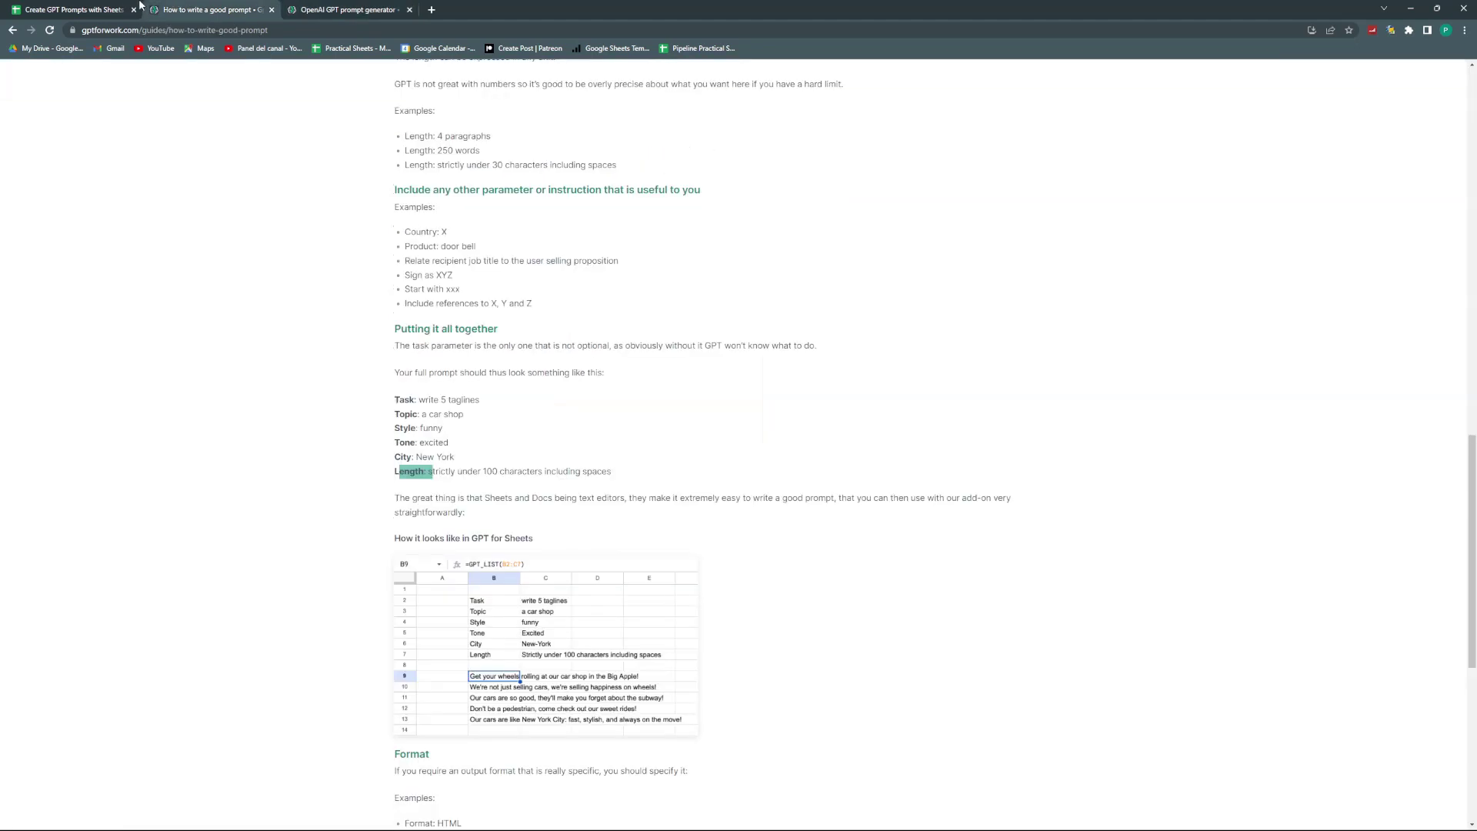
- Move Polite and Funny into B2:B3 and close the gaps in the STYLE list
left_click(77, 9)
left_click(384, 804)
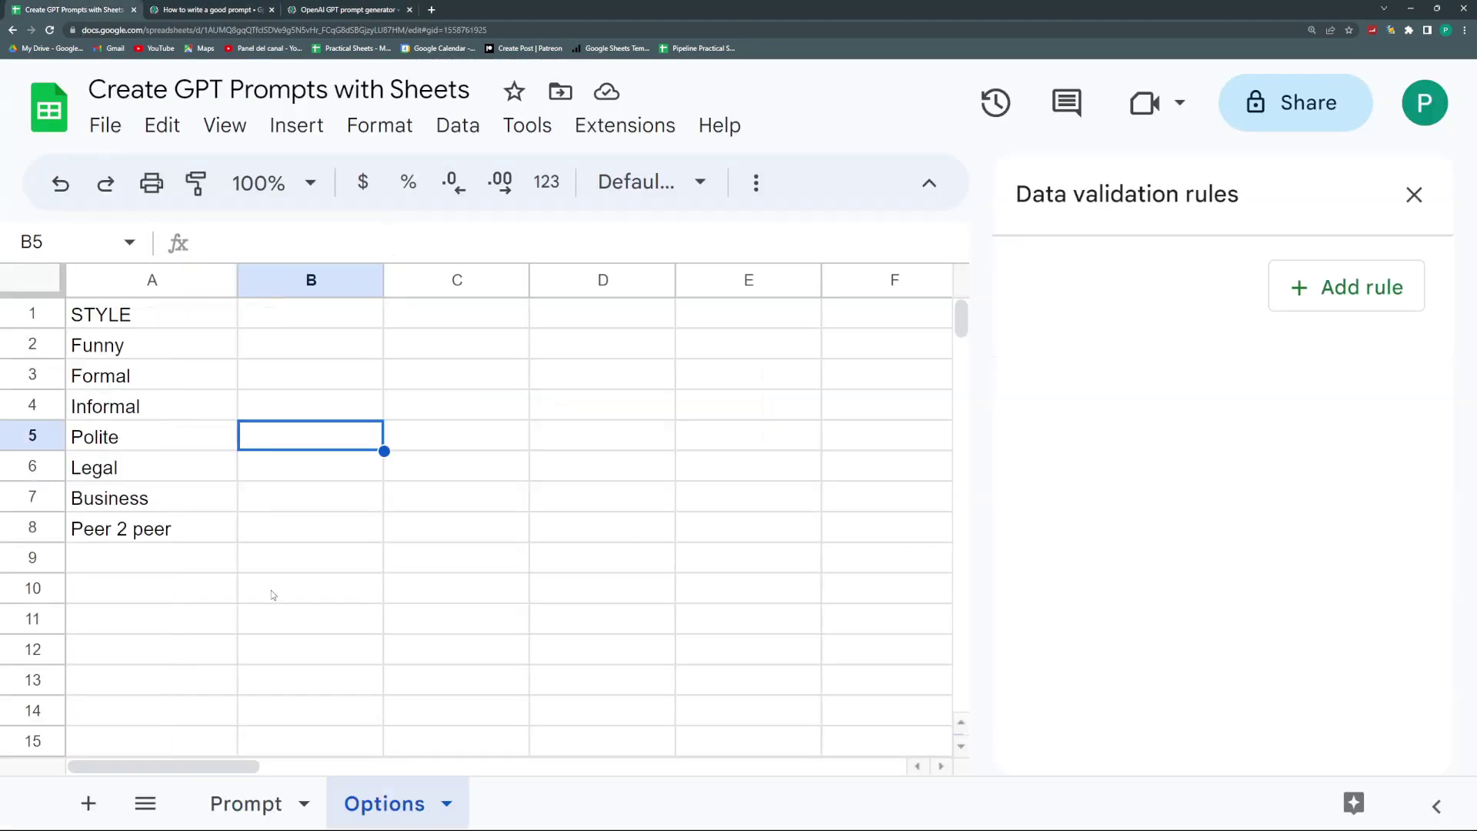
left_click(132, 445)
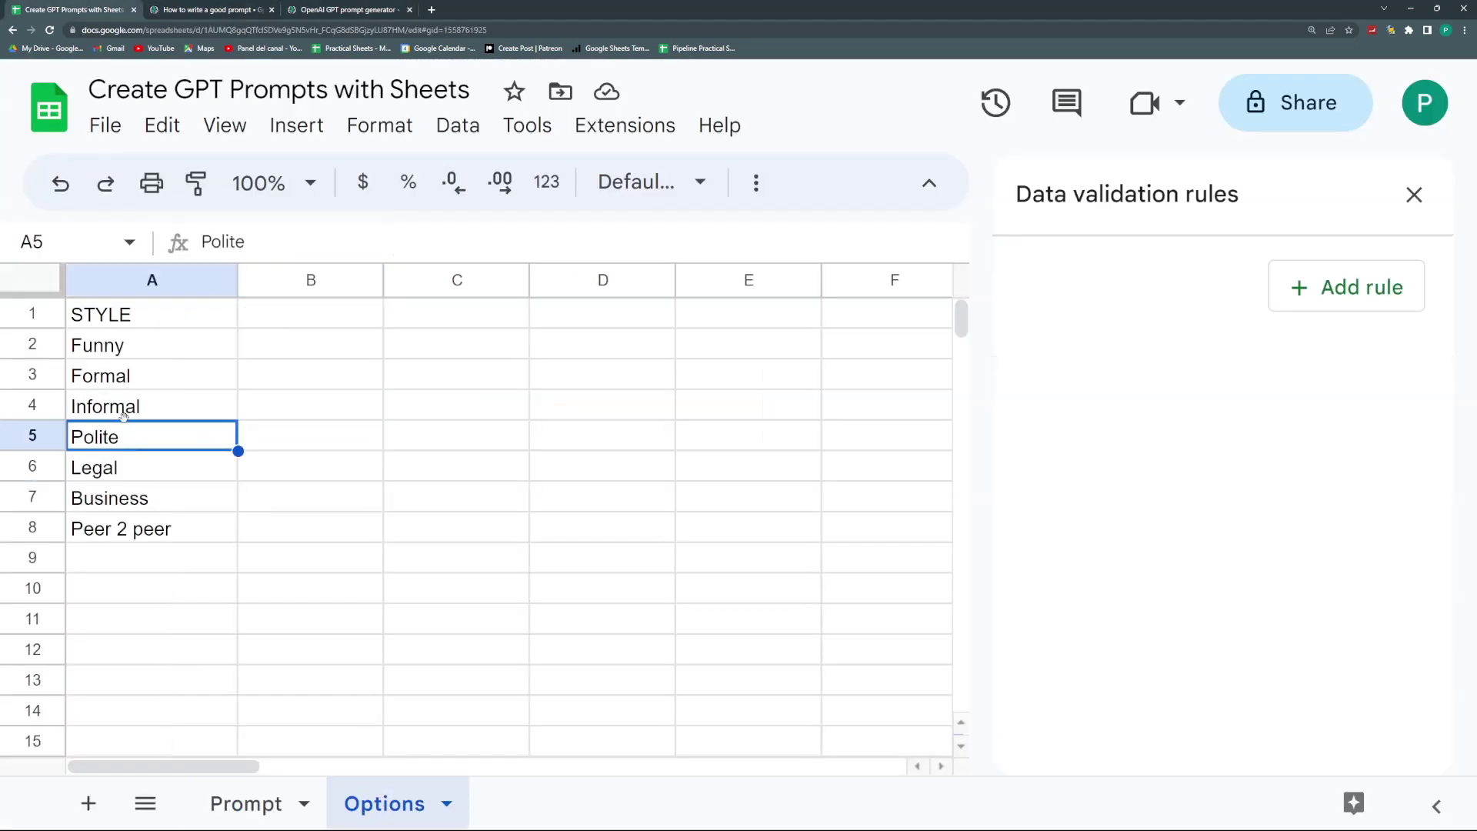
left_click_drag(123, 418, 291, 345)
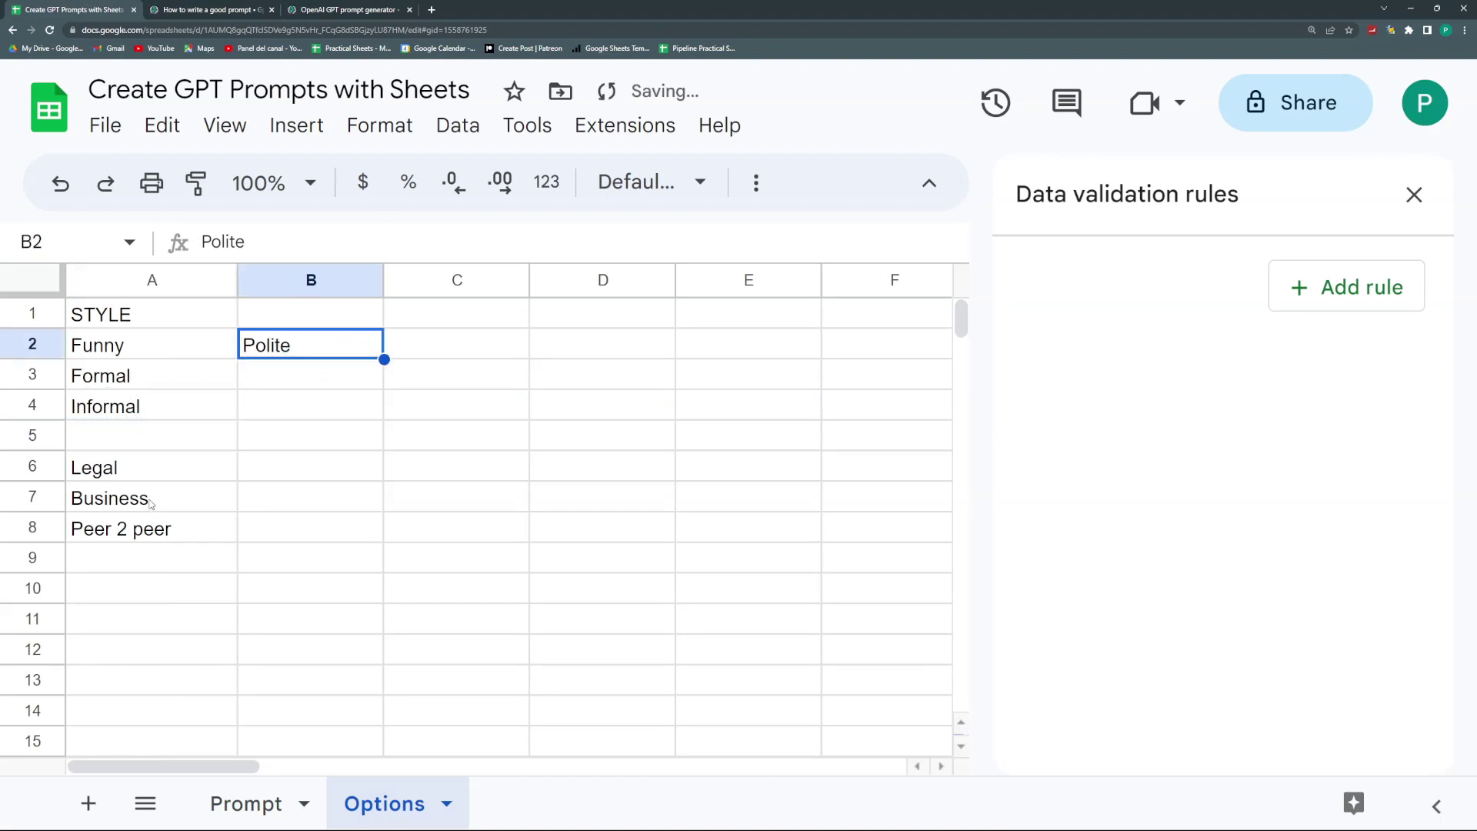
left_click_drag(138, 406, 138, 468)
left_click(137, 344)
left_click_drag(143, 357, 282, 378)
left_click_drag(153, 406, 168, 332)
left_click_drag(139, 467, 139, 529)
left_click_drag(138, 481, 131, 415)
- Add the TONE header in B1 and the tones Serious and Angry in B4:B5
left_click(339, 313)
type("TONE")
key("Return")
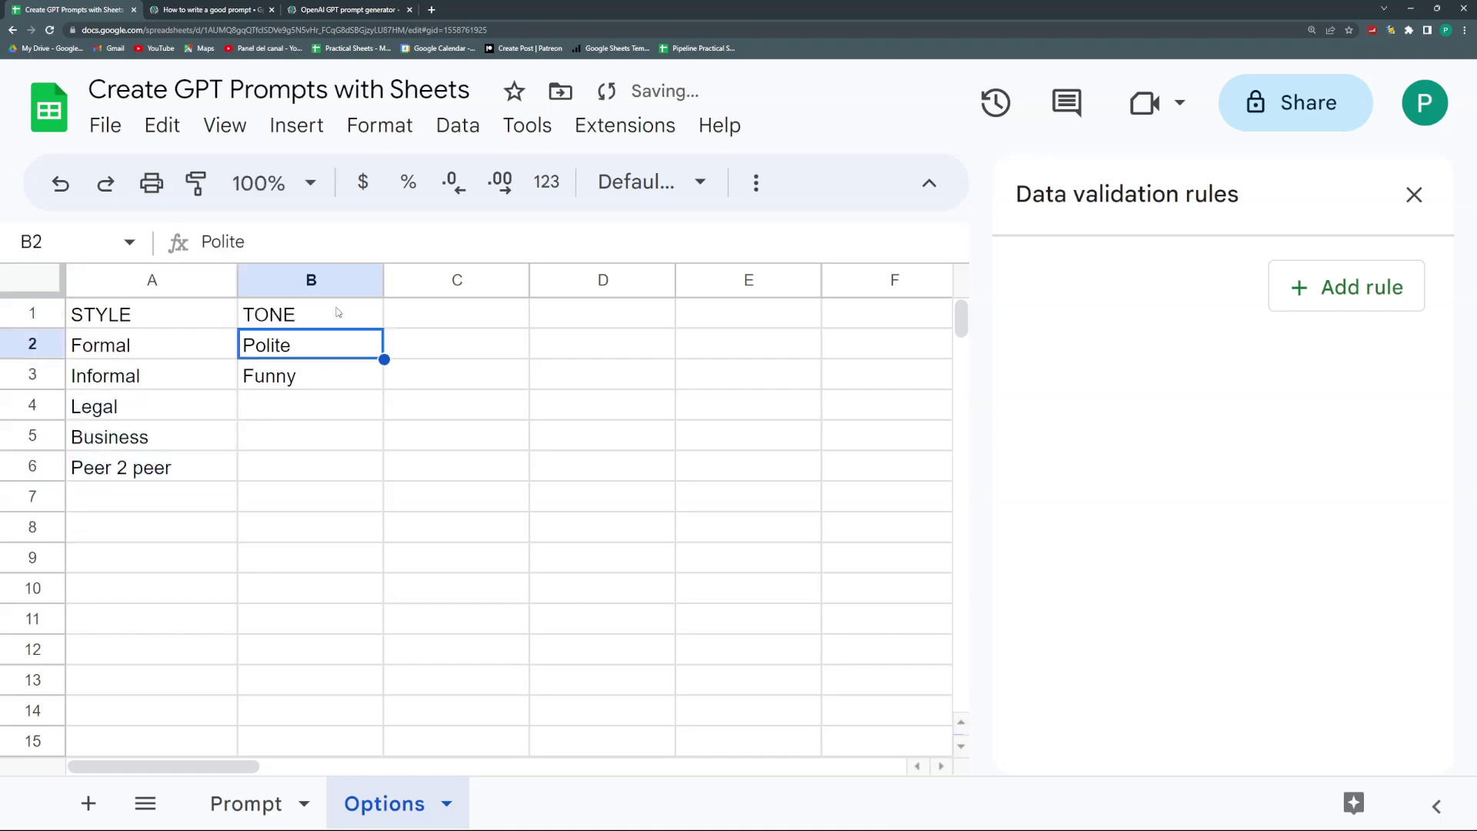
left_click(305, 407)
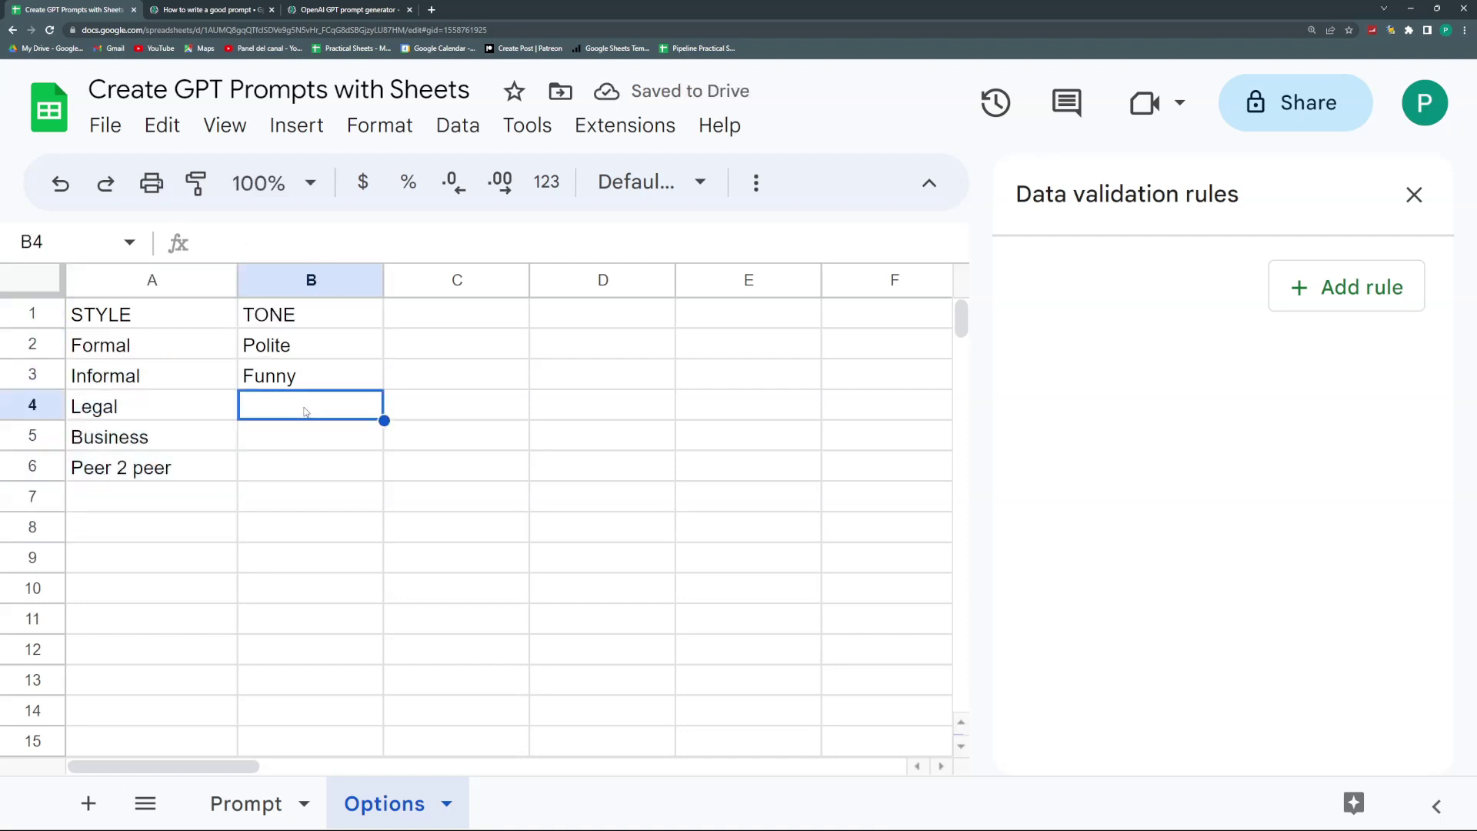
type("serious")
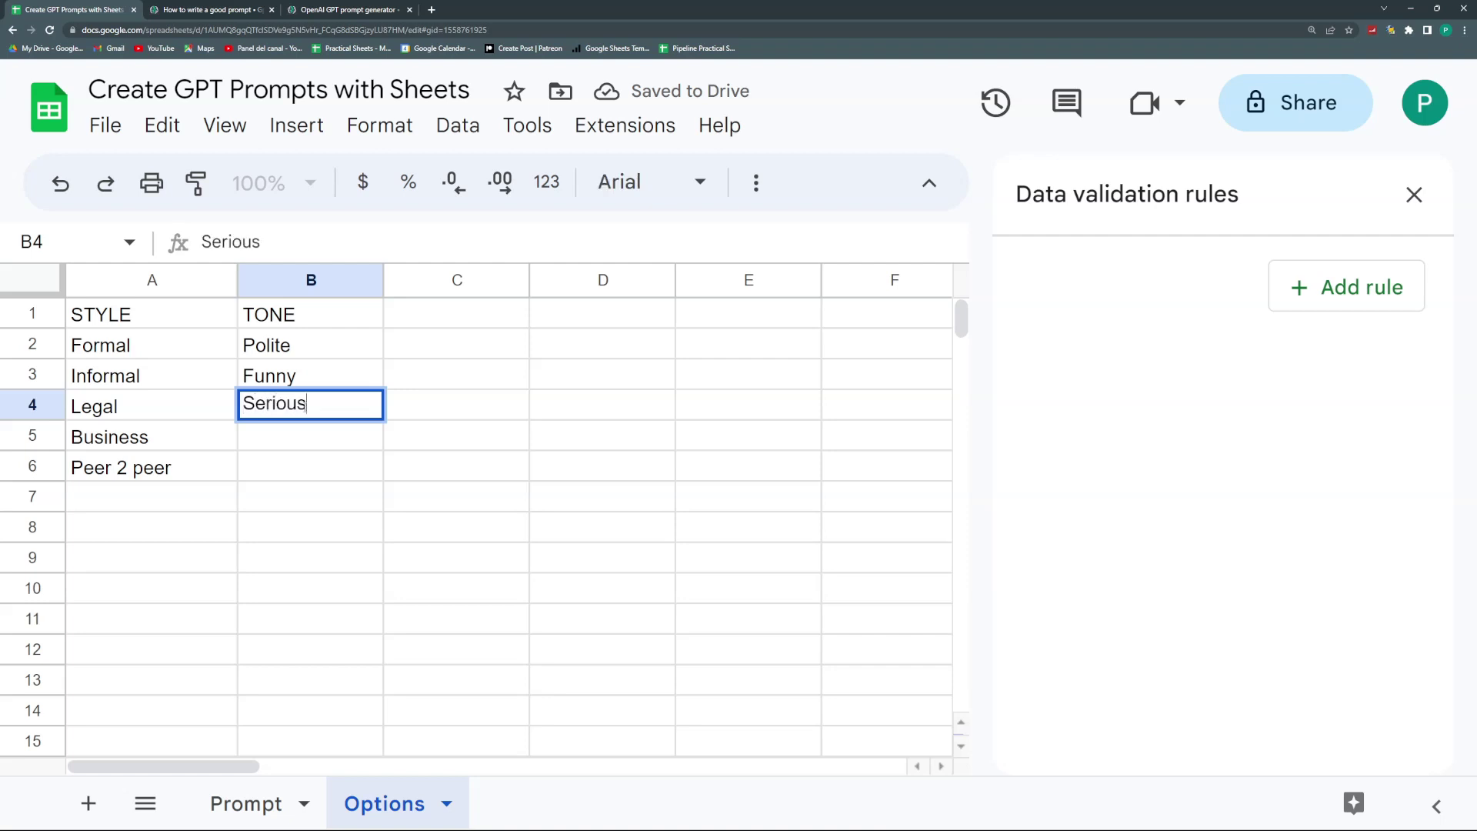
key("Return")
type("Angry")
key("Return")
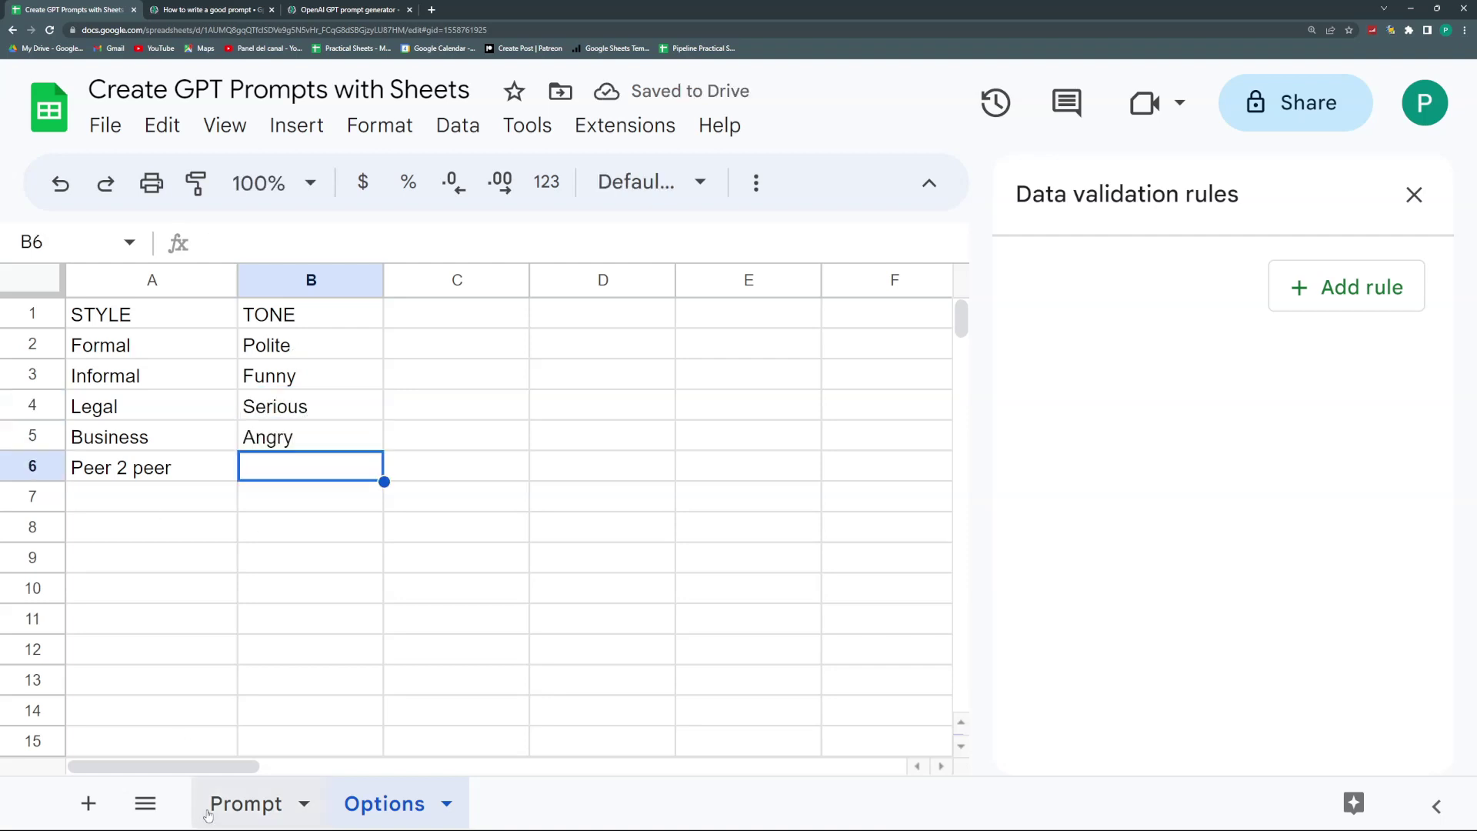
- Add a dropdown validation rule to B6 sourced from the tone list Options!B2:B
left_click(214, 811)
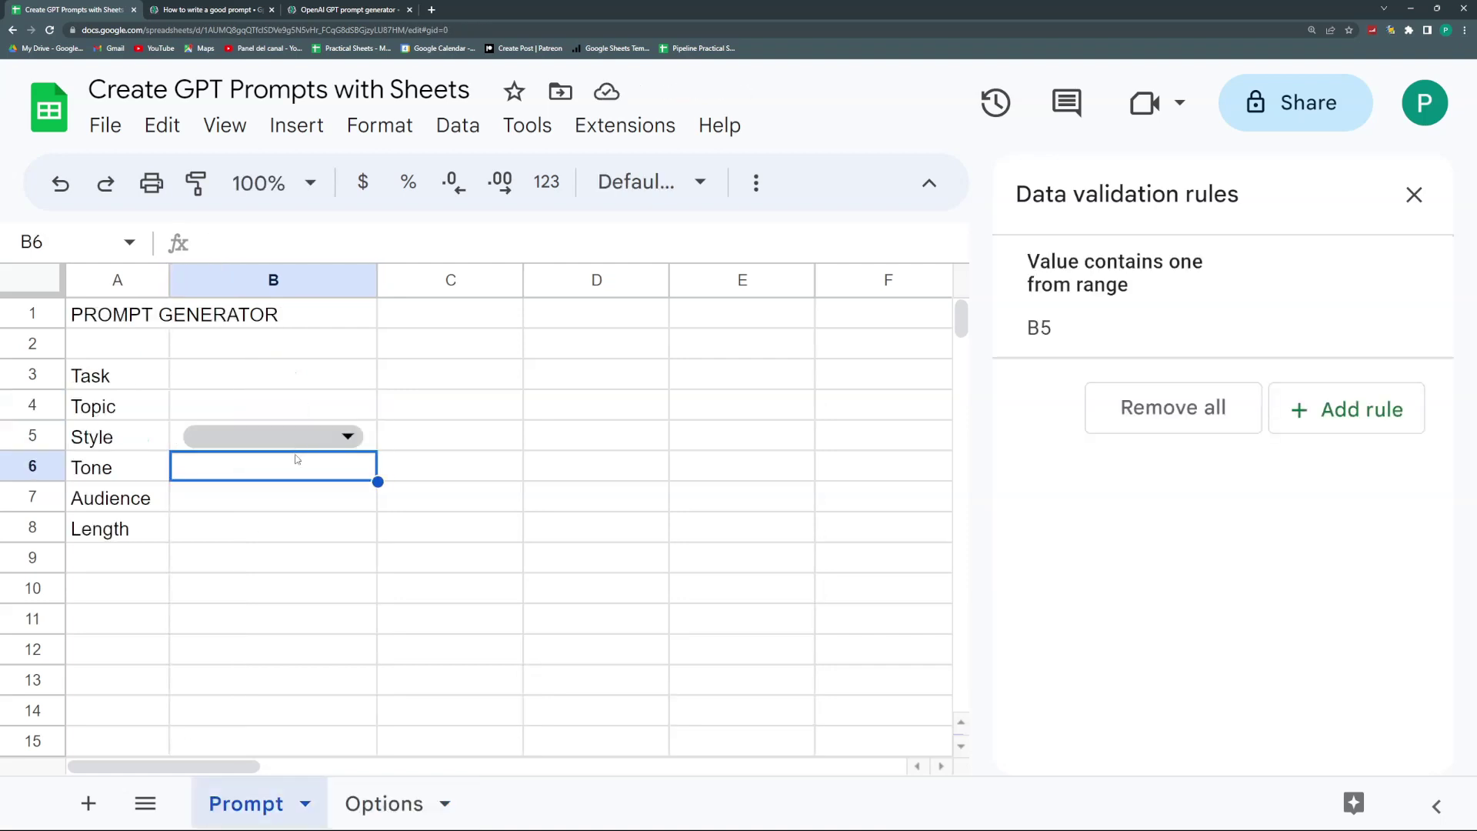
left_click(1306, 410)
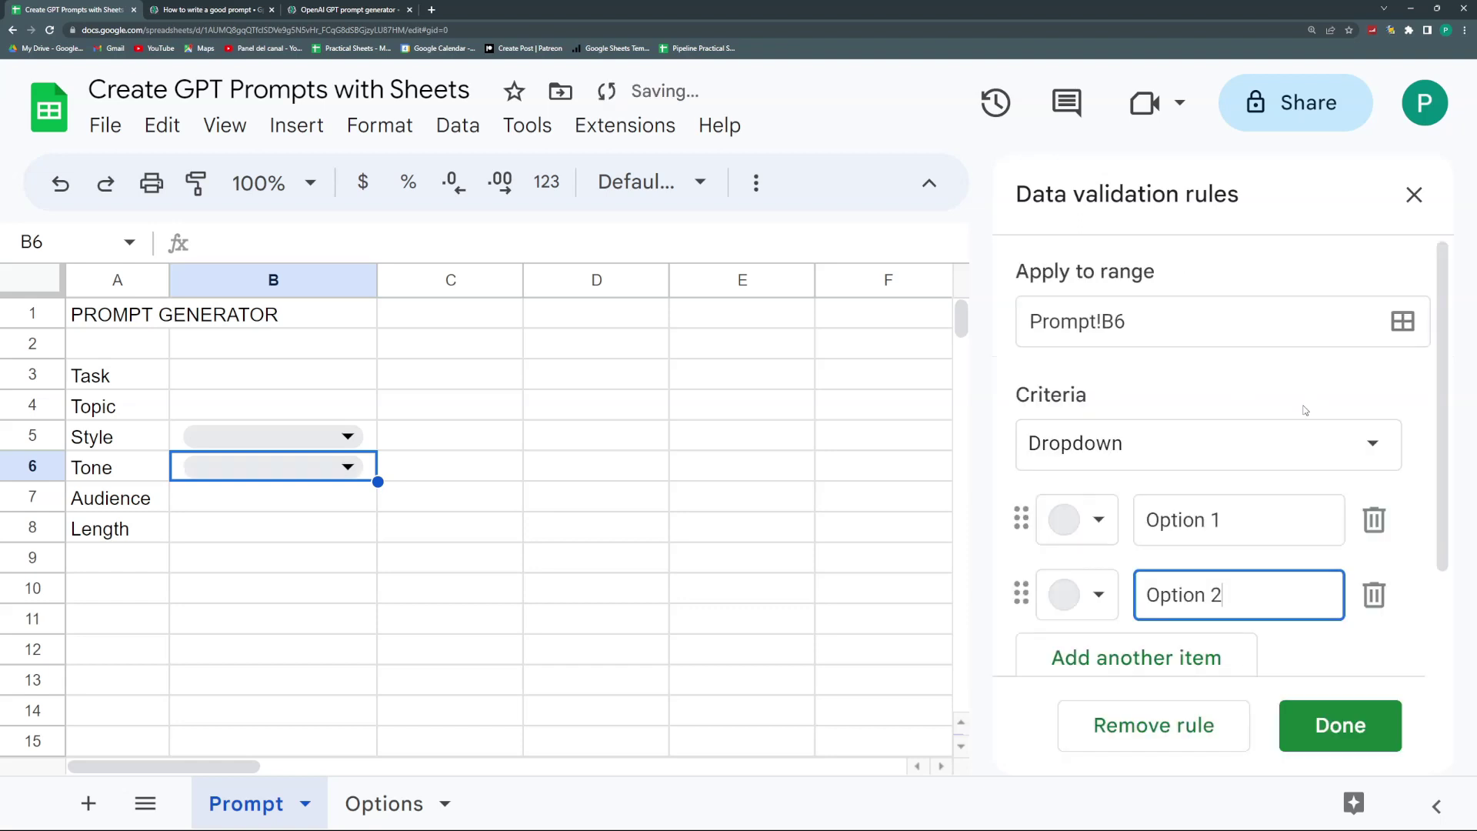
left_click(1373, 439)
left_click(1263, 492)
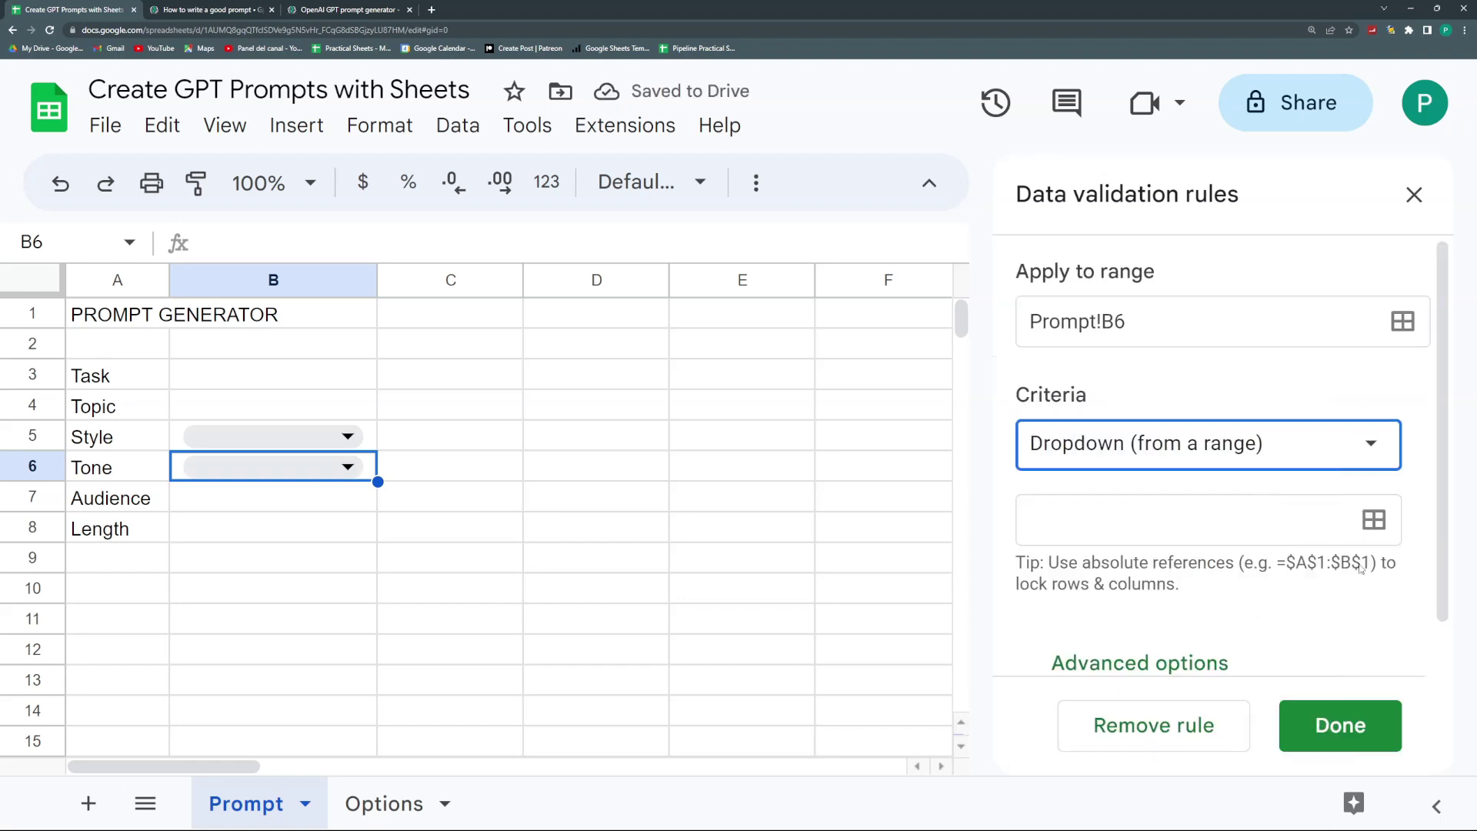
left_click(1374, 519)
left_click(419, 808)
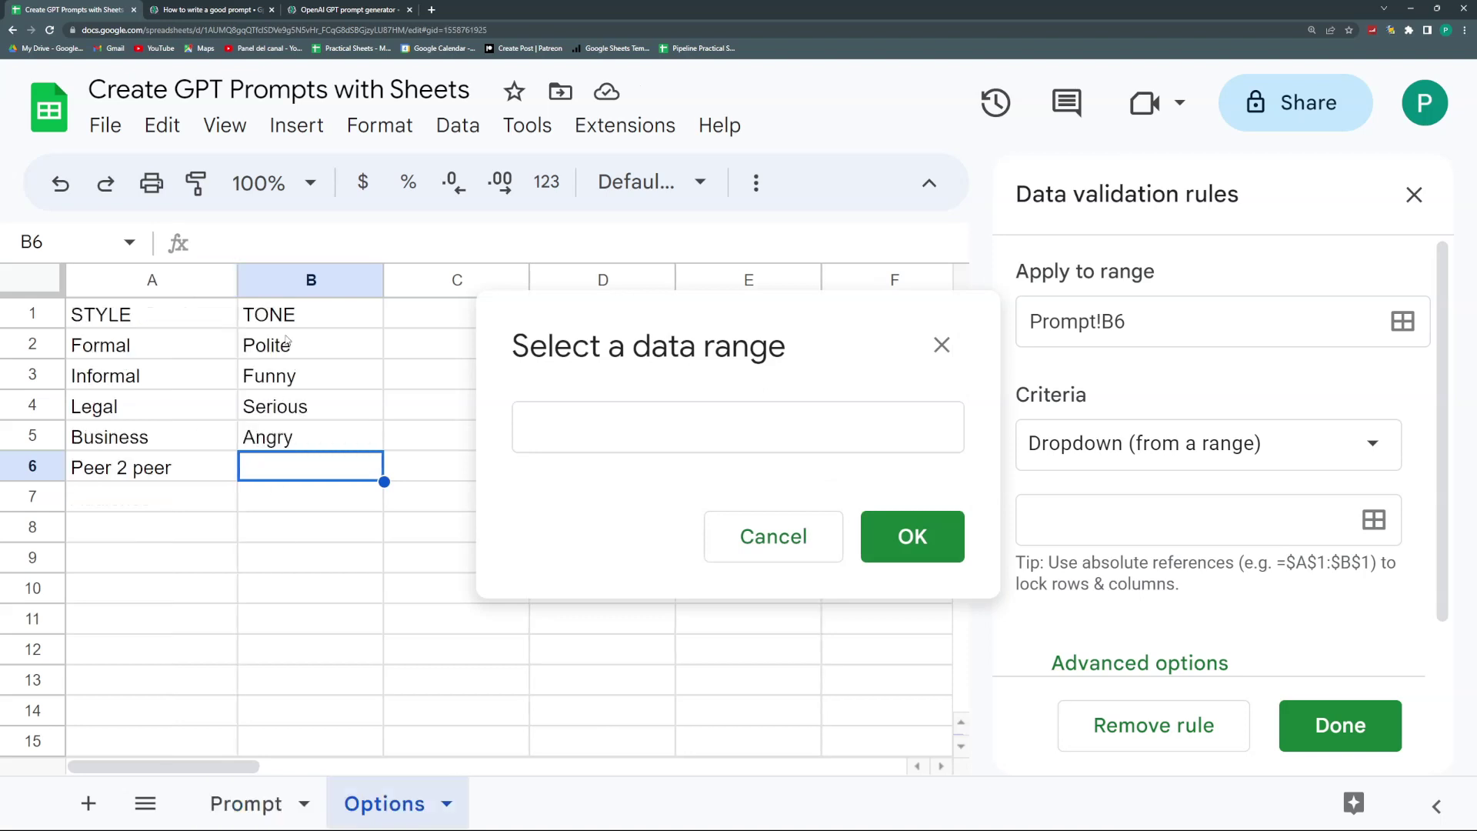
left_click(286, 339)
left_click(649, 430)
type(":B")
left_click(912, 537)
- Make the rule show a warning for invalid entries, save it, and check B6's Tone options
scroll(1138, 569, "down", 3)
scroll(1137, 571, "down", 2)
scroll(1177, 607, "up", 2)
scroll(1185, 622, "down", 1)
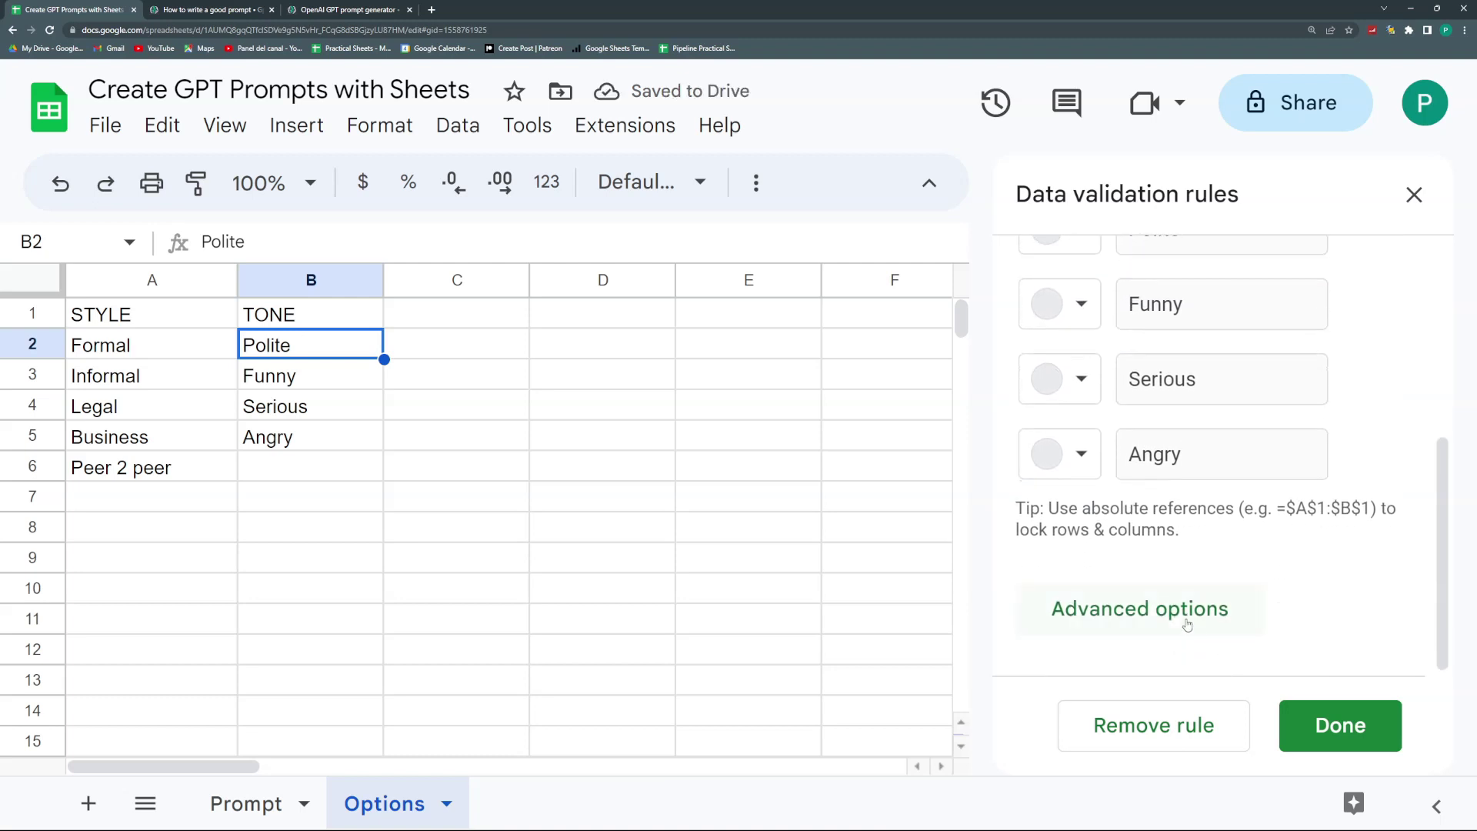
left_click(1185, 622)
scroll(1139, 593, "down", 3)
left_click(1068, 551)
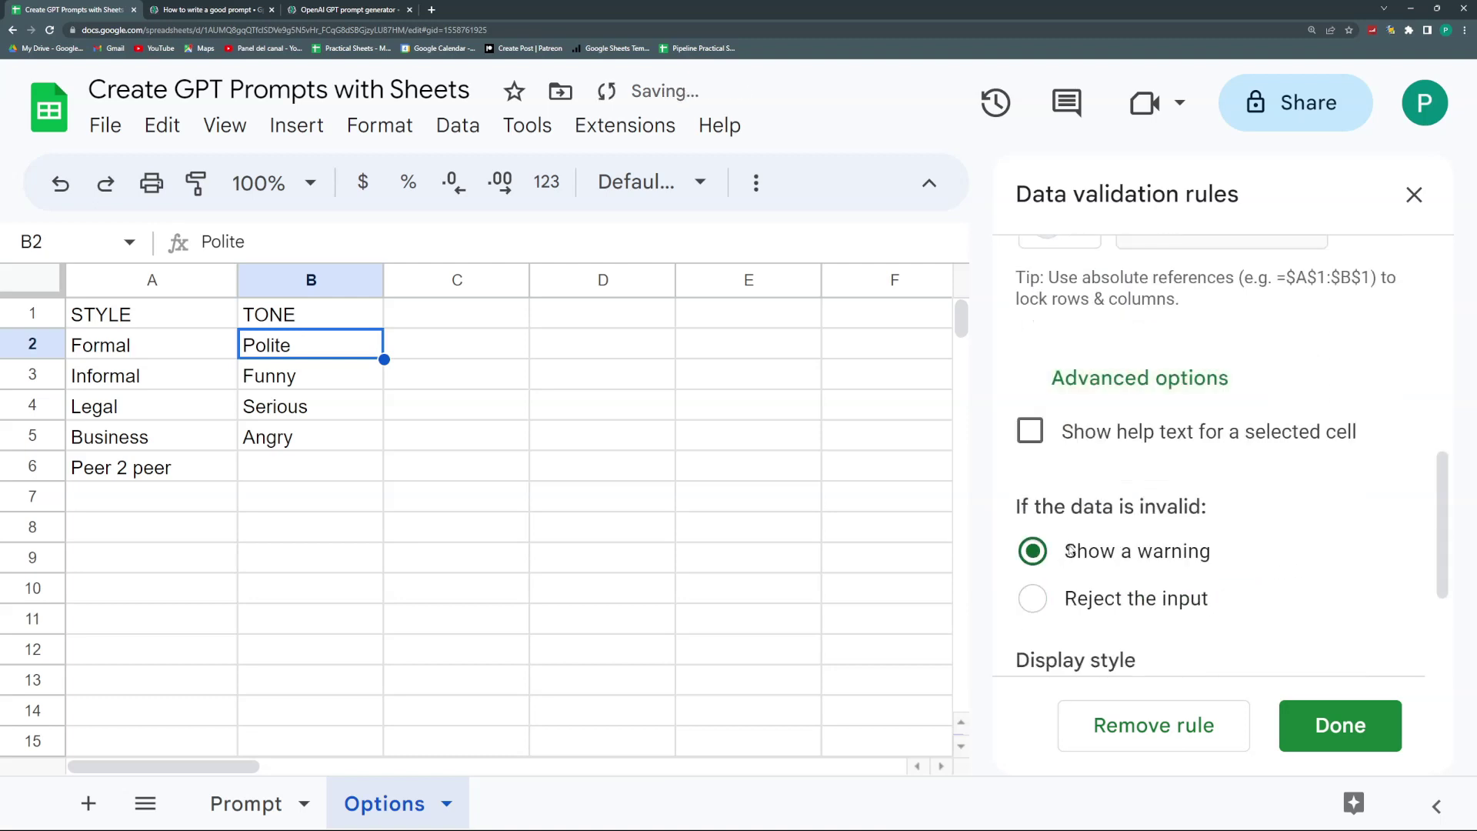
left_click(1337, 738)
left_click(254, 801)
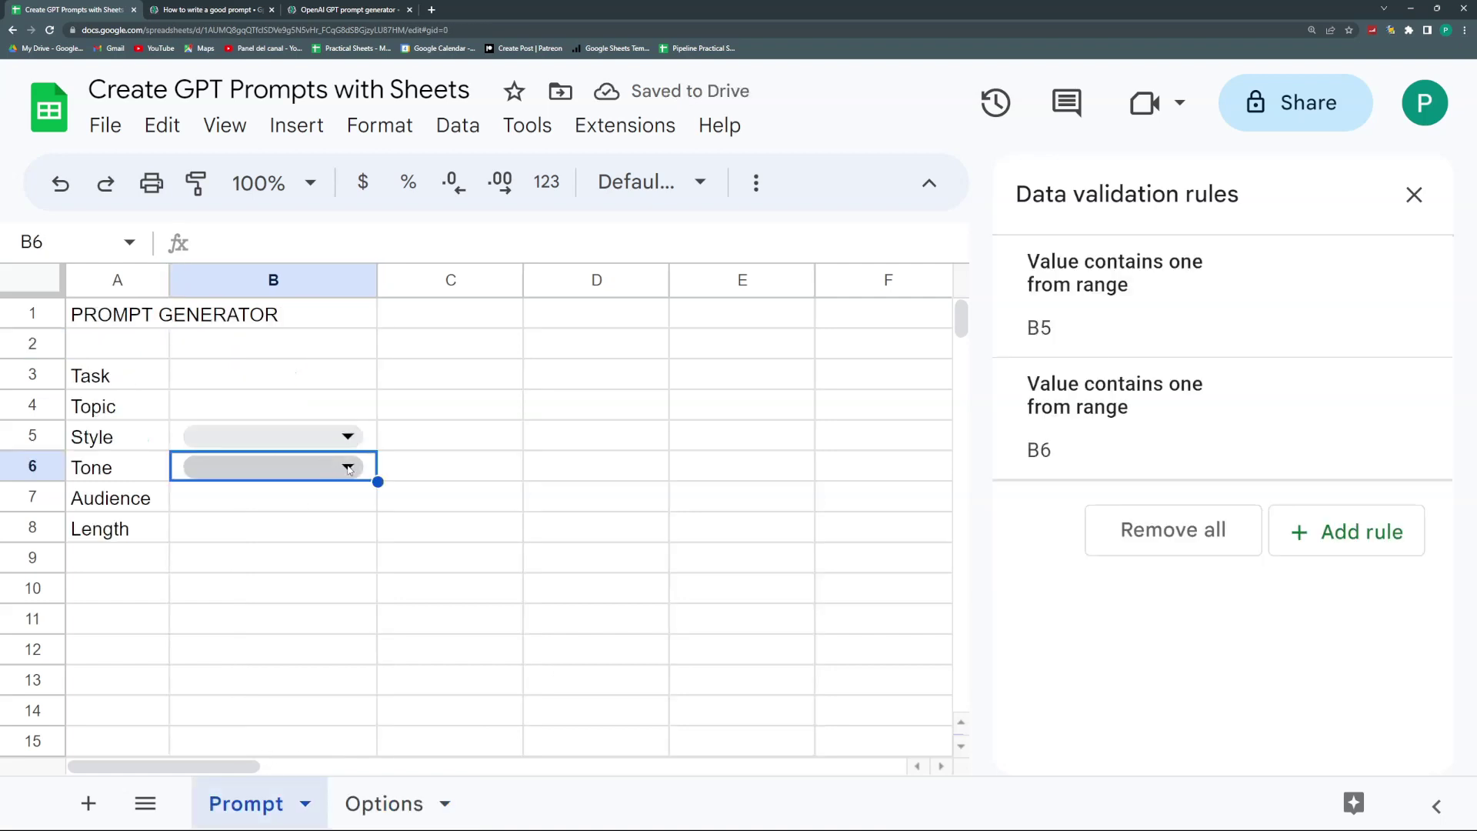
left_click(348, 466)
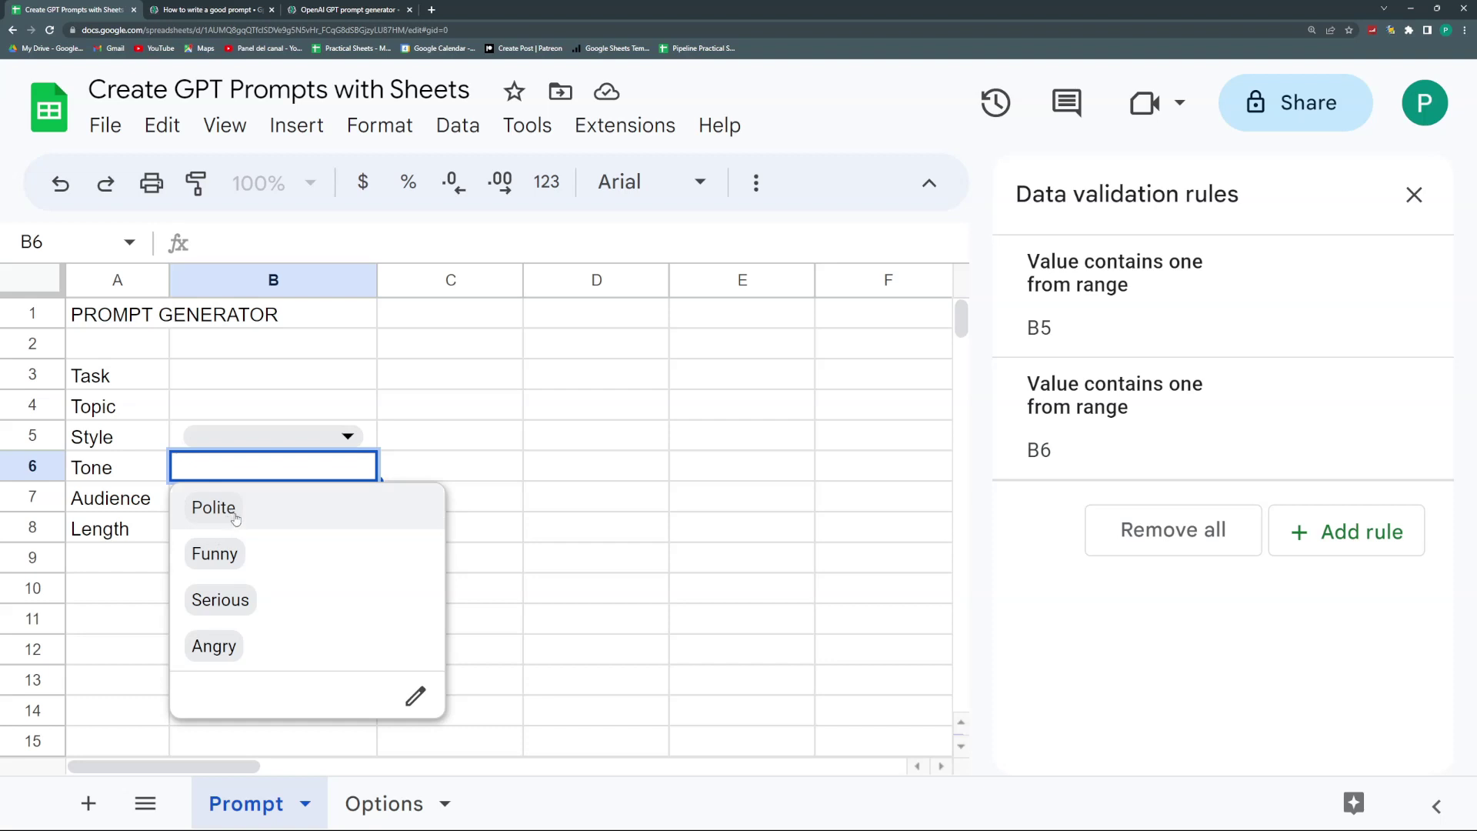
- Check the Tone and Style dropdowns, then widen column A to fit the Task-to-Length labels
left_click(443, 436)
left_click(358, 437)
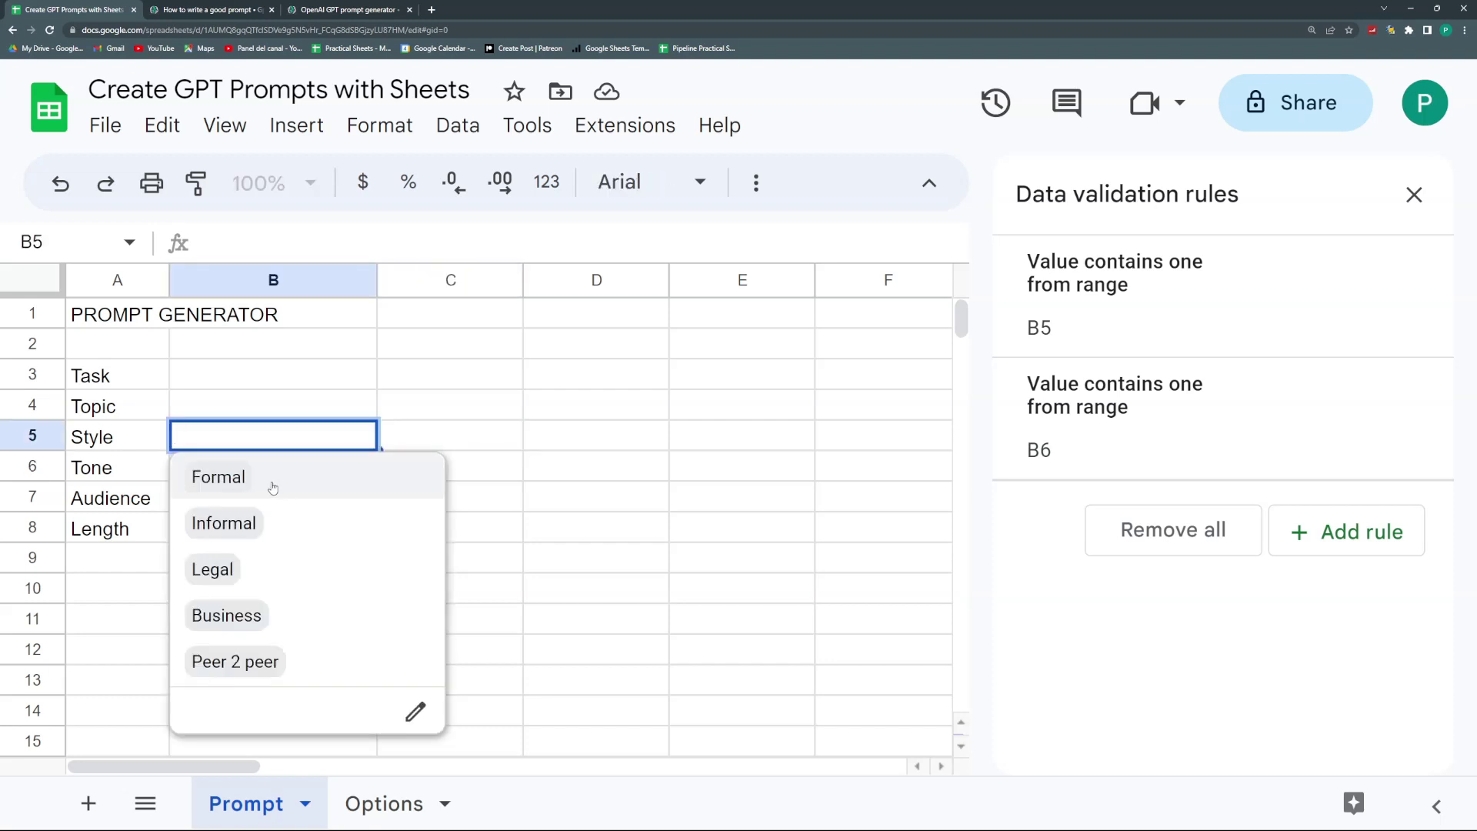
left_click(403, 420)
left_click(331, 498)
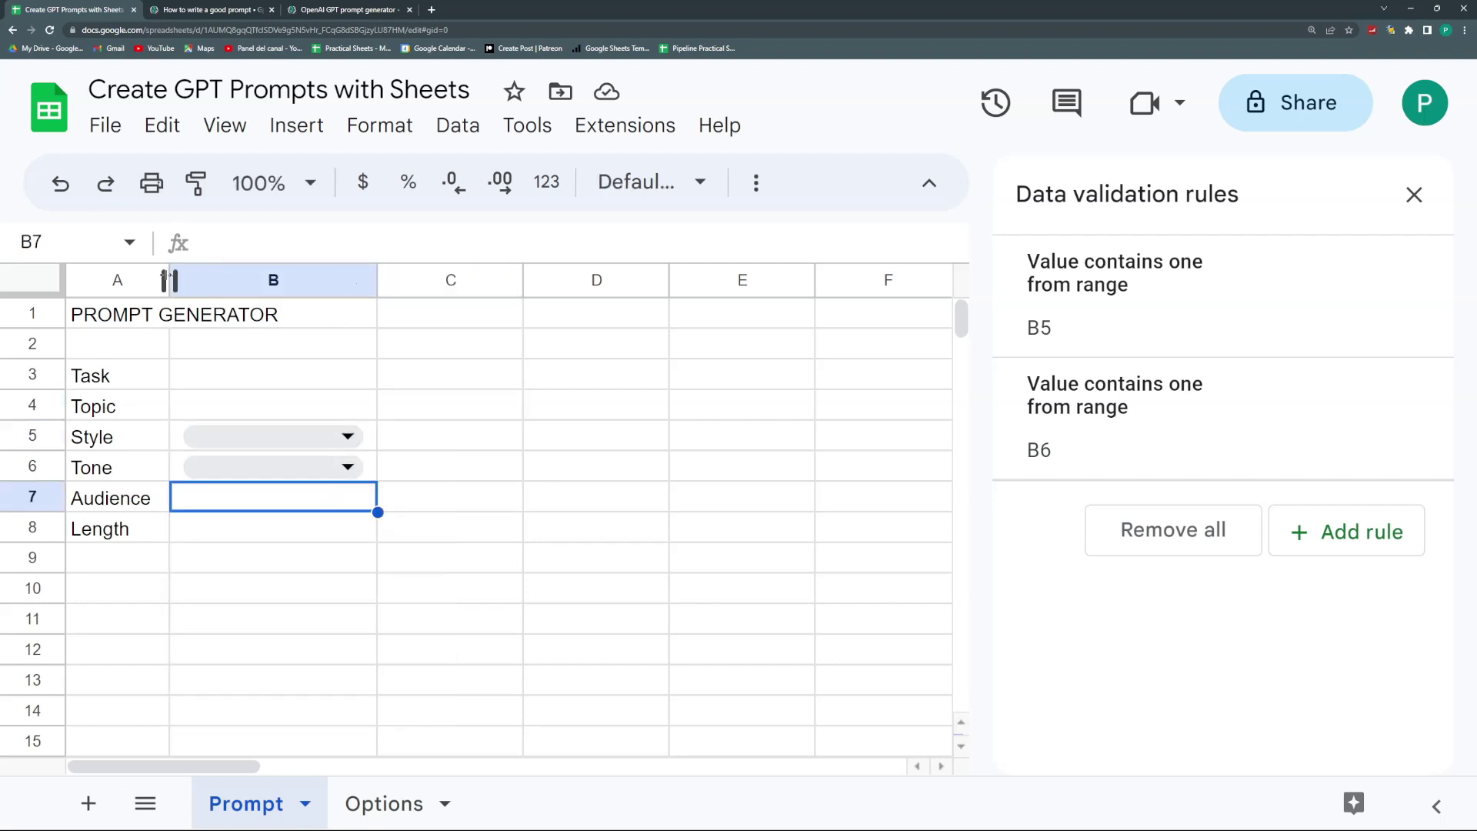
left_click_drag(169, 279, 308, 280)
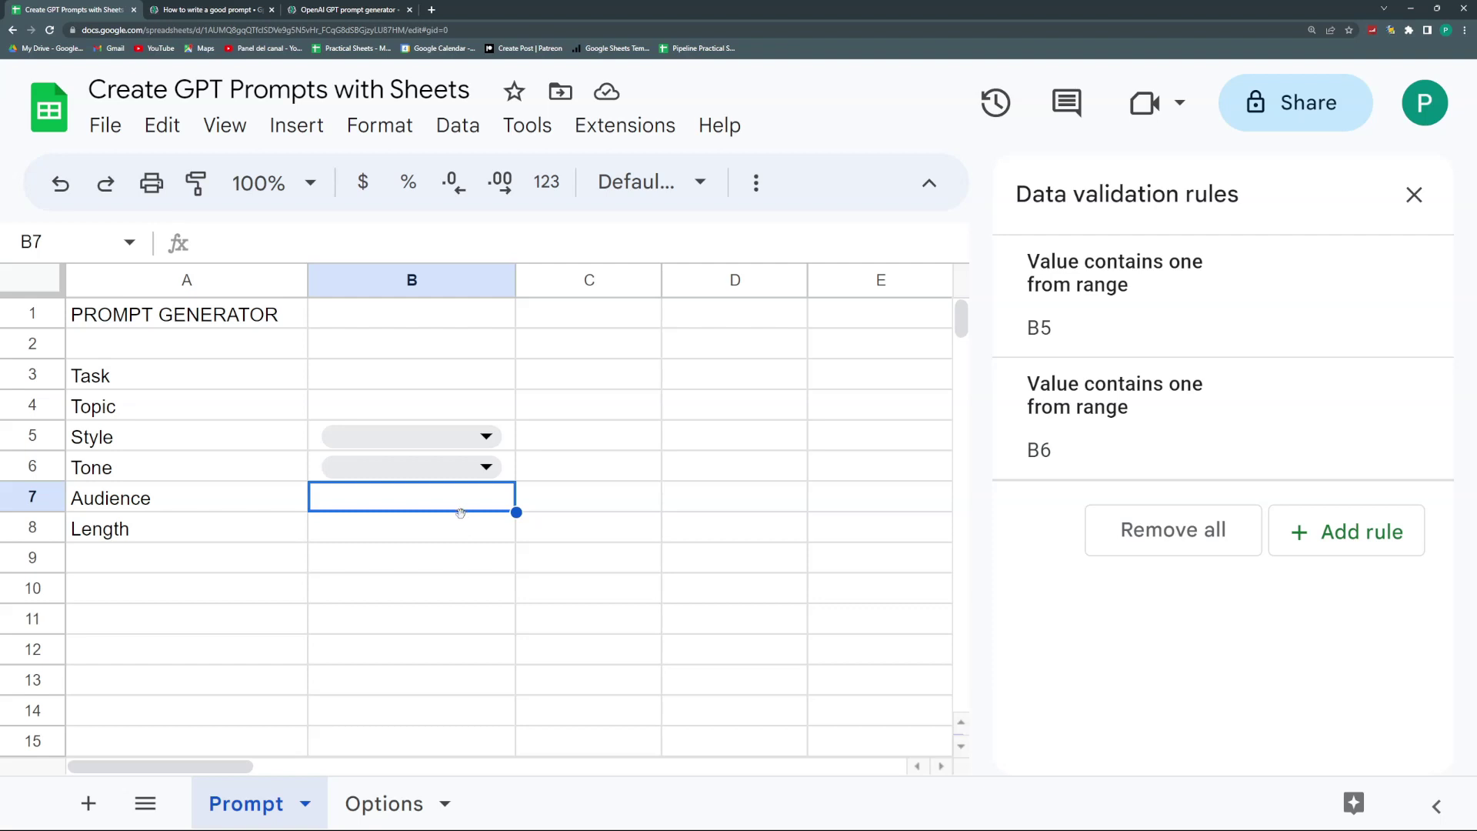
- Browse the GPT for Work generator's Tone and Audience suggestion lists, then return to the spreadsheet
left_click(208, 9)
left_click(347, 9)
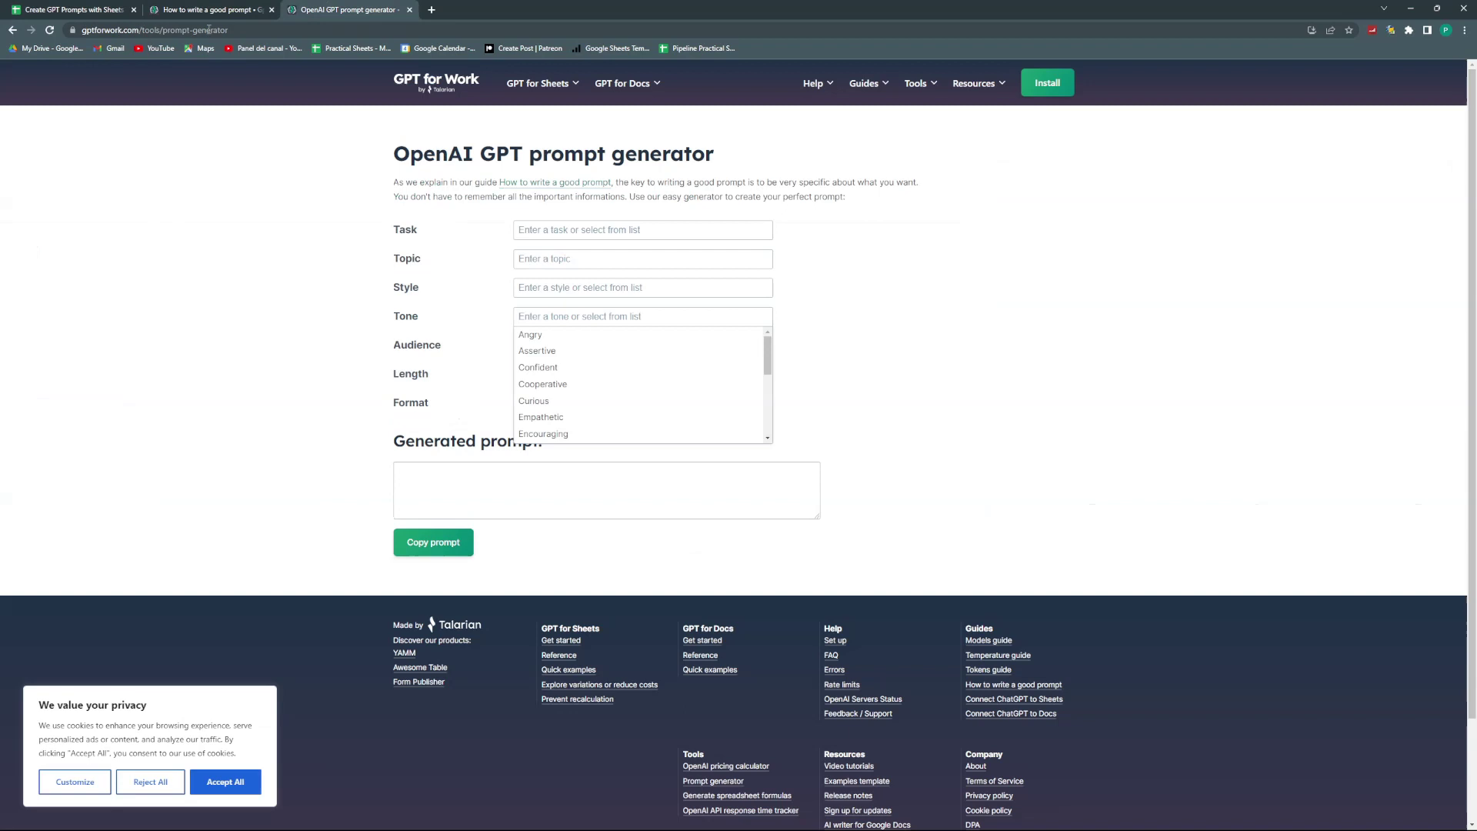
left_click(530, 346)
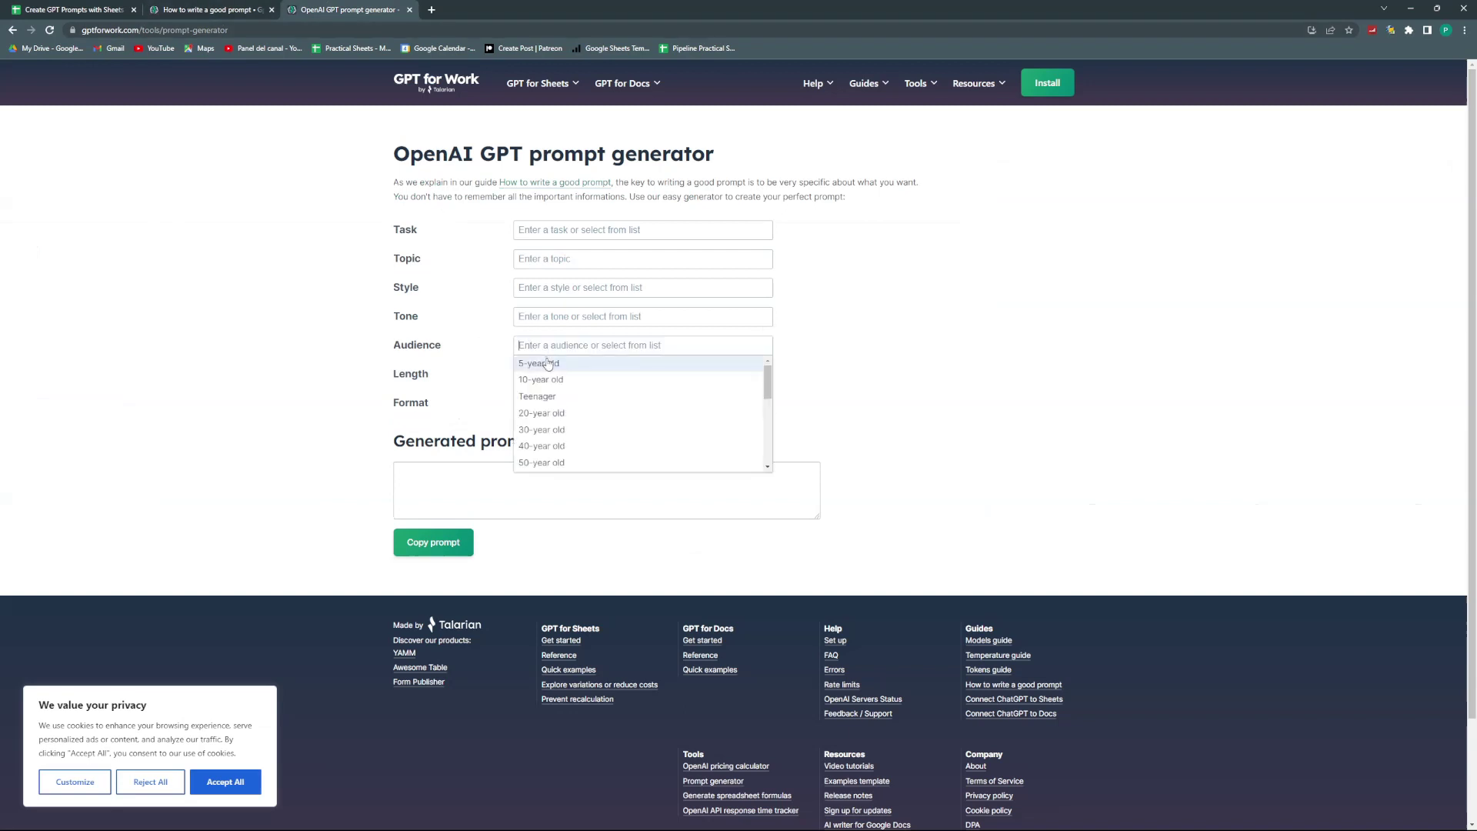
scroll(585, 396, "down", 3)
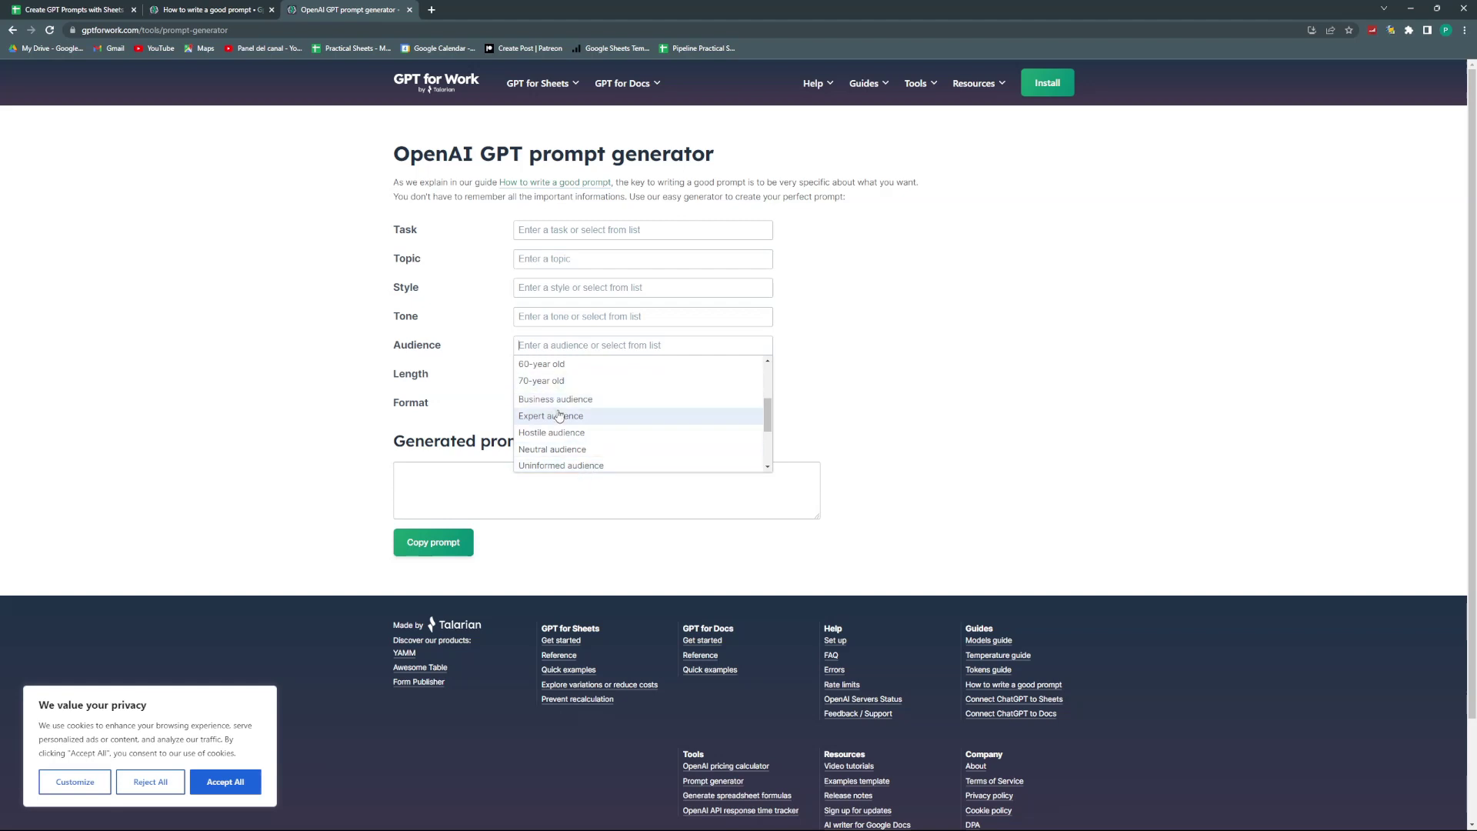
scroll(560, 416, "down", 1)
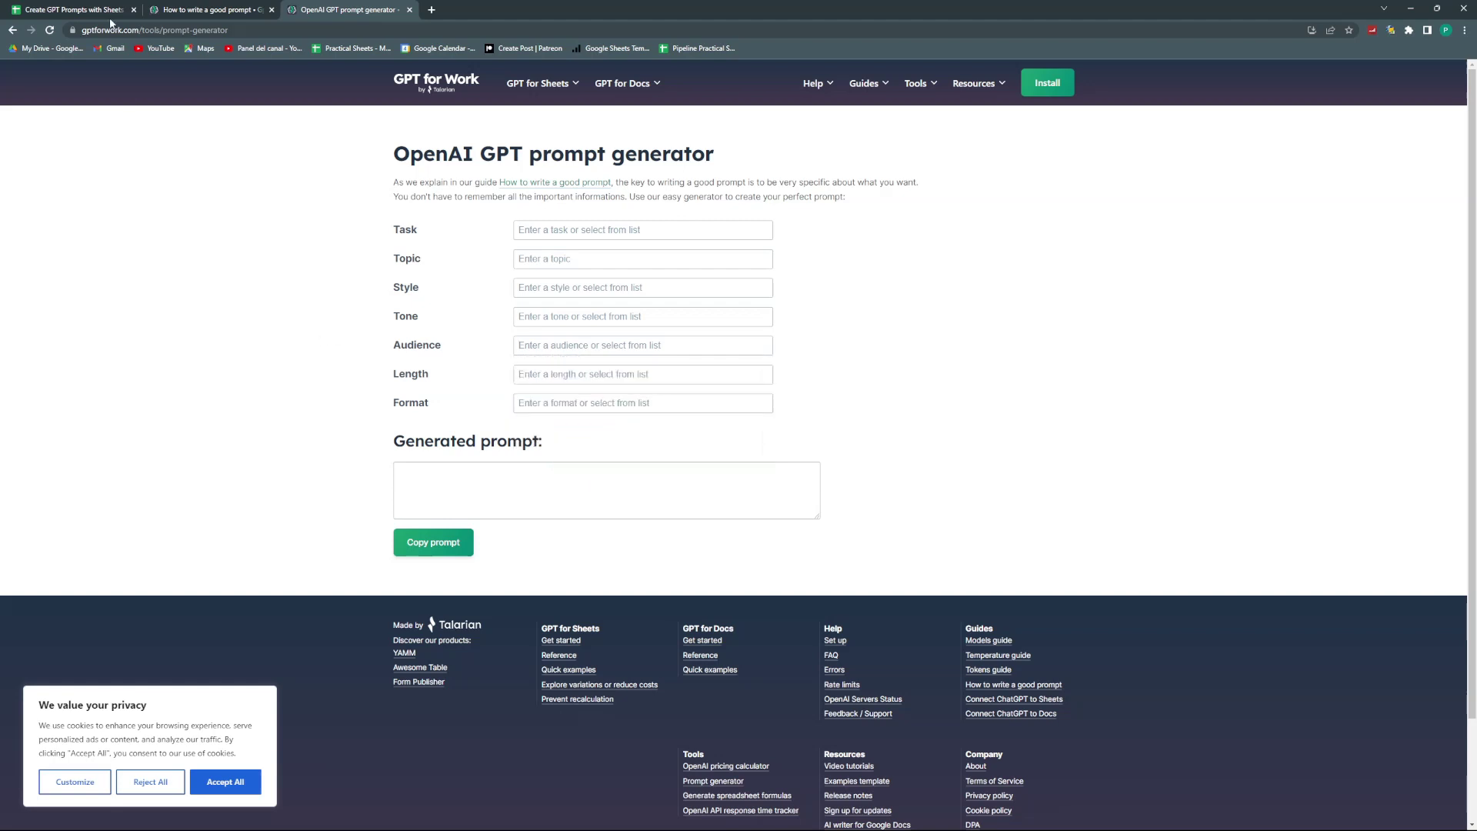
left_click(69, 7)
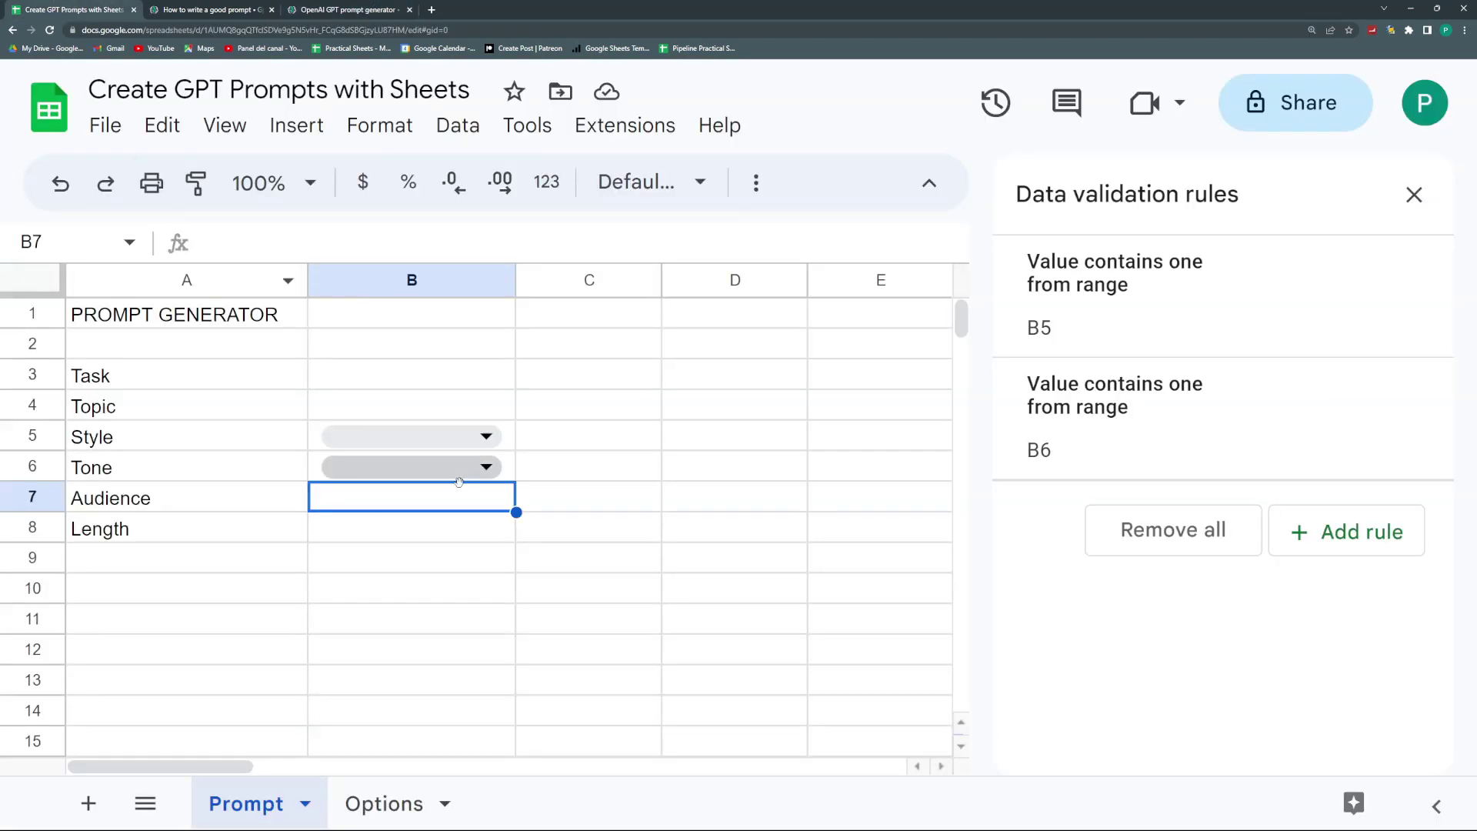
- Narrow column B slightly and add the header UNITS OF LENGTH in C1 of the Options sheet
left_click(395, 538)
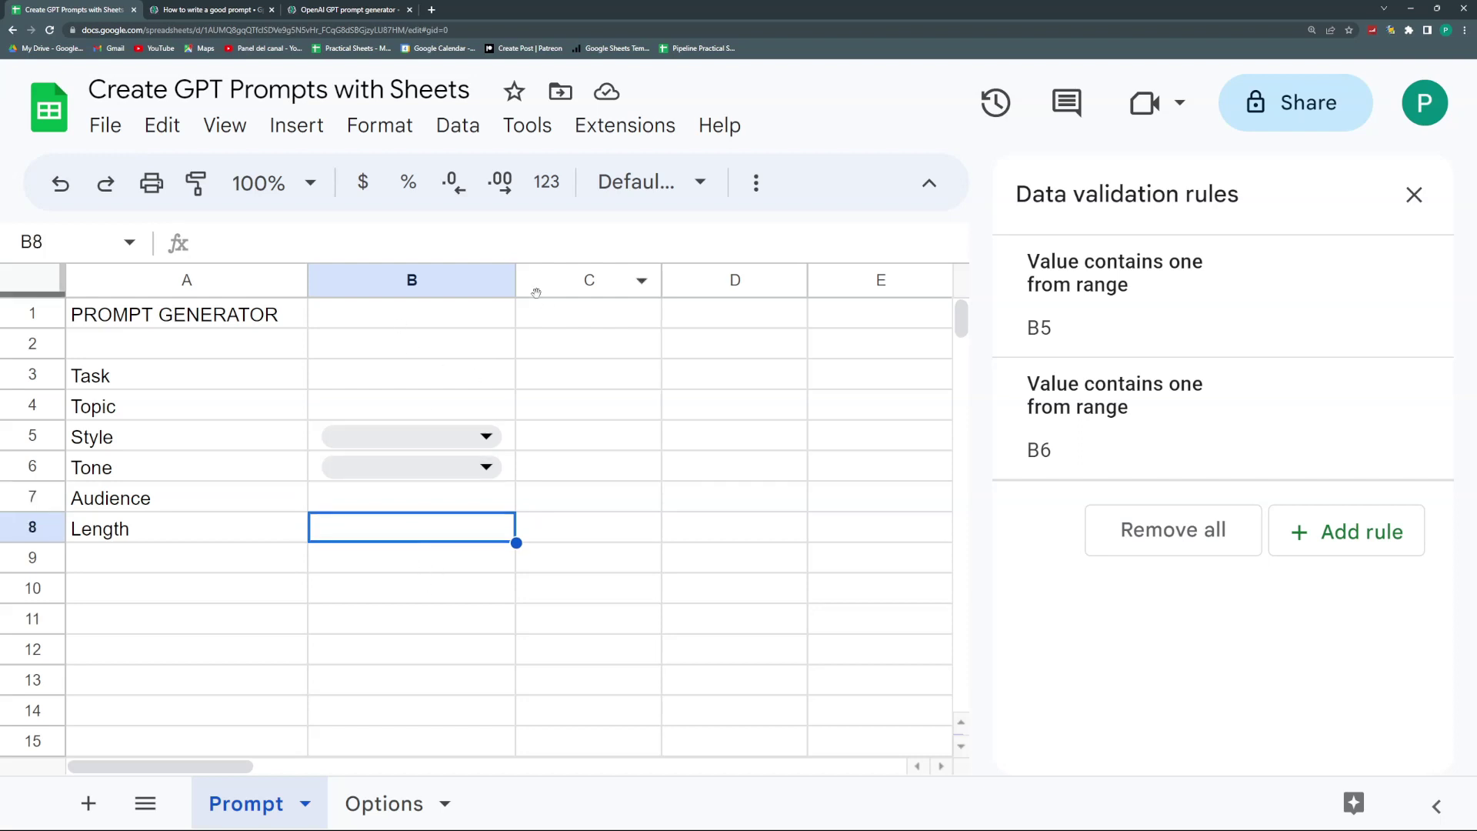
mouse_move(515, 280)
left_mouse_down()
mouse_move(384, 279)
mouse_move(512, 280)
left_mouse_up()
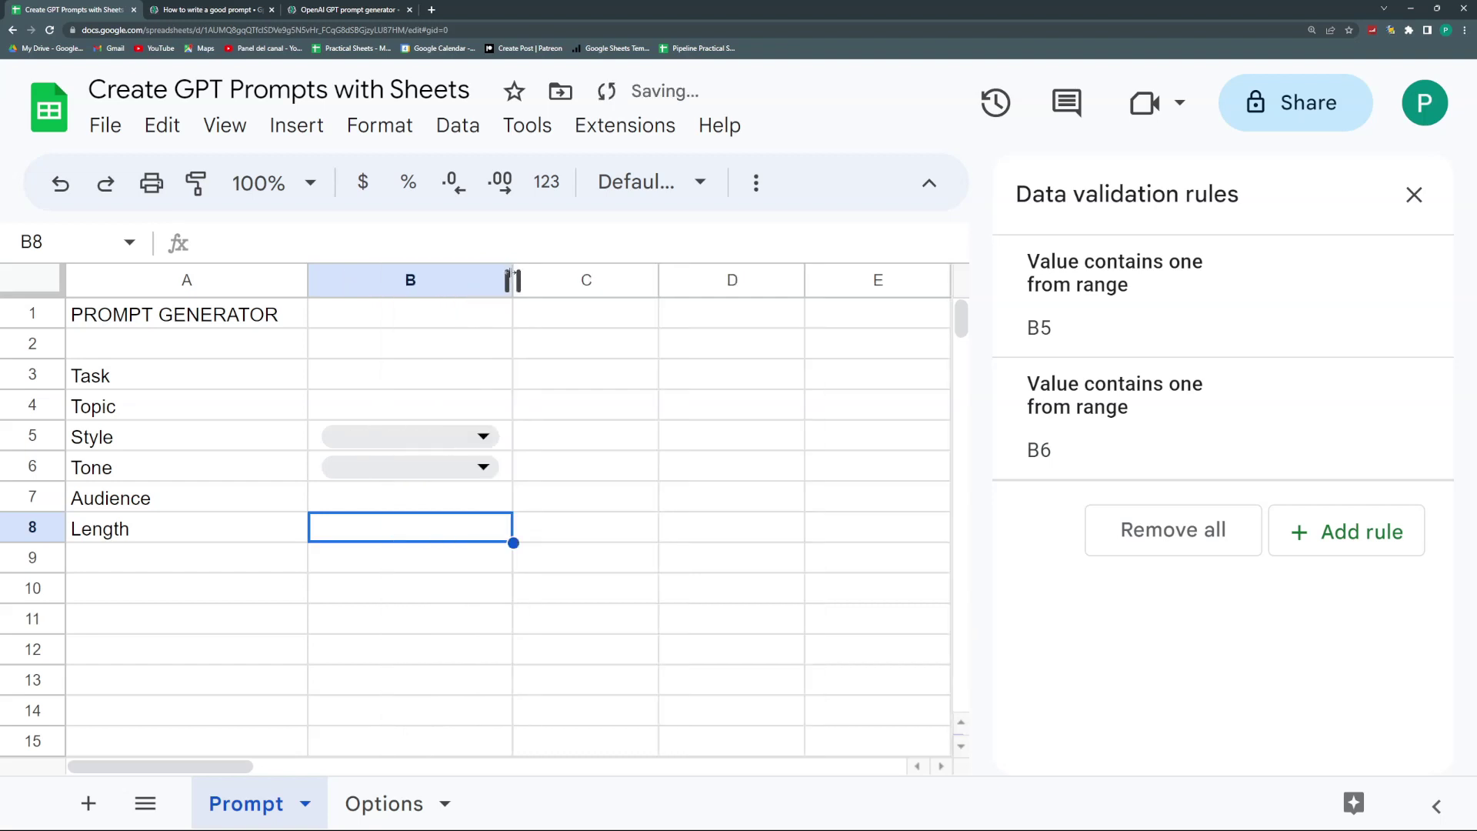
left_click(366, 804)
left_click(422, 321)
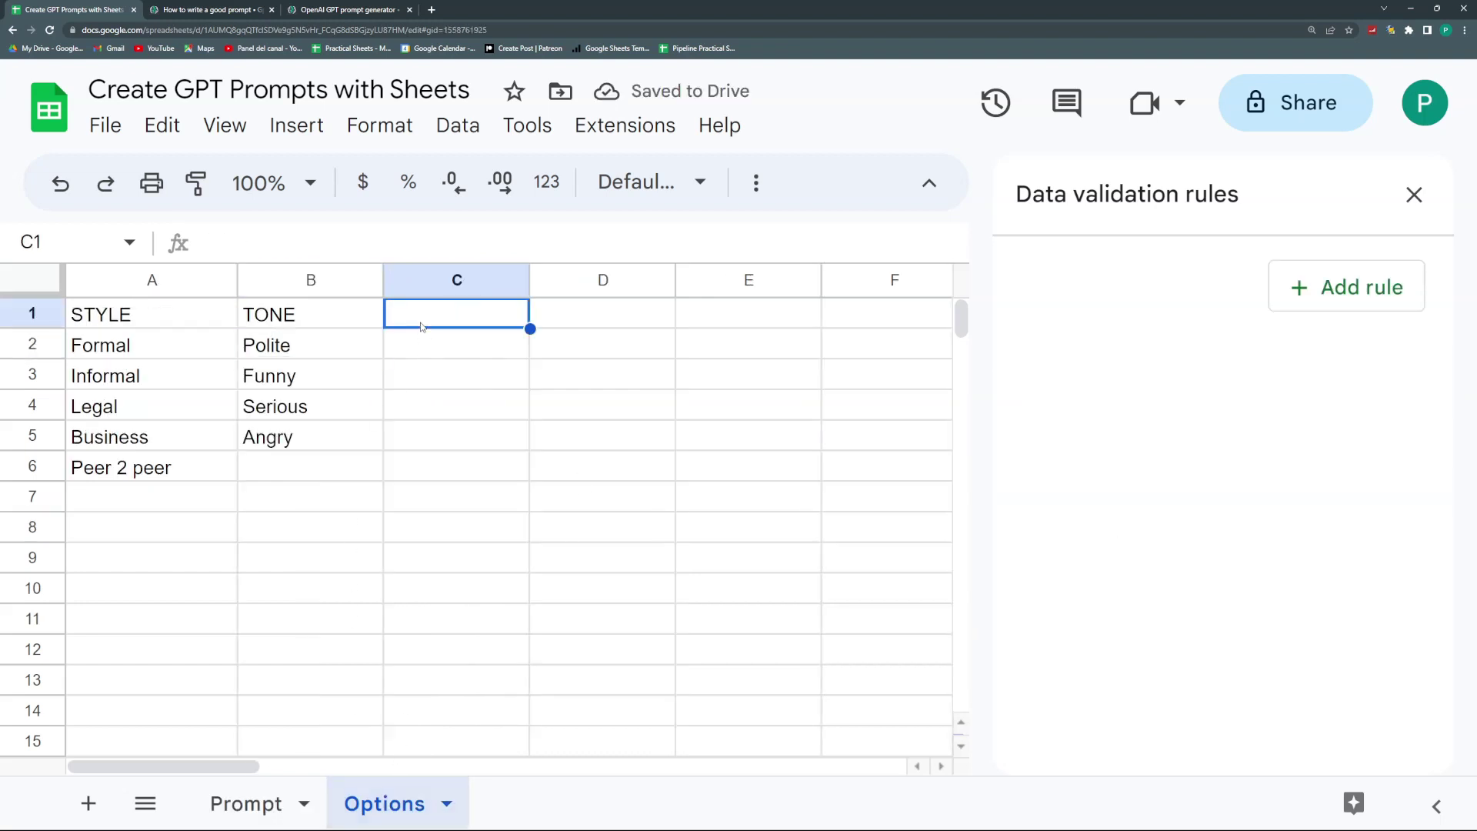
type("UNITS OF LENGTH")
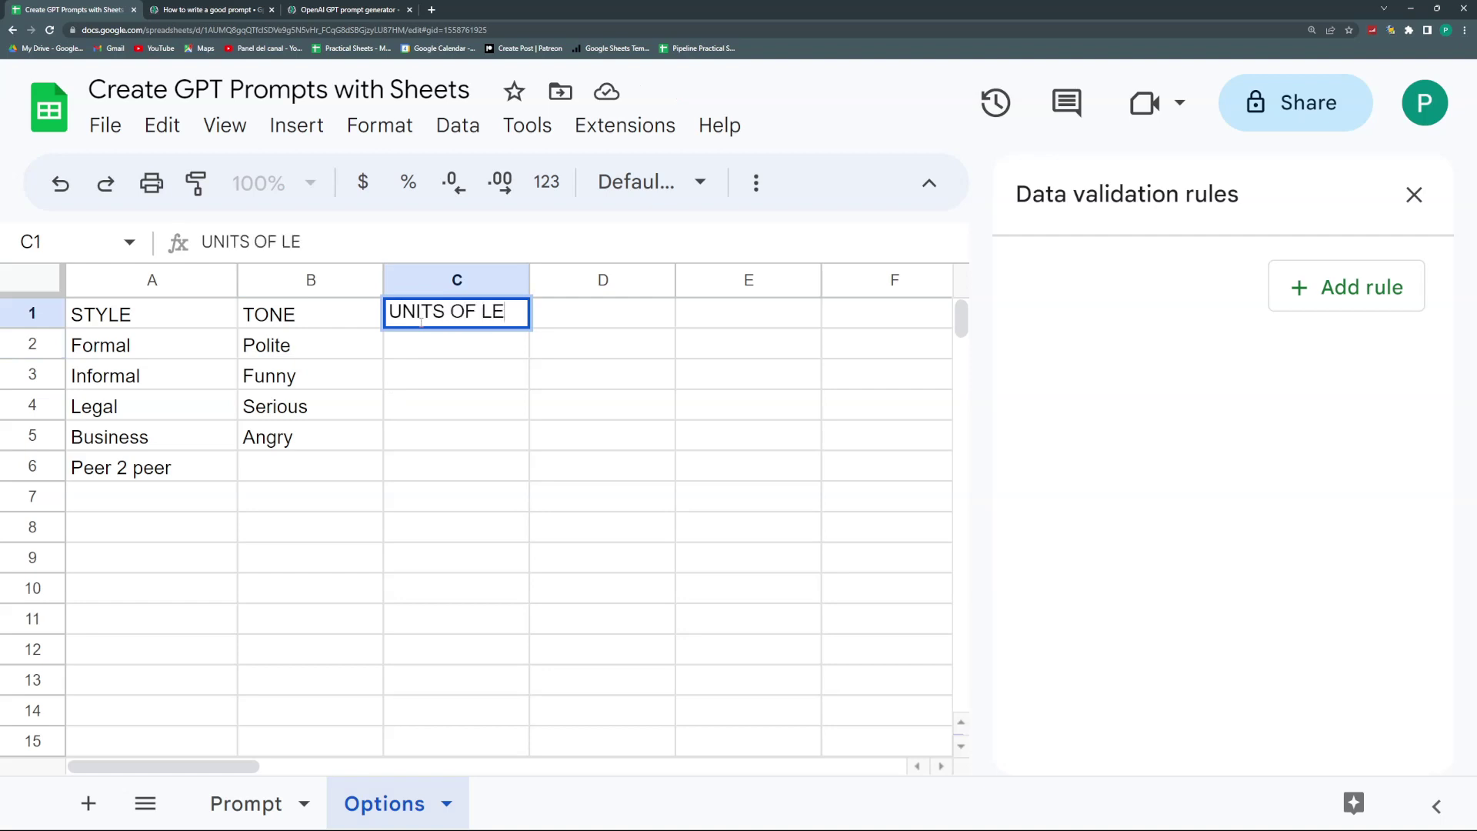
key("Return")
- List paragraph, sentences, words and characters below the UNITS OF LENGTH header
type("P")
type("paragraph")
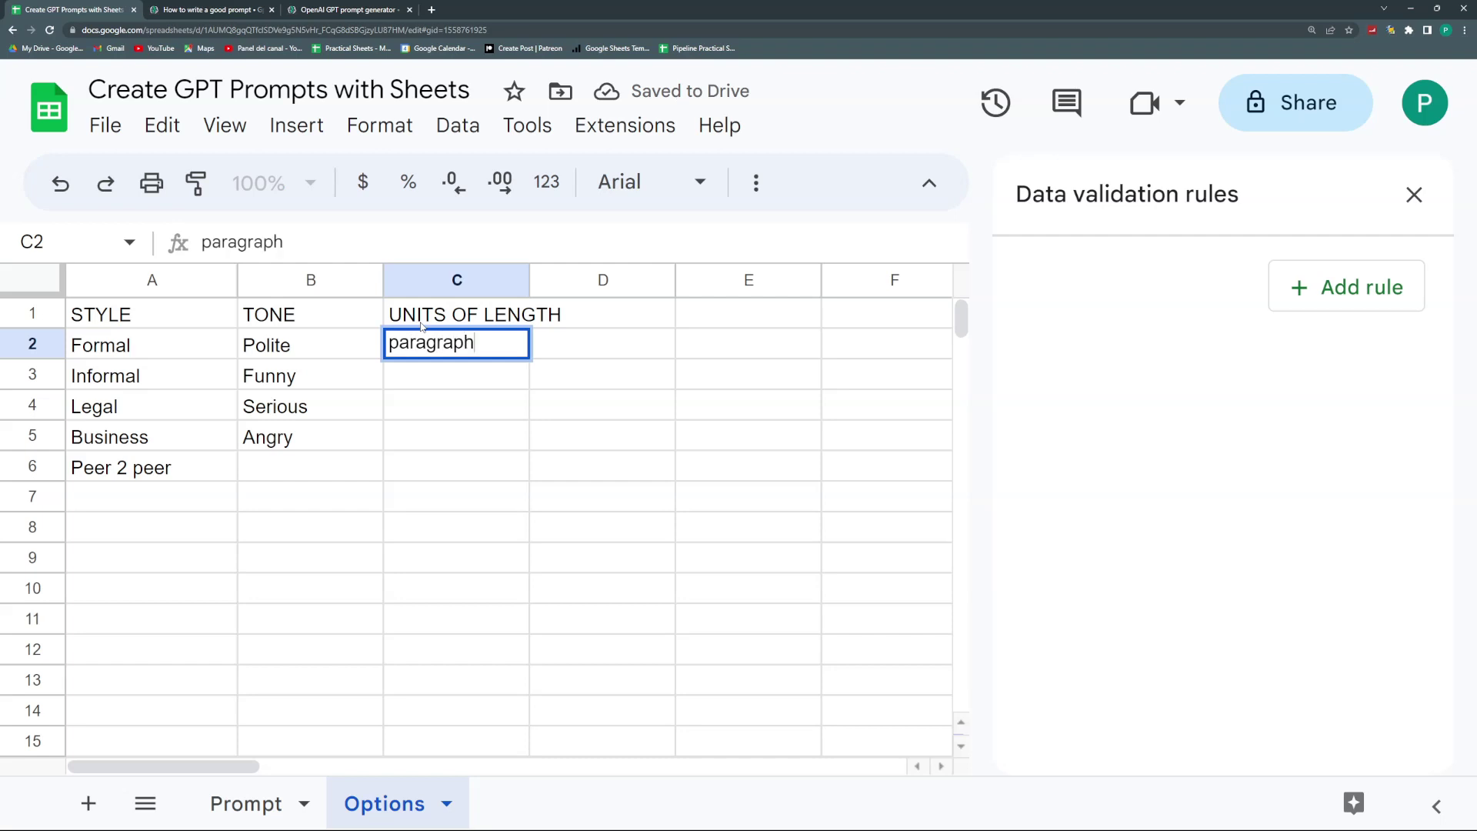
key("Return")
type("sentences")
key("Return")
type("words")
key("Return")
type("characters")
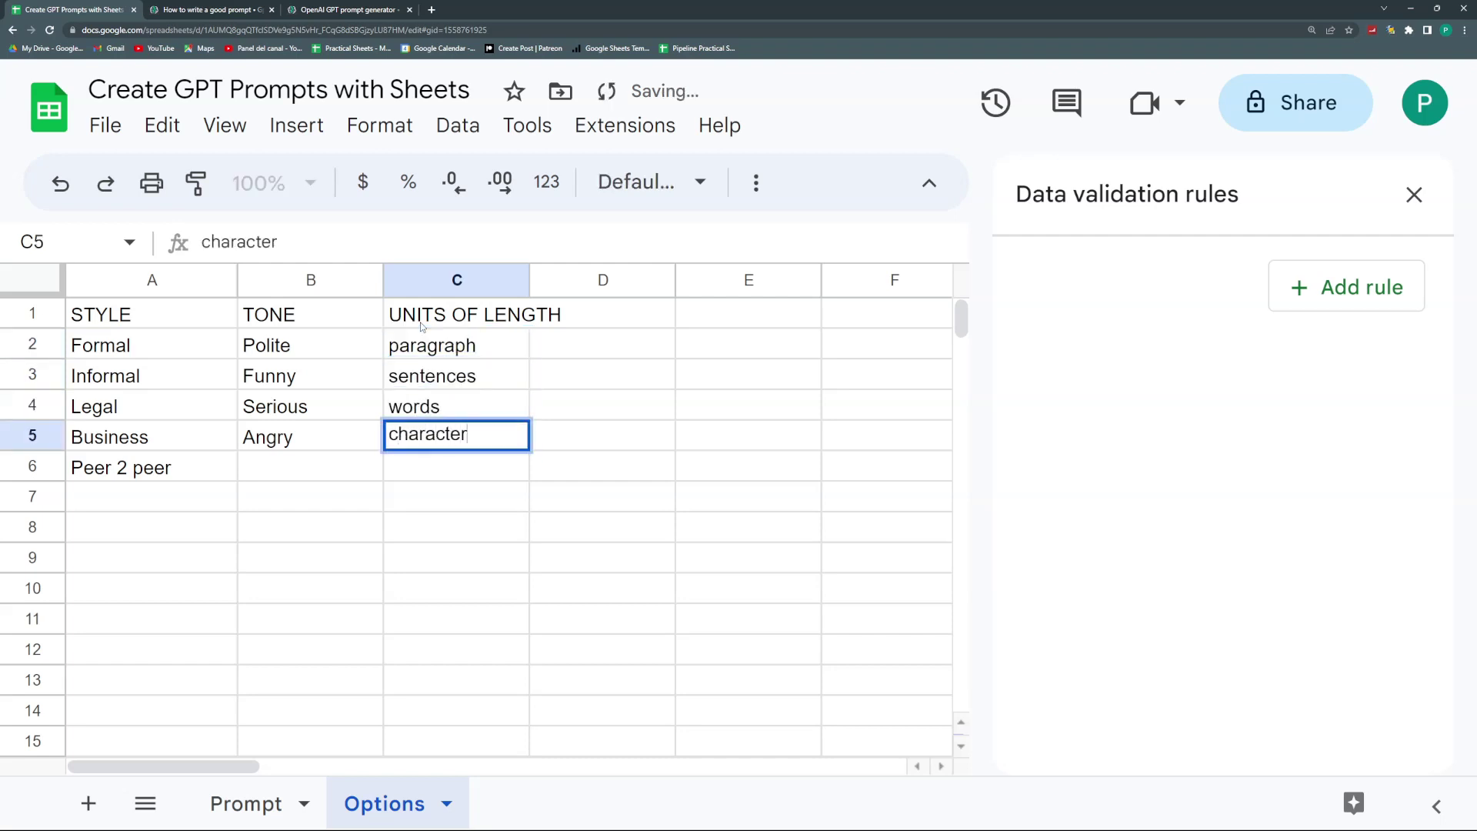
key("Return")
left_click(246, 803)
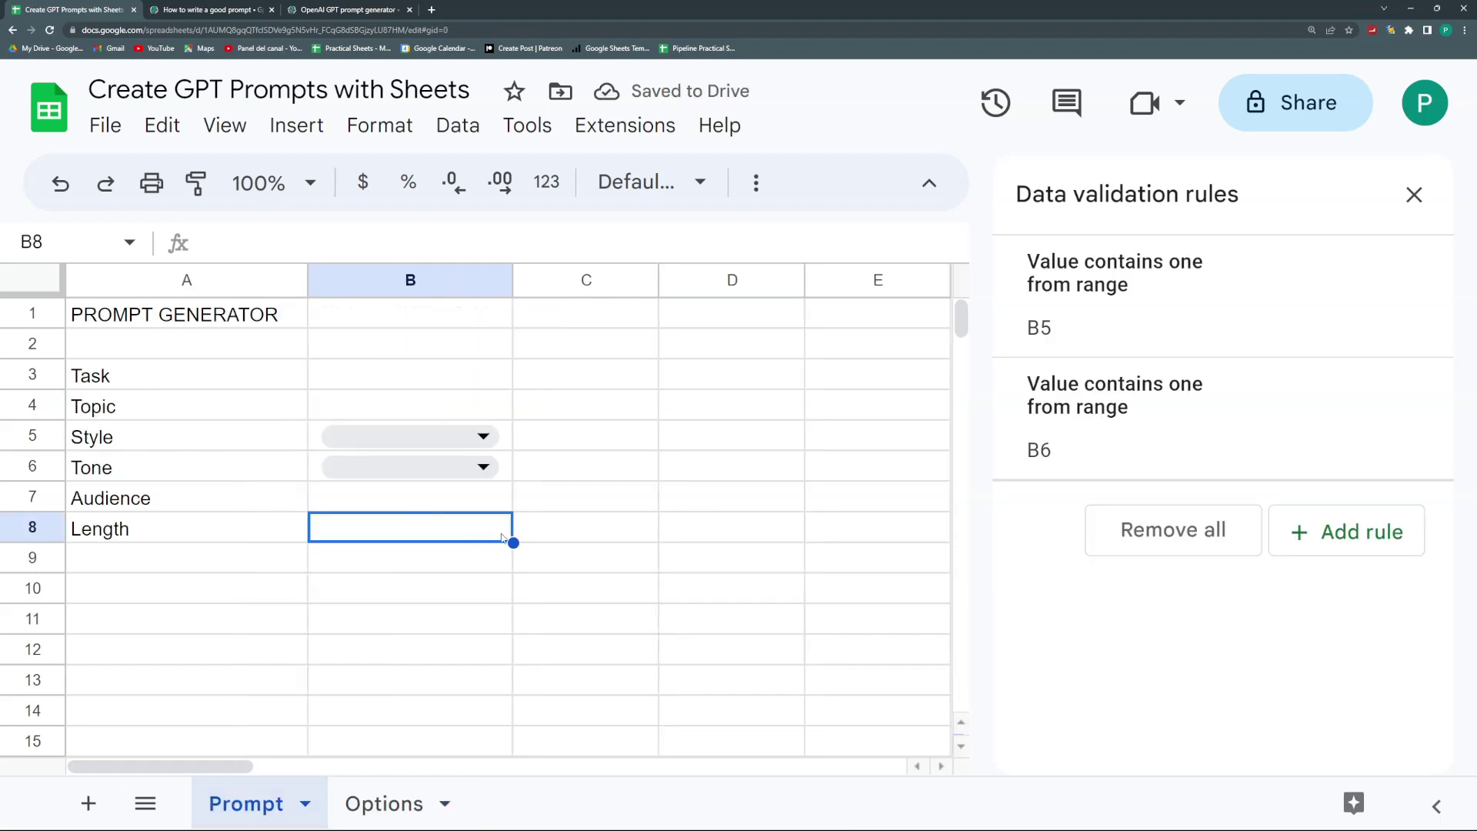
- Give C8 a dropdown rule sourced from Options!C2:C that shows a warning on invalid entries
left_click(549, 532)
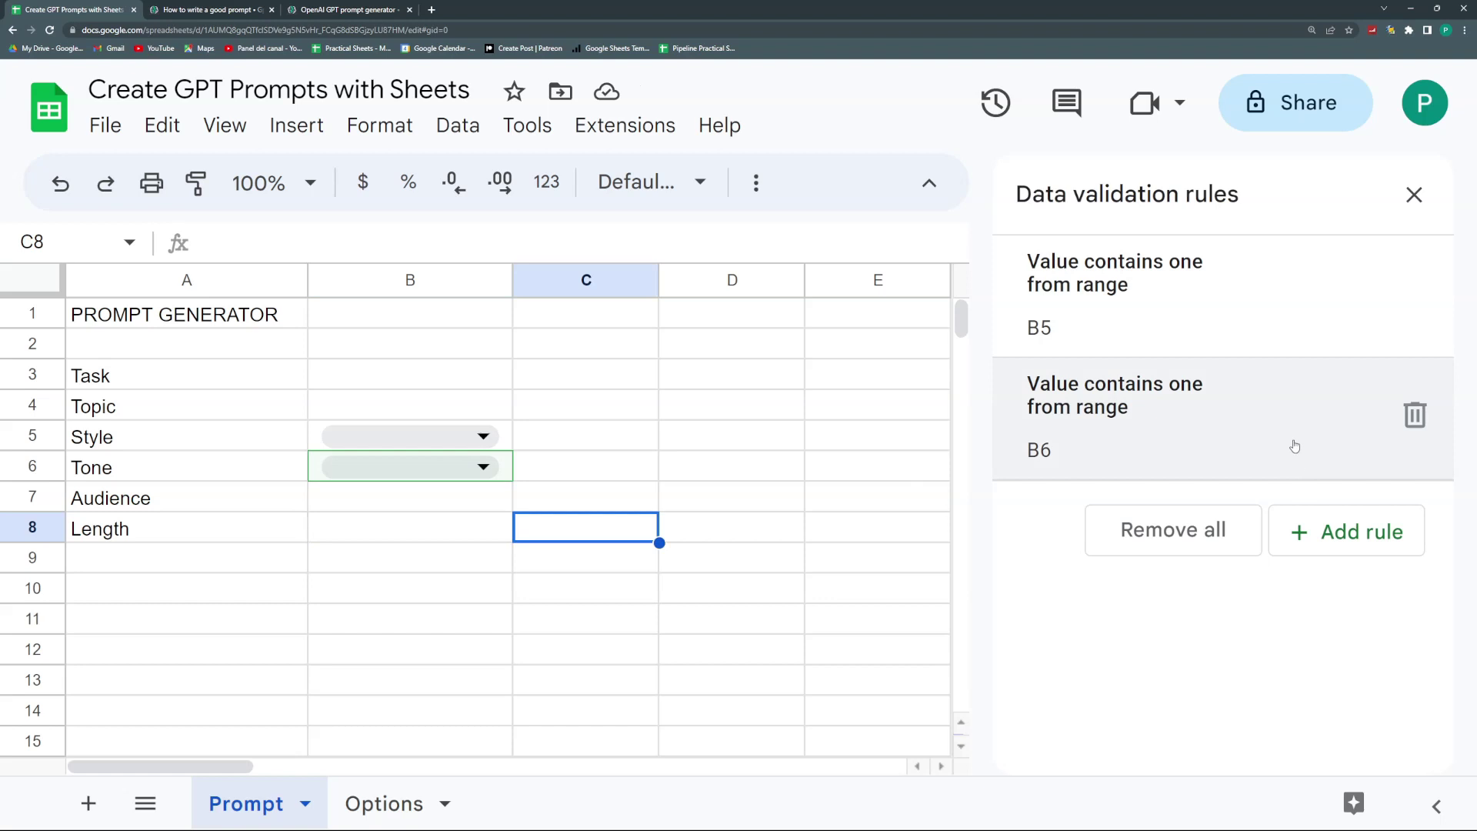
left_click(1287, 530)
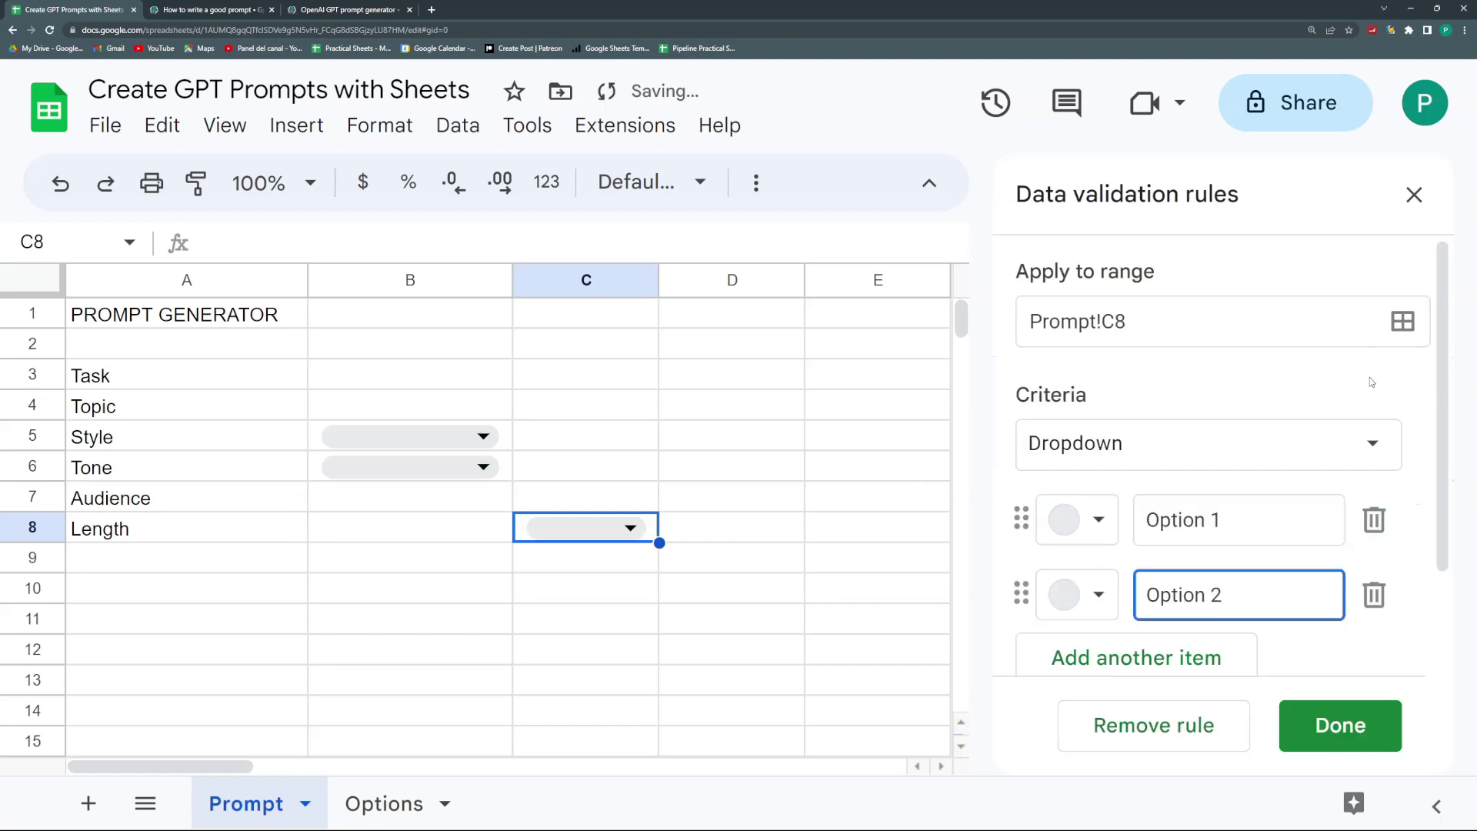
left_click(1371, 440)
left_click(1290, 489)
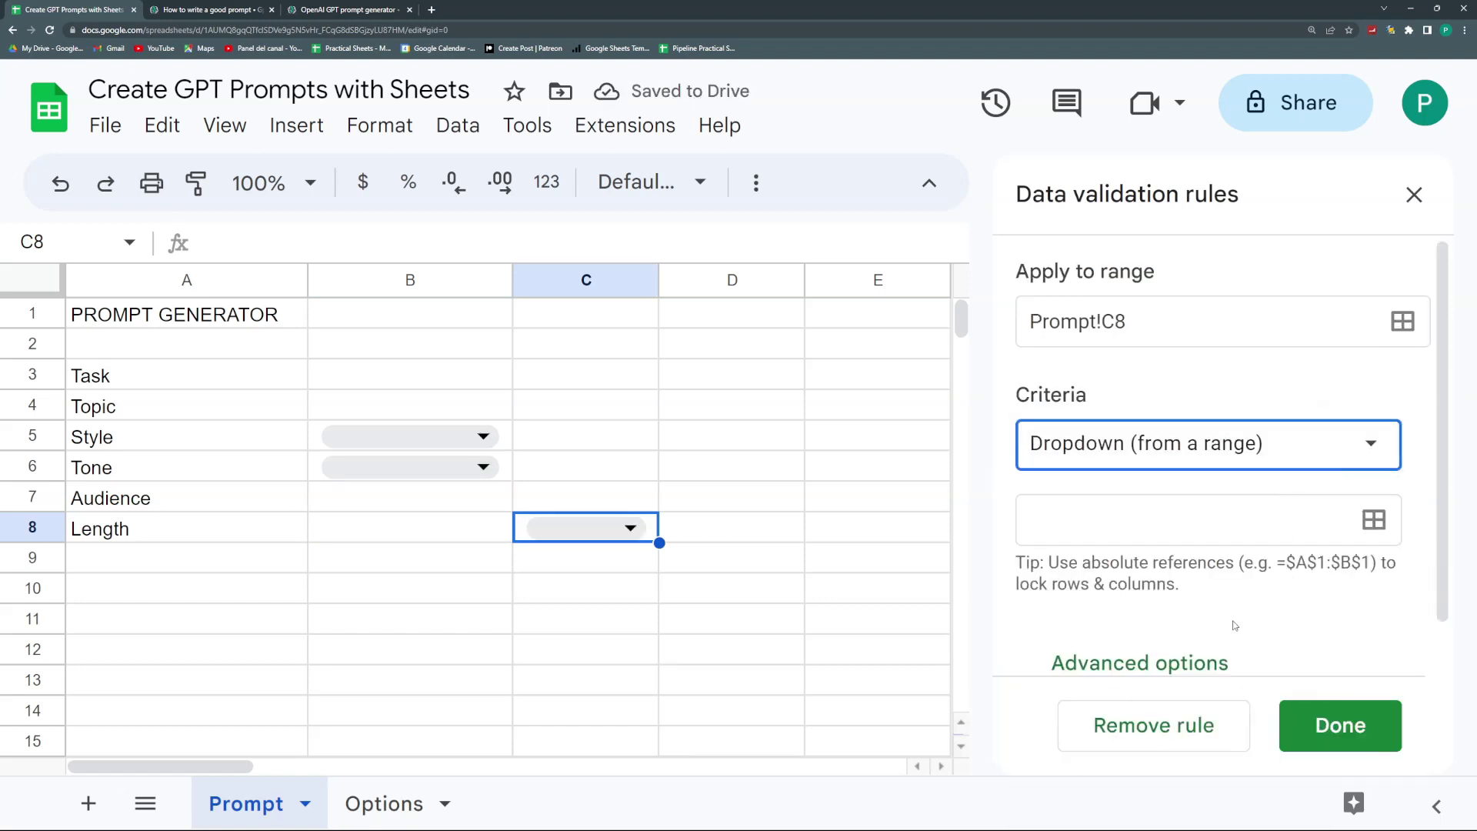
left_click(1374, 519)
left_click(384, 804)
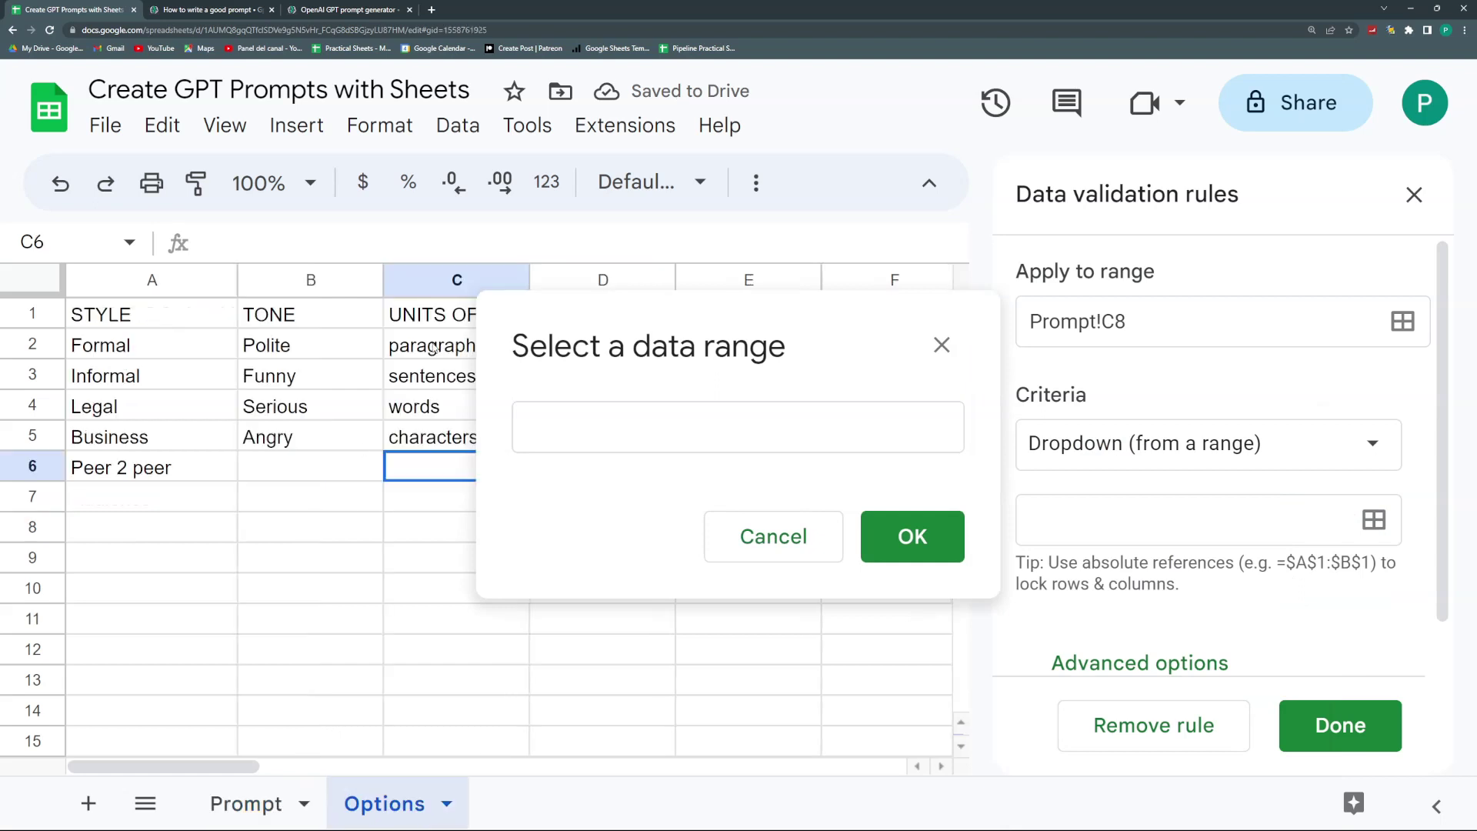
left_click_drag(434, 348, 431, 557)
key("BackSpace")
left_click(902, 537)
scroll(1062, 606, "down", 5)
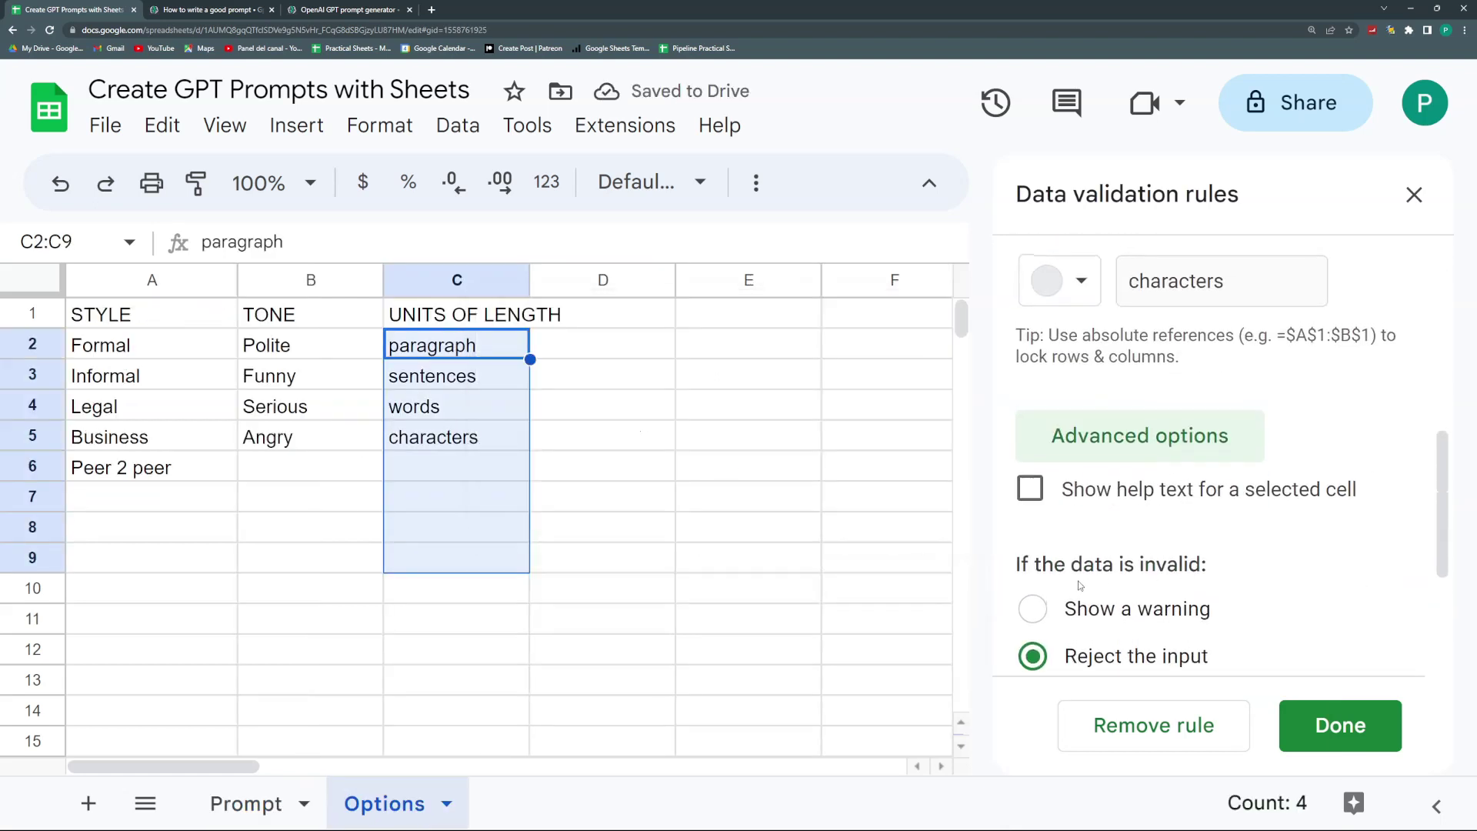
left_click(1062, 608)
left_click(1336, 723)
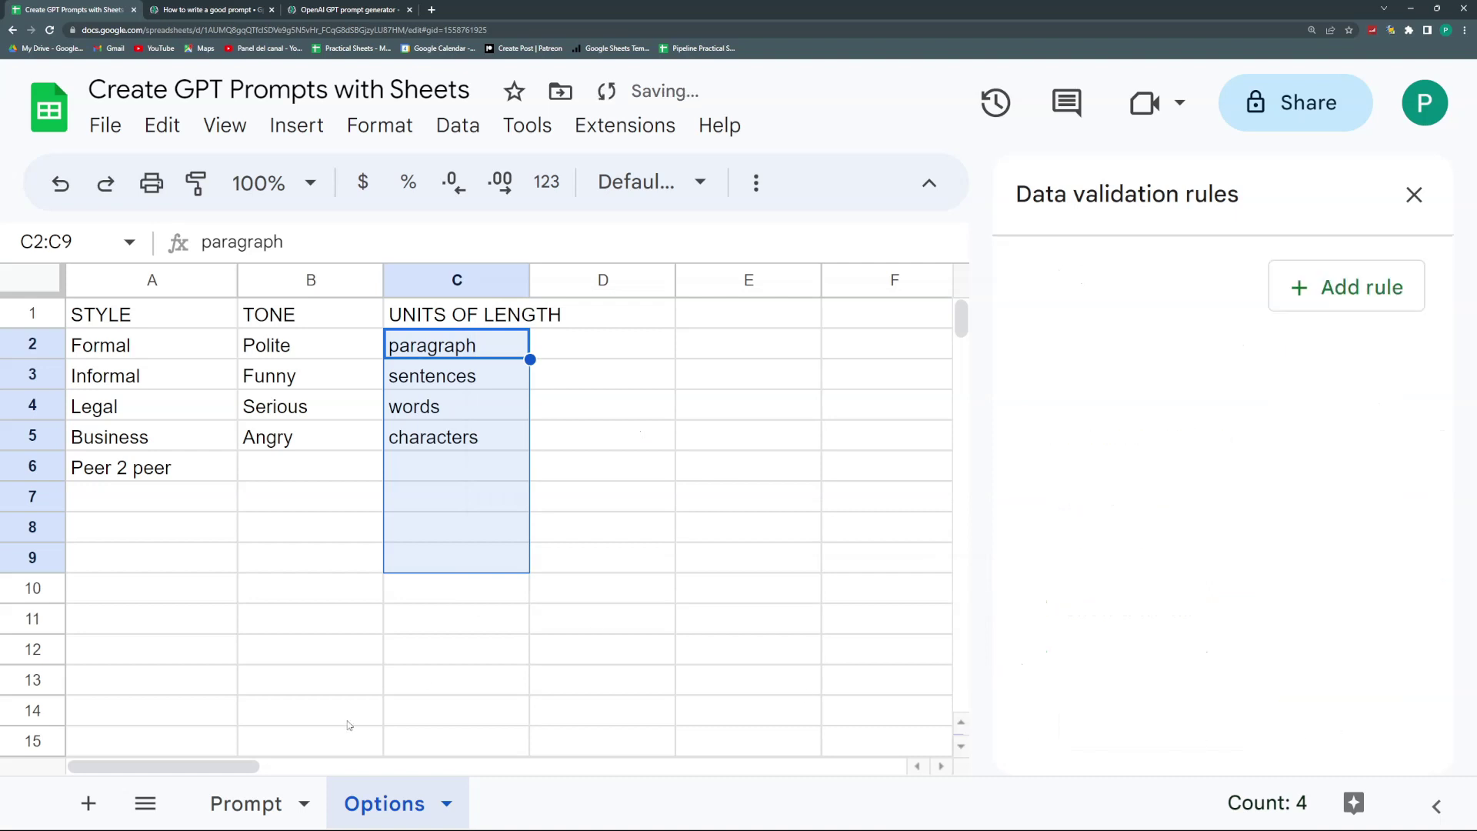
- Set the Length row to 2 in B8 with paragraph chosen as the unit in C8
left_click(246, 803)
left_click(439, 539)
type("2")
left_click(630, 528)
left_click(619, 568)
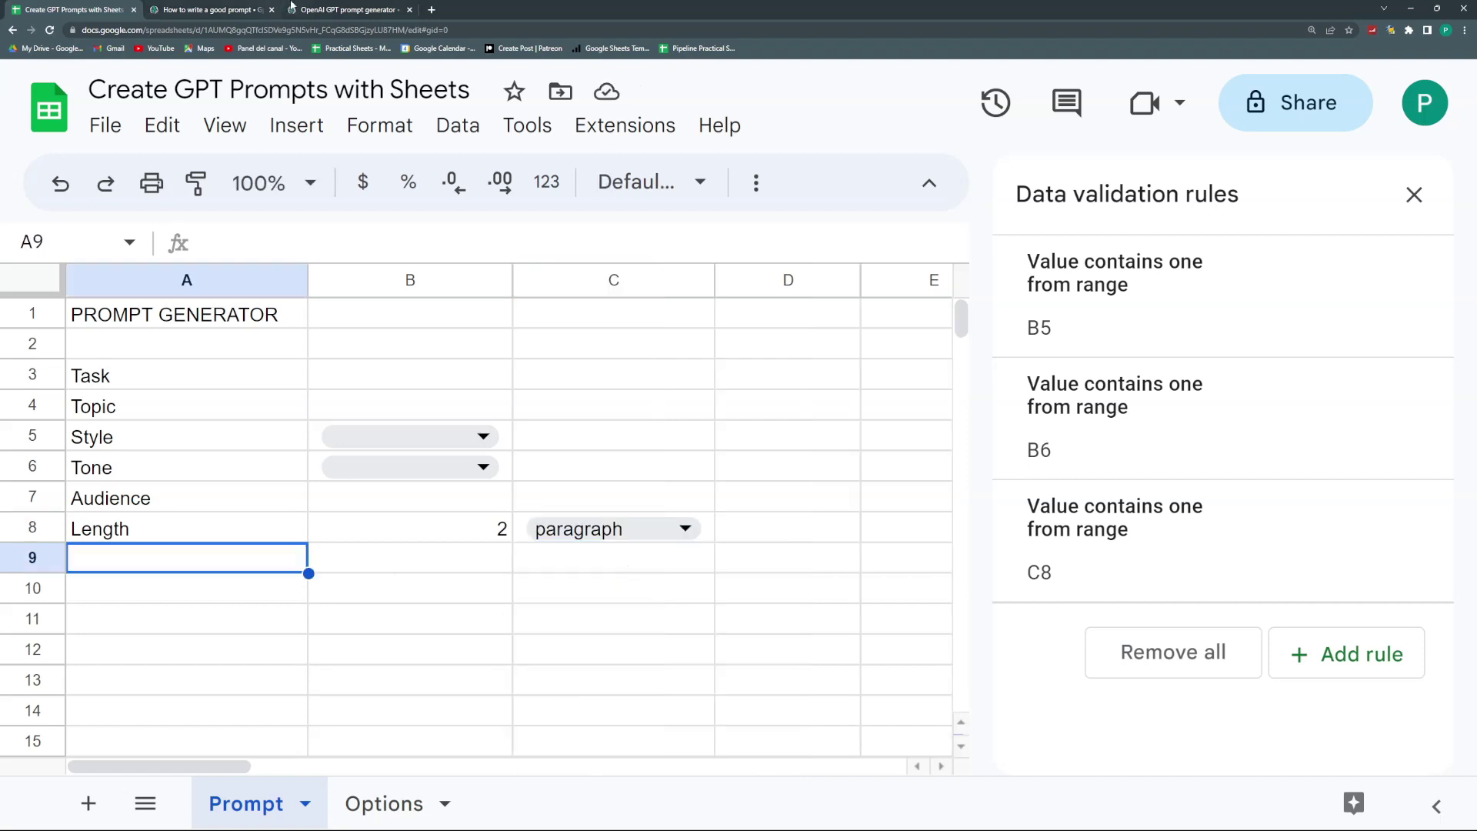
- Read the 'Putting it all together' example prompt in the How to write a good prompt guide
left_click(300, 8)
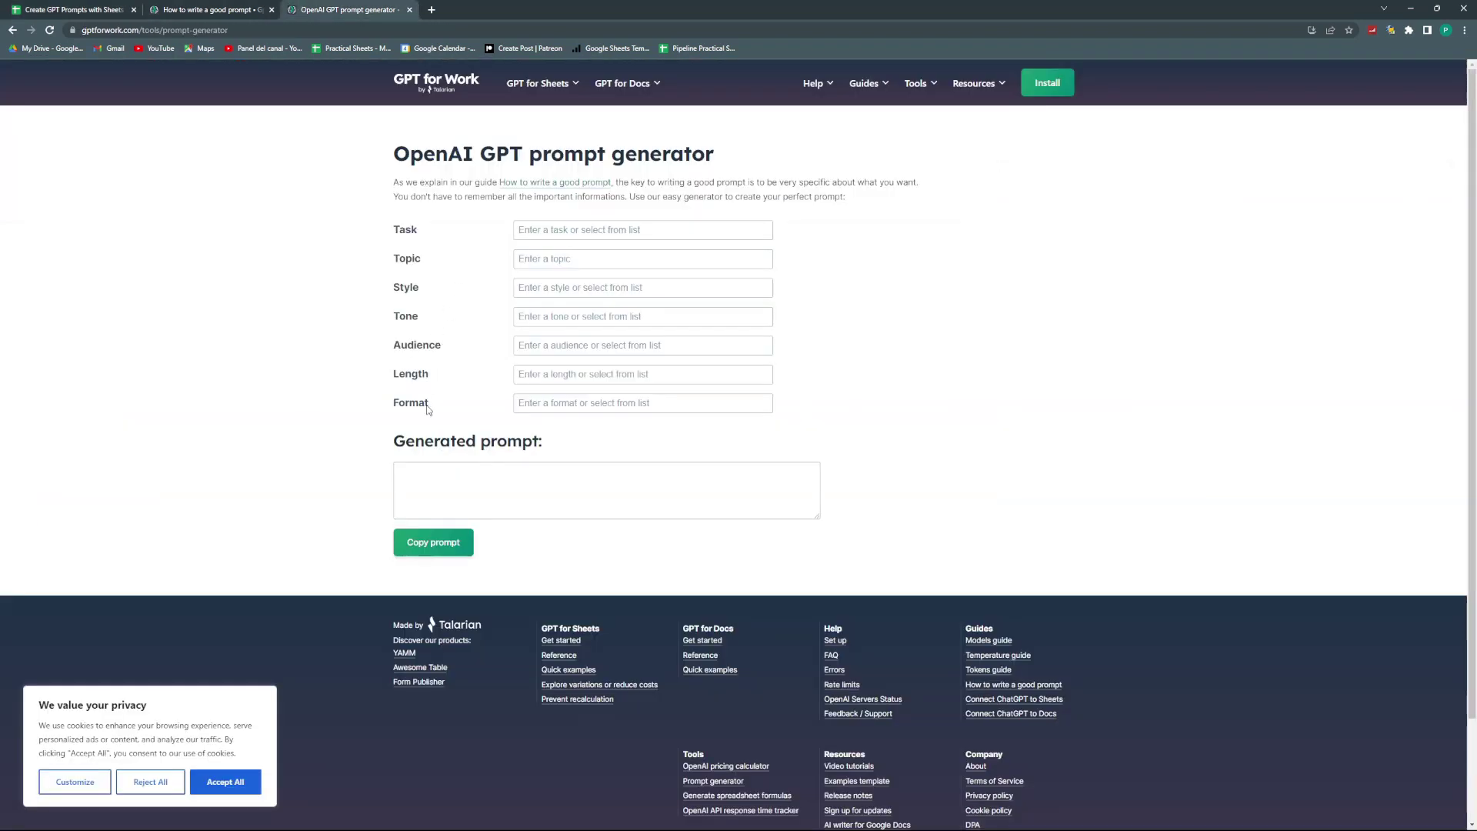
left_click(214, 7)
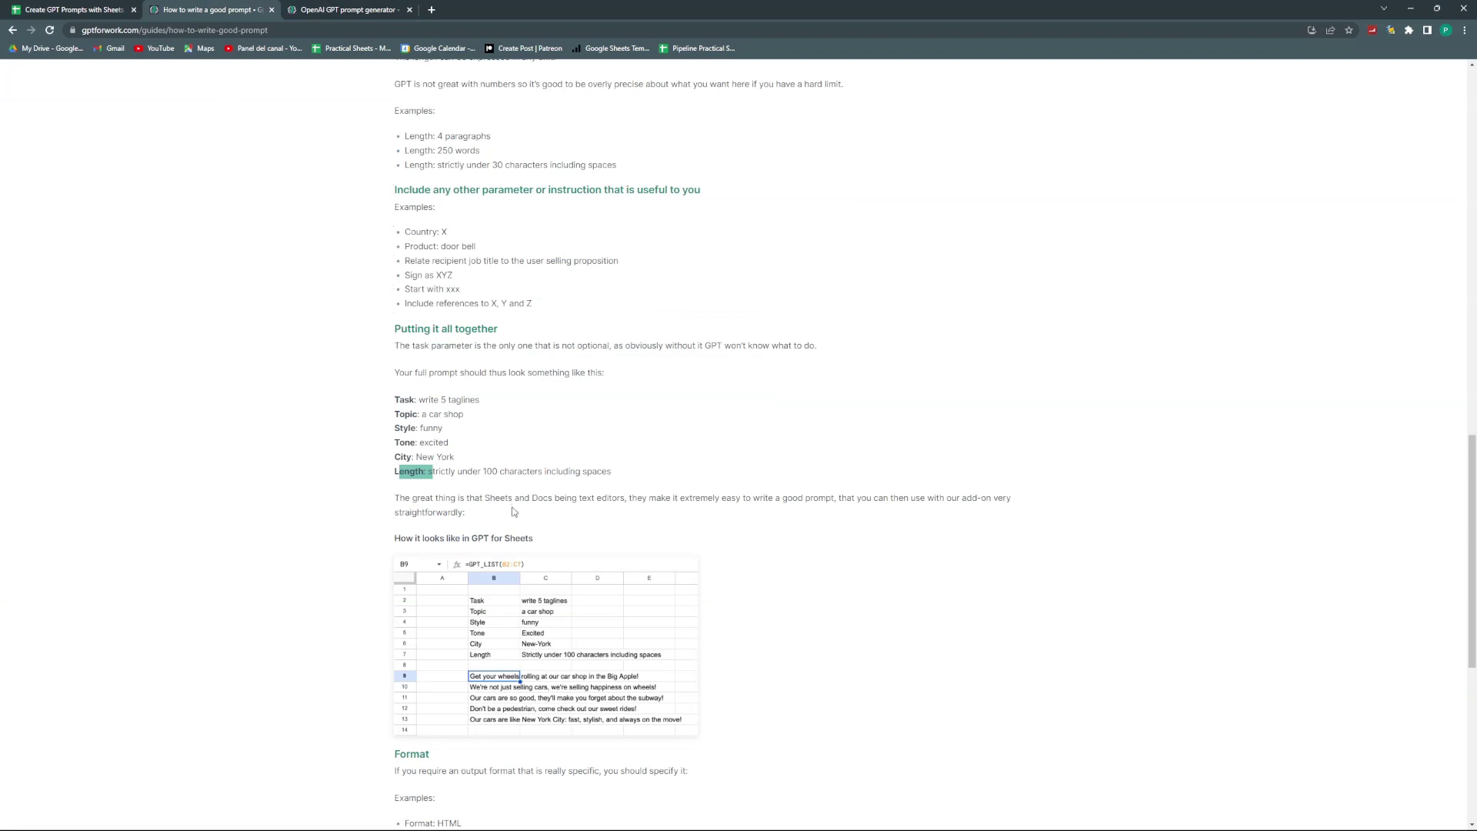
scroll(527, 469, "down", 2)
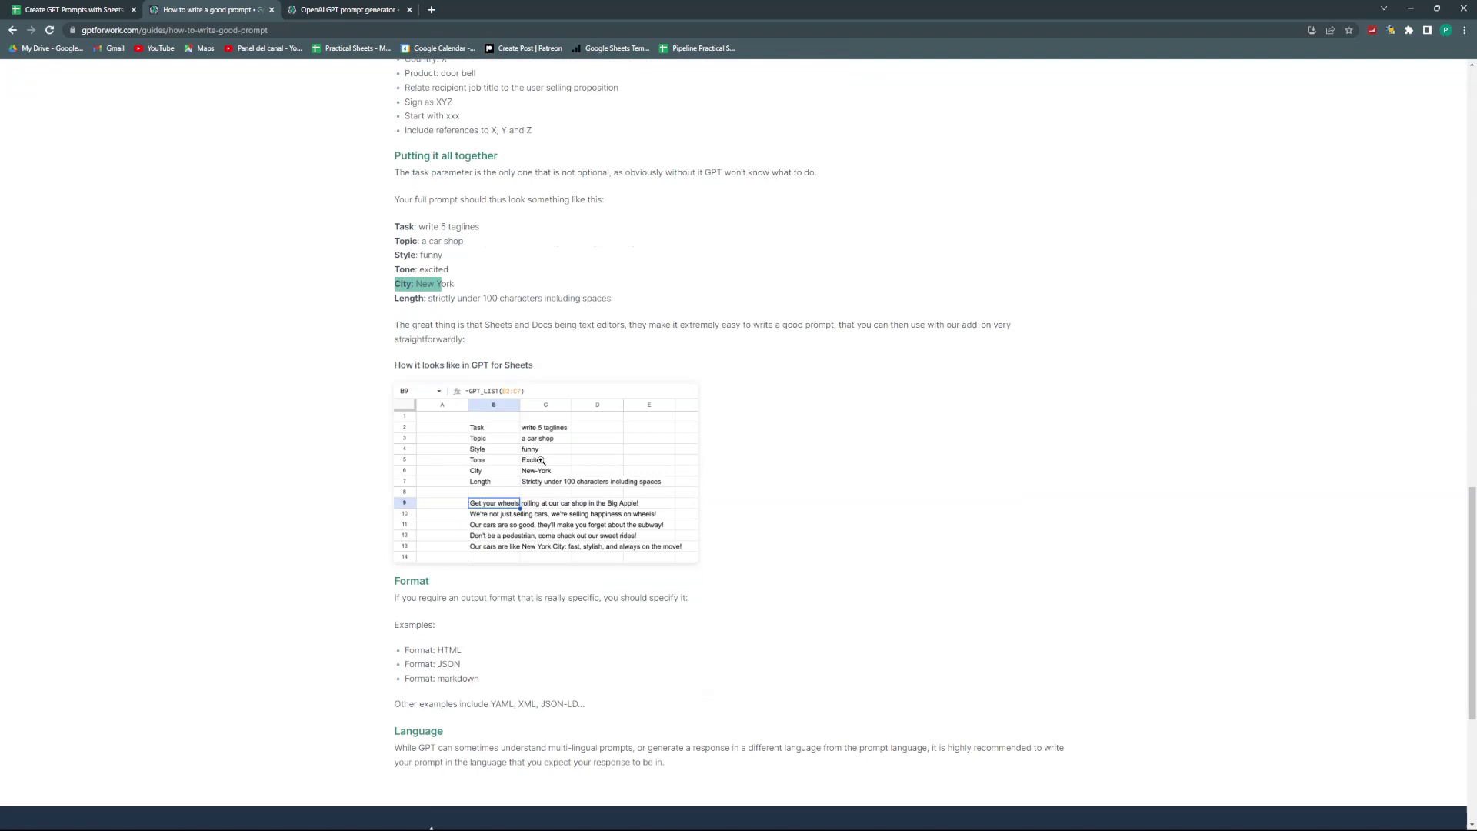
left_click_drag(444, 732, 390, 731)
left_click(52, 8)
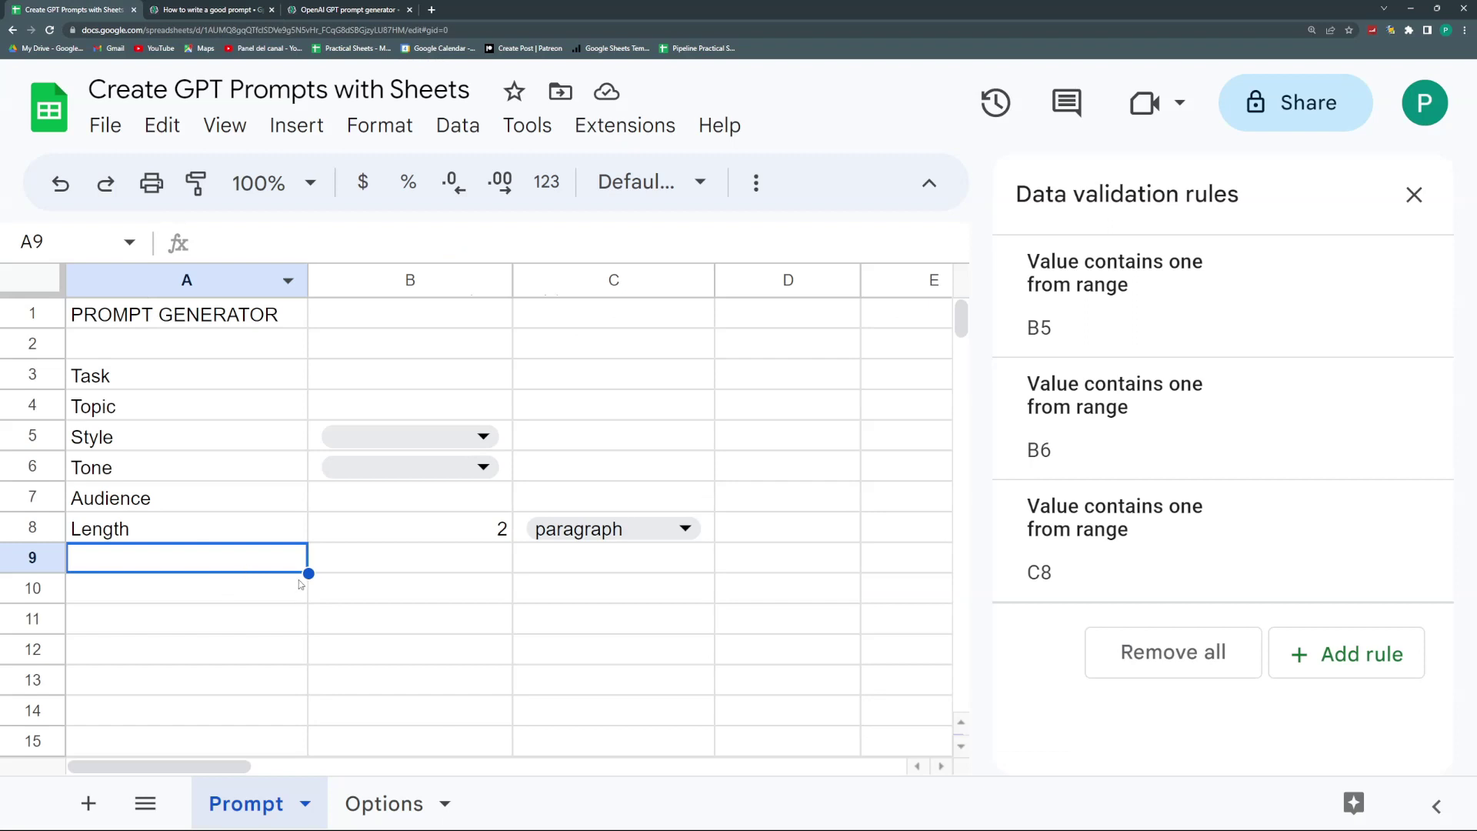
- Type the label Additional Data into A9
type("Co")
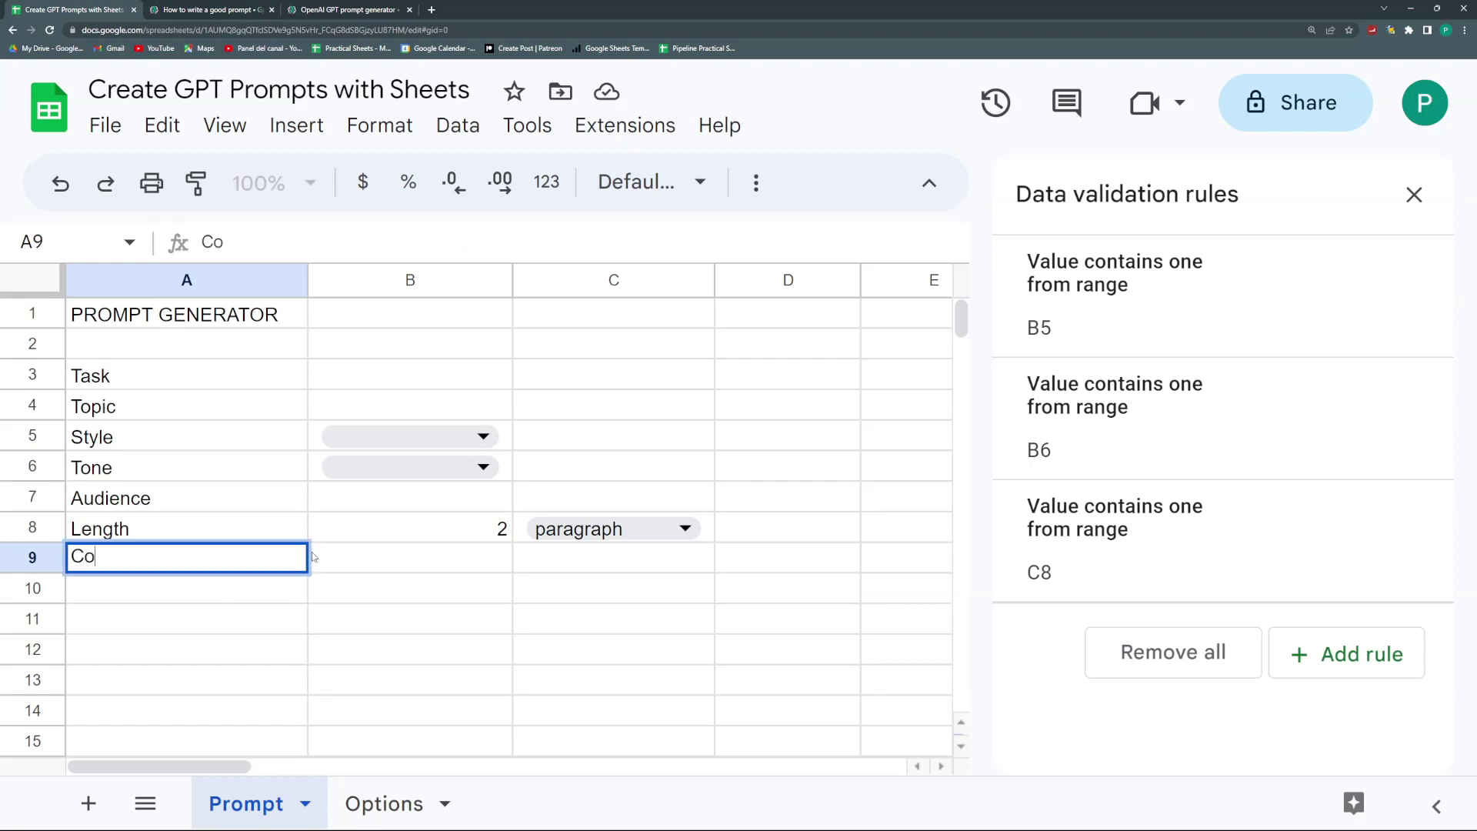
key("BackSpace")
key("BackSpace")
type("Additional")
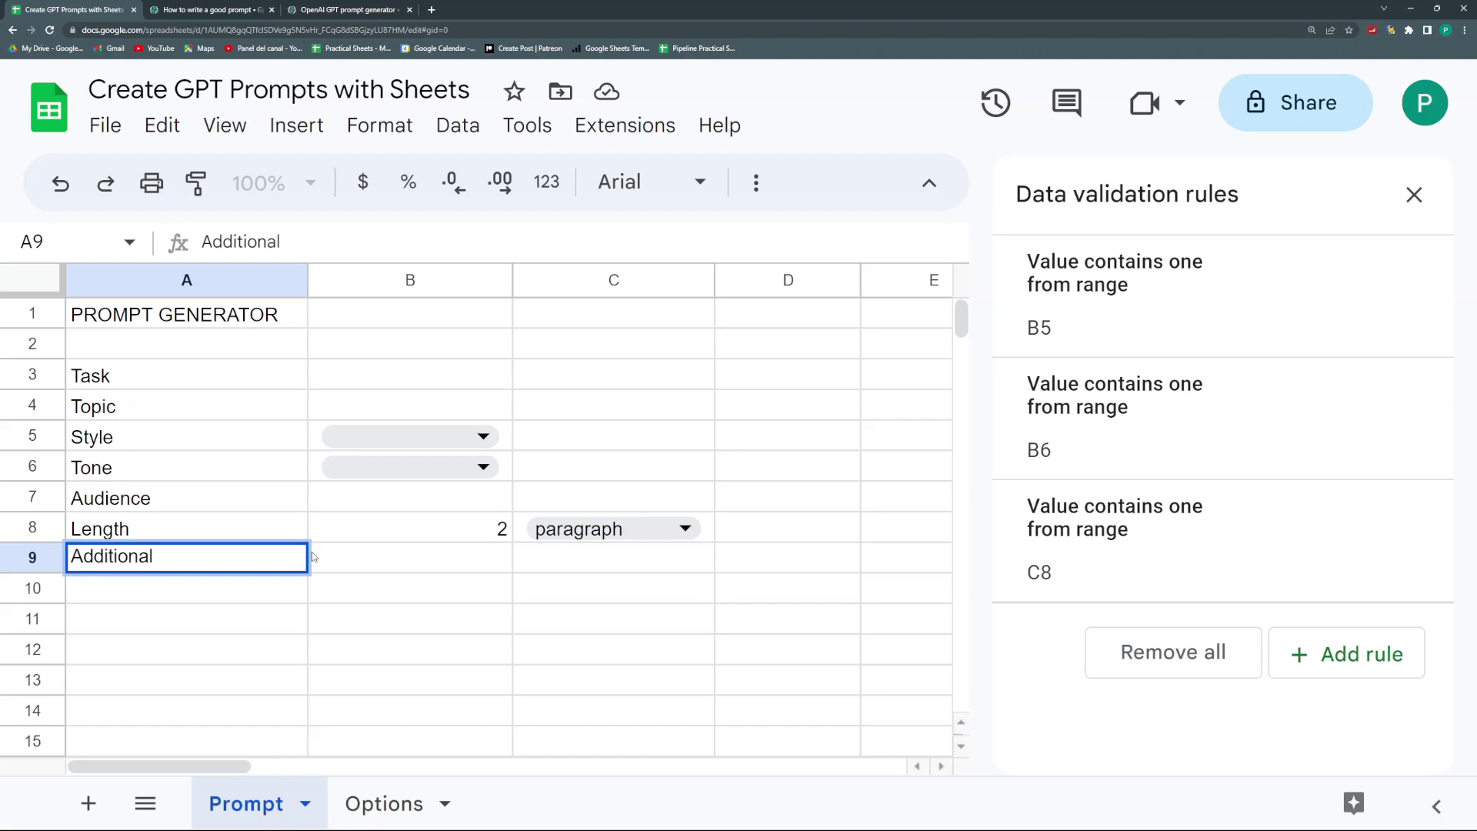
type(" Data")
- Append colons to the Task, Topic and Style labels
double_click(193, 380)
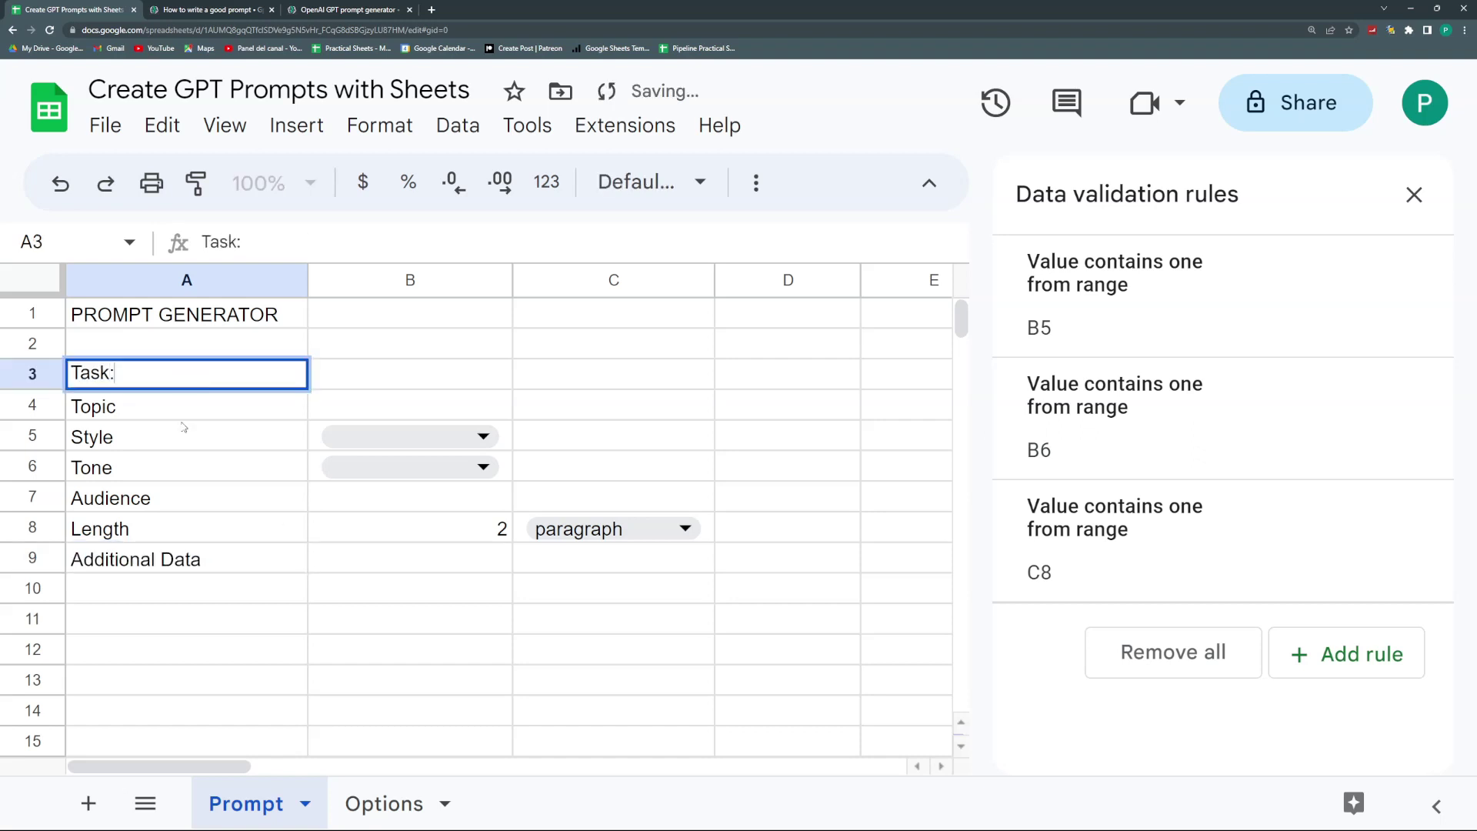
double_click(171, 406)
type(":")
double_click(165, 436)
type(":")
key("Return")
type(":")
key("Escape")
- Append colons to the Tone, Audience and Length labels, then select the field table A3:C9
double_click(169, 466)
type(":")
double_click(185, 504)
type(":")
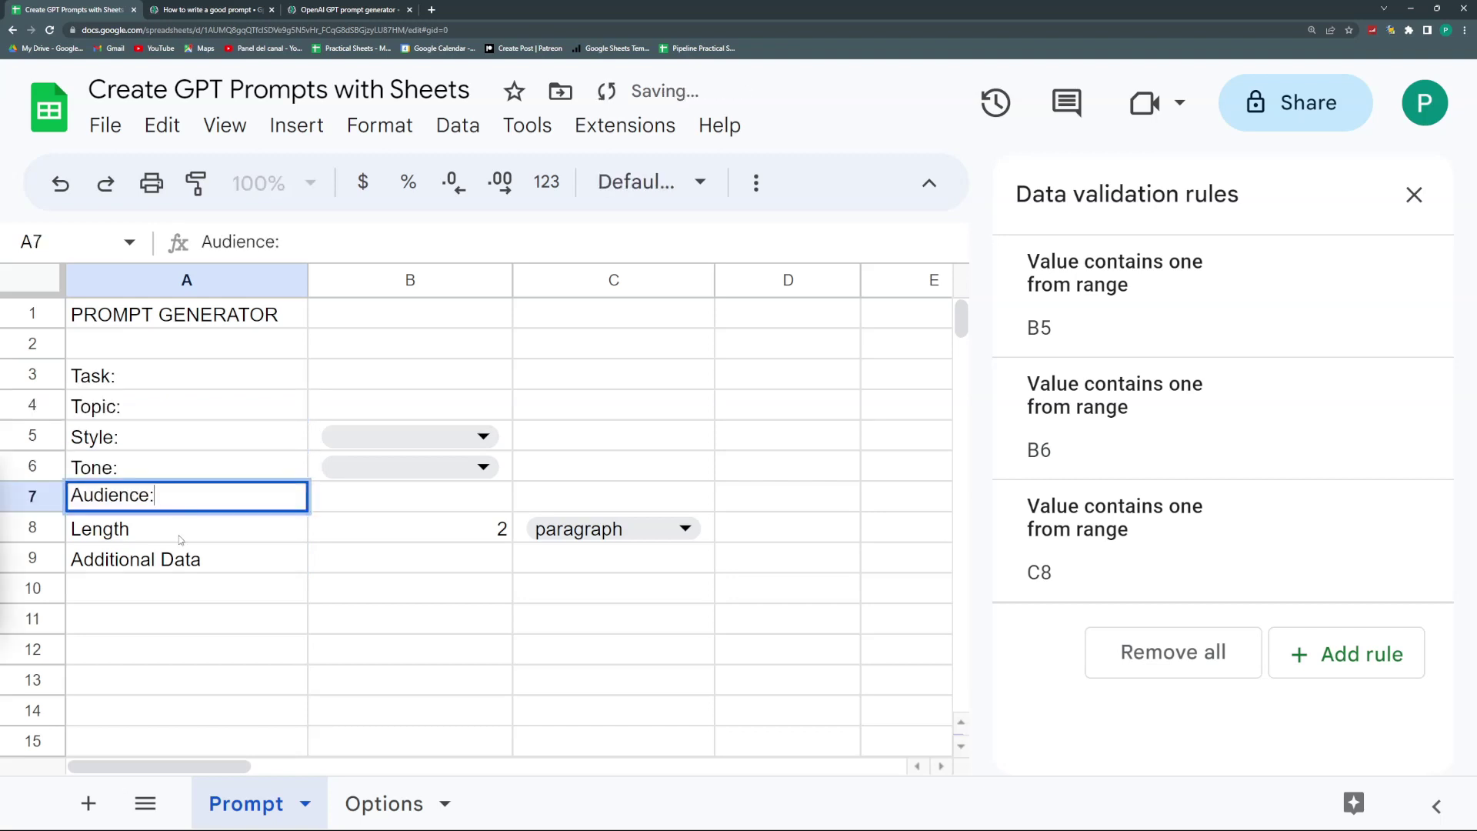
double_click(175, 529)
type(":")
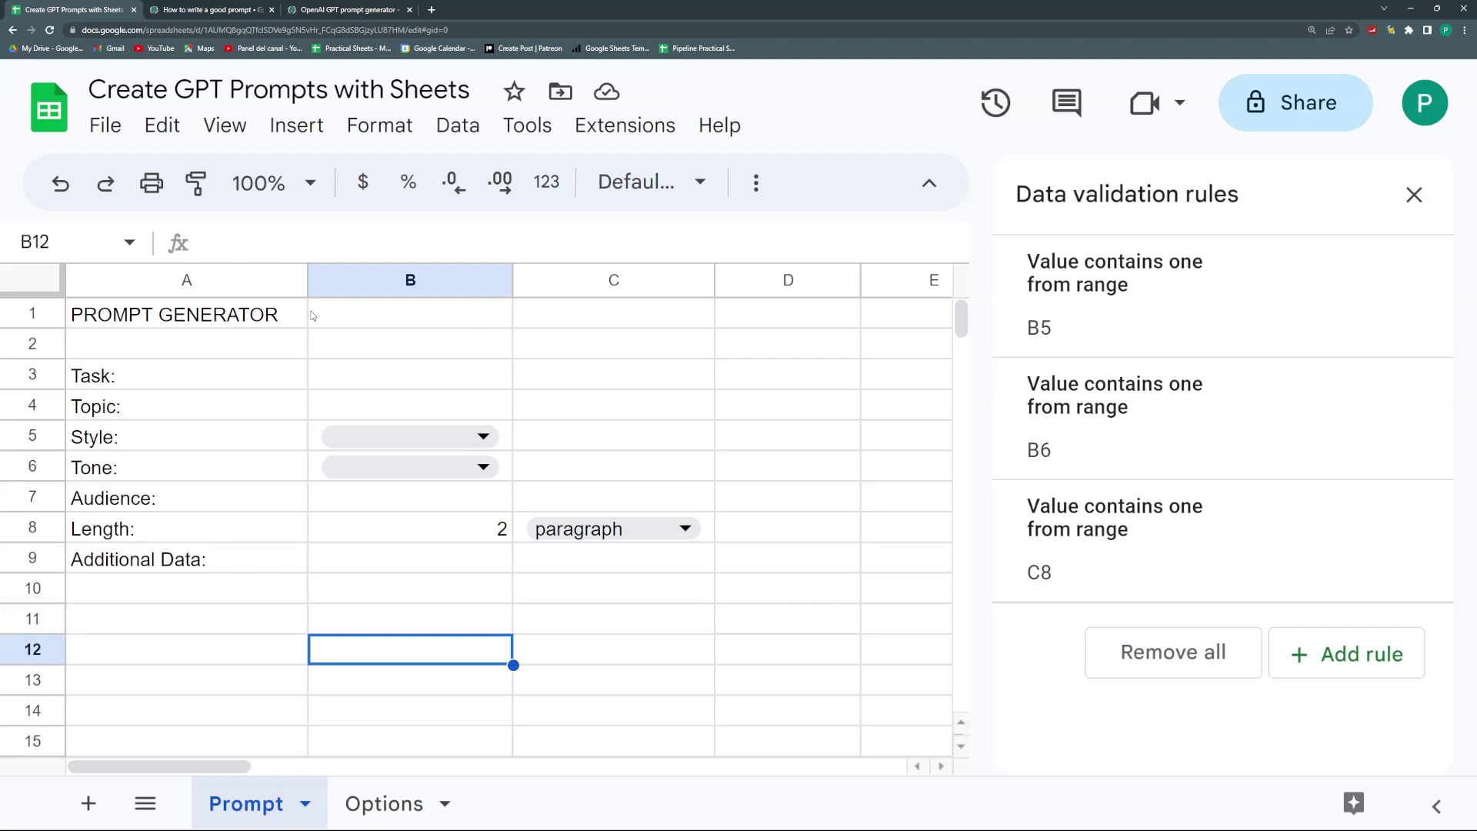
left_click_drag(222, 385, 554, 565)
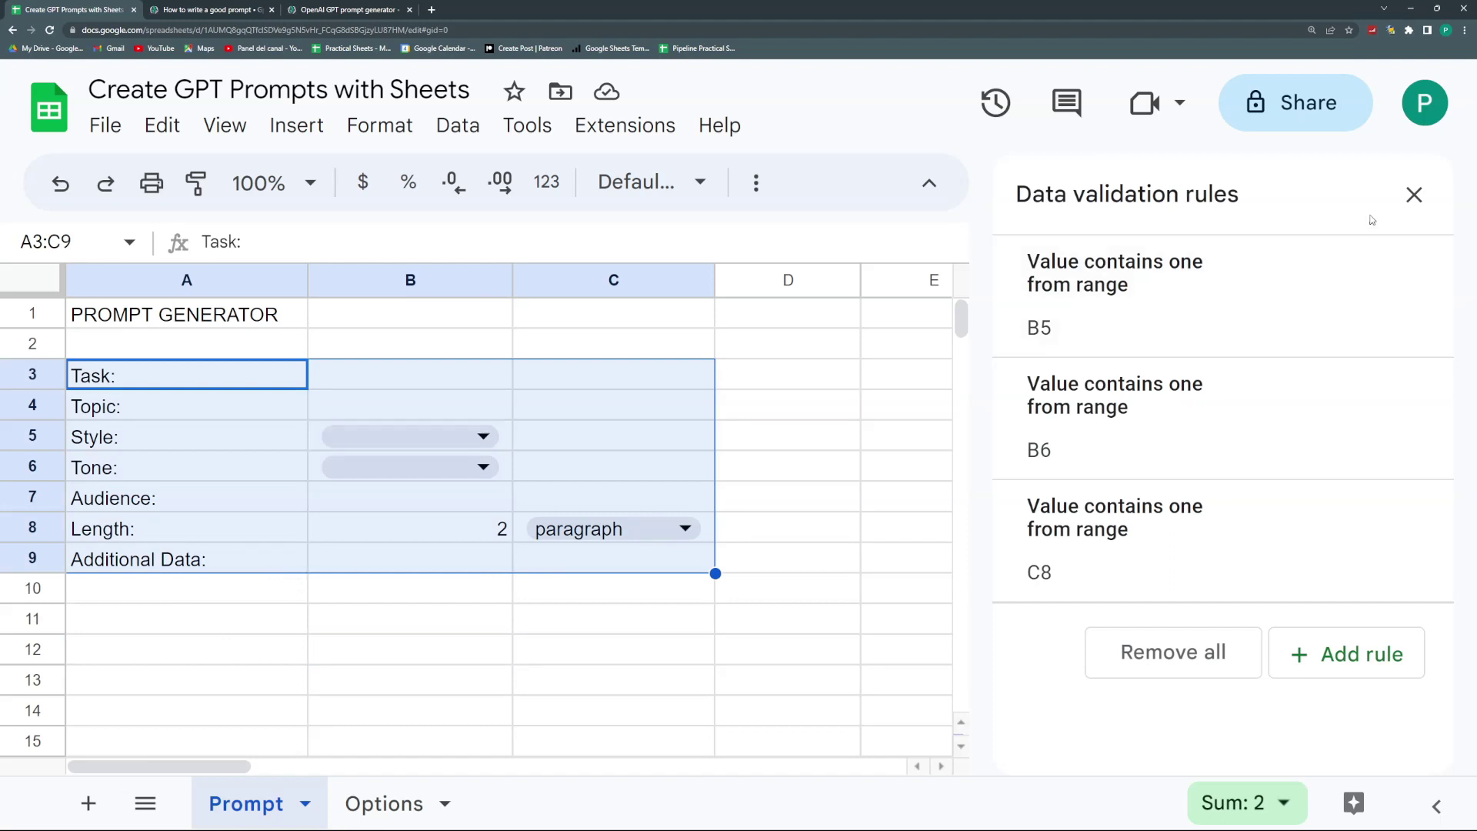
- Enter 'Create main text for my webpage' in B3 and 'Google Sheets Academy' in B4
left_click(1415, 194)
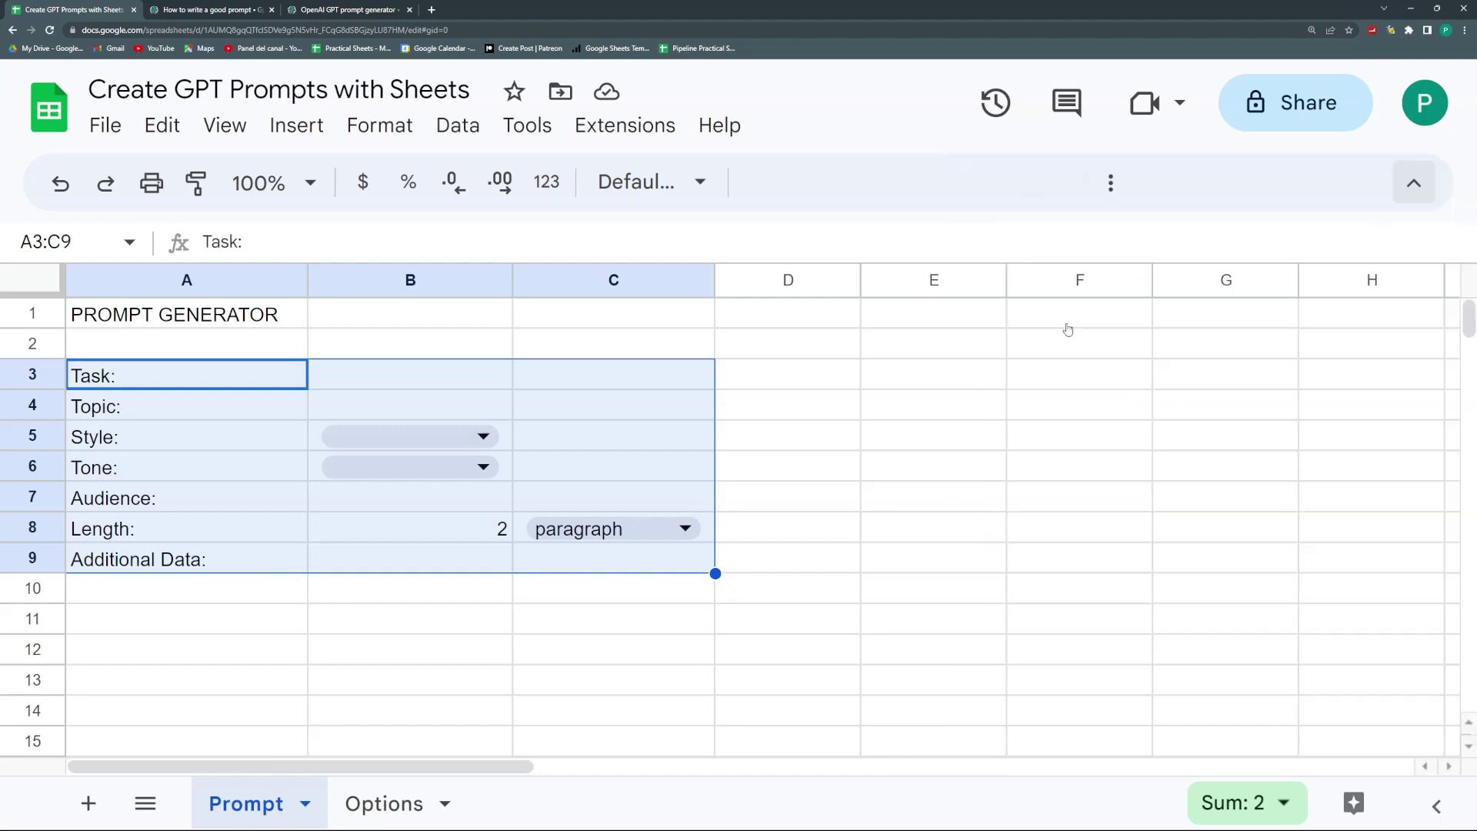
left_click(224, 633)
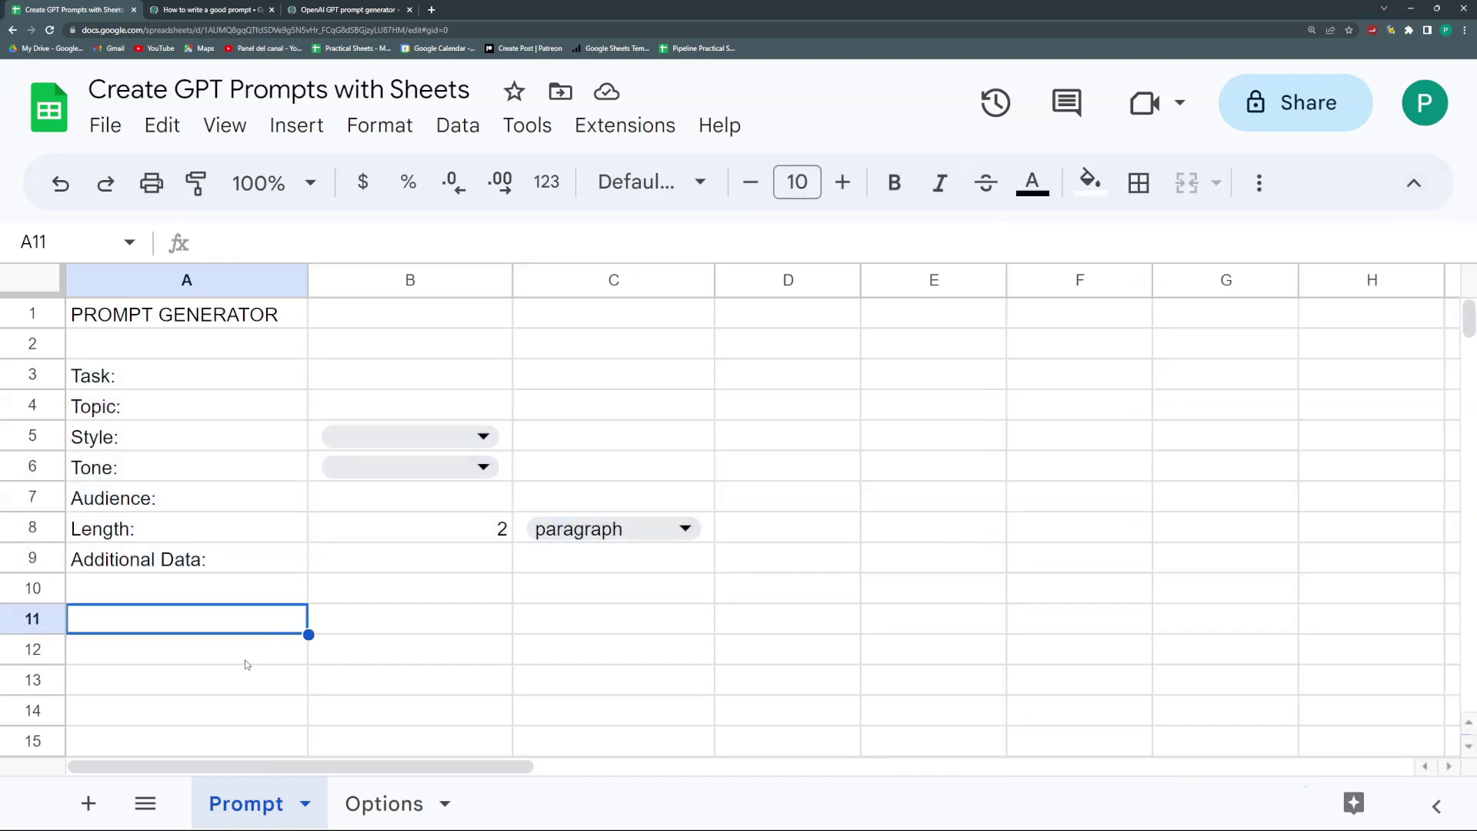
left_click(246, 656)
left_click(366, 376)
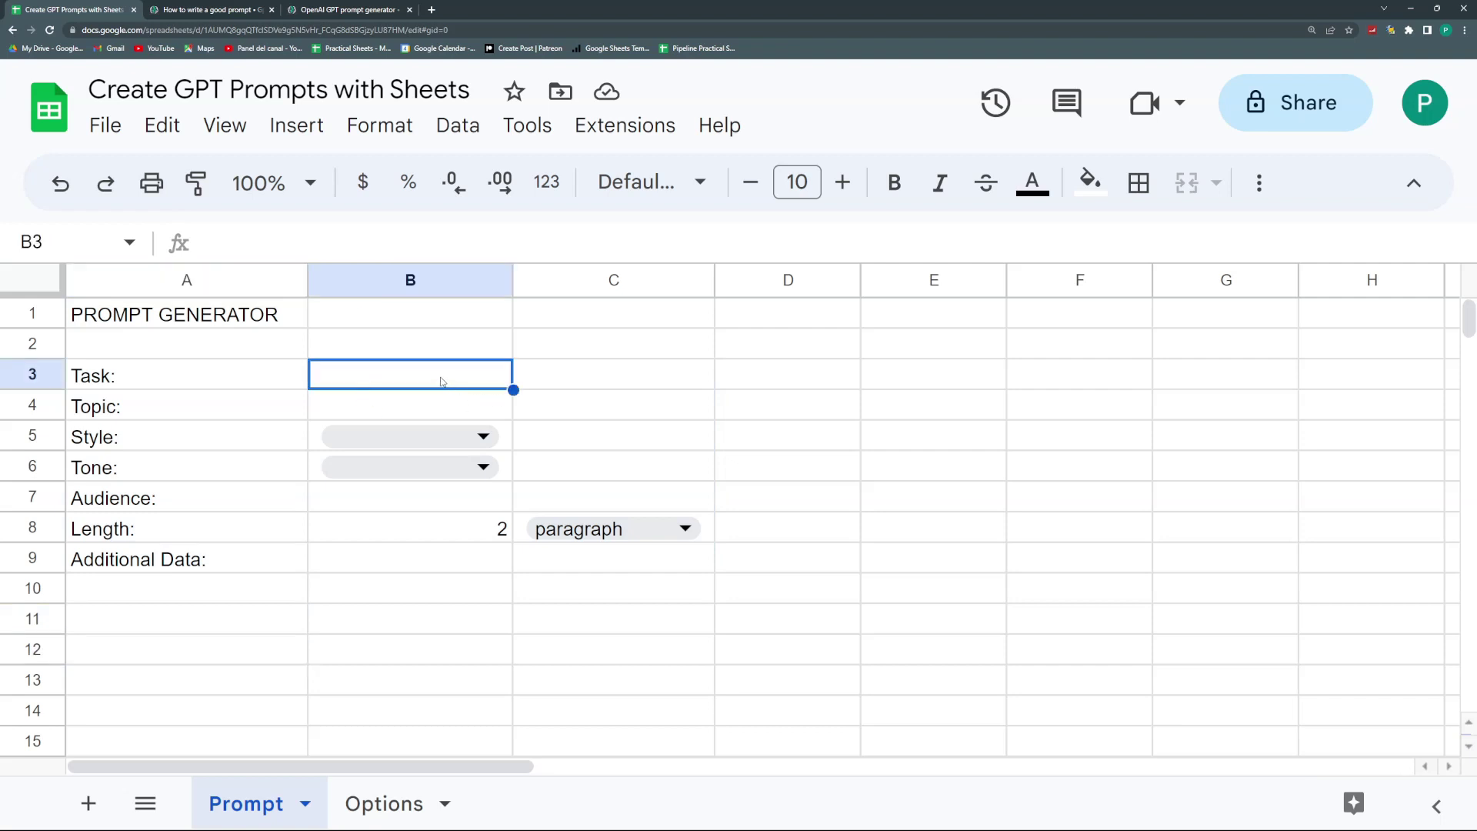
type("Create ma")
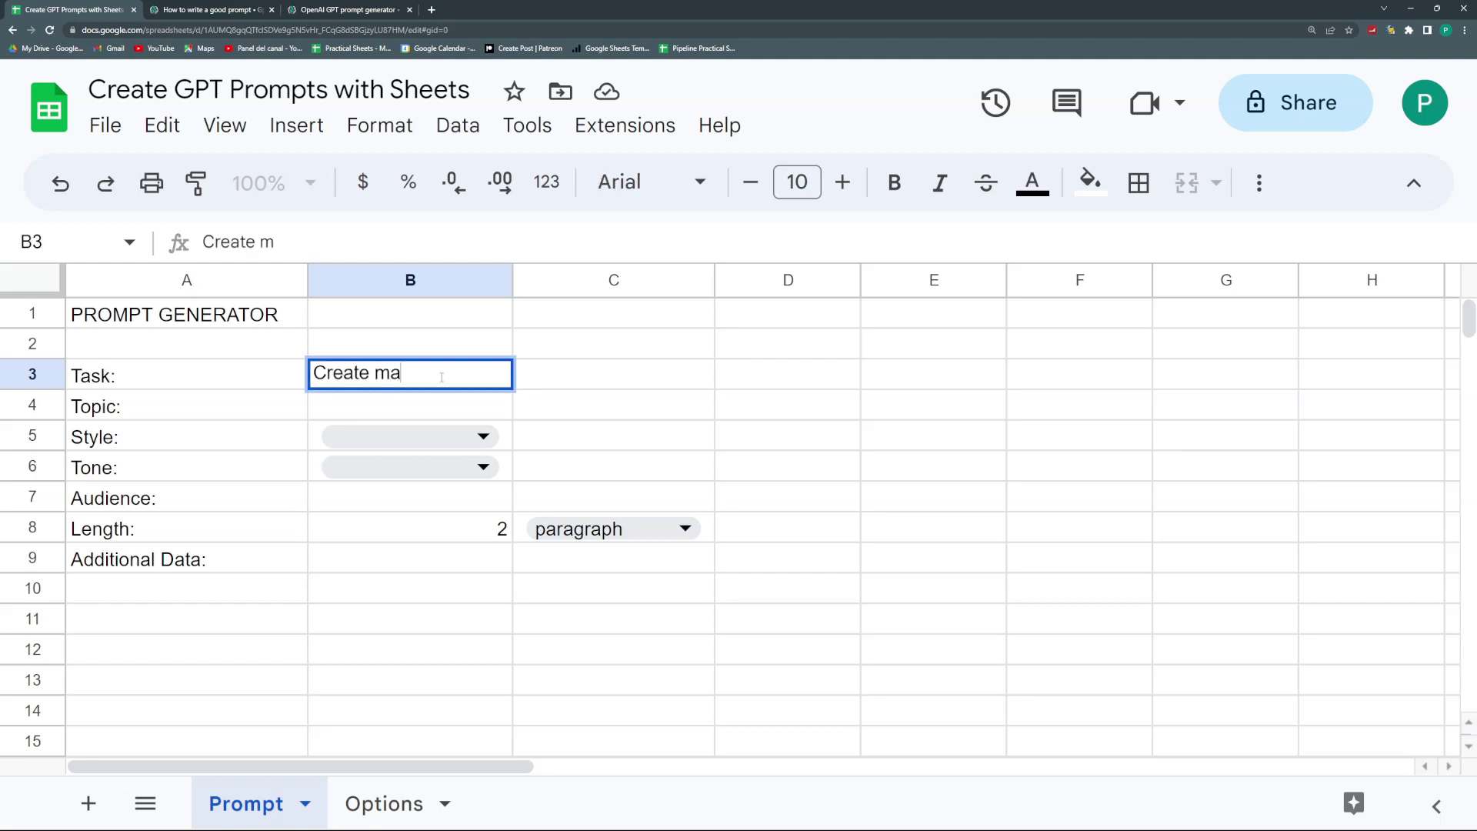
type("in text for ")
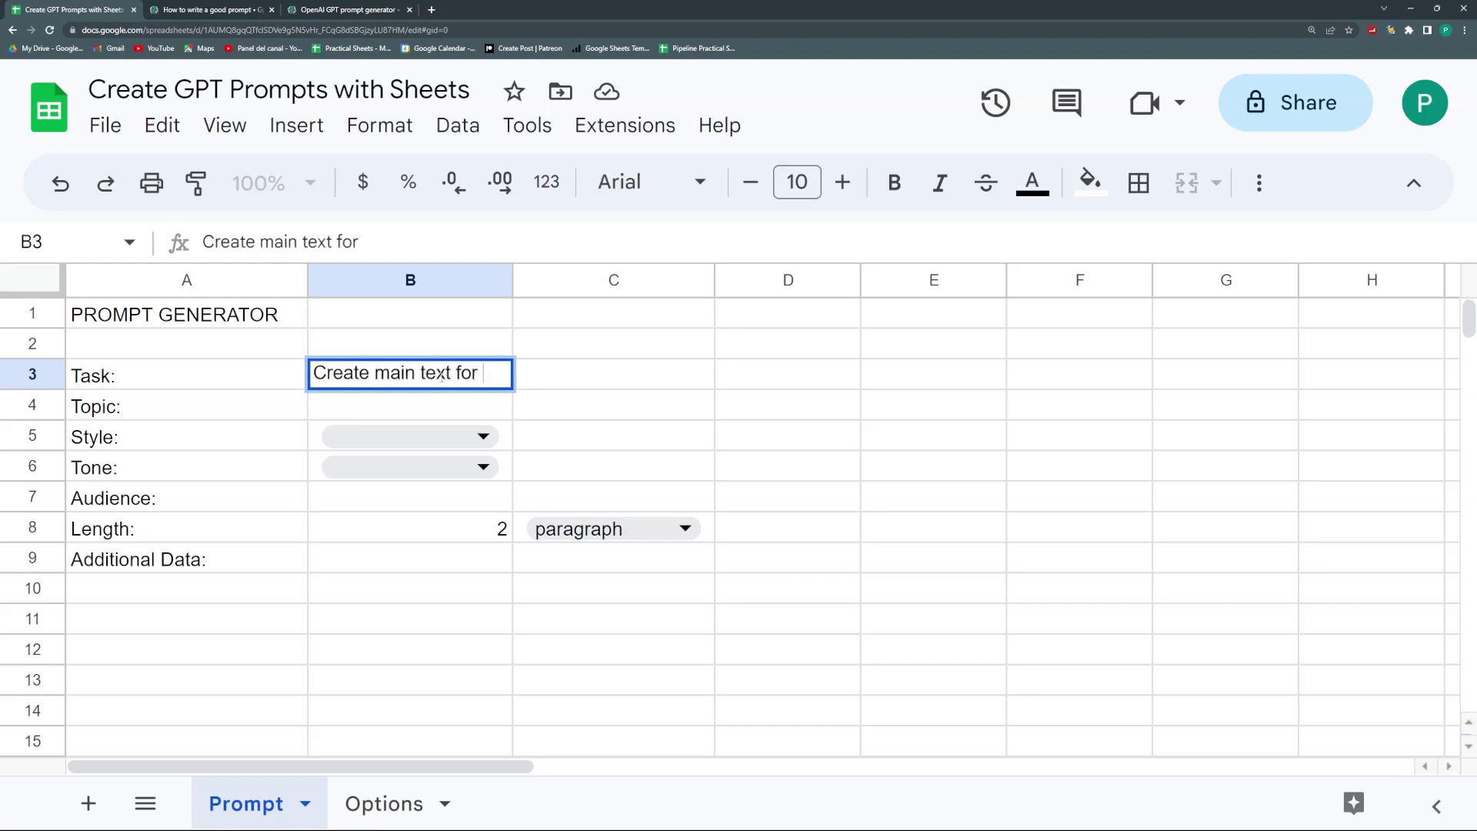
type("my webpage")
key("Return")
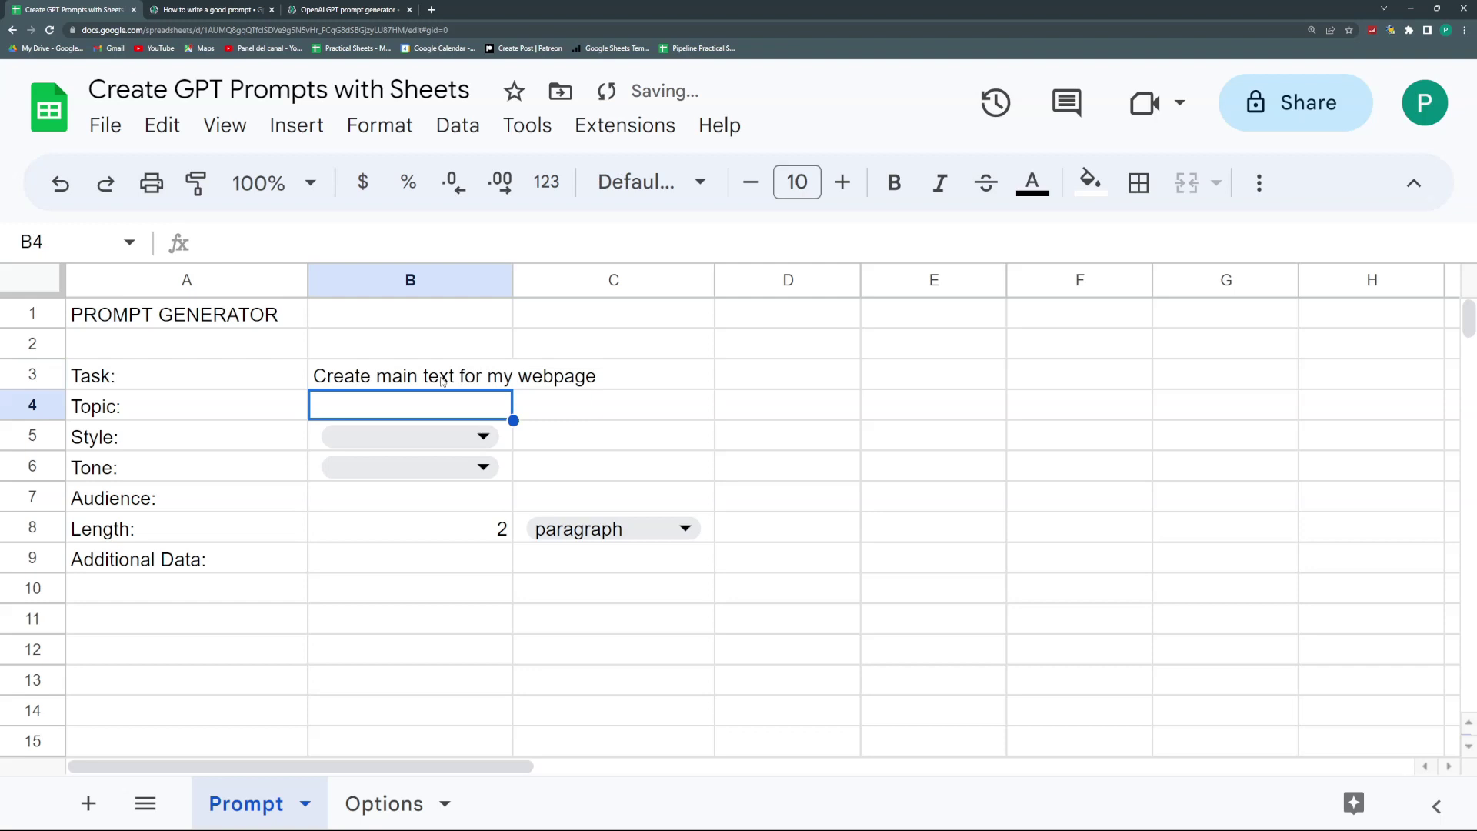
type("Goog")
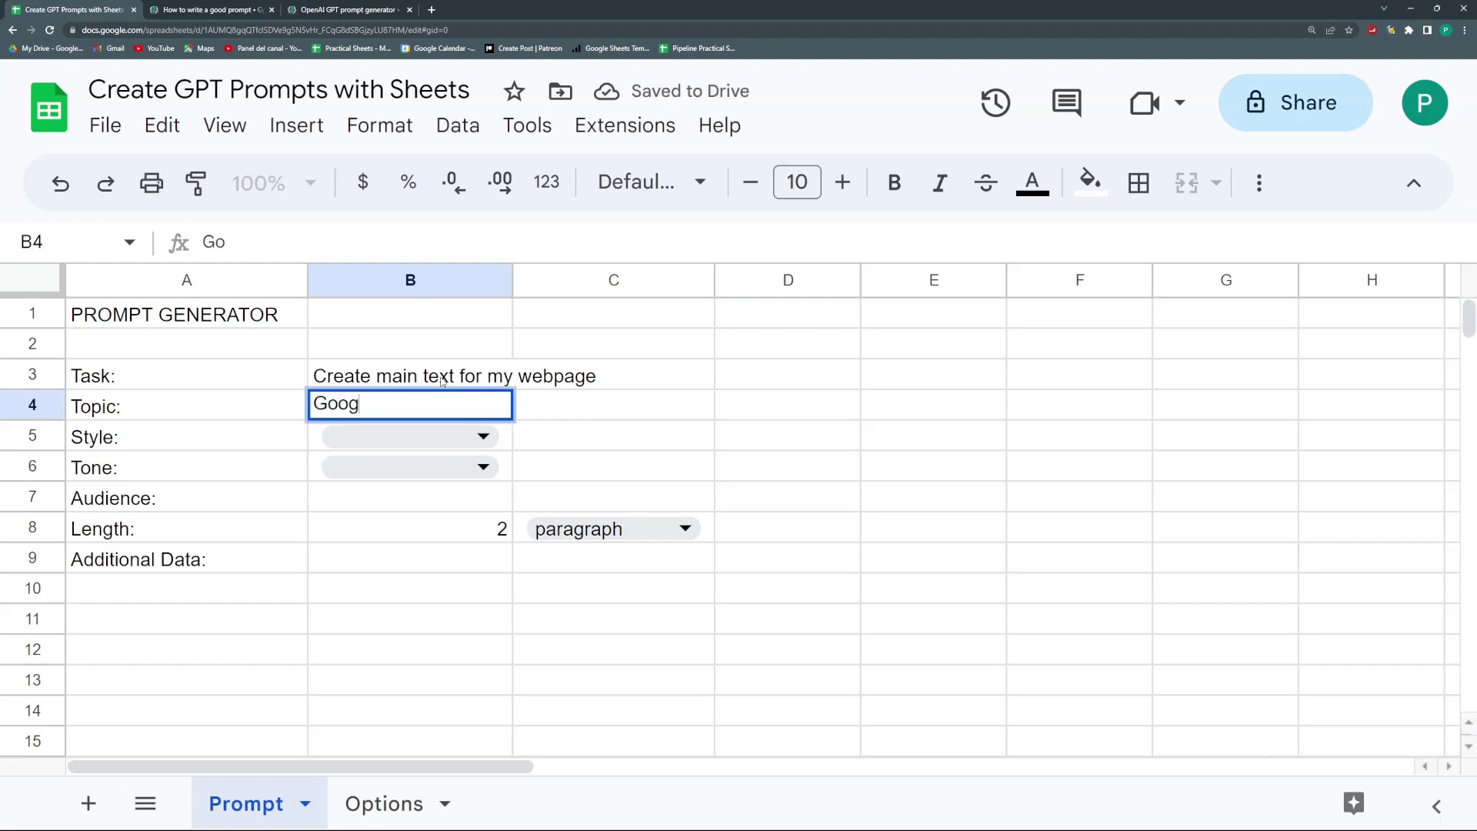
type("le Sheets Academy")
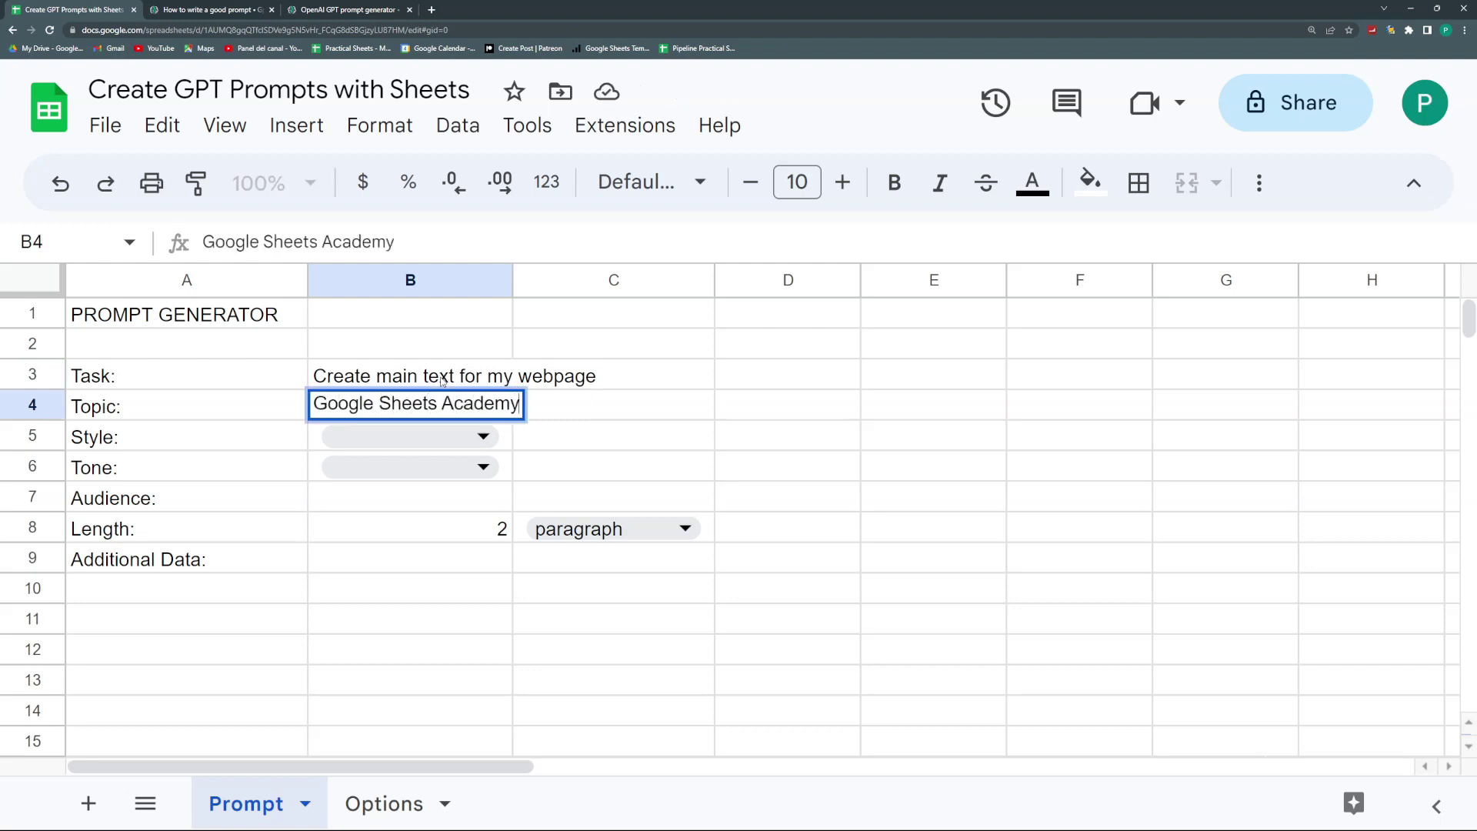
key("Return")
left_click(450, 436)
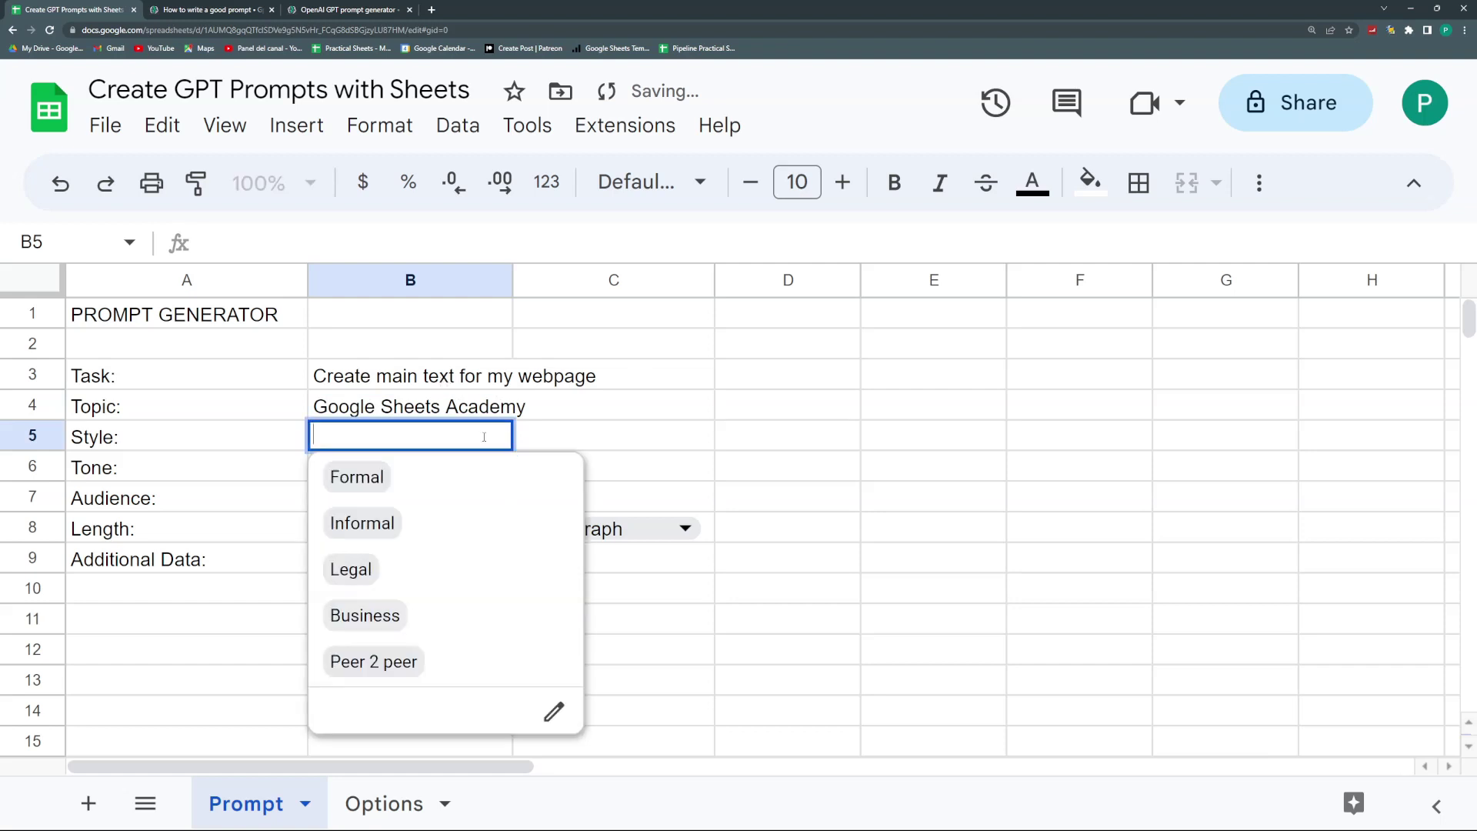
- Set Style to Informal, widen column B, and enter Casual as the Tone in B6
left_click(399, 536)
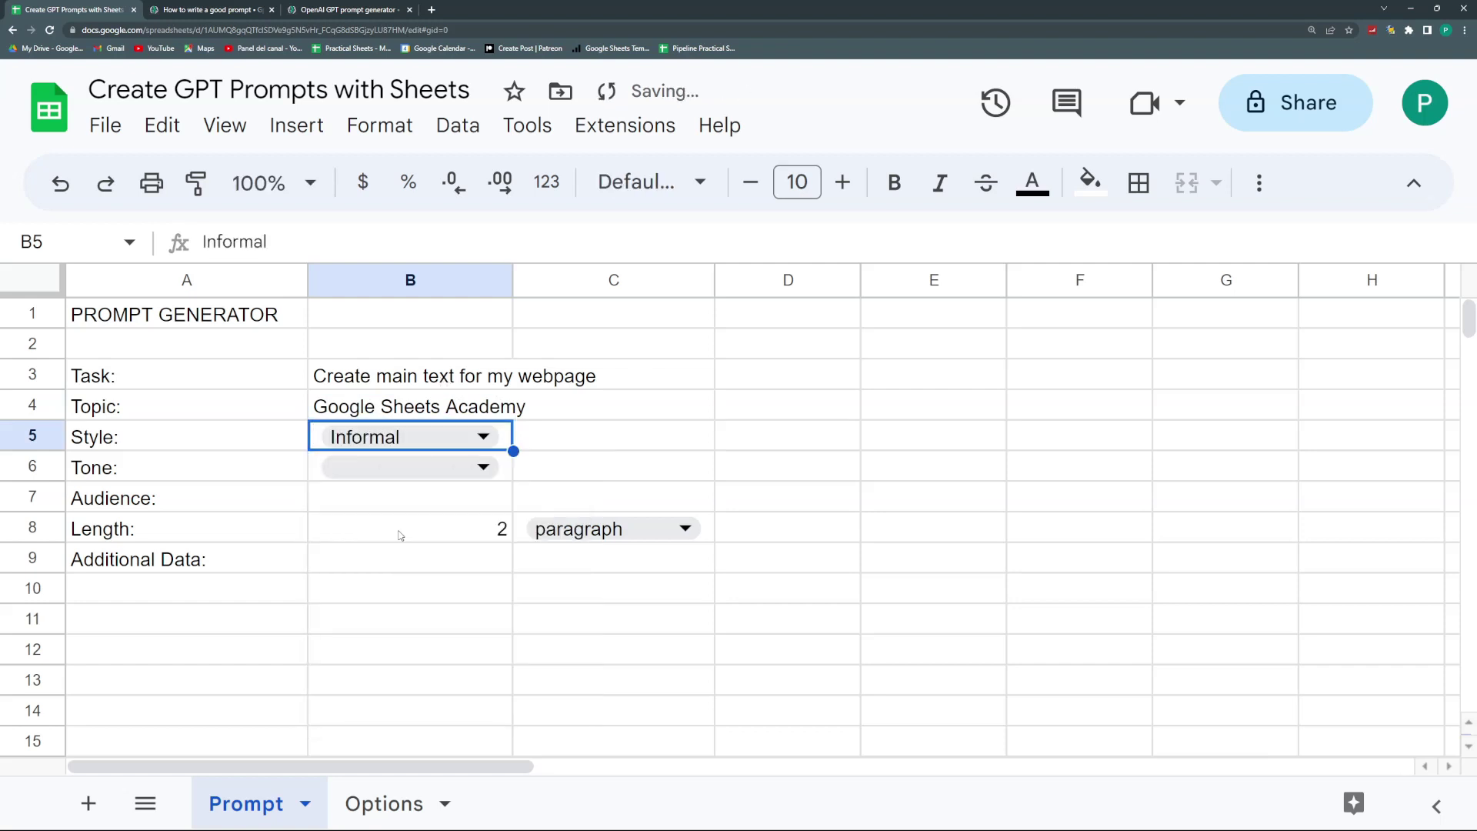
left_click(484, 468)
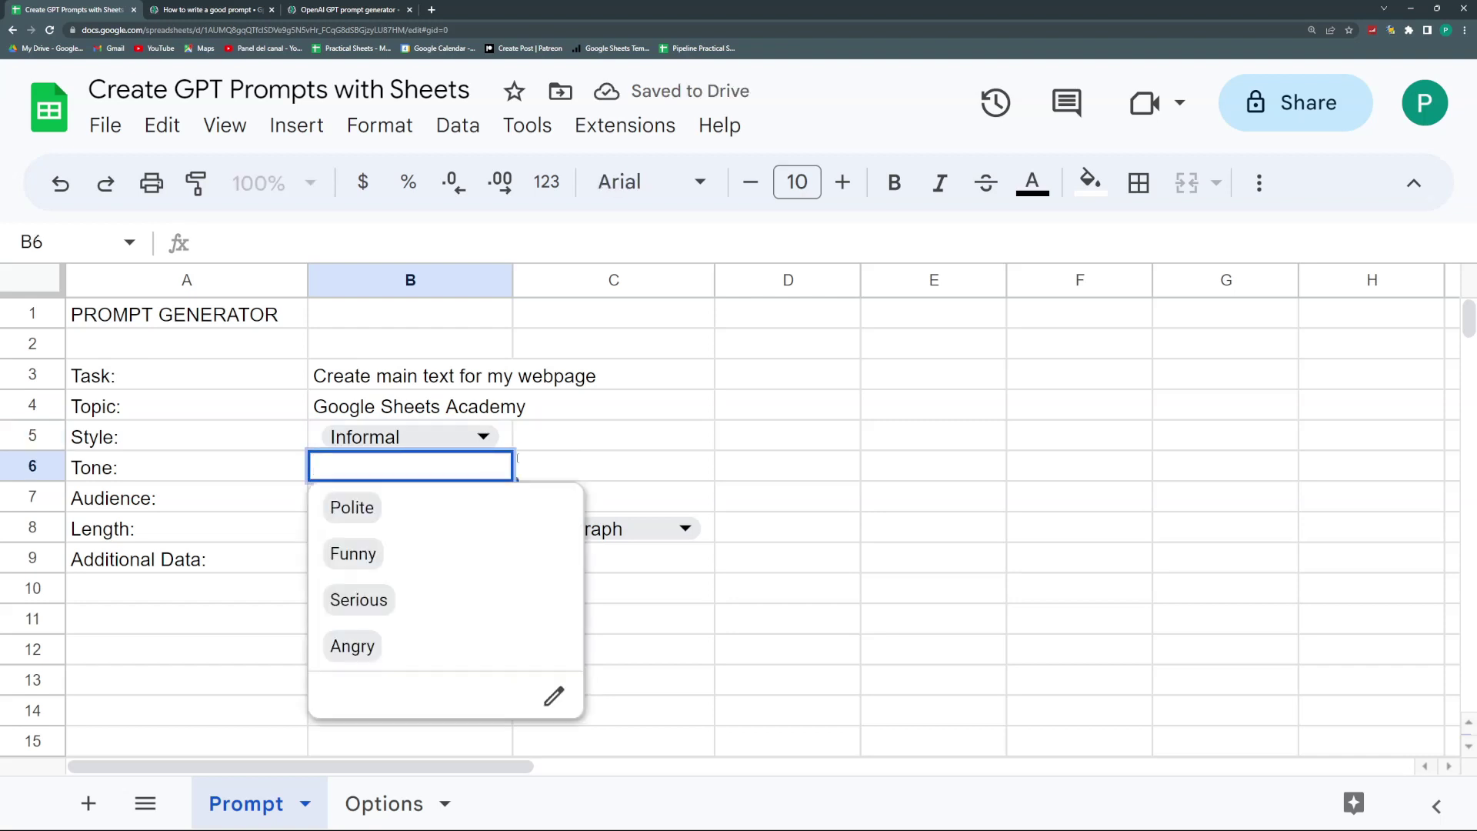
left_click_drag(513, 280, 624, 284)
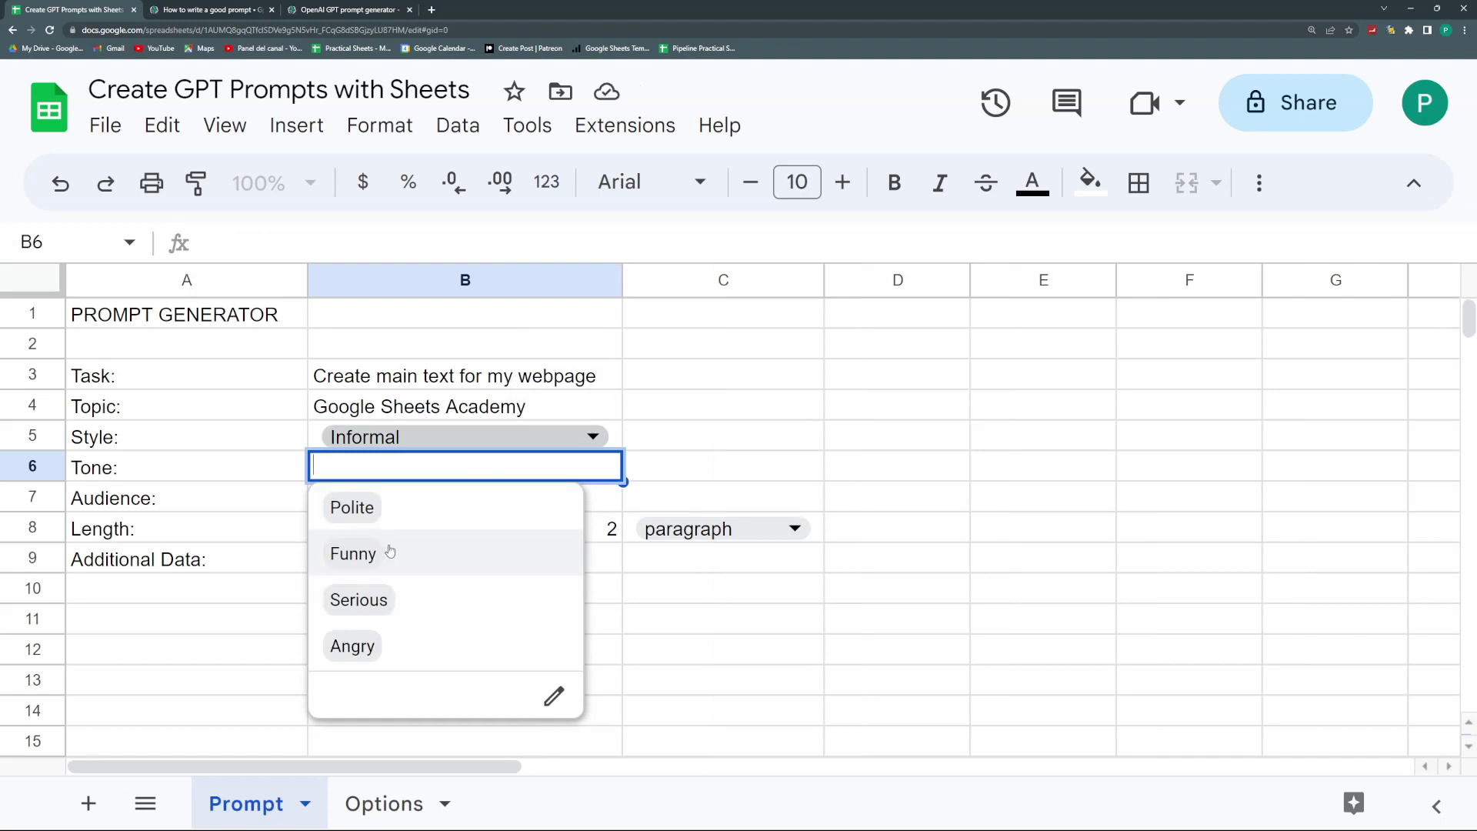
left_click(404, 601)
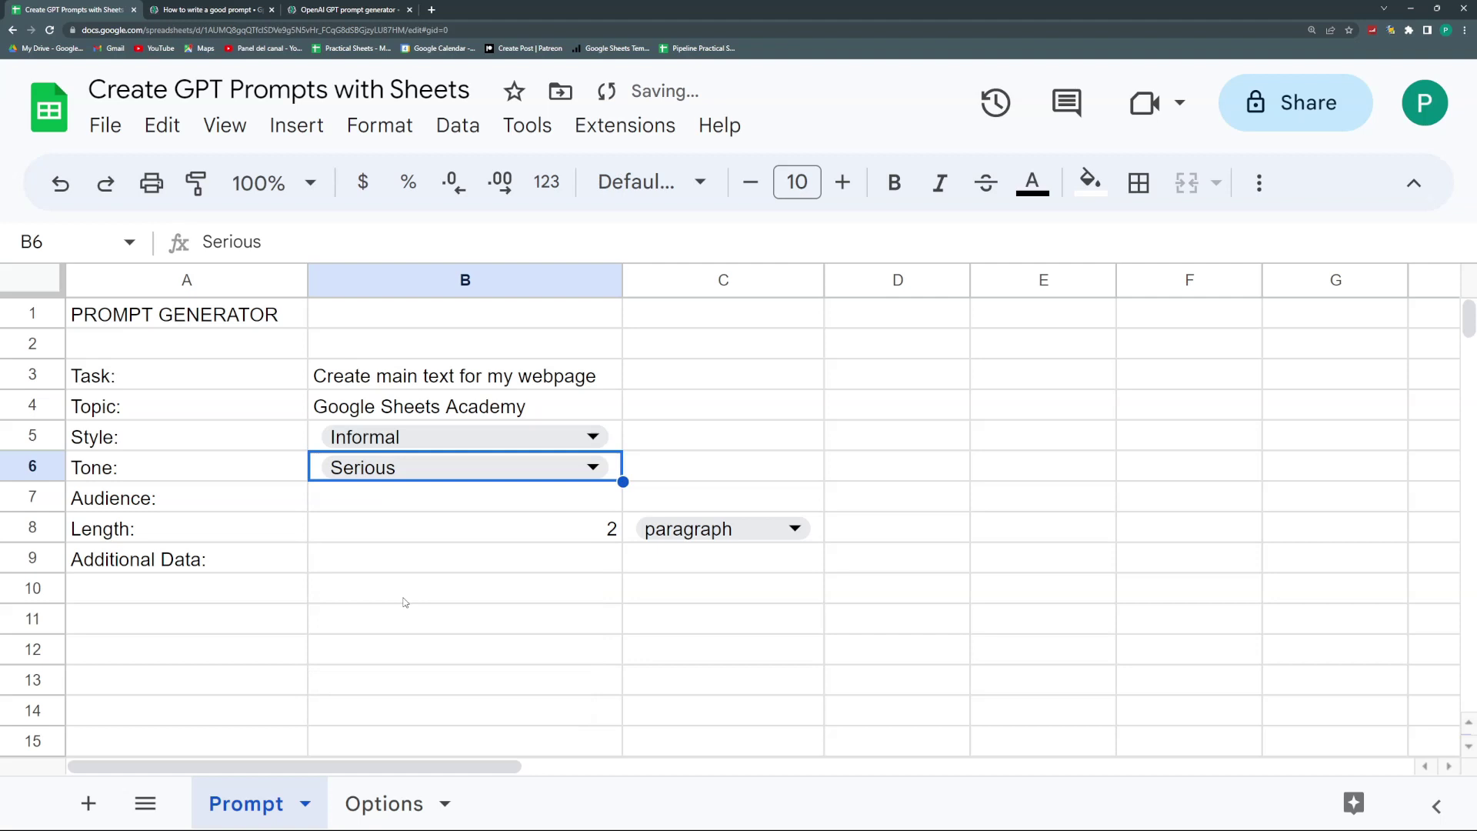
left_click(384, 804)
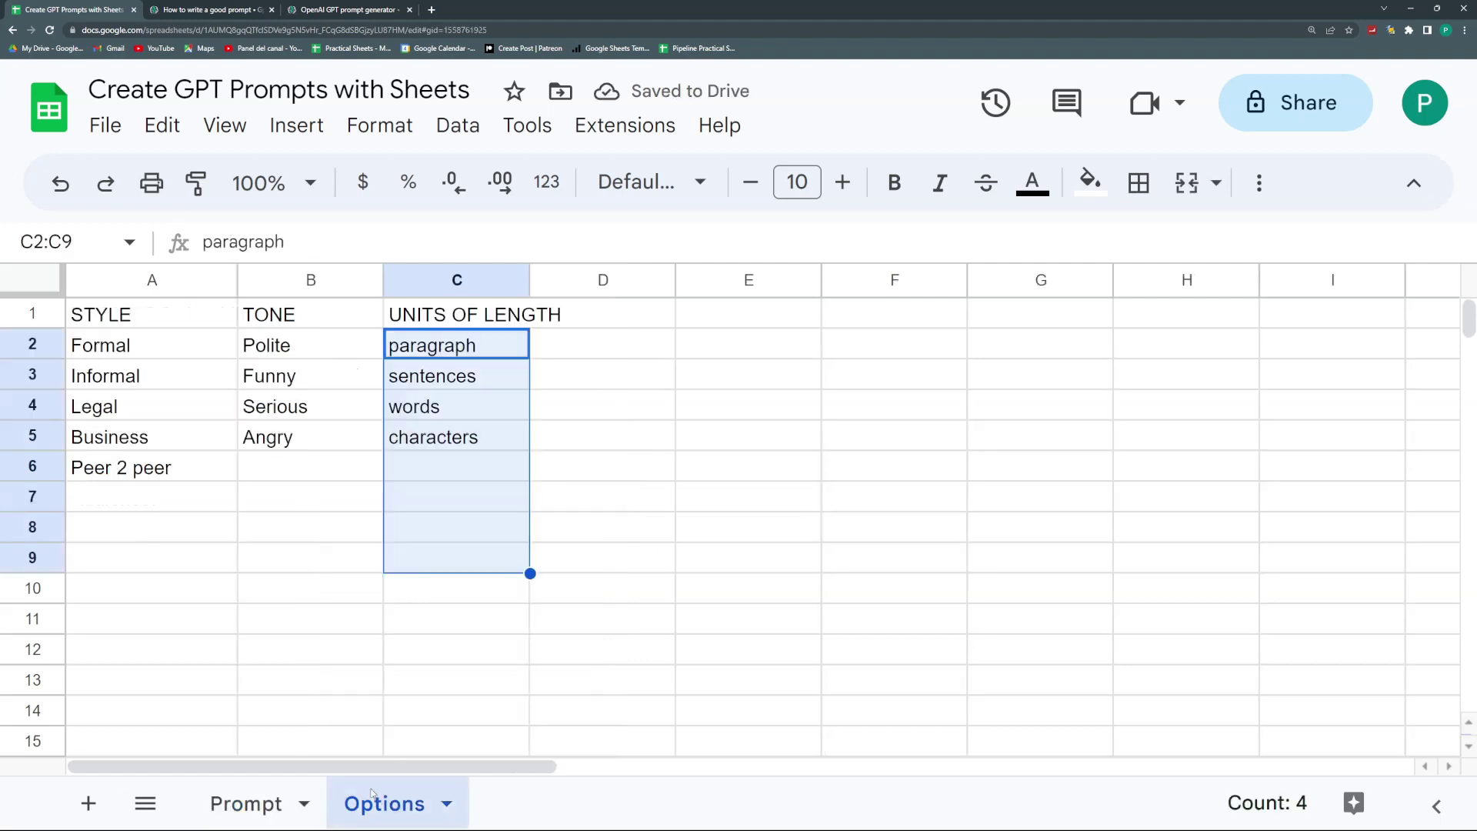
left_click(246, 804)
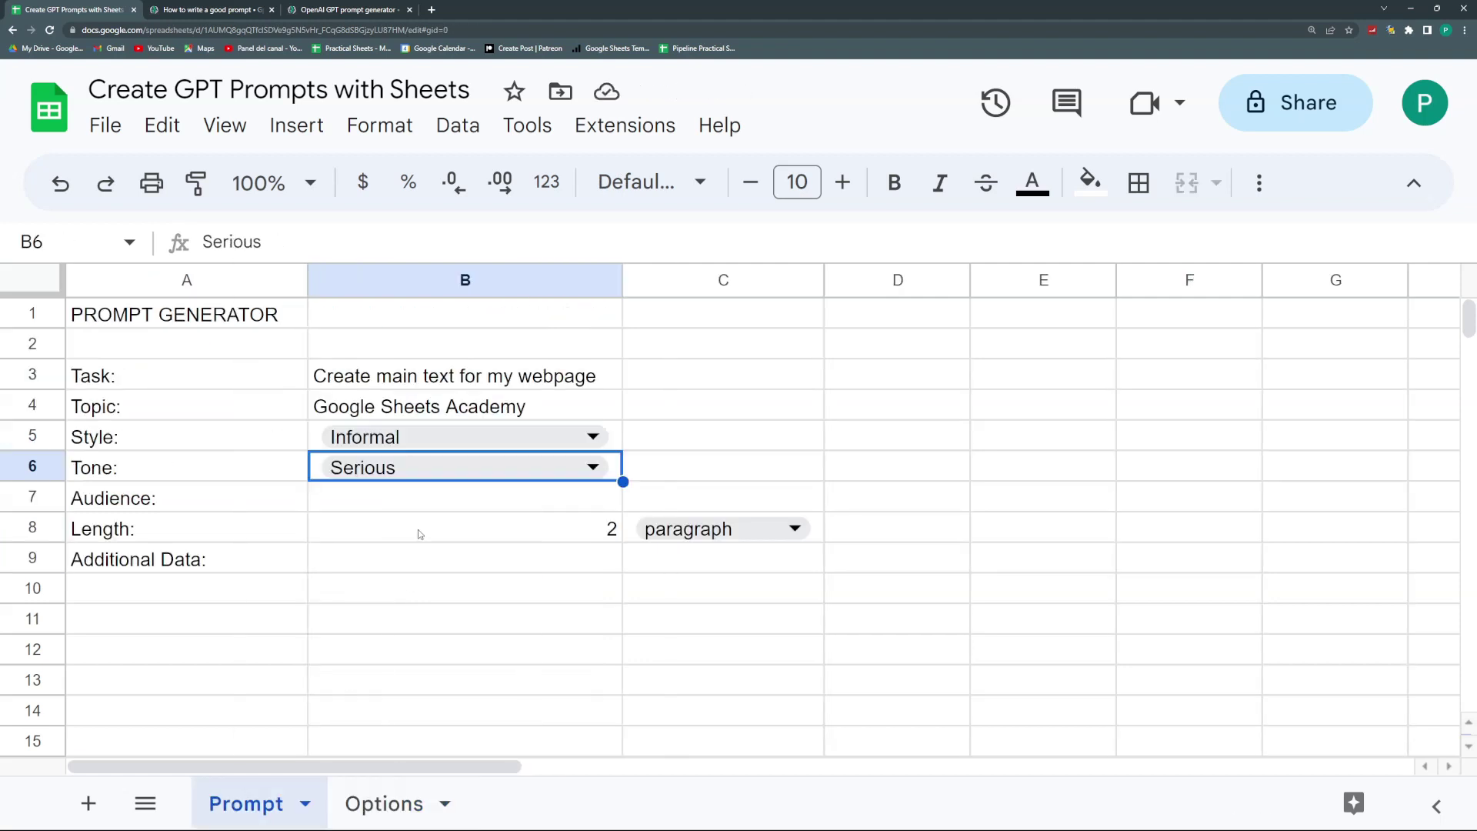
type("Causal")
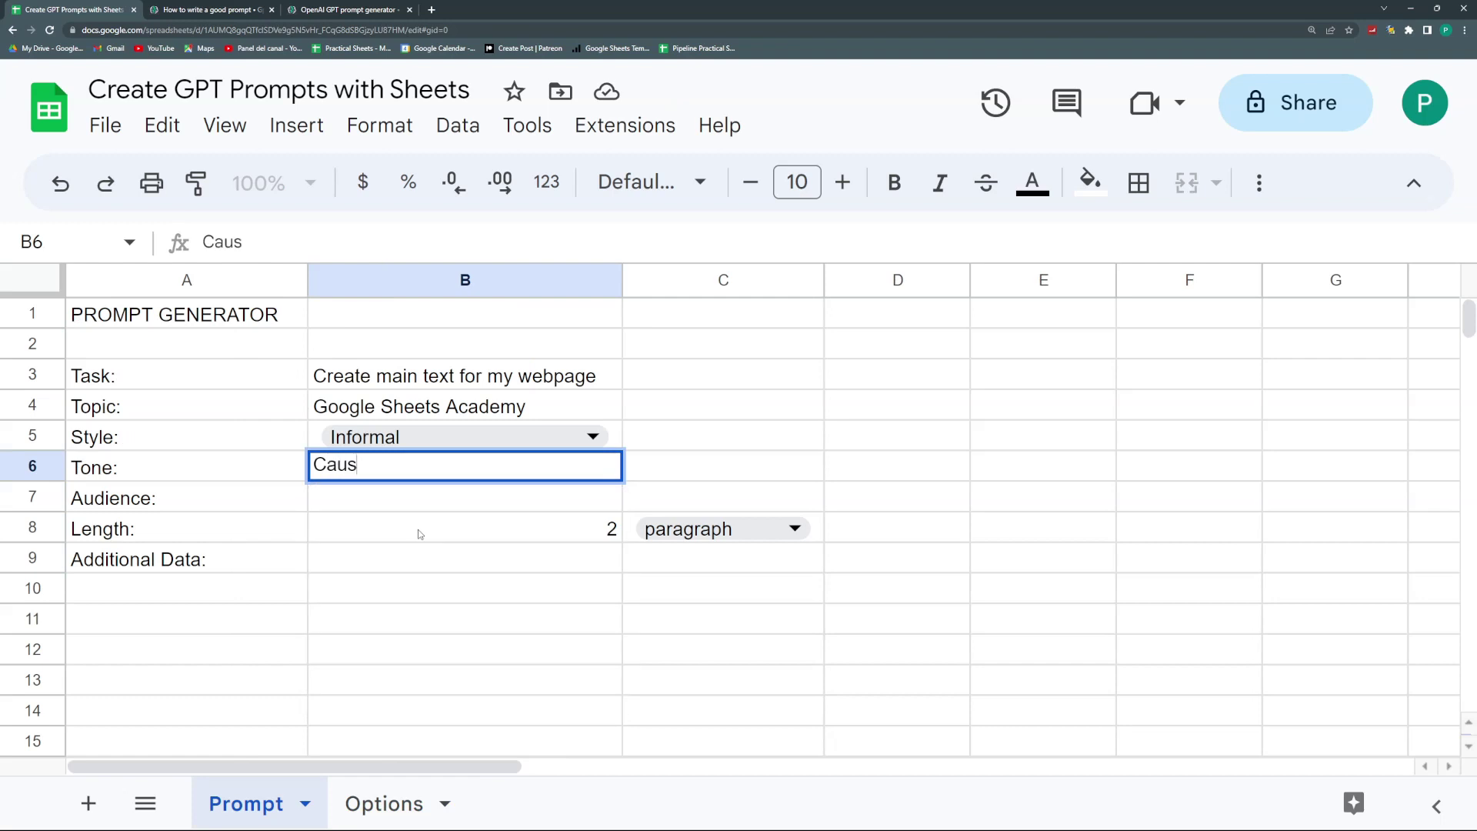
key("BackSpace")
key("BackSpace")
key("BackSpace")
key("BackSpace")
type("sual")
key("Return")
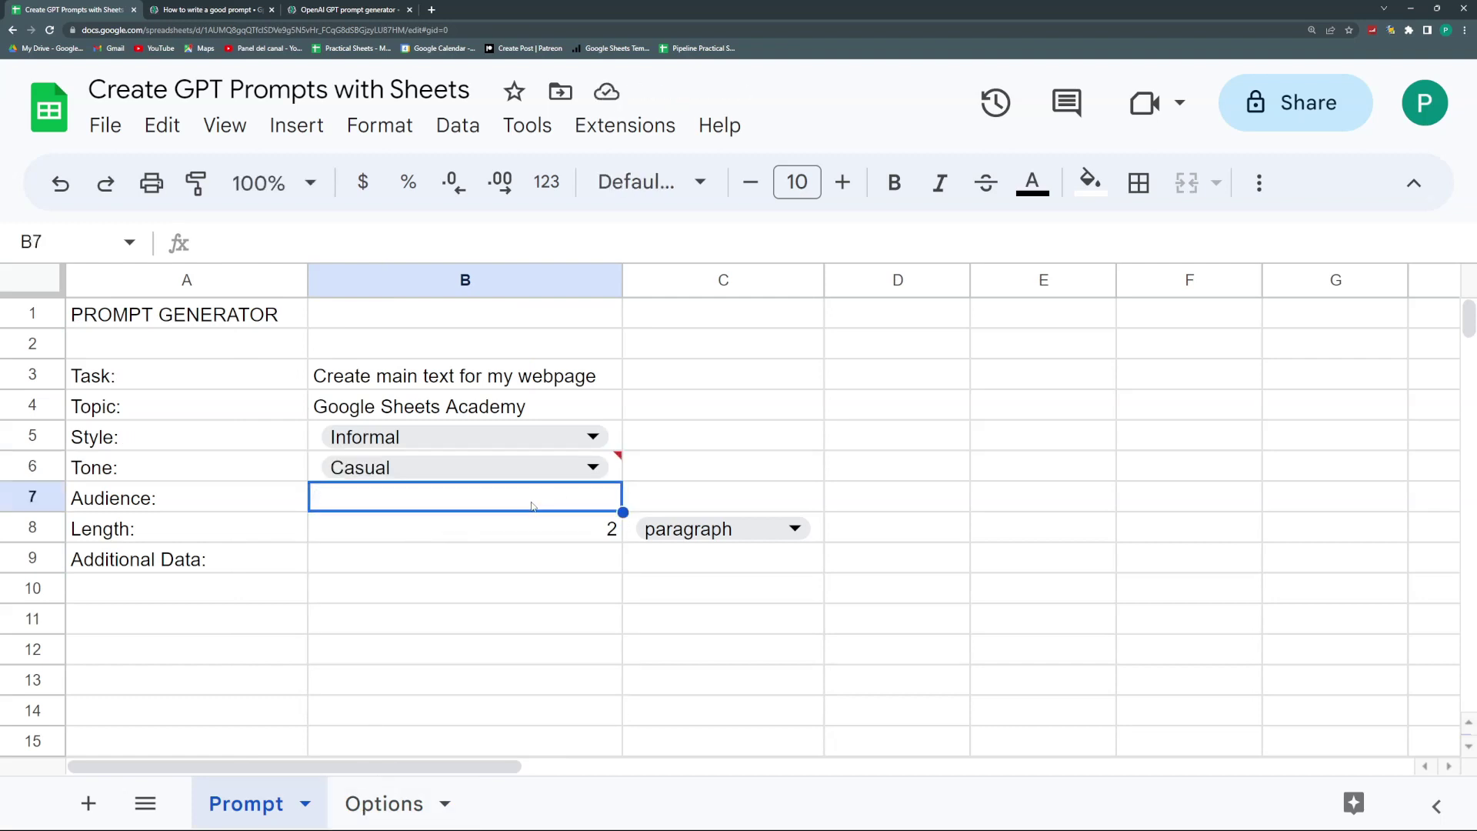
- Enter audience 'No idea what a spreadsheet is' and 'Include call to action for subscribing to the academy' in B9
type("Google ")
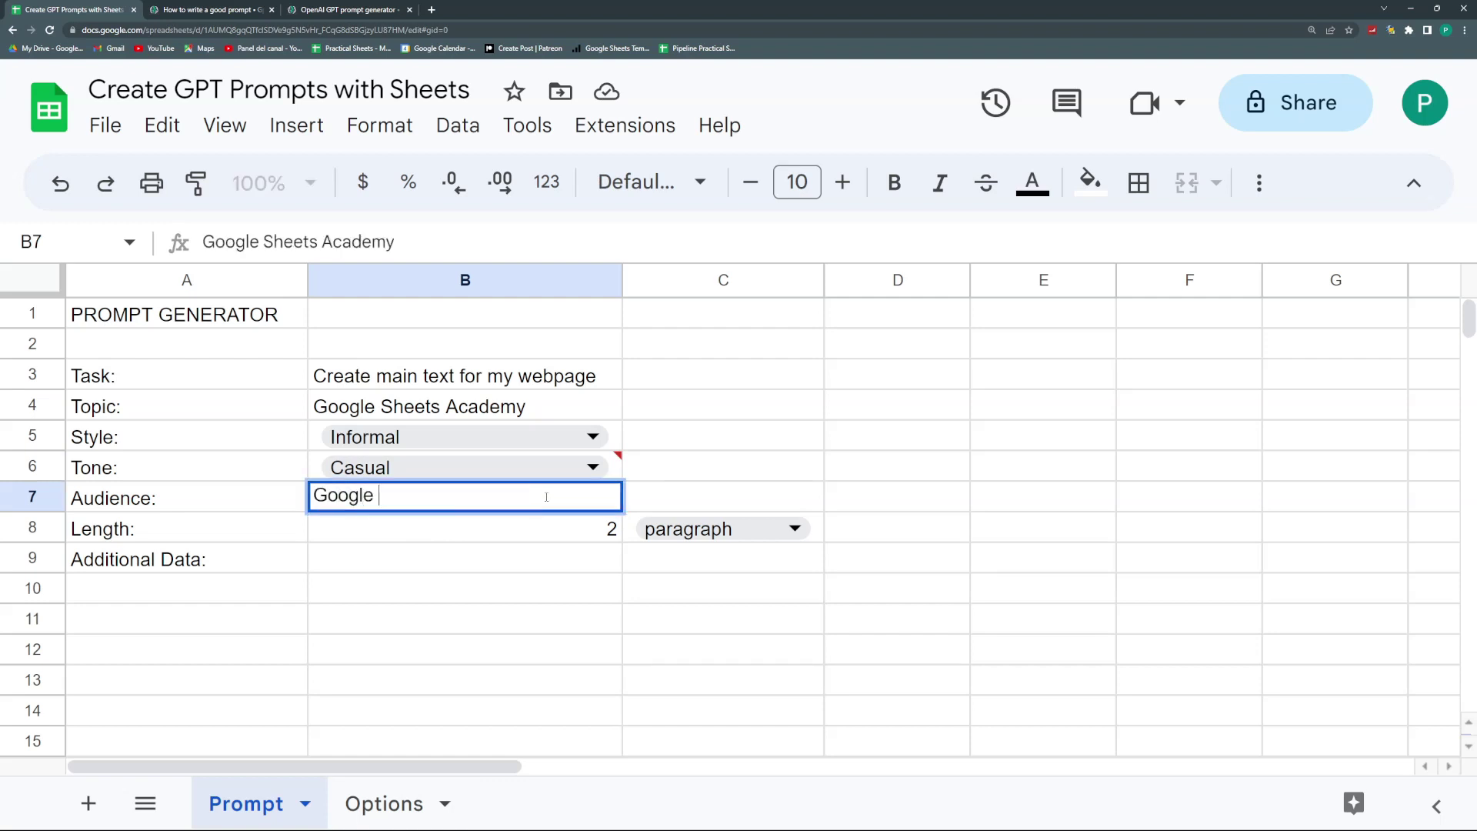
type("Sheets Beg")
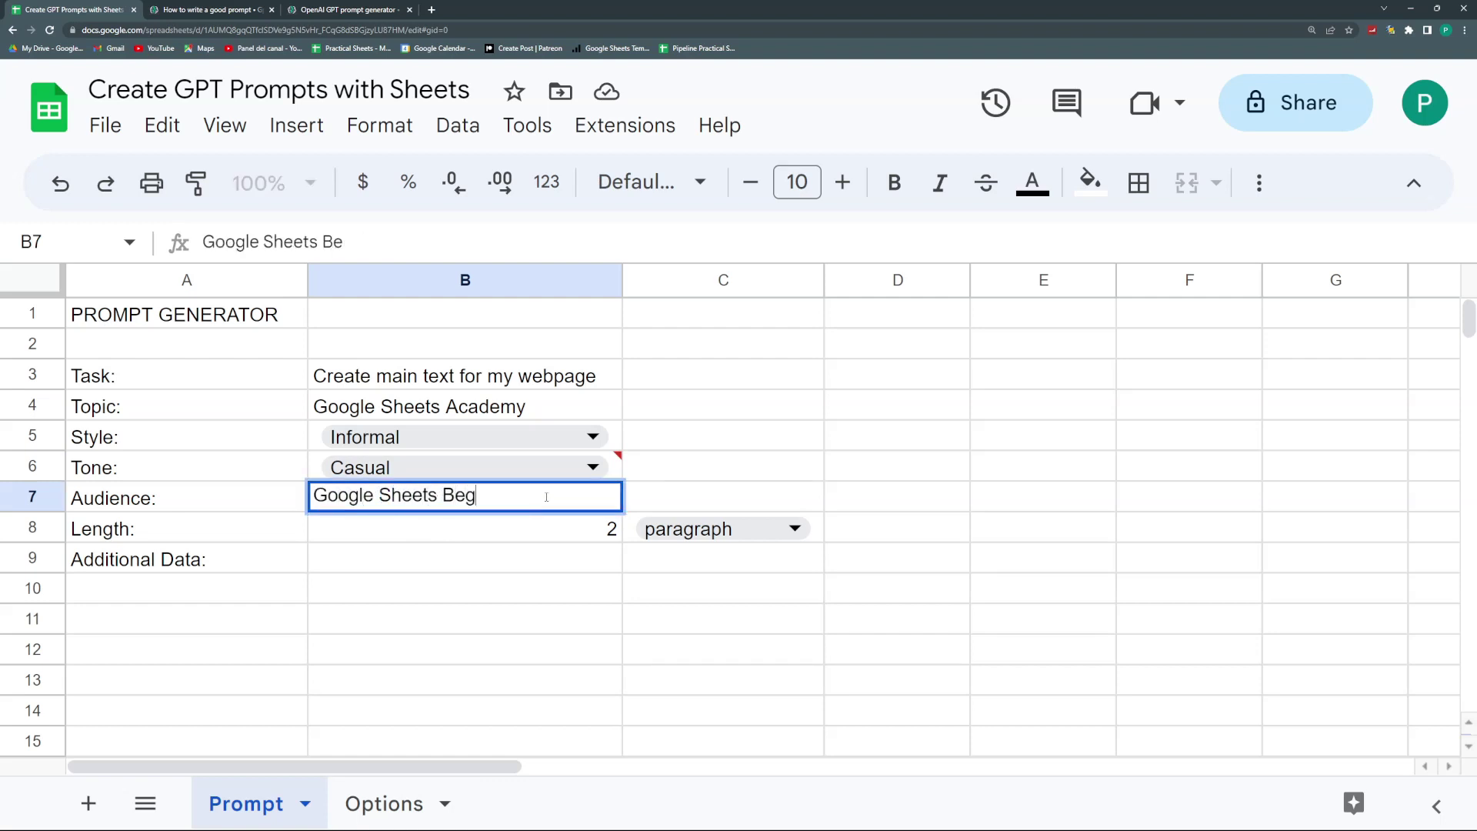
type("inners")
key("Return")
left_click(546, 500)
type("No idea what ")
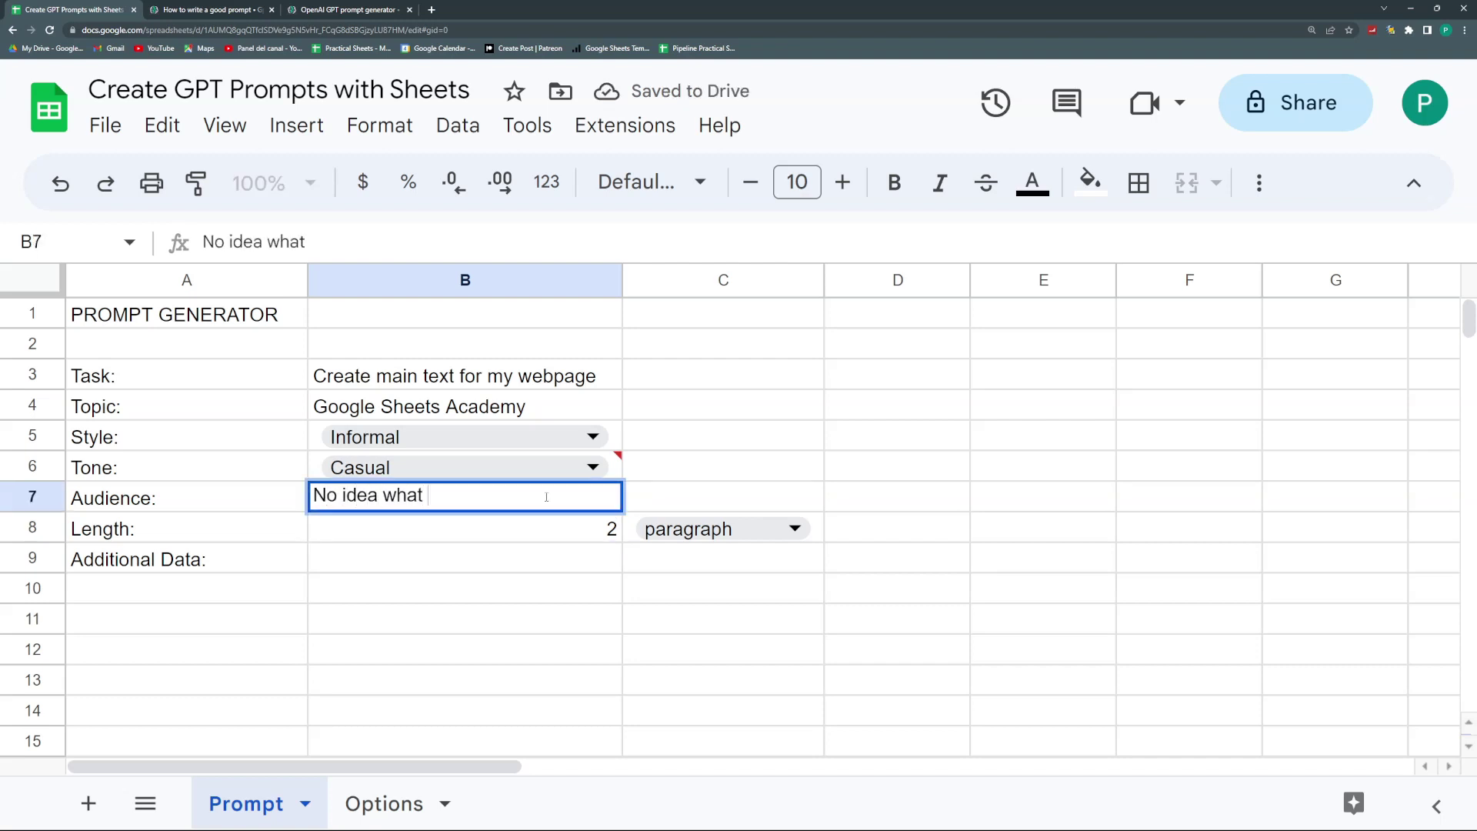
type("a spr")
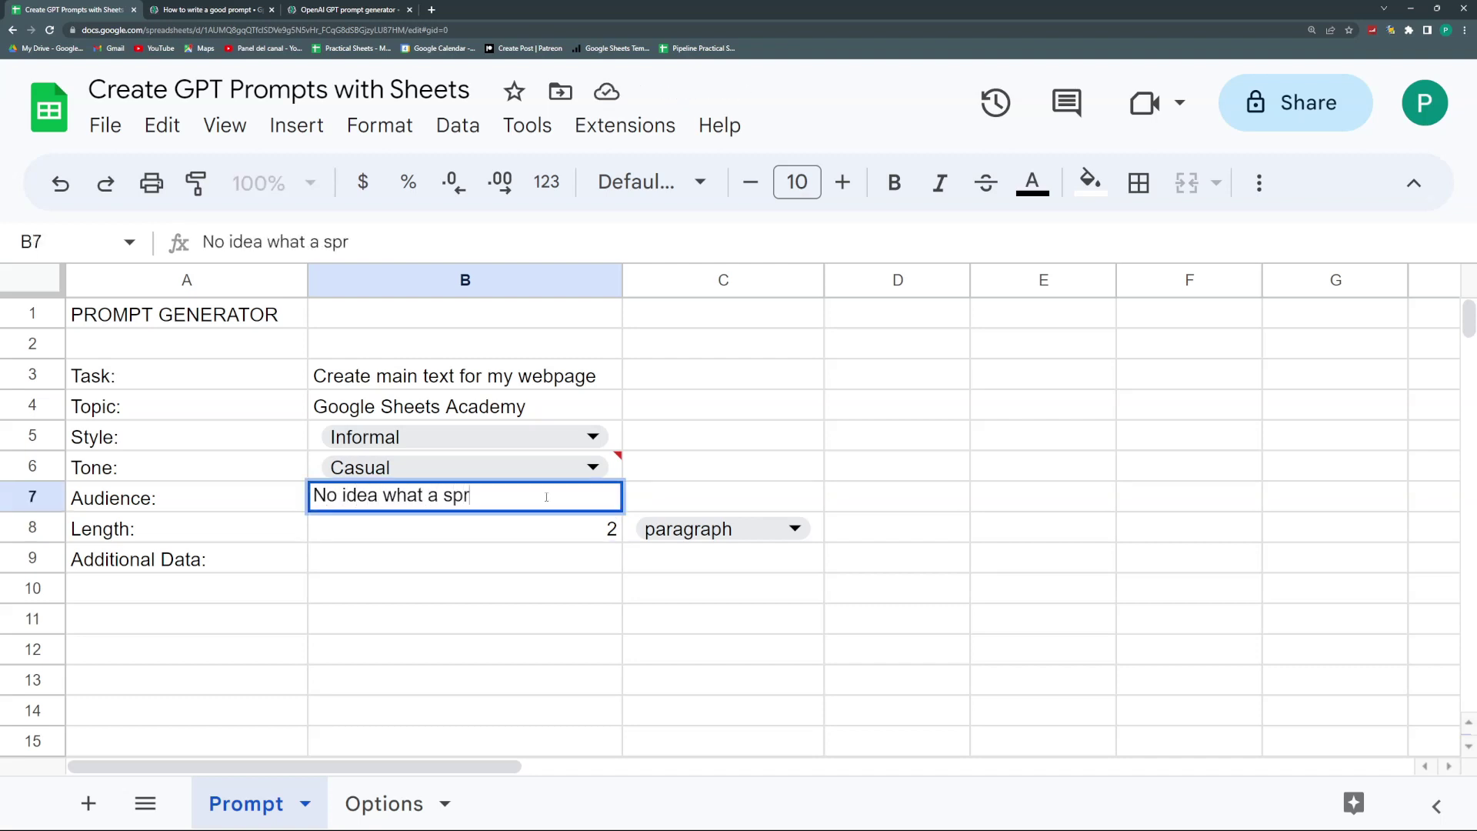
type("eadsheet is")
key("Return")
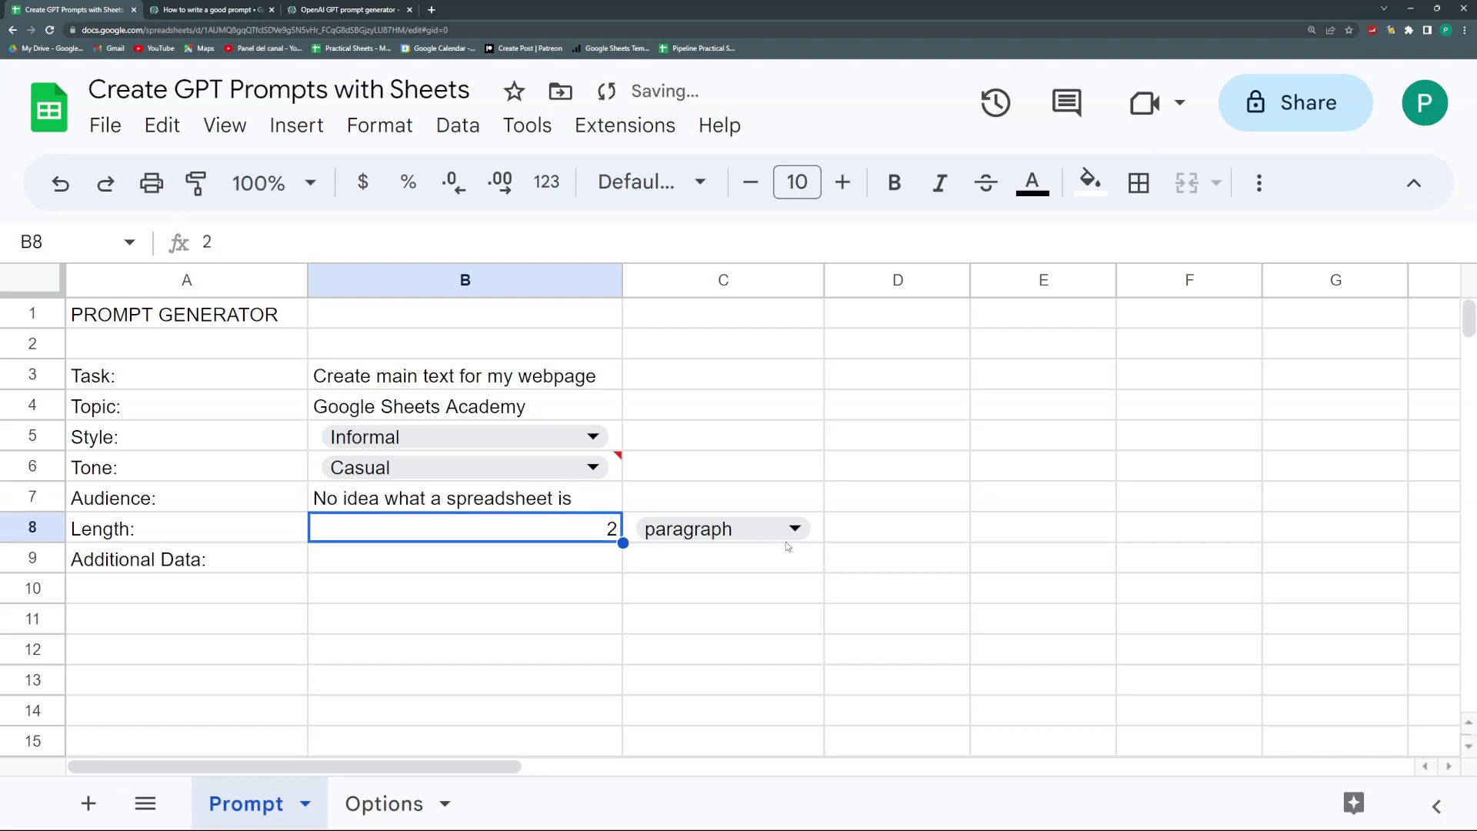
left_click(530, 569)
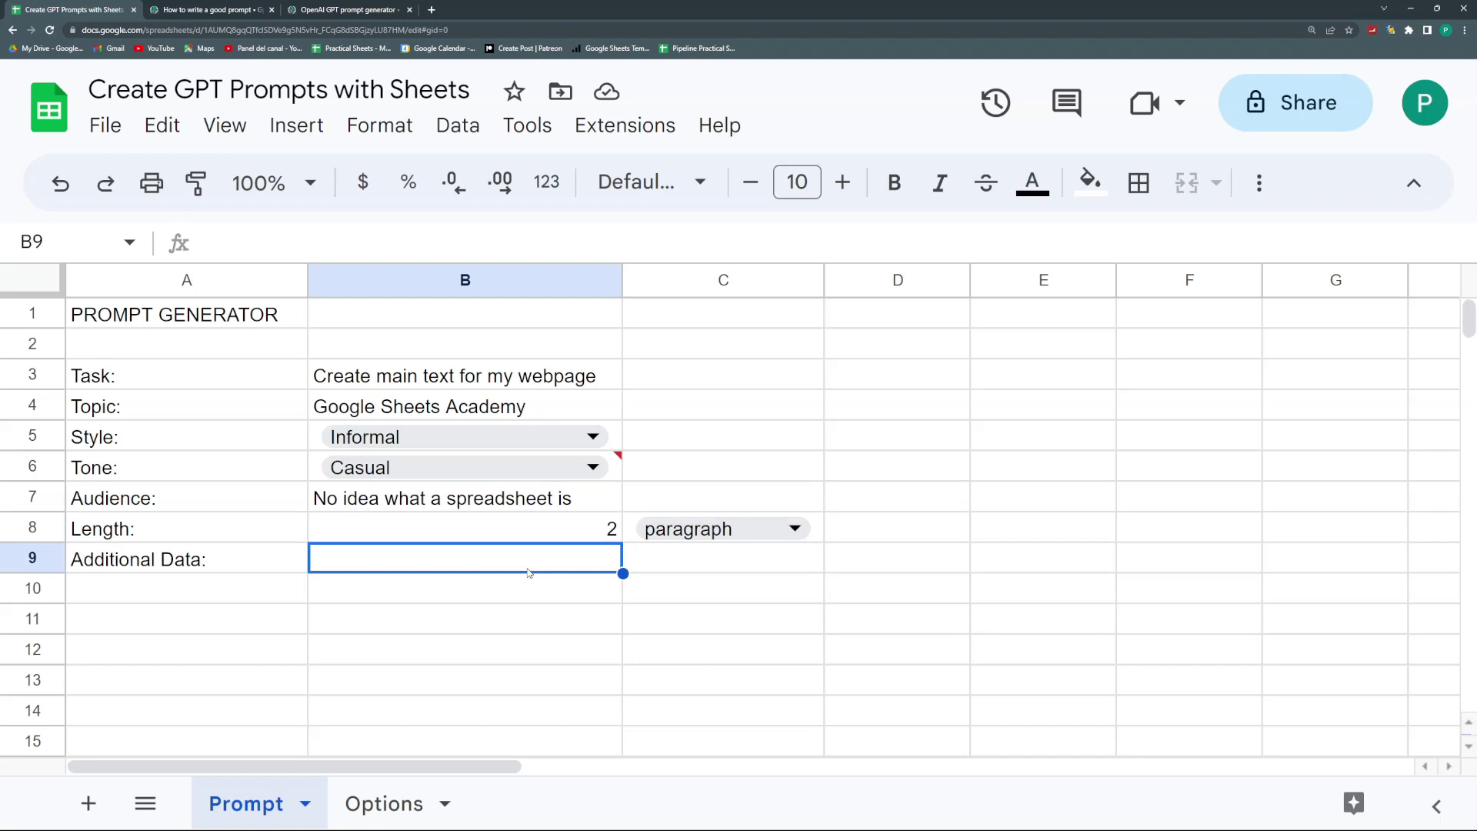
type("Include ca")
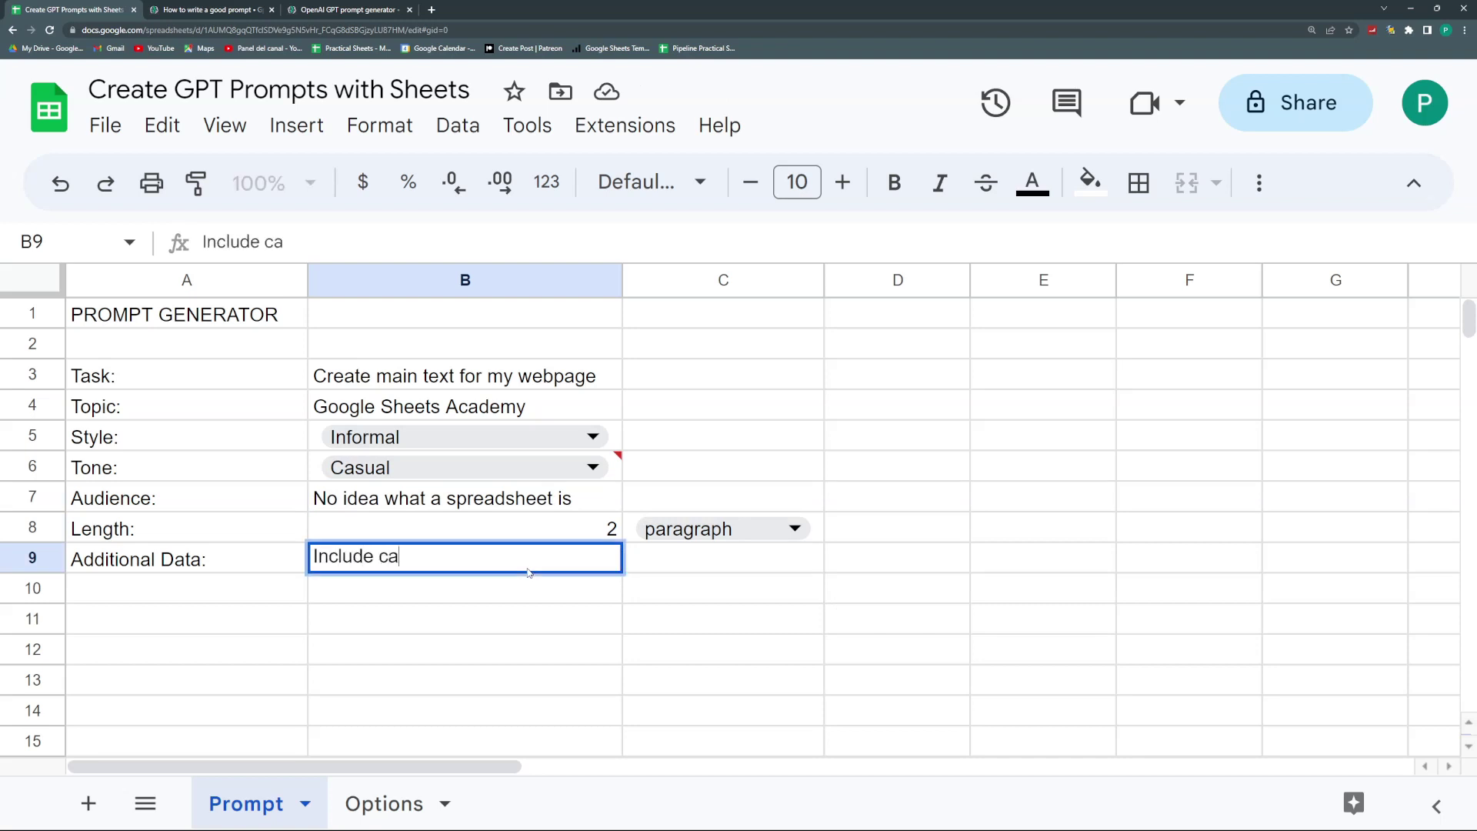
type("ll to action for su")
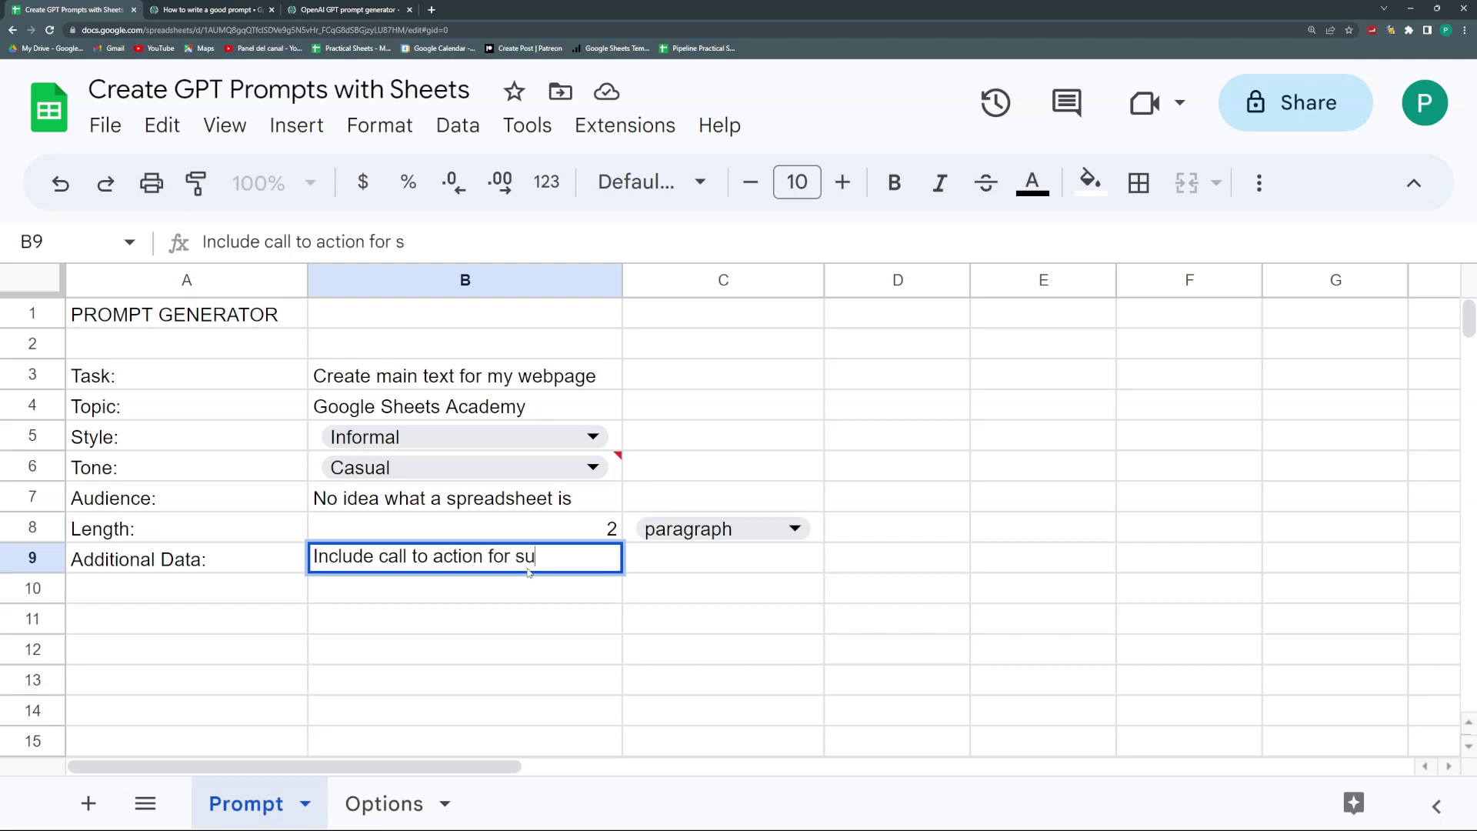
type("bscribin")
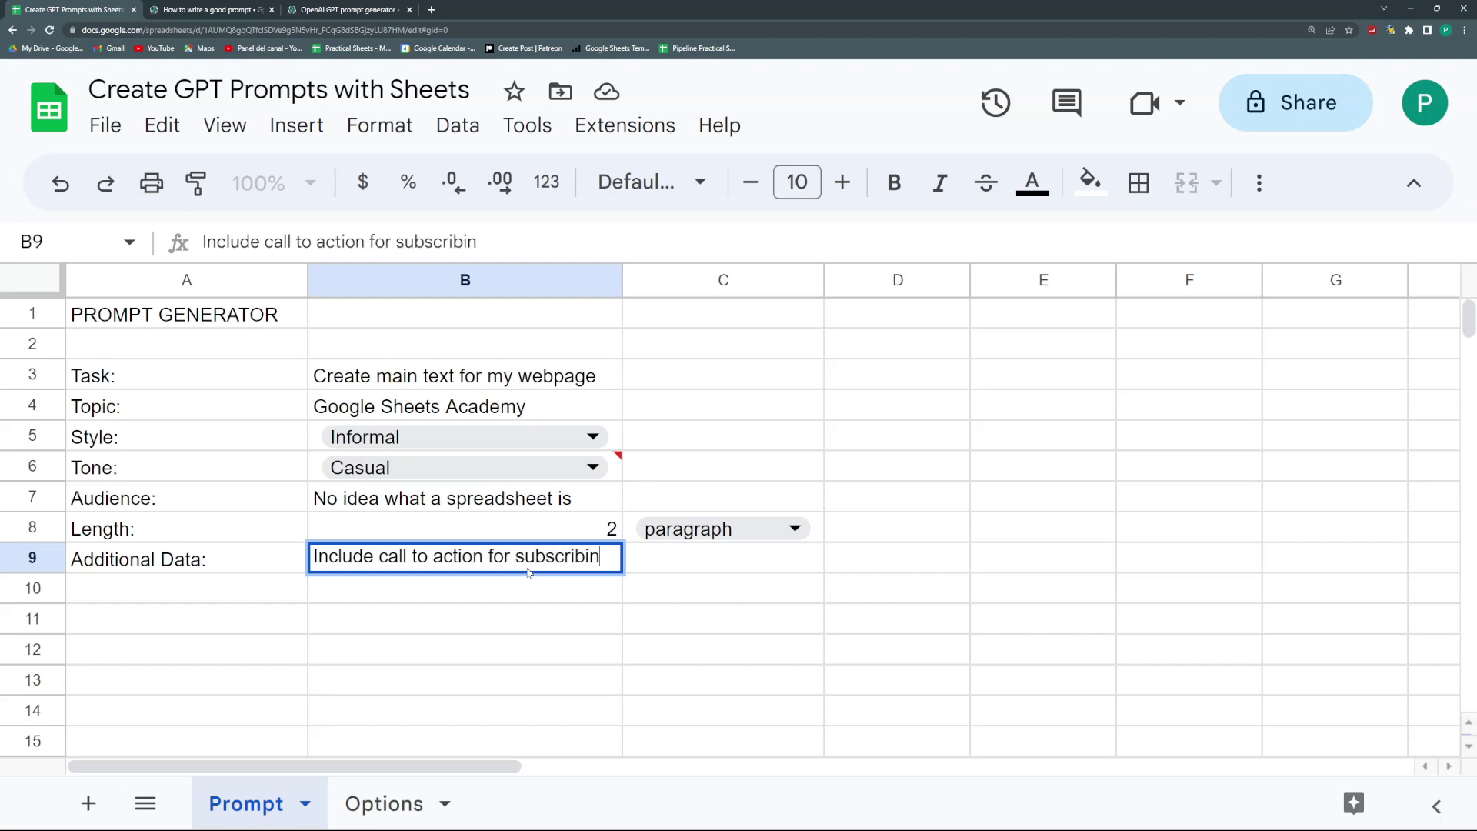
type("g to the academy")
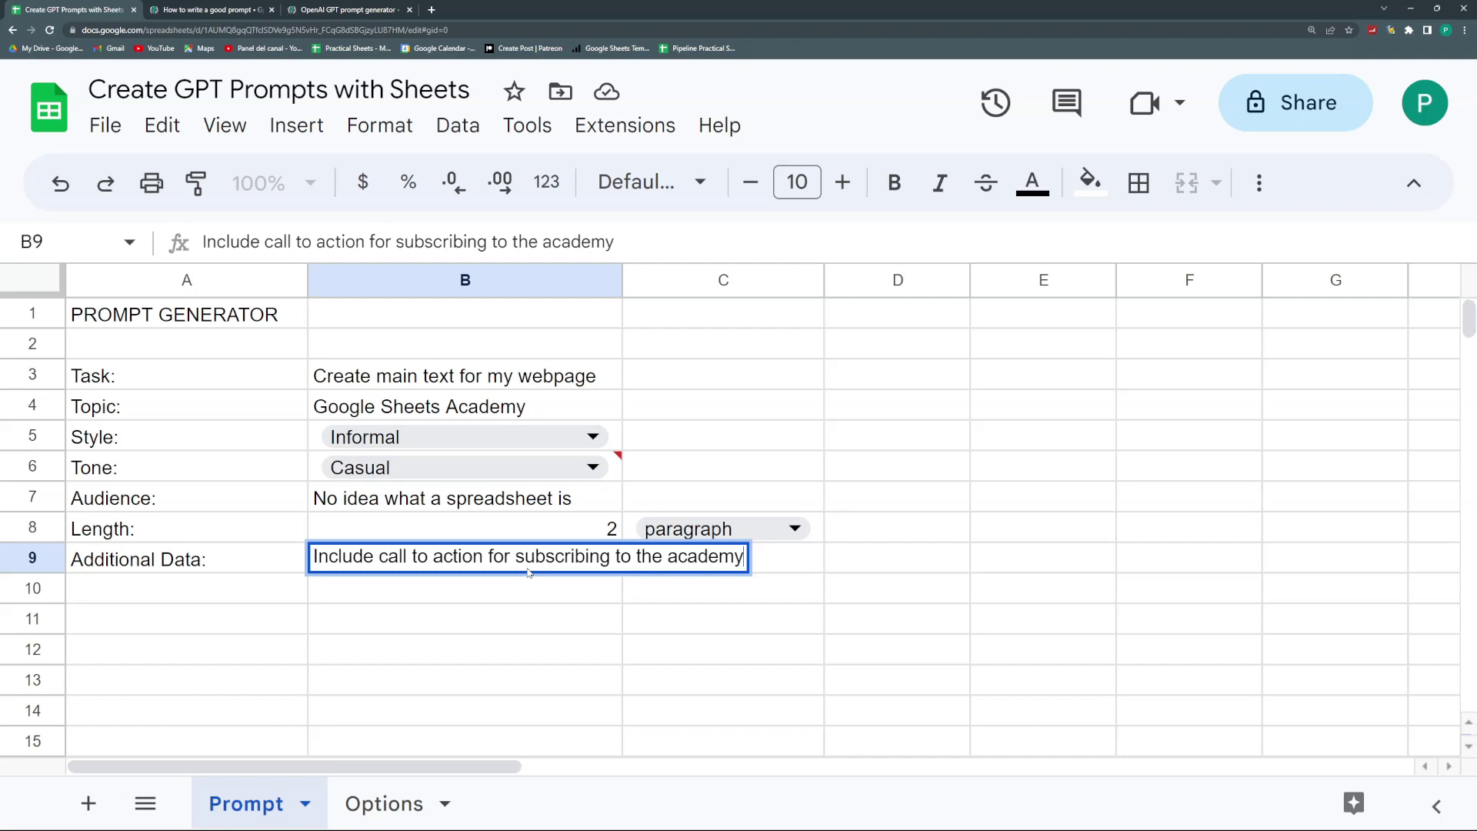
key("Return")
left_click_drag(277, 375, 719, 567)
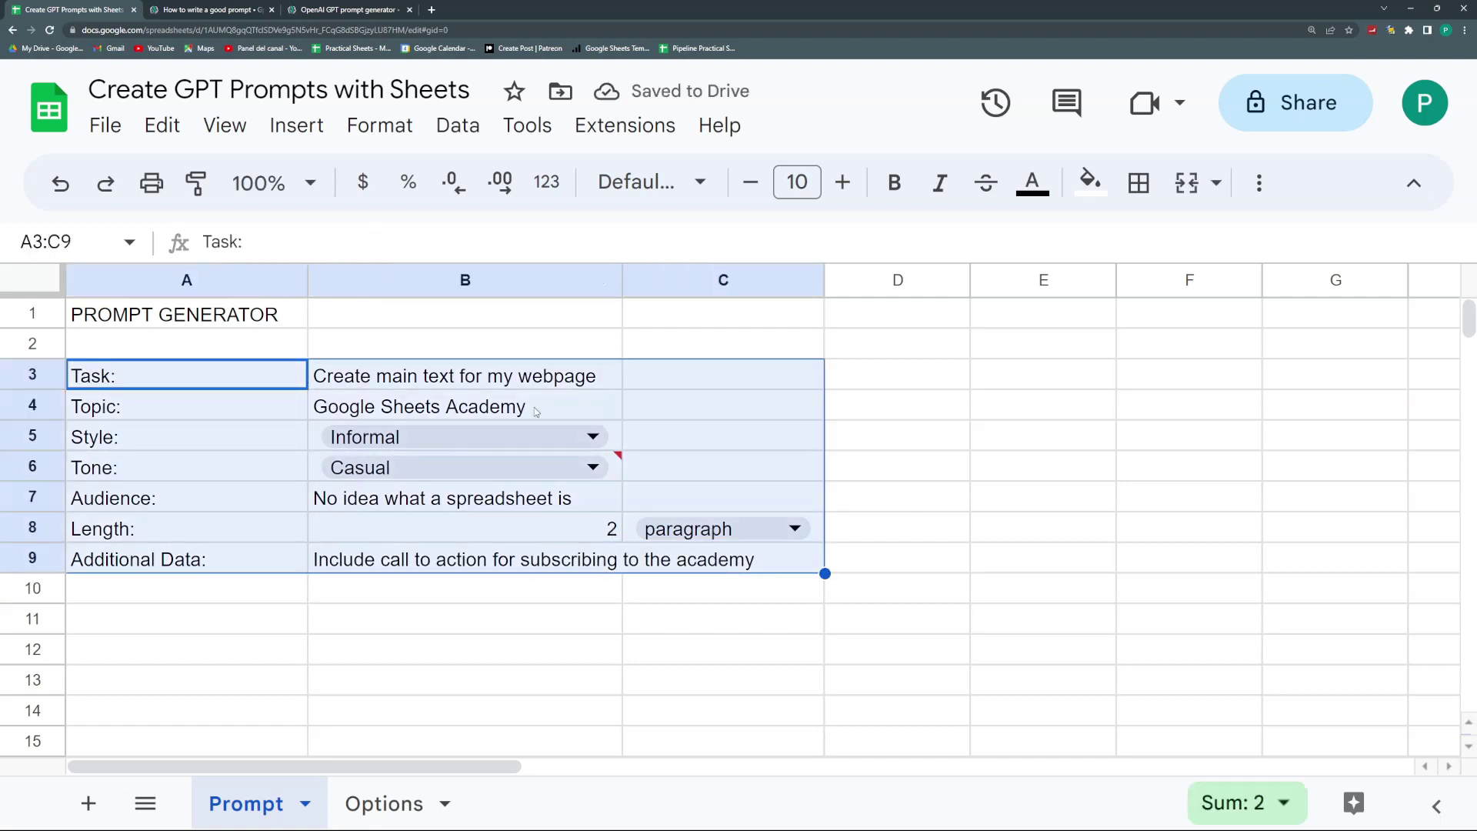
- Start a TEXTJOIN formula in A11 while reading its argument help, then cancel it
left_click(248, 620)
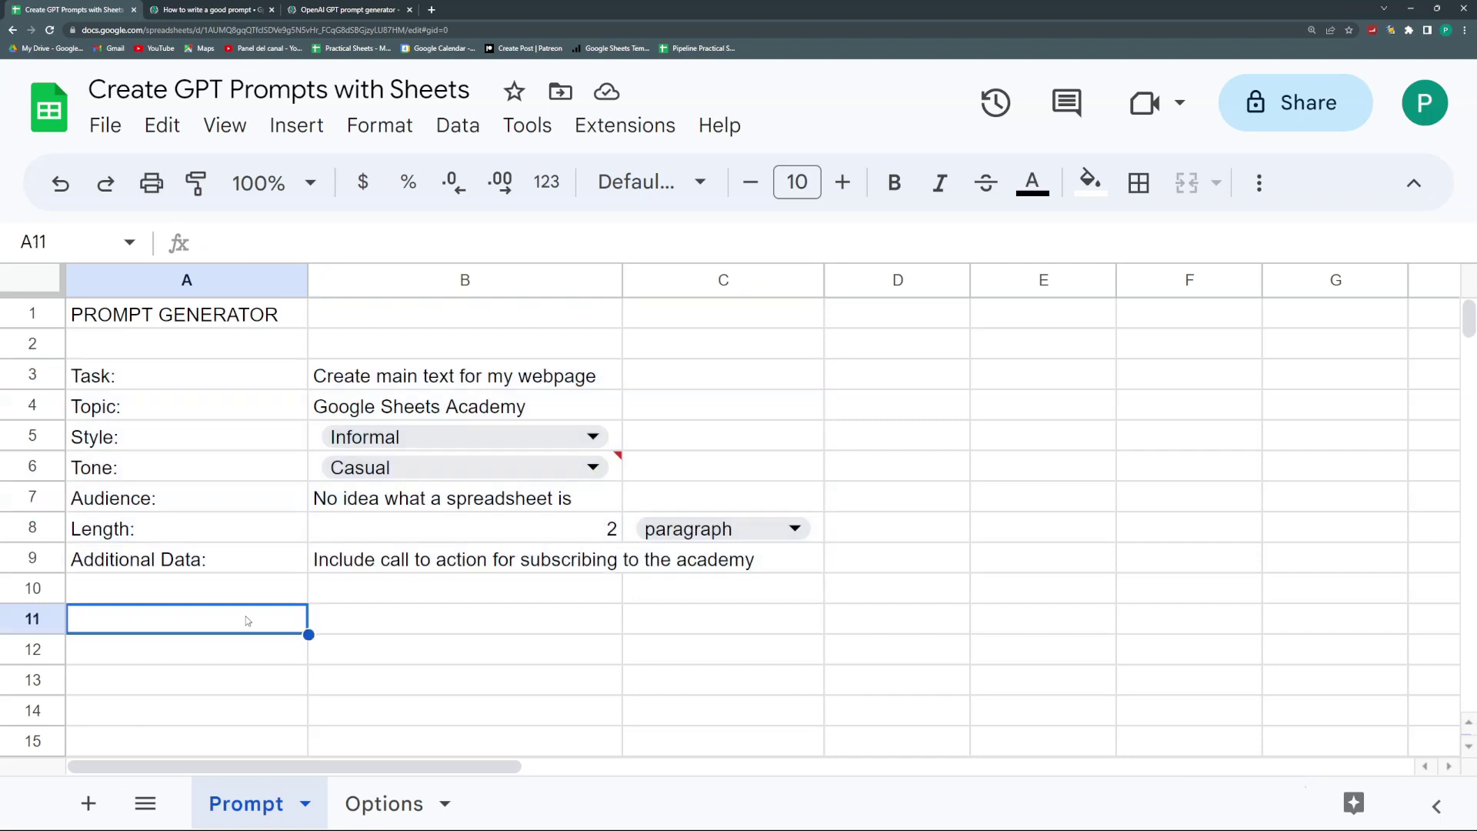
type("=")
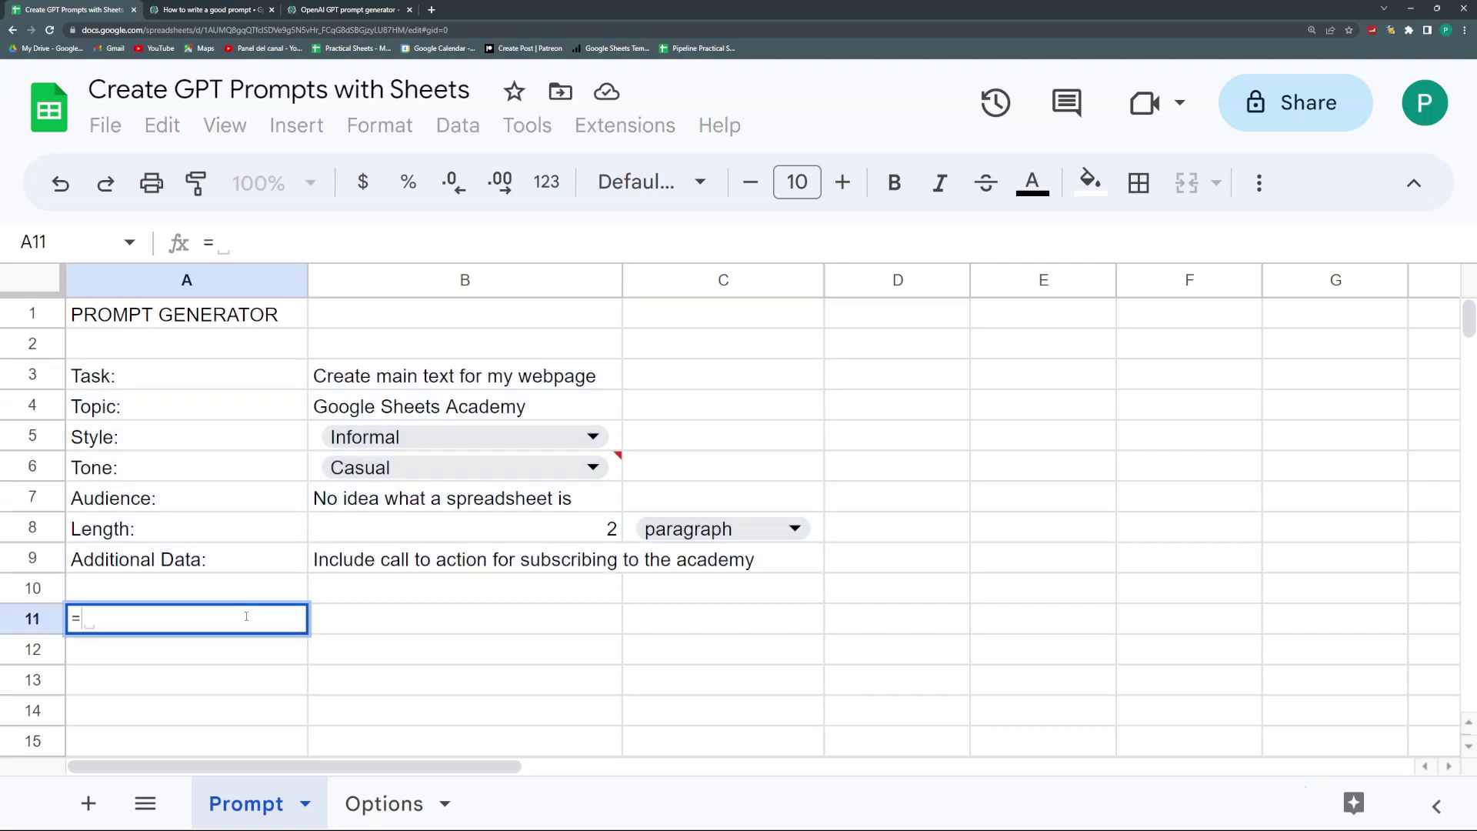
type("textjoin")
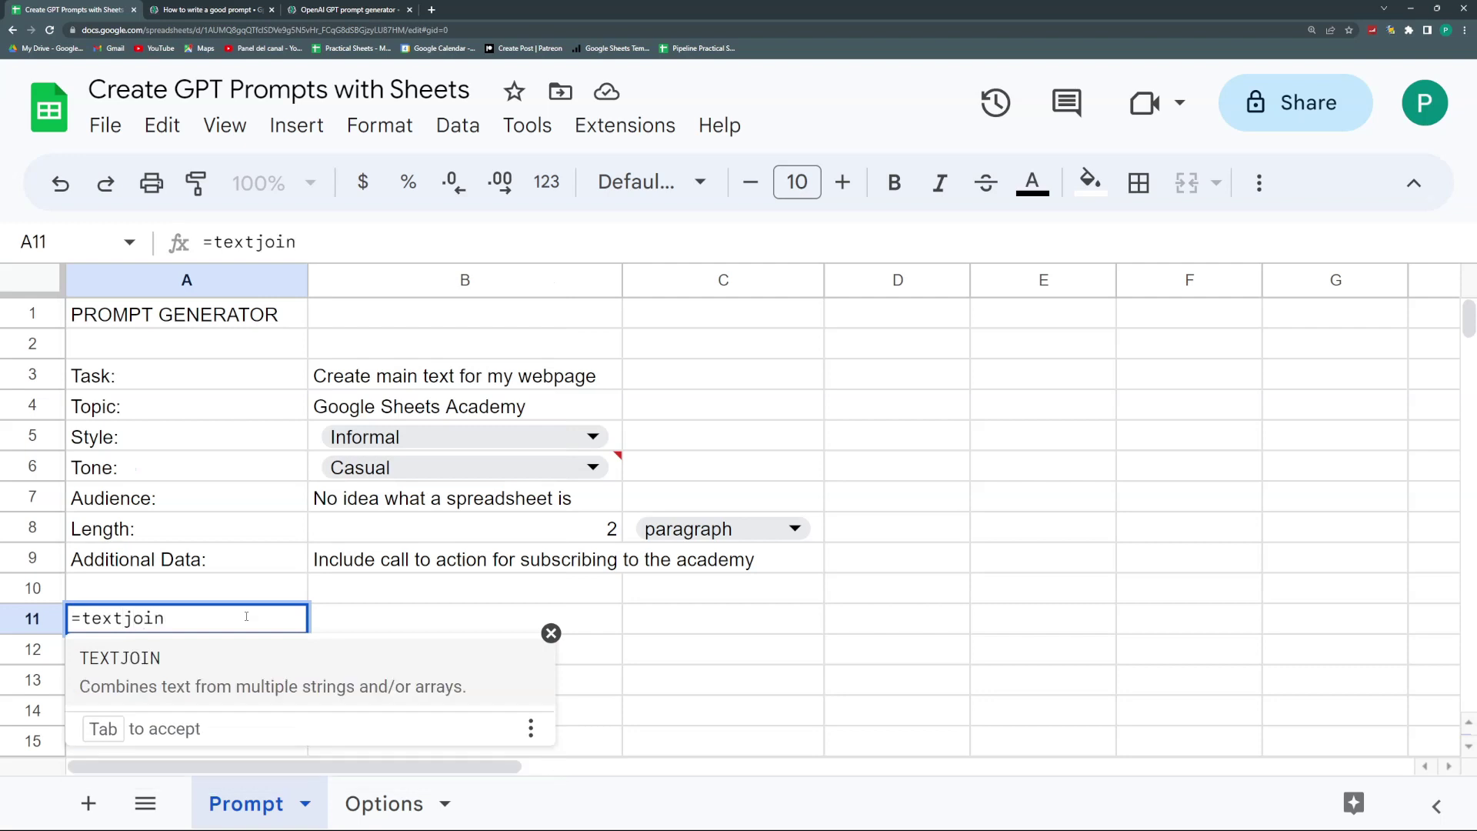
type("(")
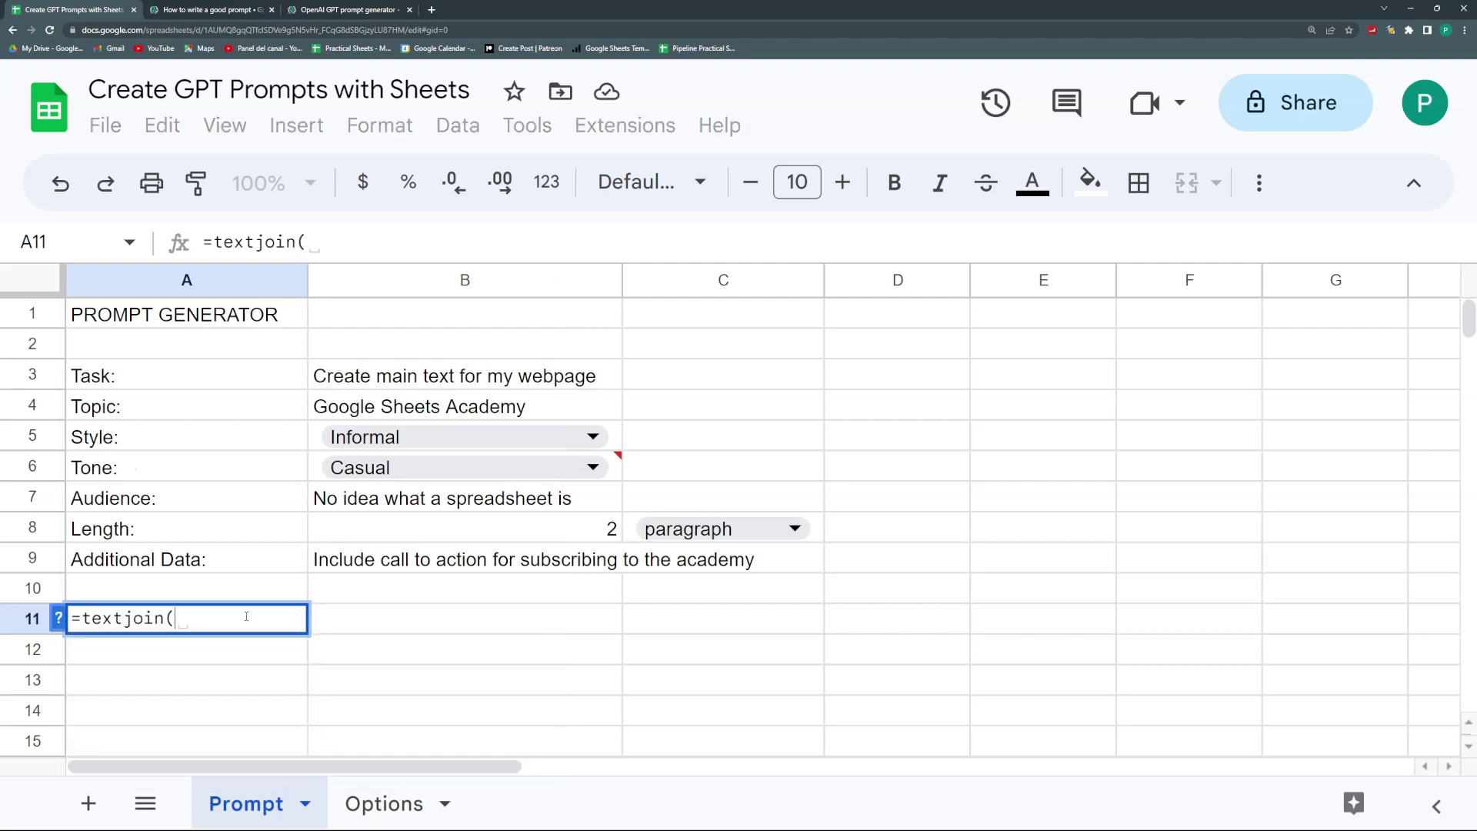
left_click(57, 618)
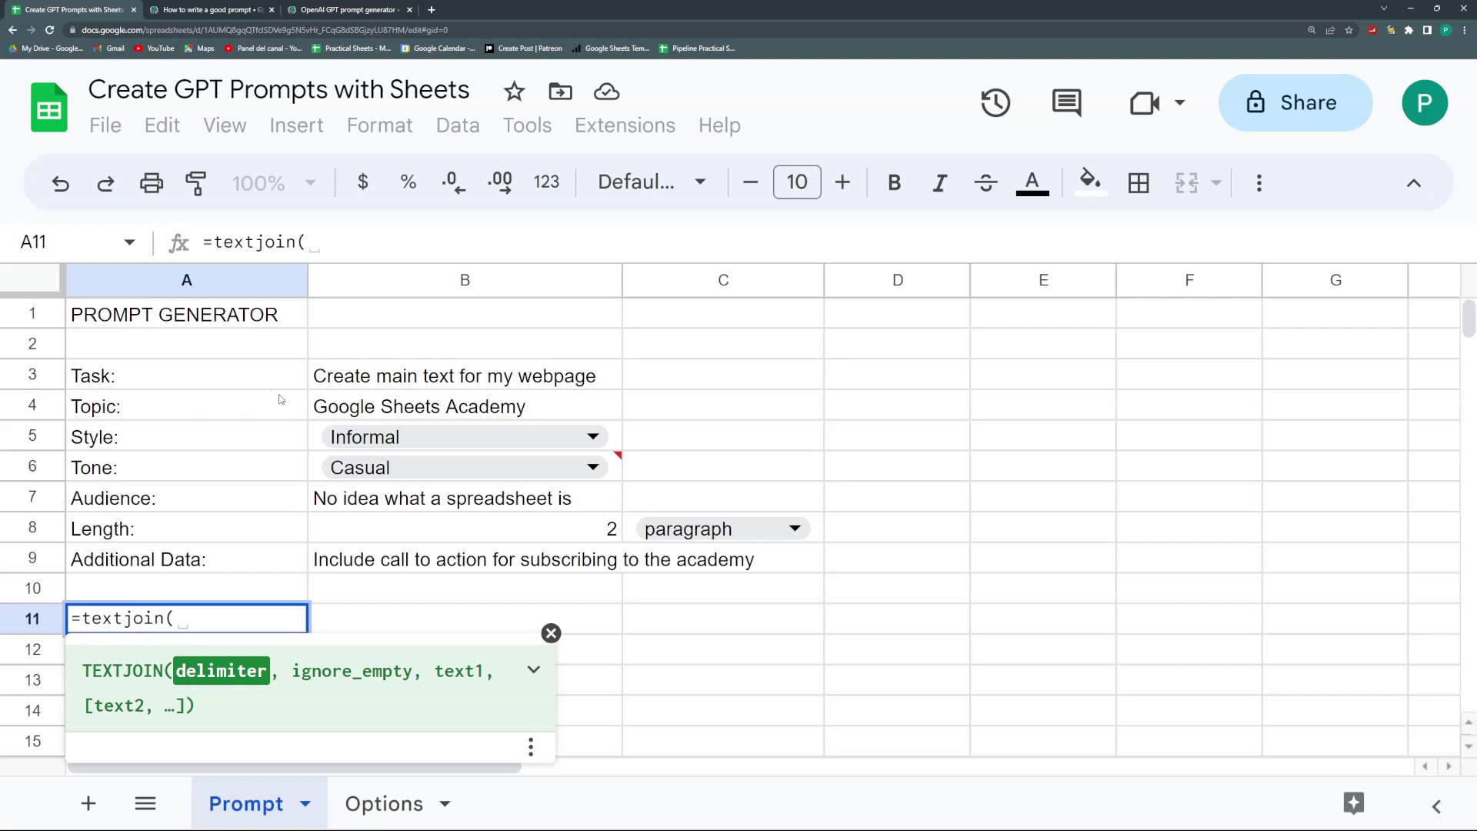
type("\" \",")
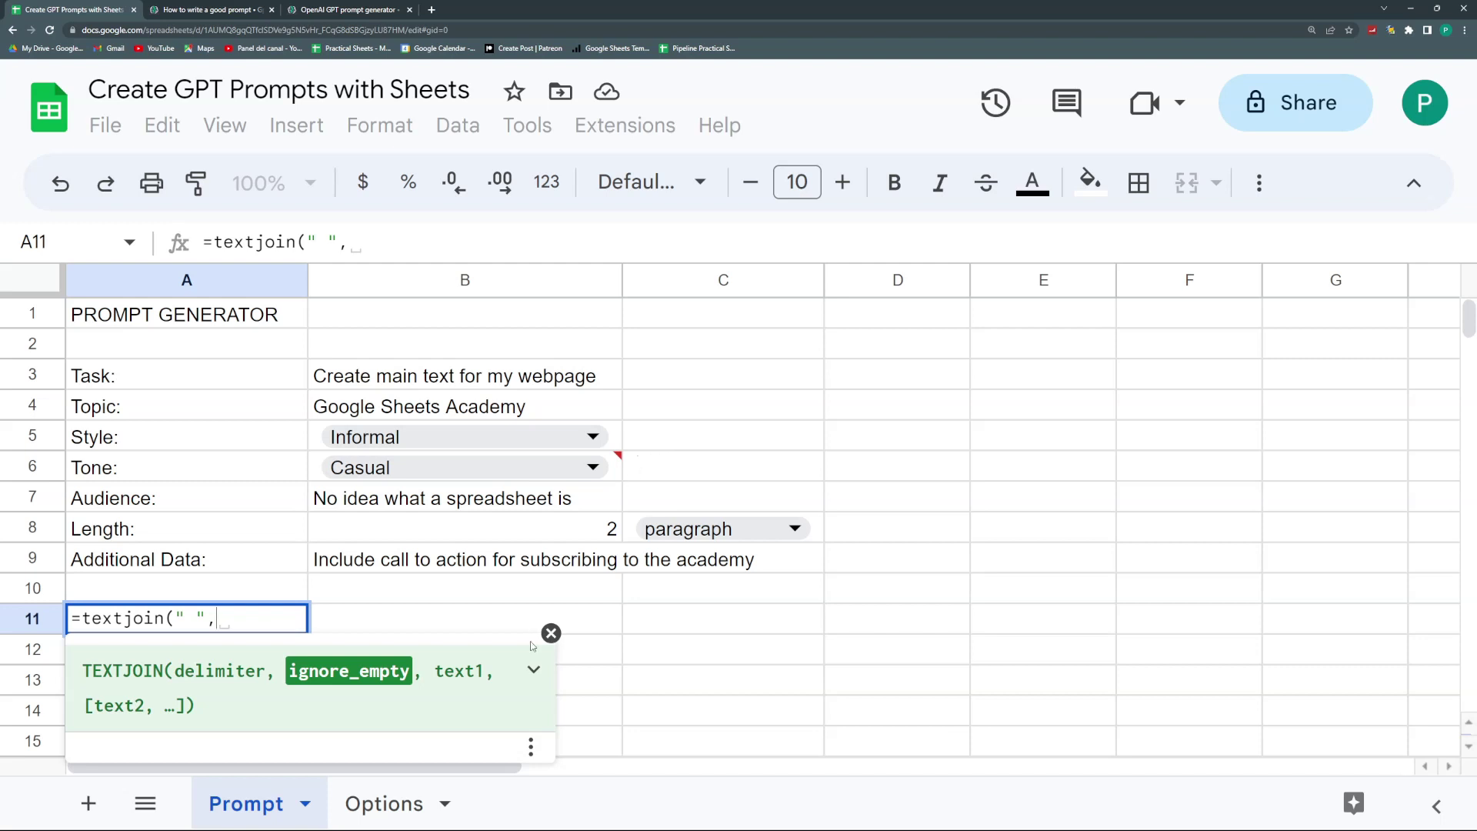
left_click(530, 672)
scroll(431, 751, "down", 5)
left_click(551, 633)
scroll(593, 626, "down", 3)
key("Escape")
scroll(308, 585, "down", 1)
- Enter =TEXTJOIN(" ",TRUE,A3:C9) in A11 and copy the joined prompt
type("=text")
left_click(229, 456)
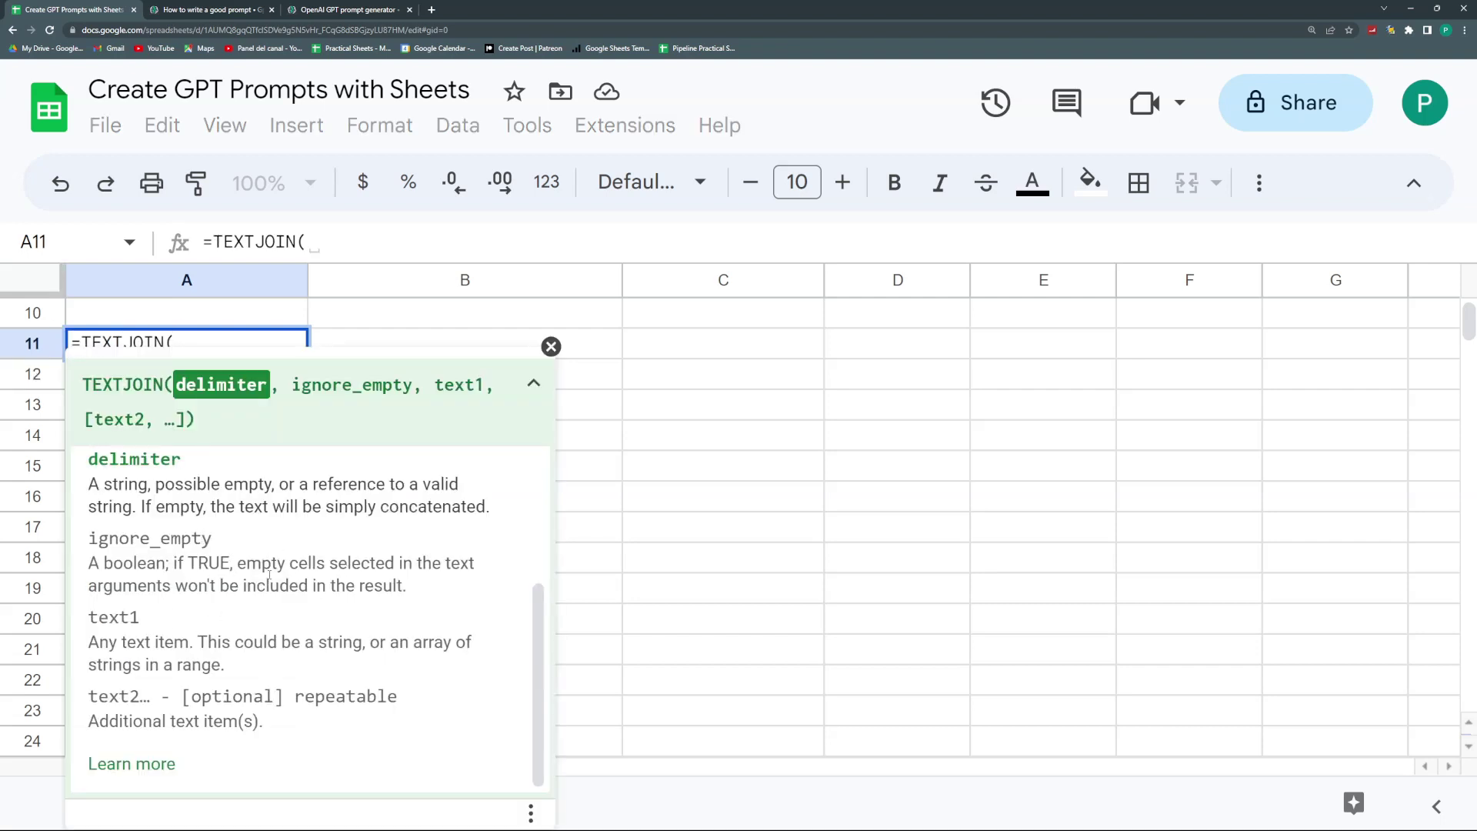
left_click(552, 347)
scroll(488, 488, "up", 4)
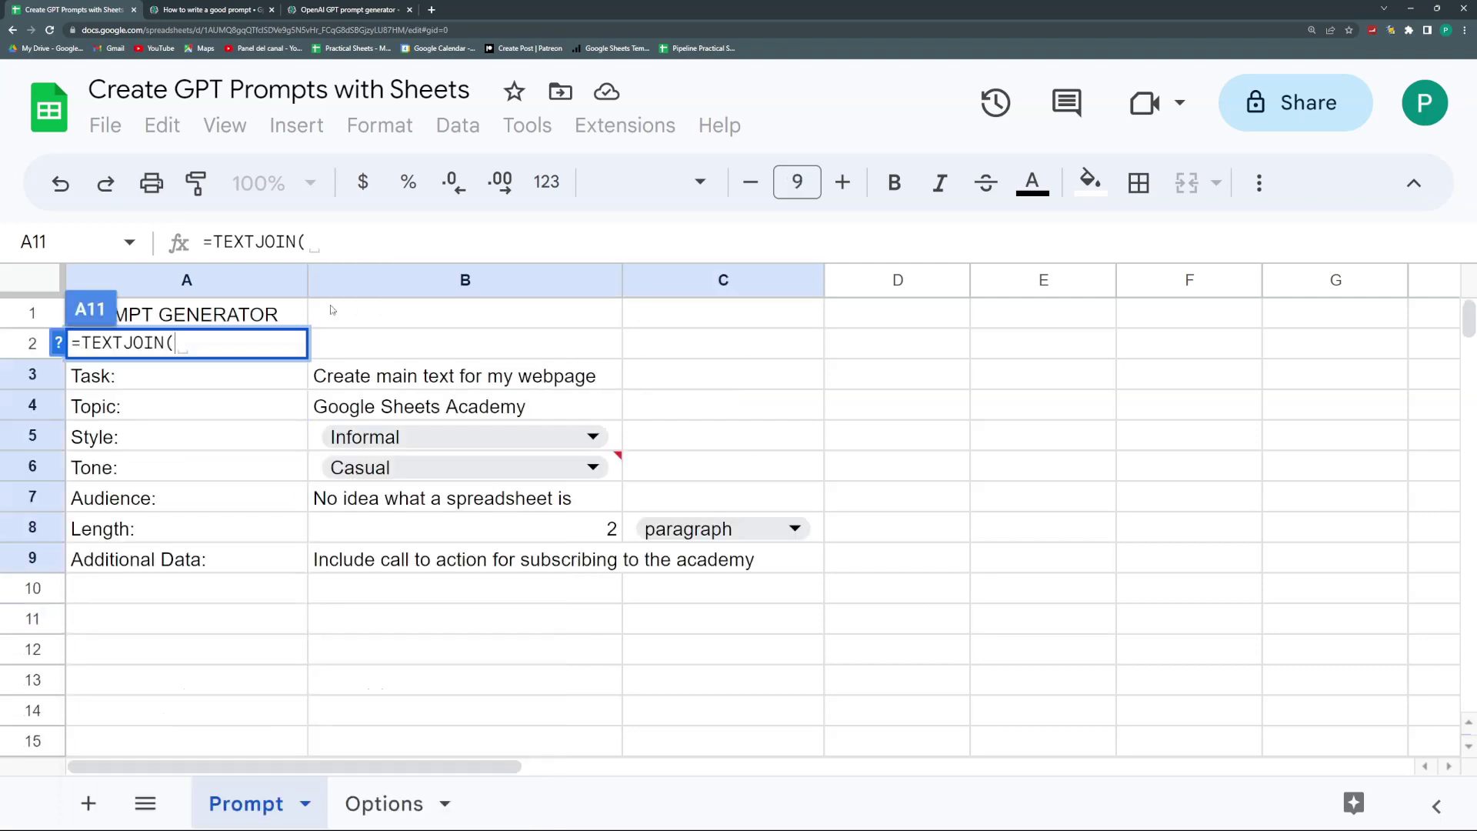
type("\"")
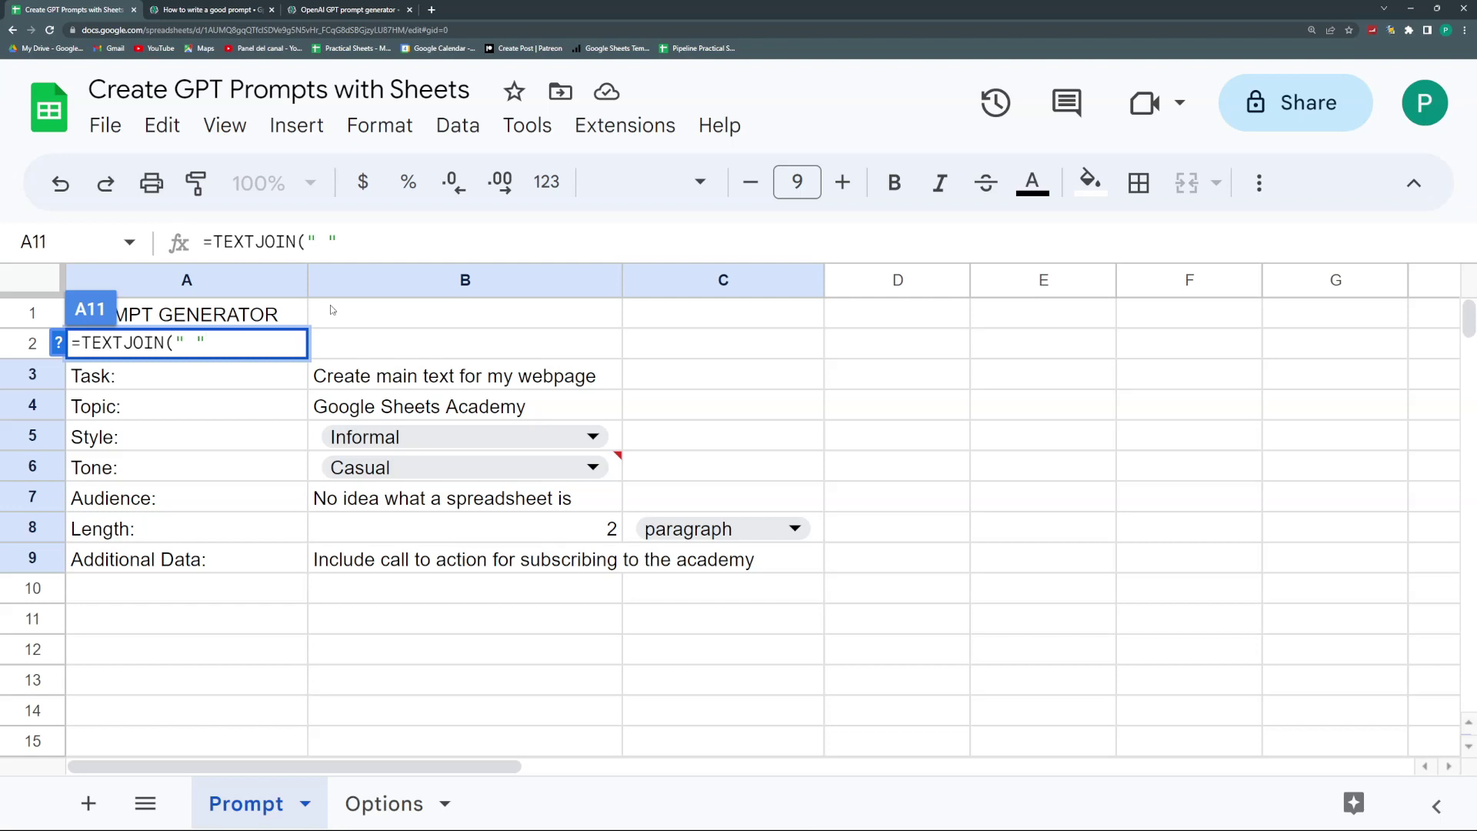
type(" \", ")
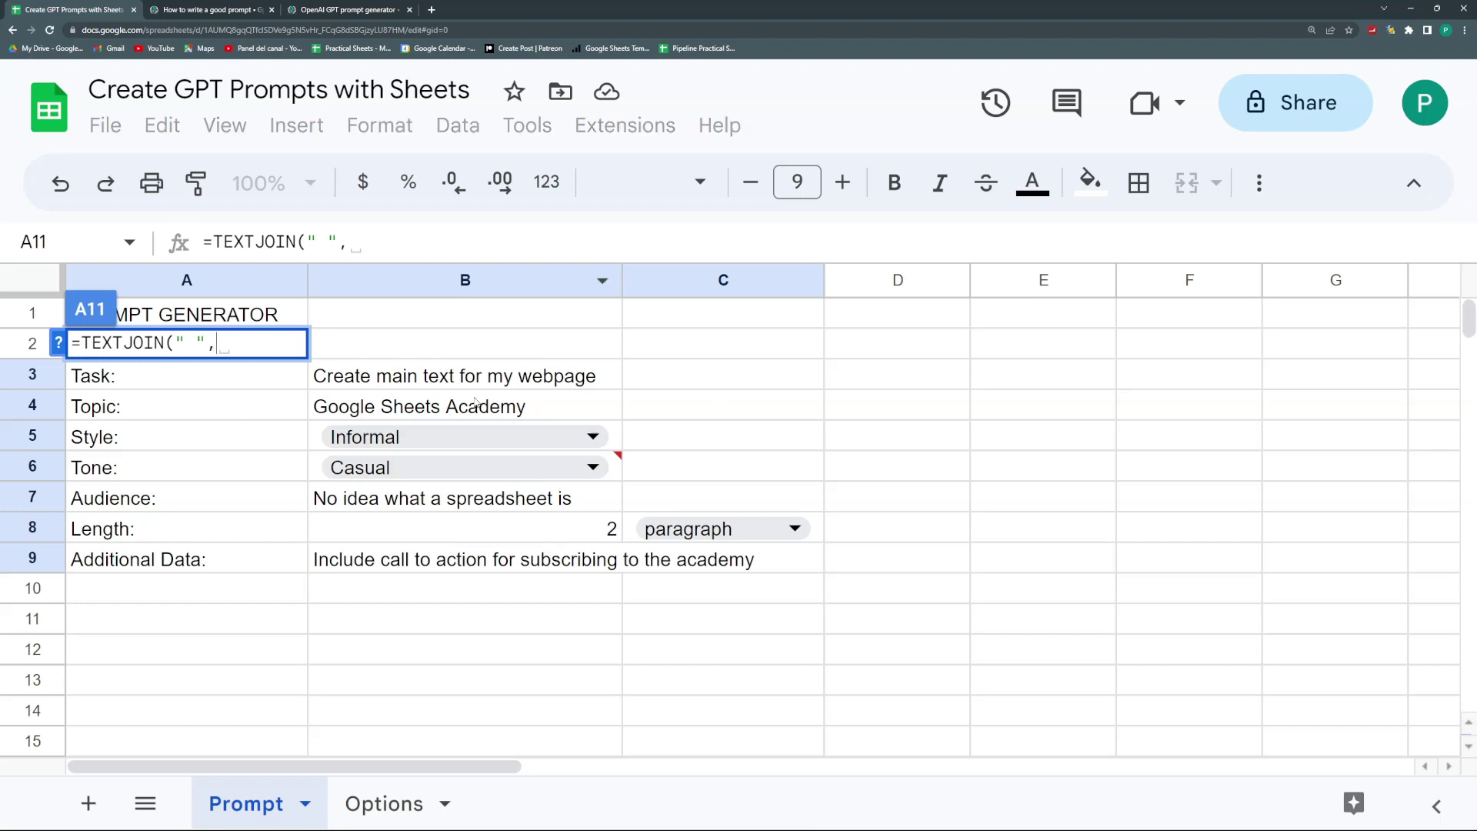
type("true,")
left_click_drag(727, 560, 255, 390)
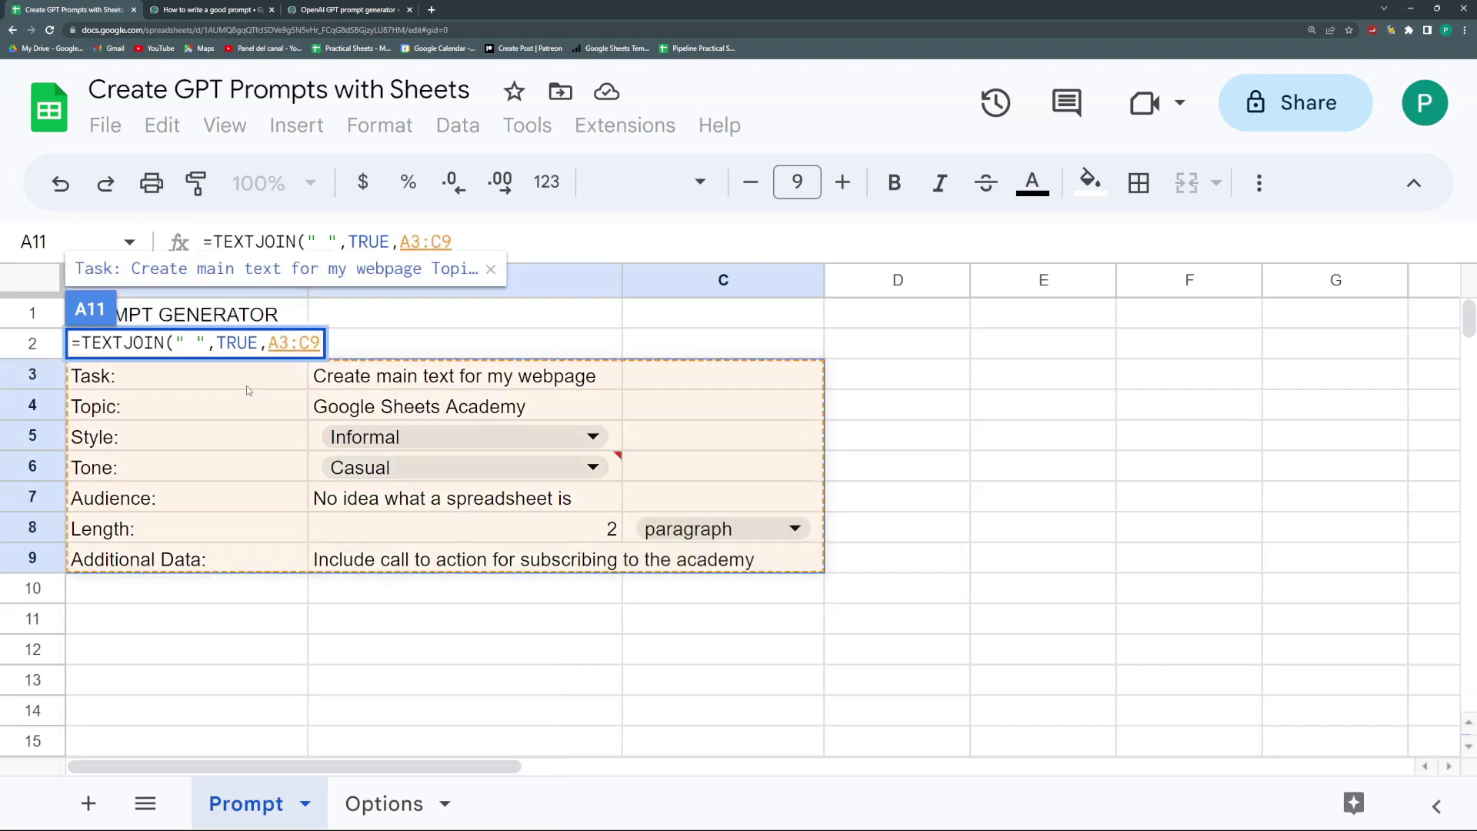
key("Return")
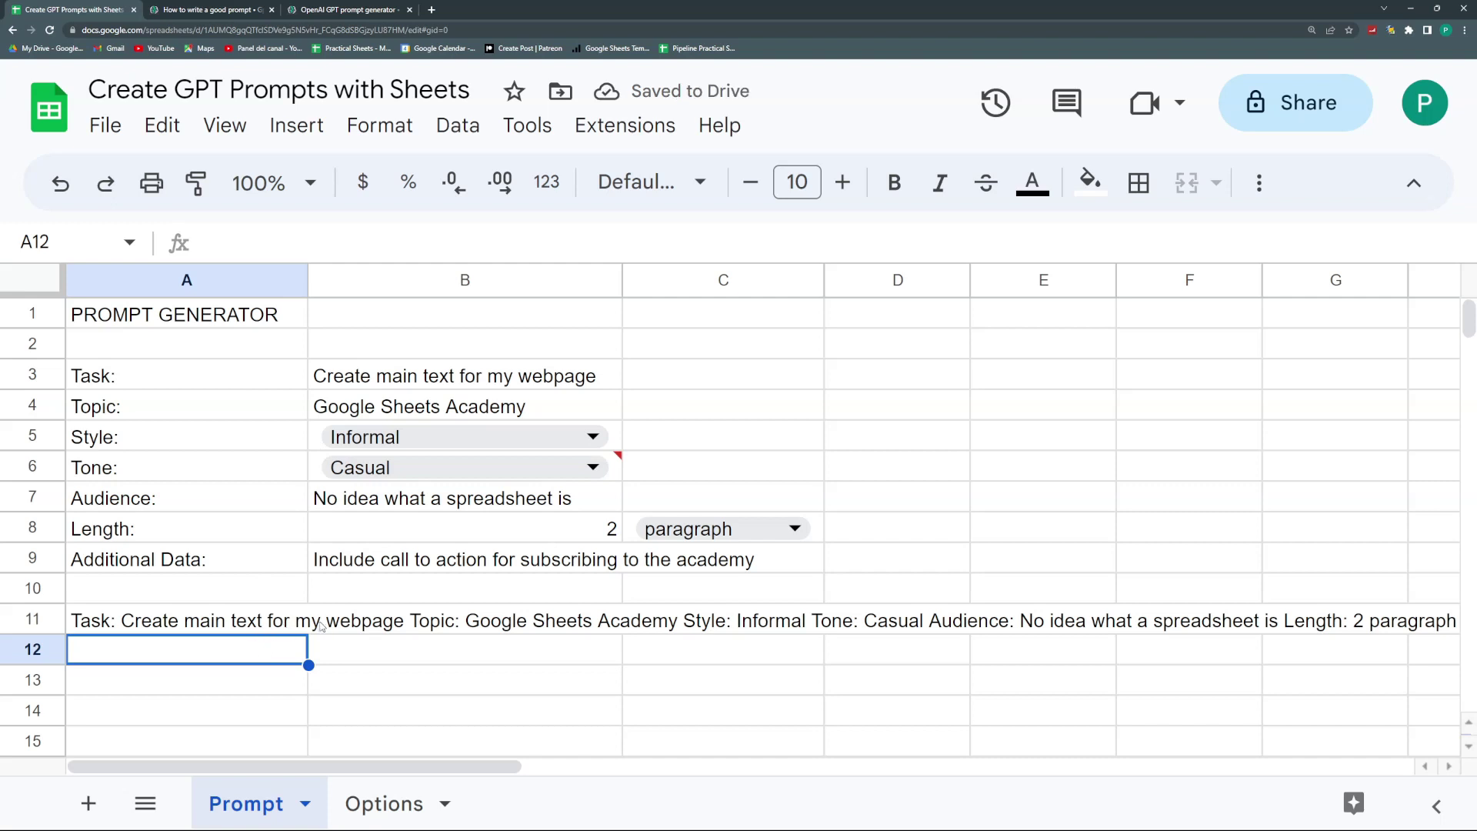
left_click(242, 626)
key("ctrl+c")
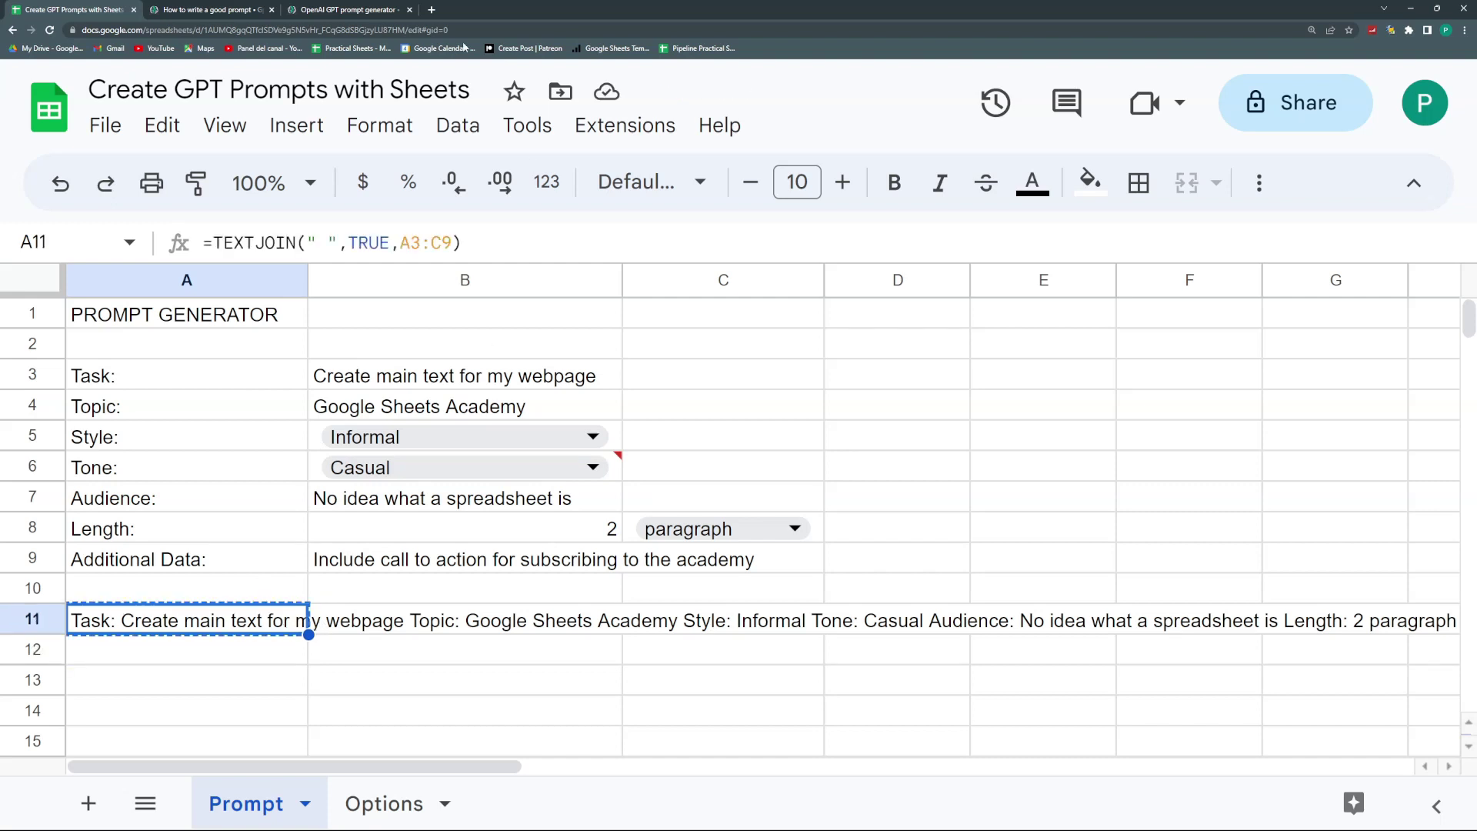
- Send the copied prompt to ChatGPT and select its full three-paragraph Google Sheets Academy reply
left_click(433, 10)
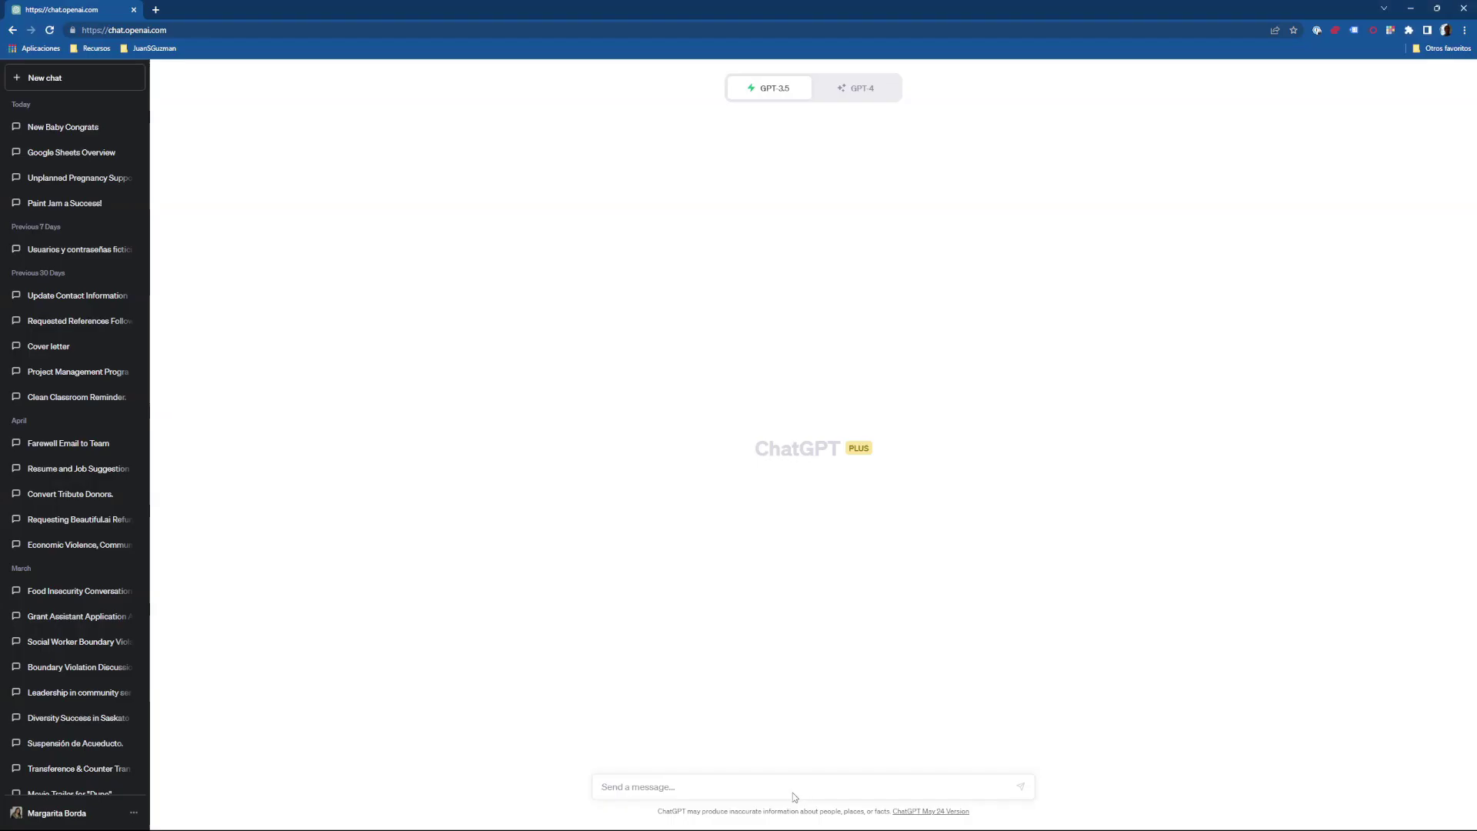
key("ctrl+v")
key("Return")
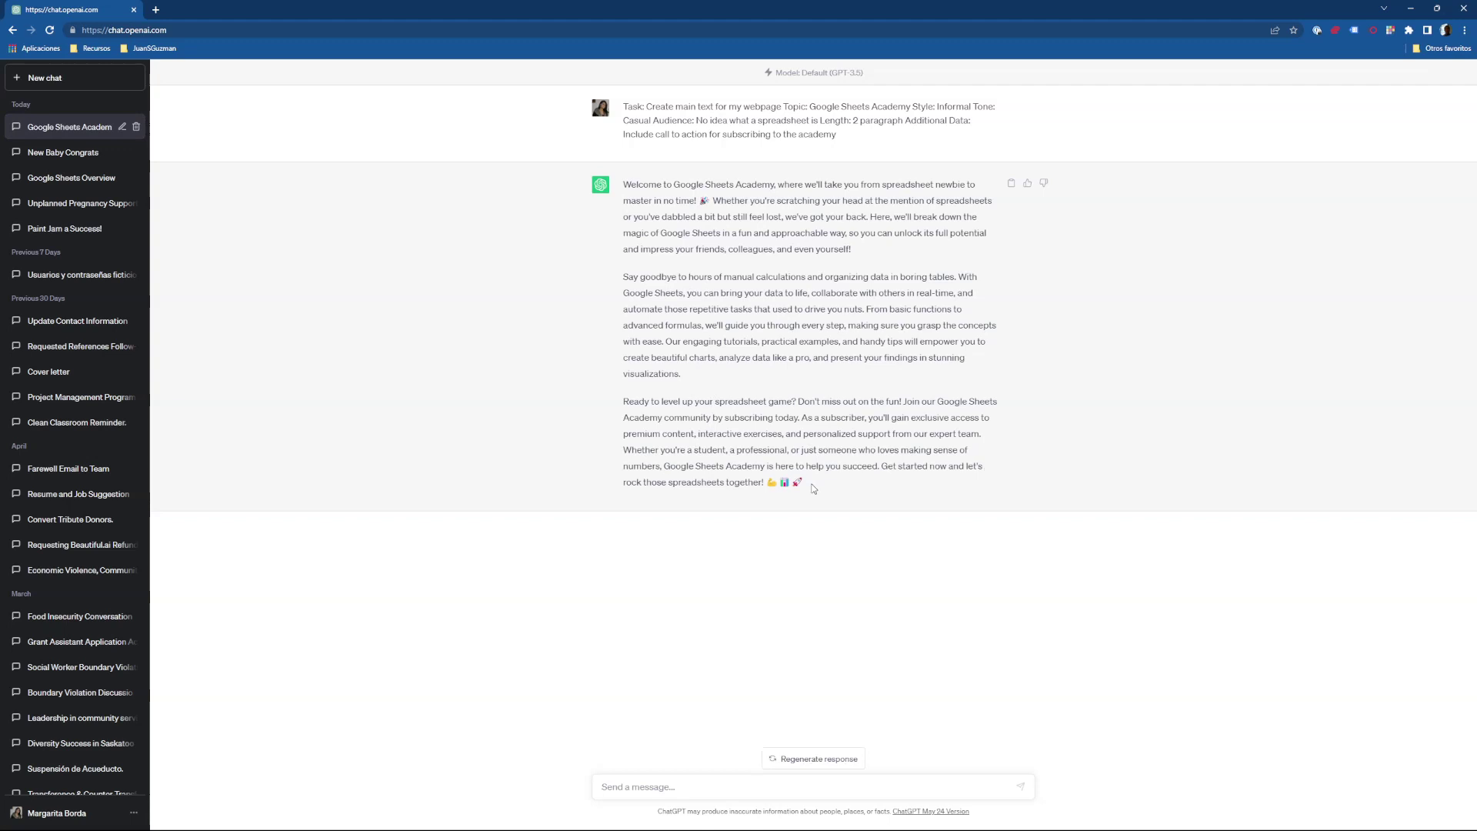
left_click_drag(814, 489, 615, 196)
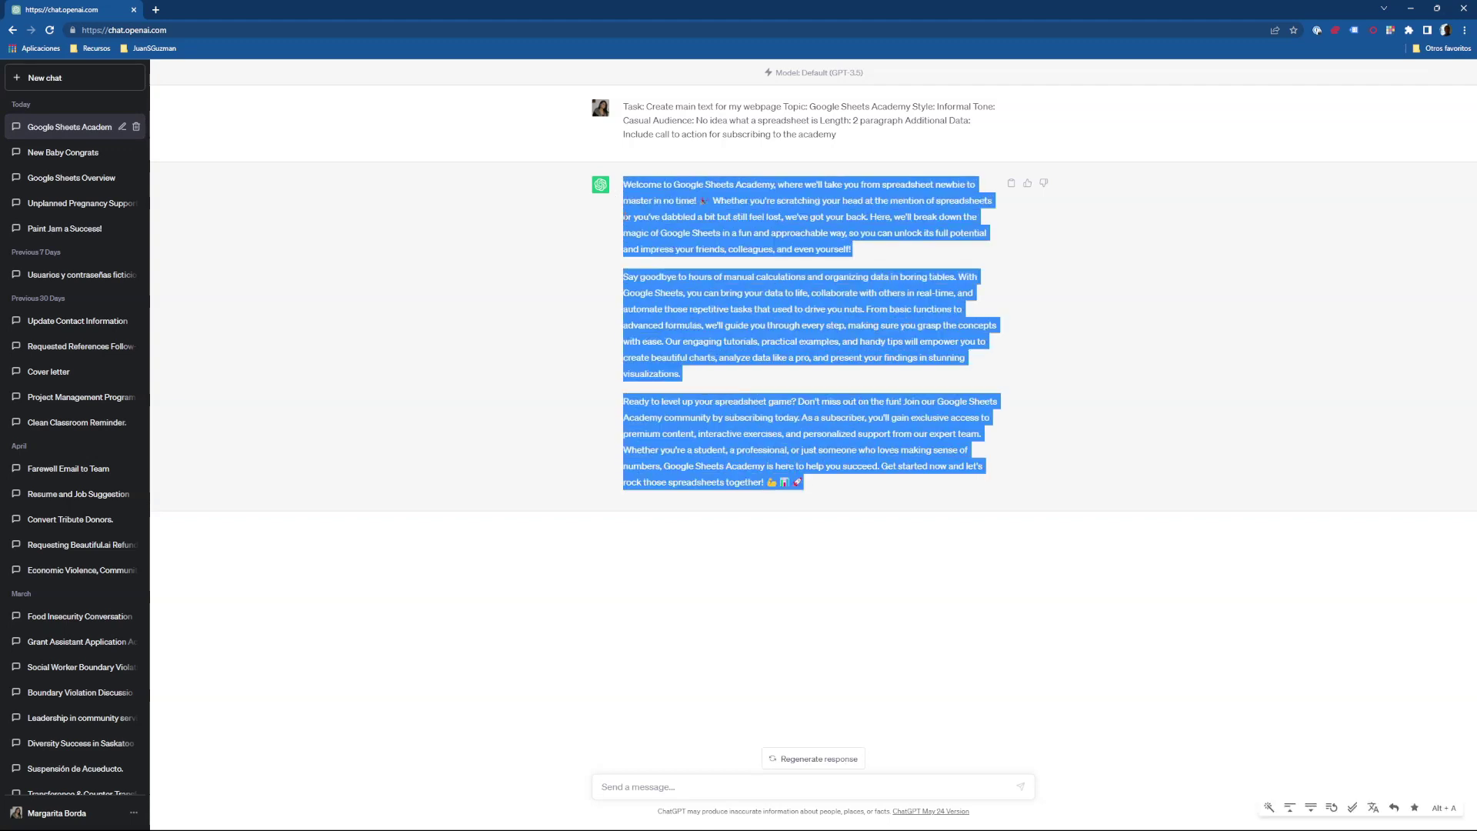
- Back in the spreadsheet, label cell A13 'Output'
key("alt+Tab")
left_click(189, 693)
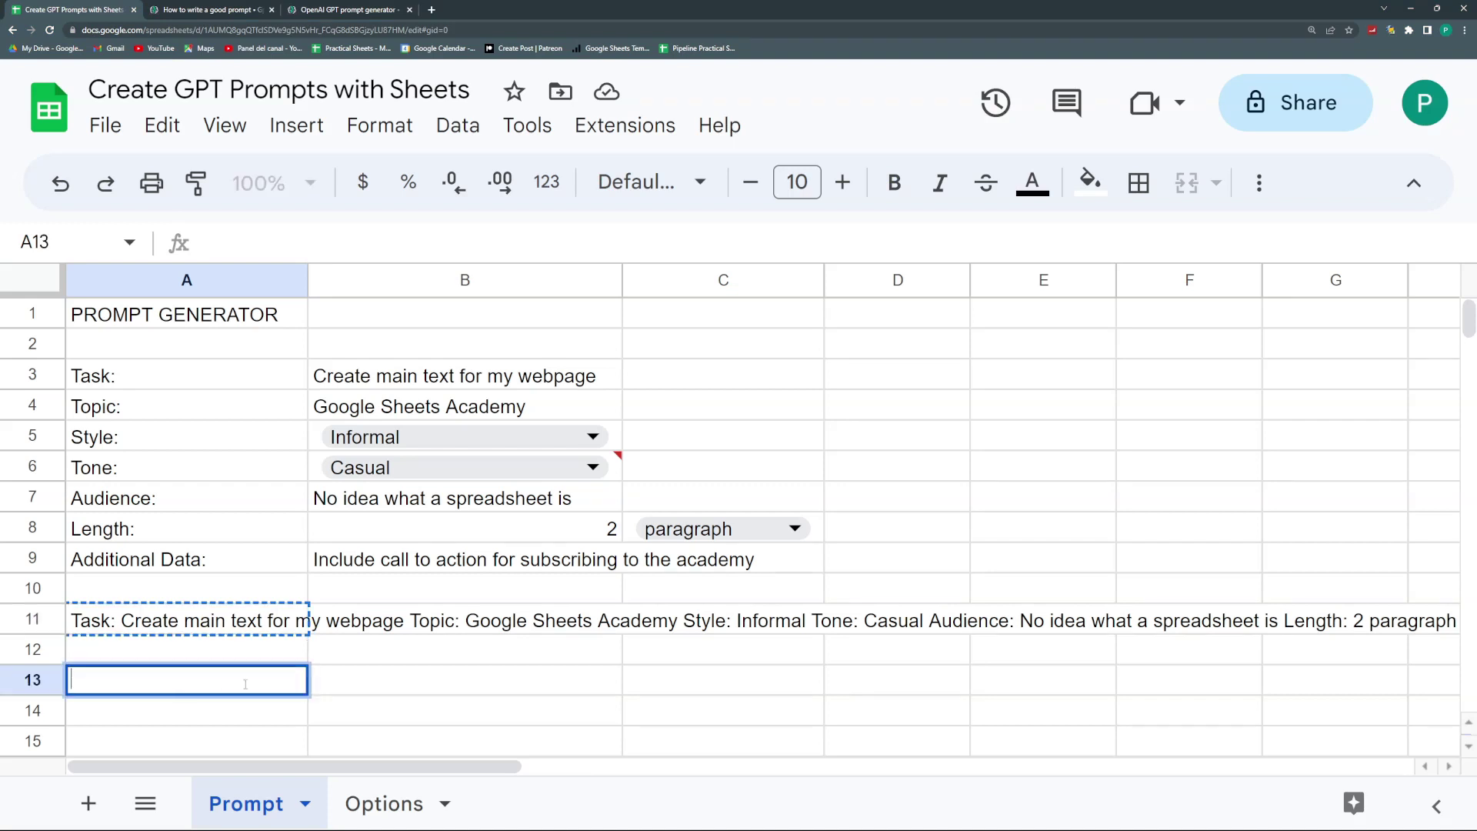
left_click(331, 693)
left_click(241, 685)
type("Output")
key("Return")
- Paste the ChatGPT reply into B13 and check it against the prompt formula in A11
double_click(390, 679)
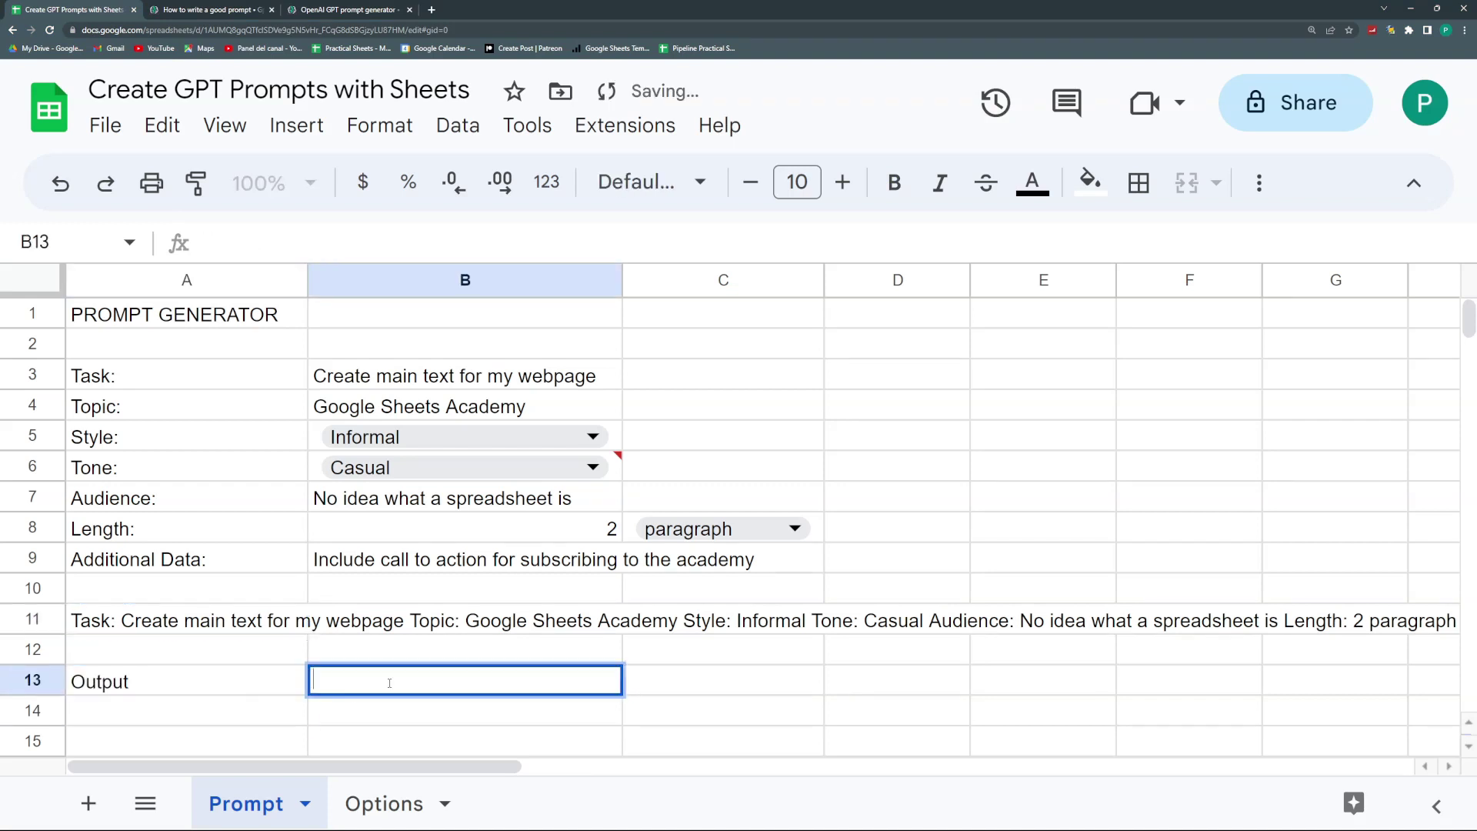
key("ctrl+v")
key("Return")
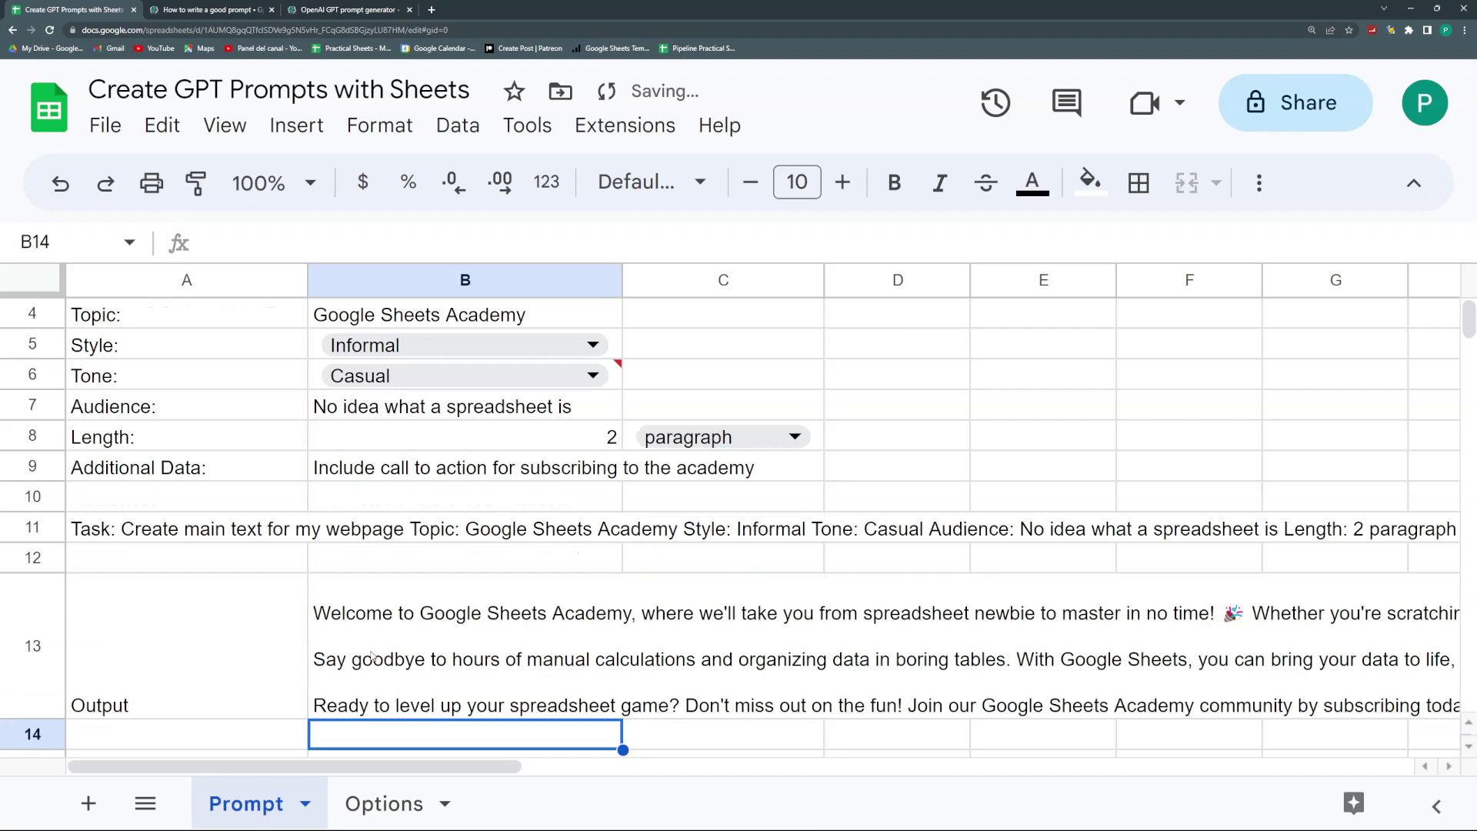
left_click(372, 656)
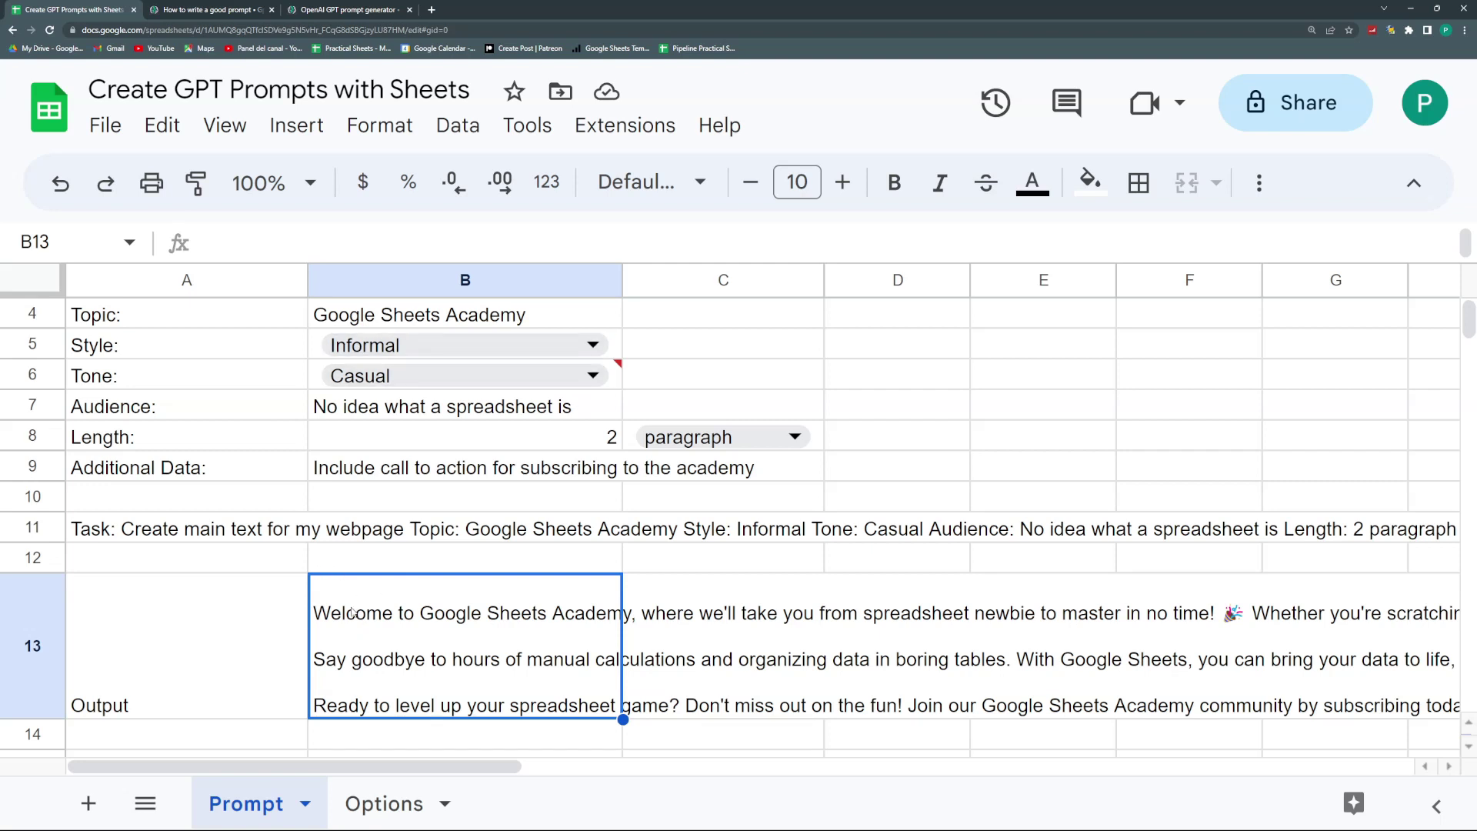
left_click(189, 531)
left_click(218, 650)
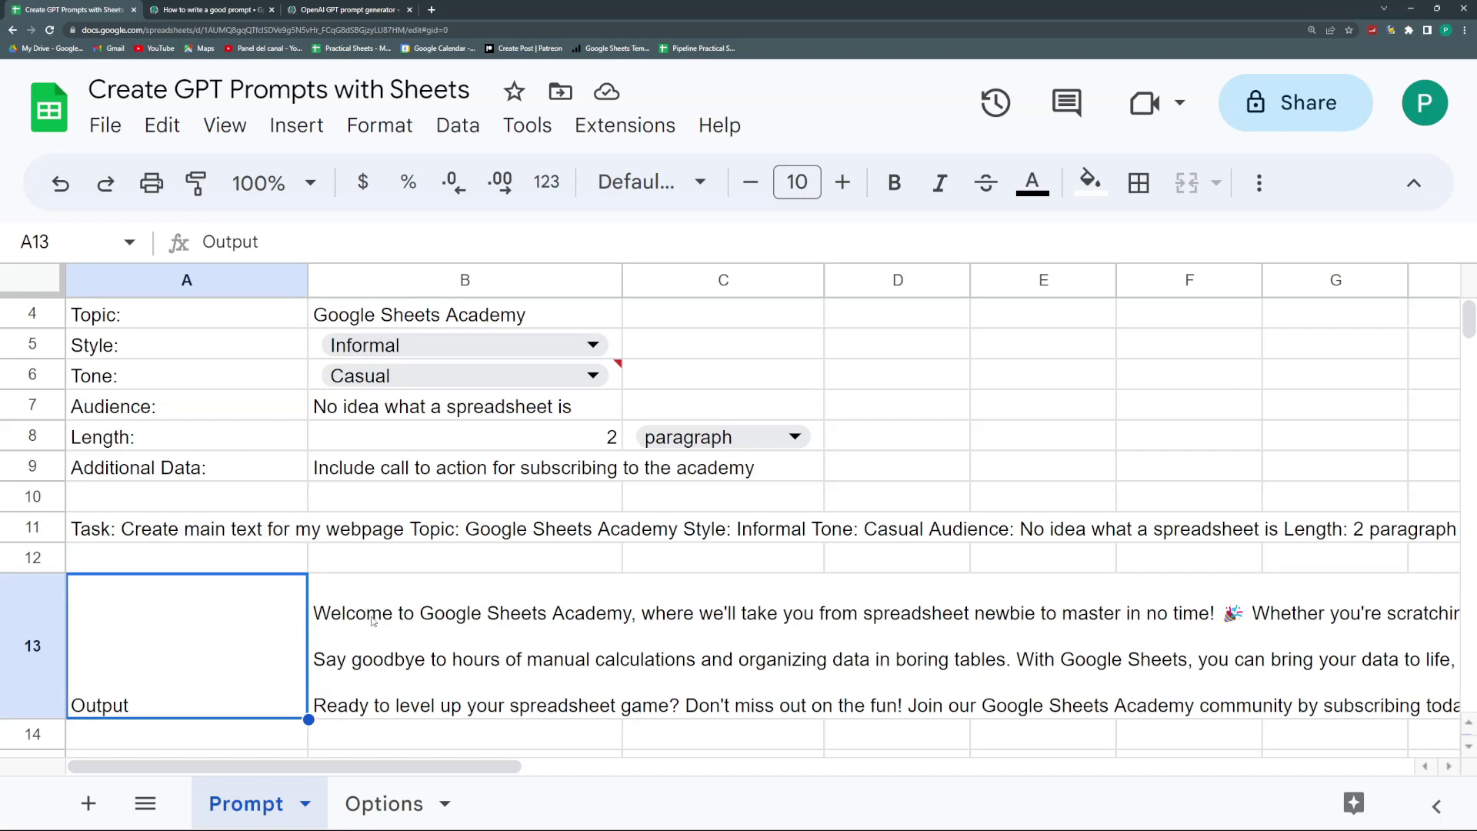
scroll(407, 583, "up", 1)
scroll(408, 582, "down", 2)
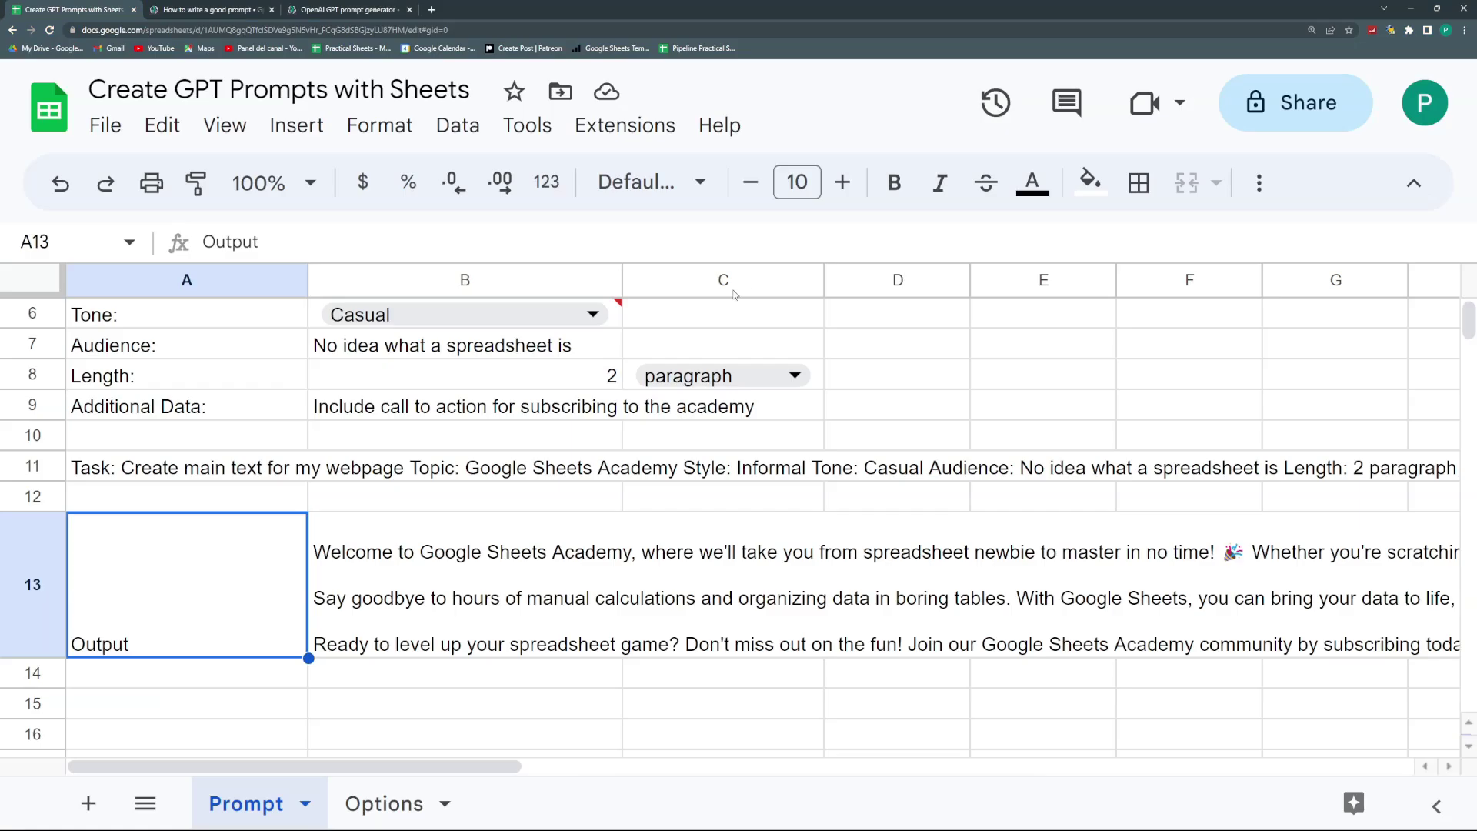
- Check the Extensions menu and the prompt-writing guide, then return to the spreadsheet
left_click(624, 125)
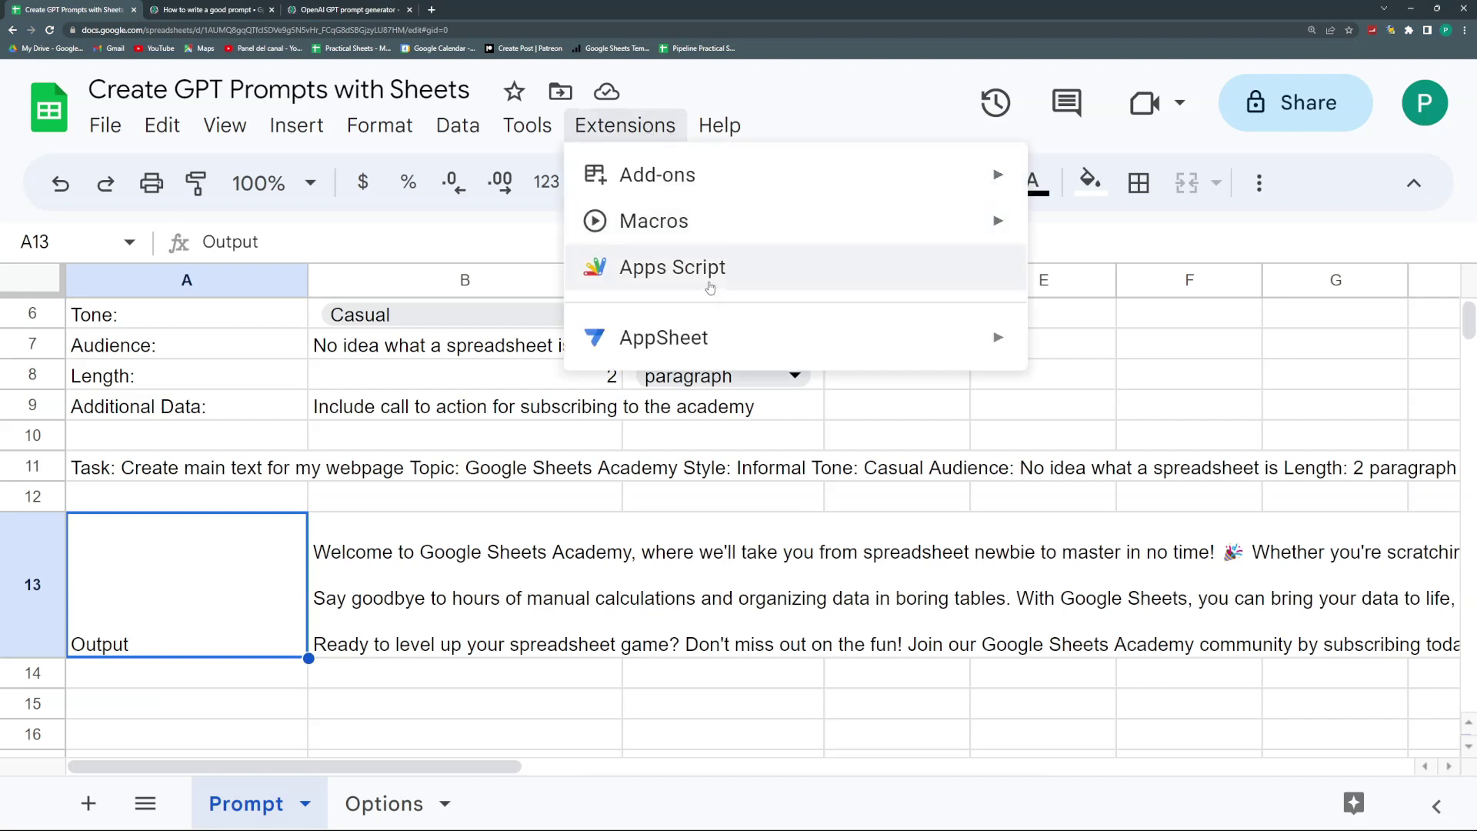
left_click(816, 96)
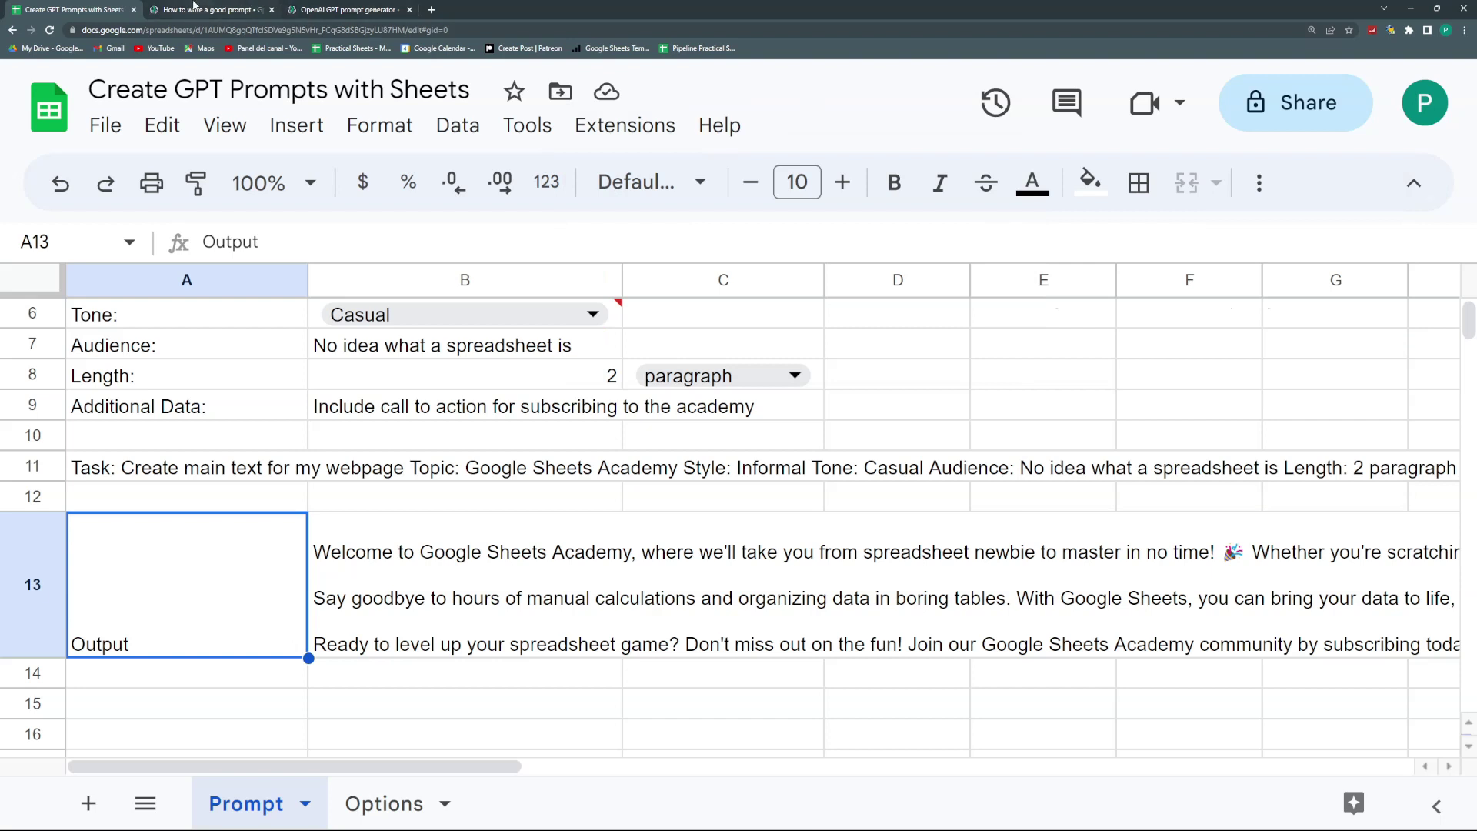
left_click(205, 10)
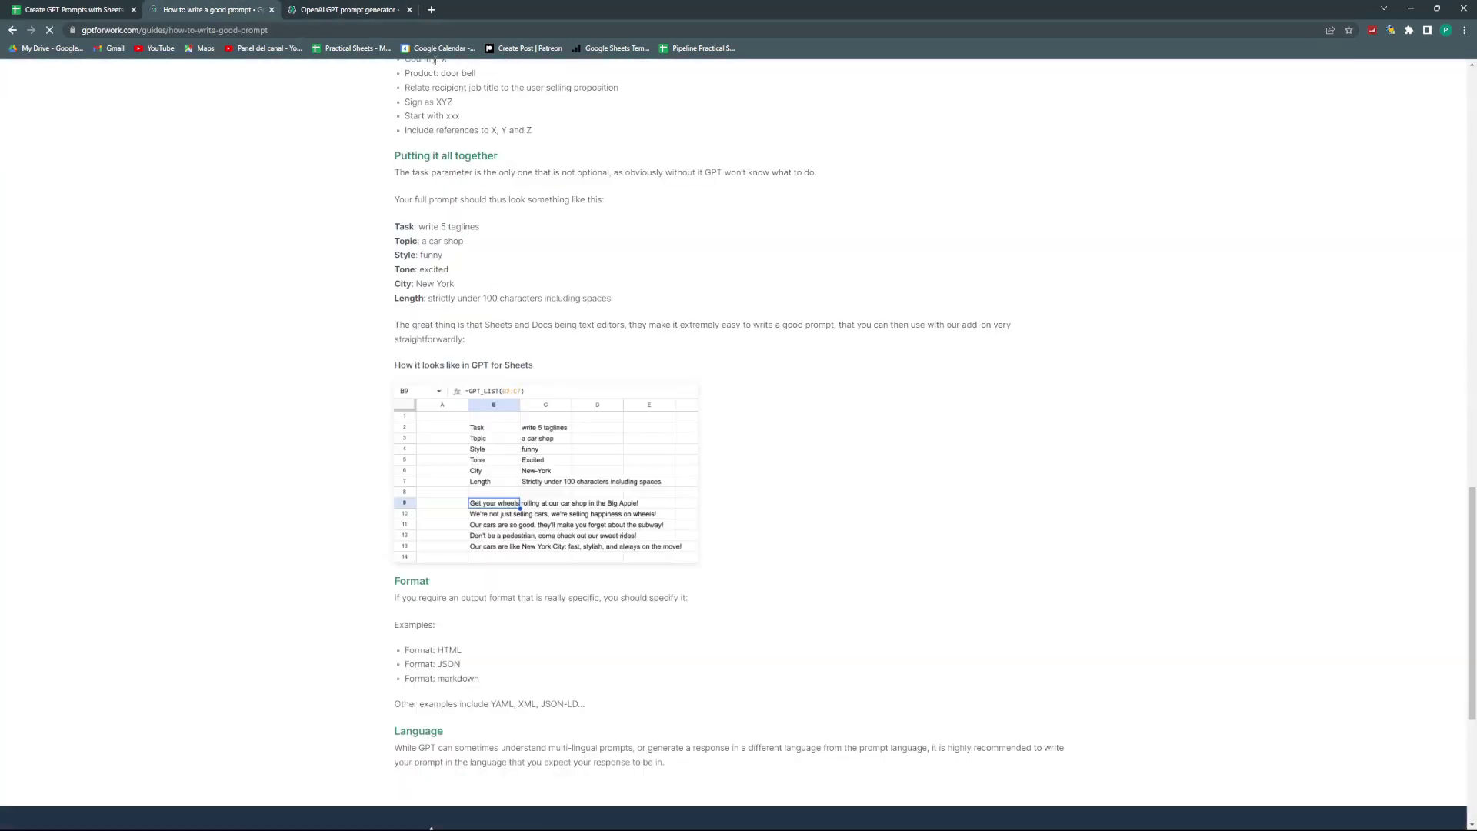
scroll(435, 62, "up", 3)
left_click(73, 9)
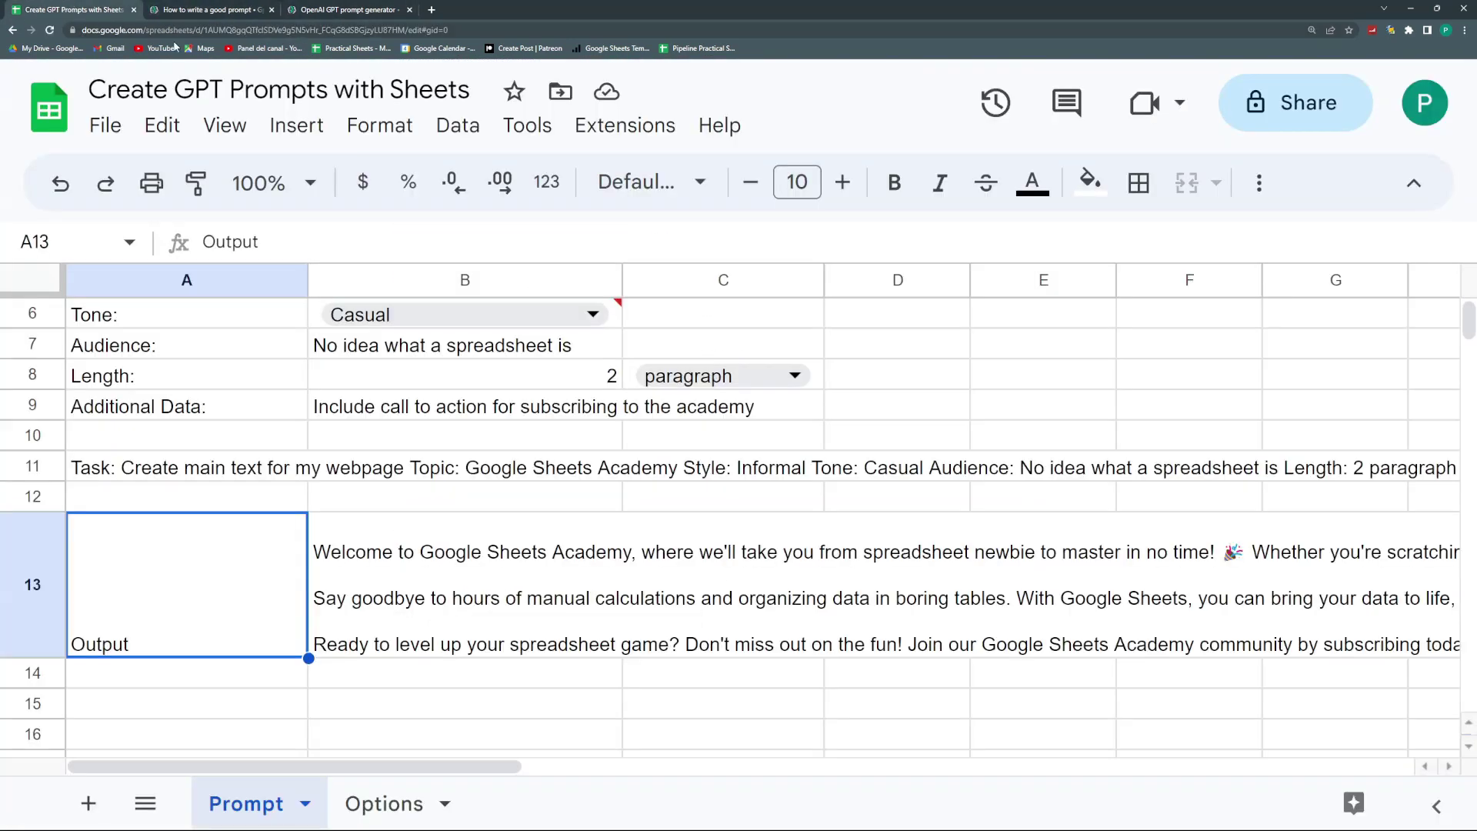
- Search the add-on marketplace for 'gpt' and open the GPT for Sheets and Docs page
left_click(624, 124)
mouse_move(895, 184)
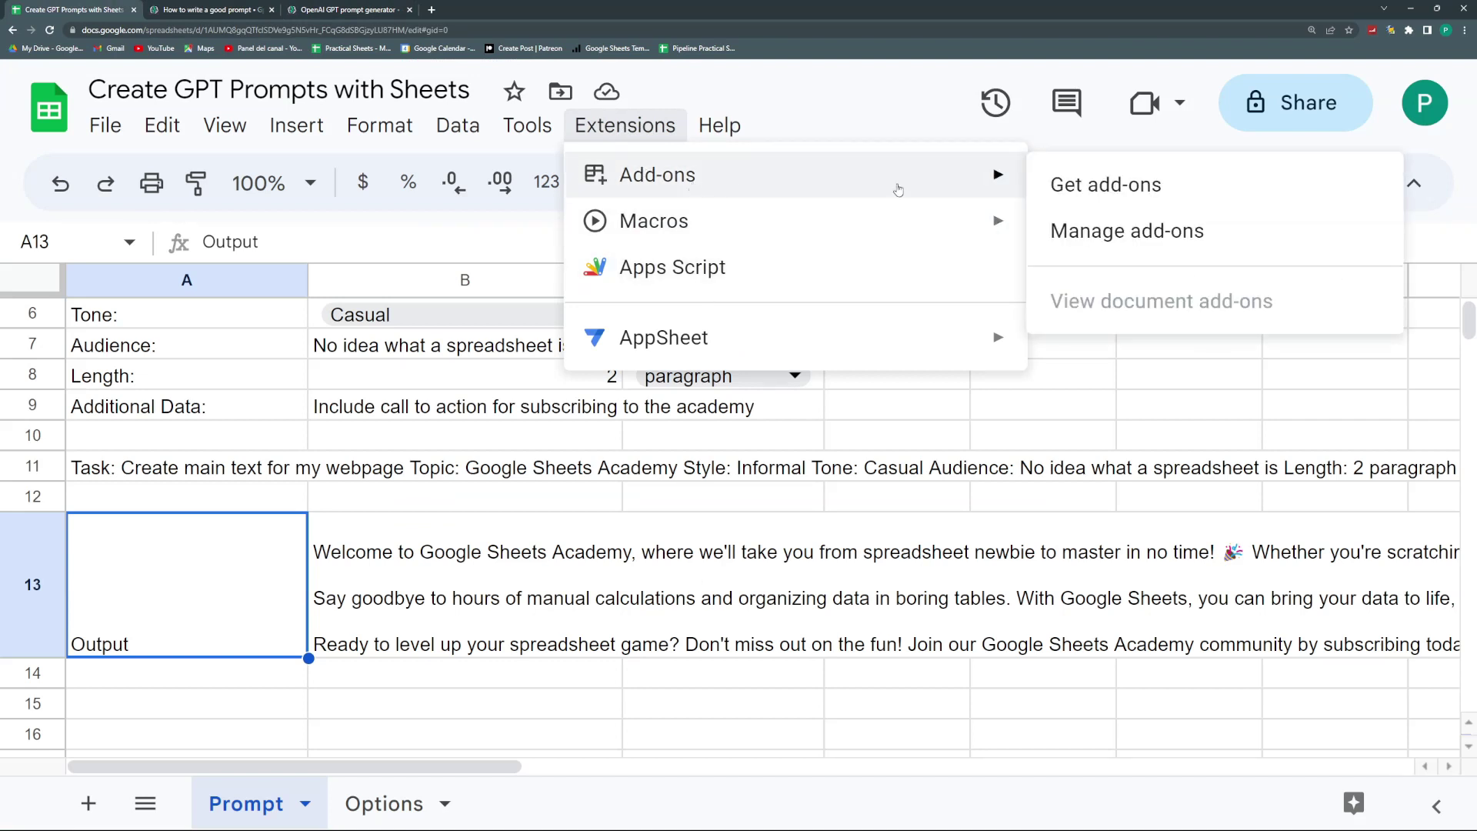
left_click(1075, 187)
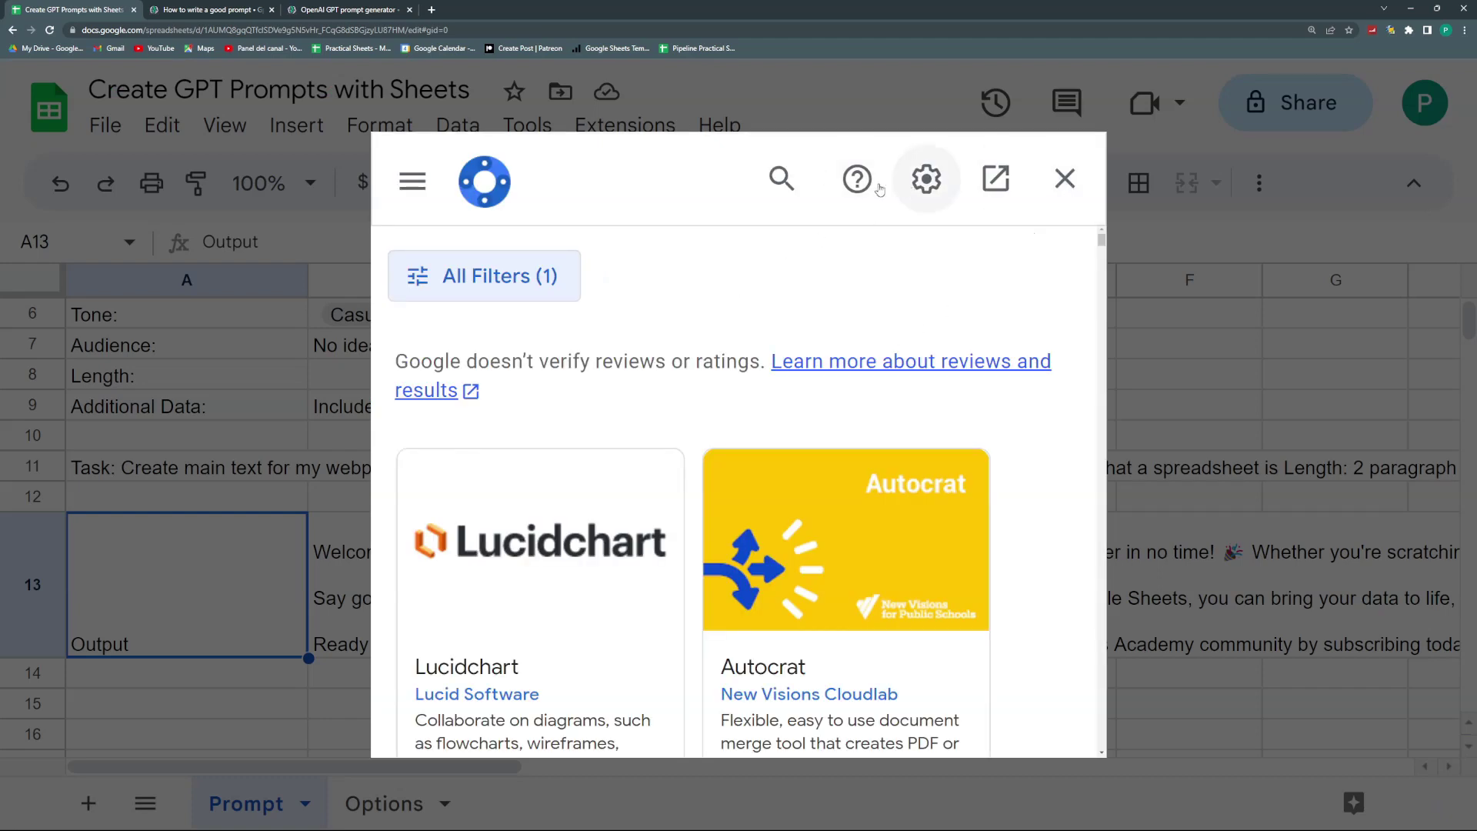
left_click(783, 179)
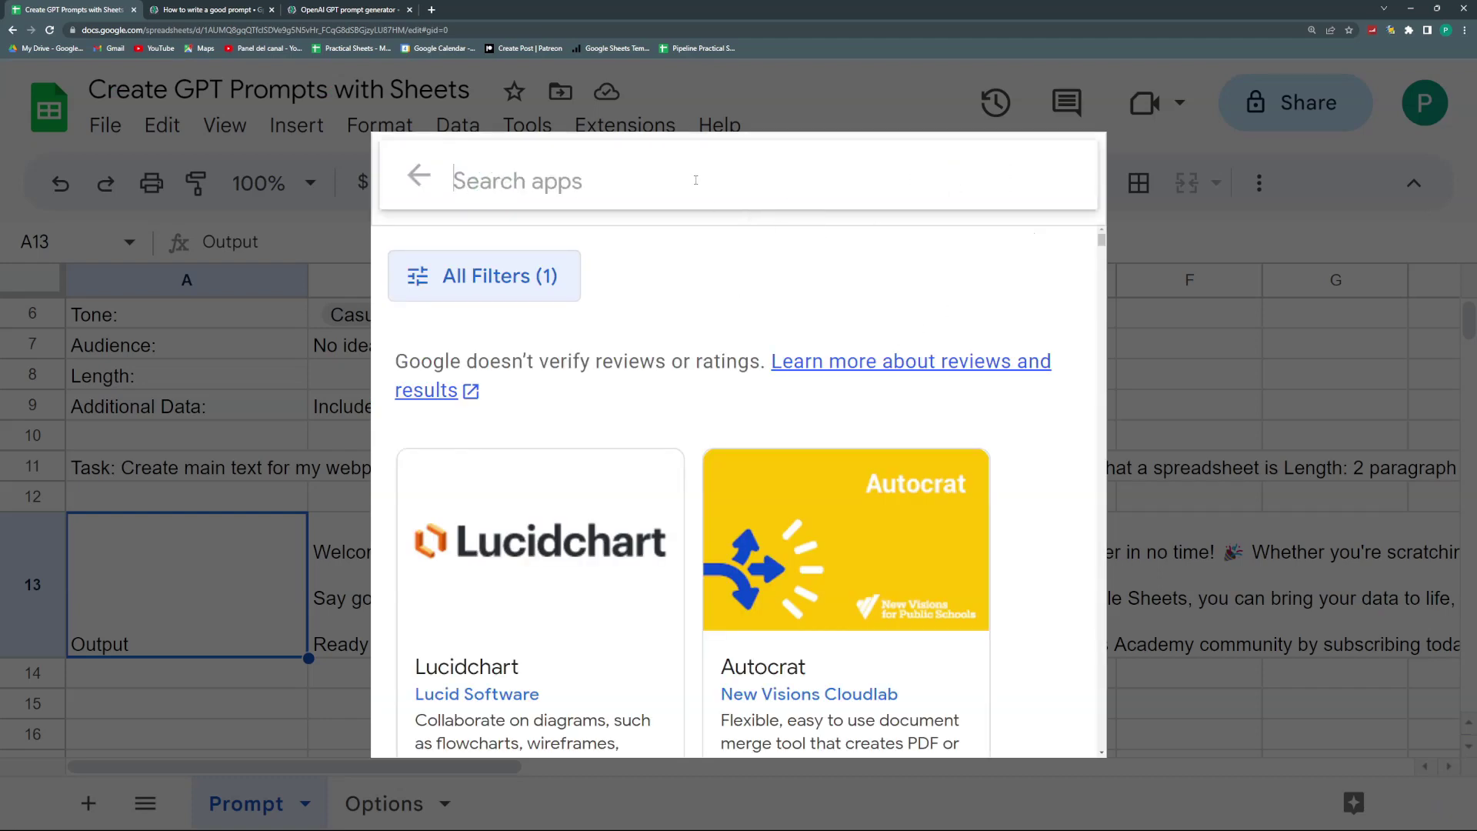
type("gpt")
key("Down")
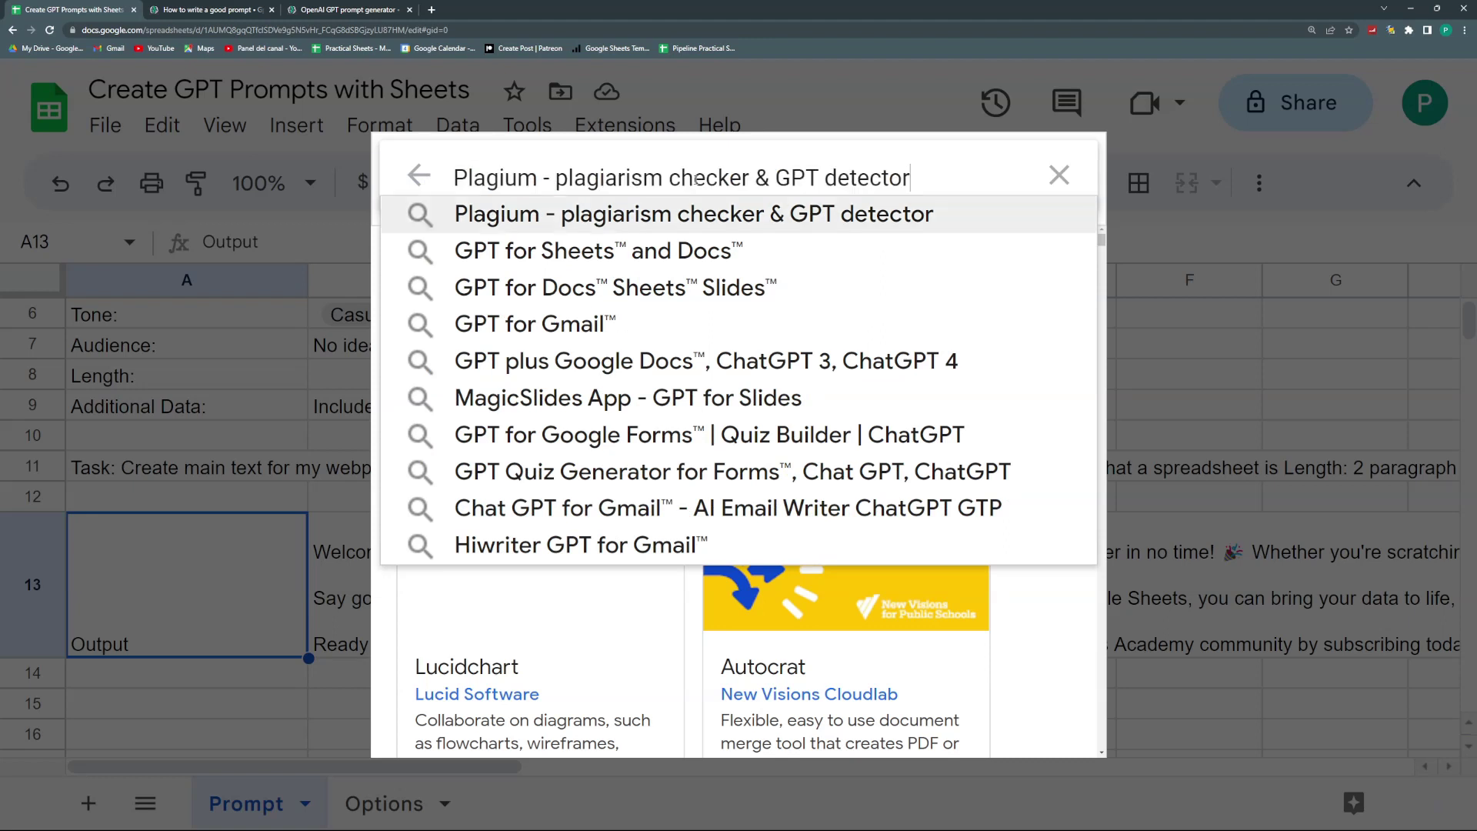
left_click(598, 250)
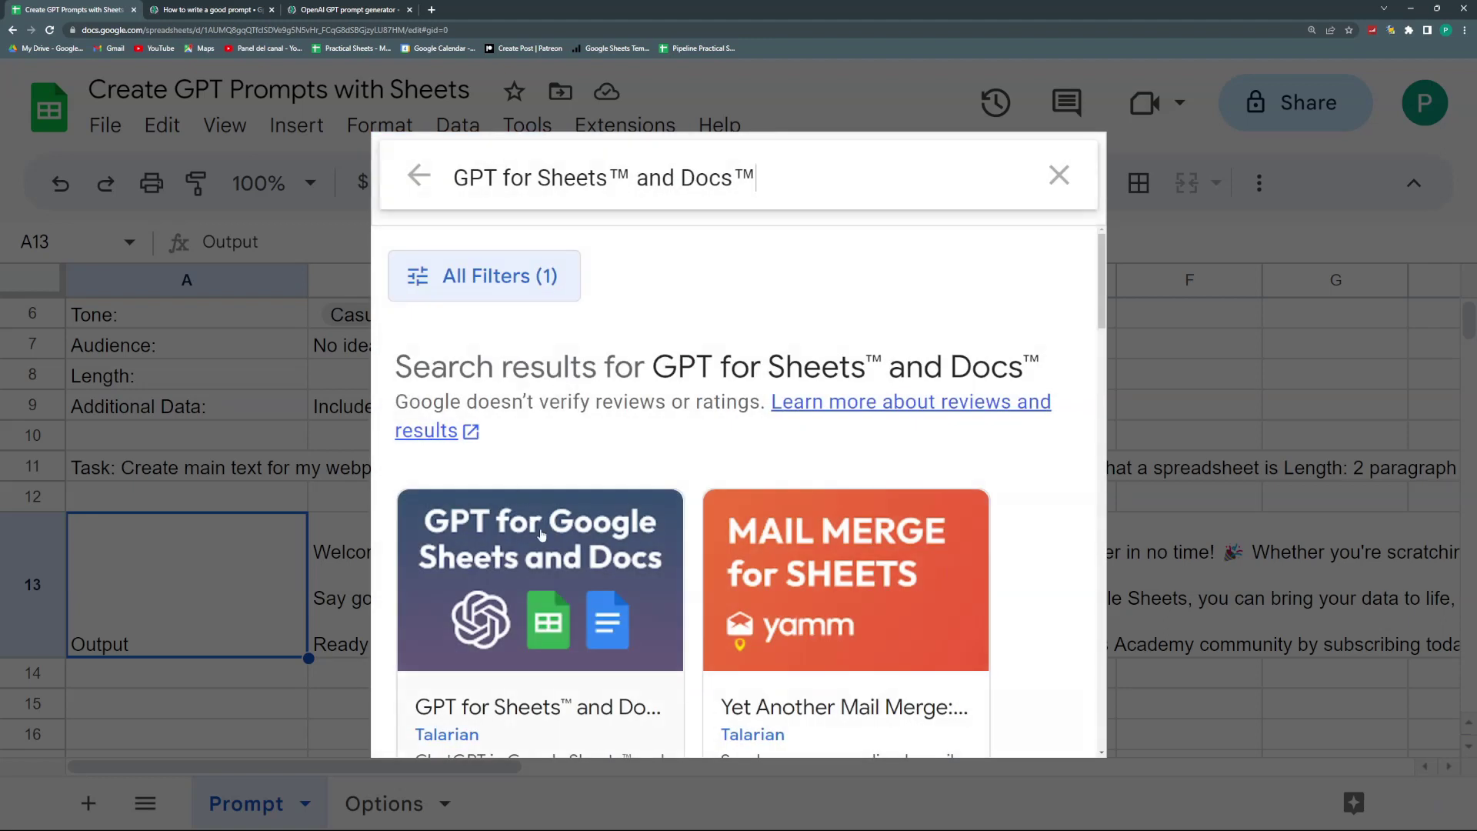
left_click(541, 537)
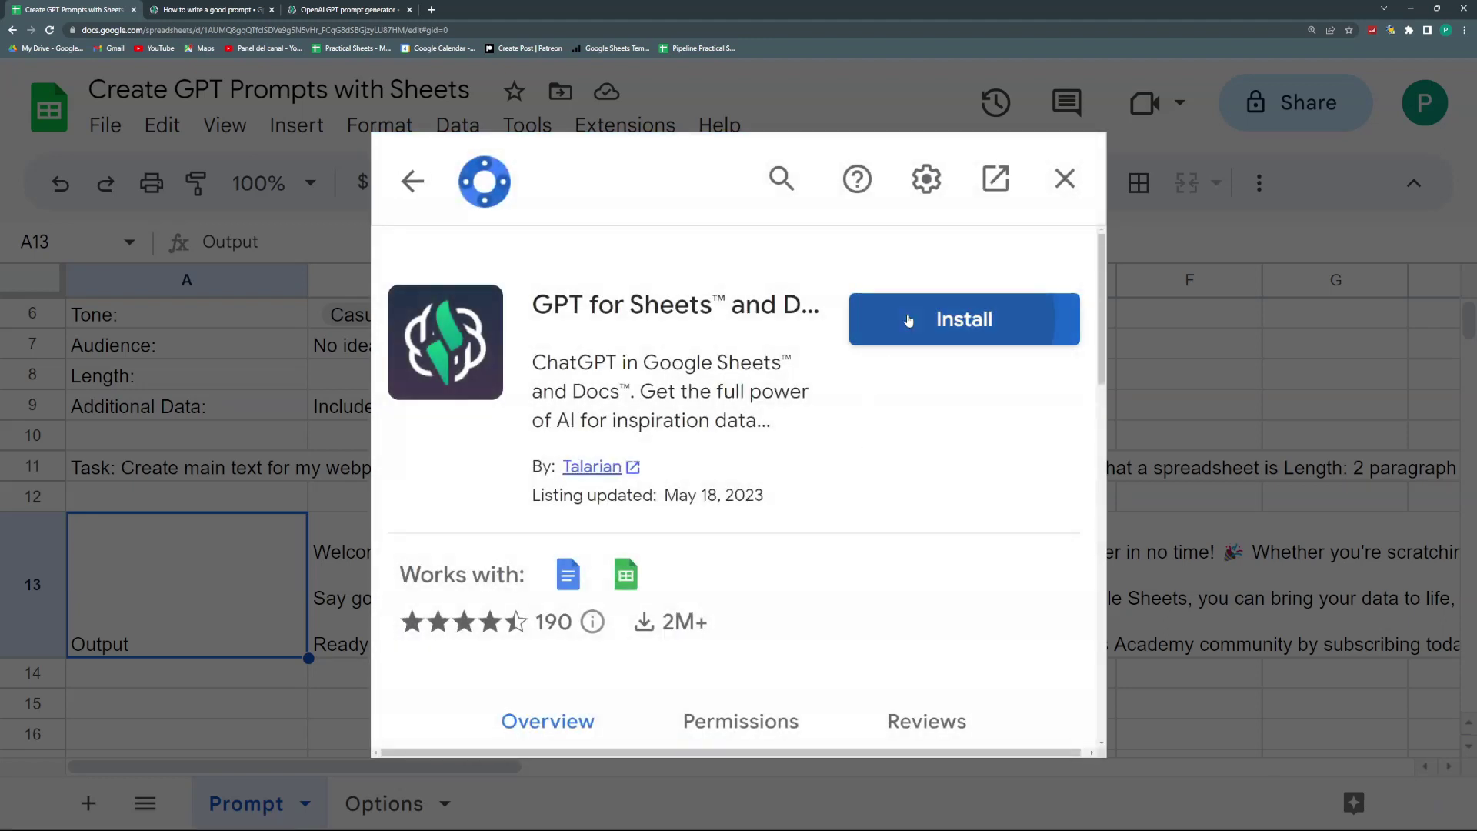
- Install GPT for Sheets and Docs, authorize the Google account, and close the marketplace
left_click(909, 319)
left_click(914, 630)
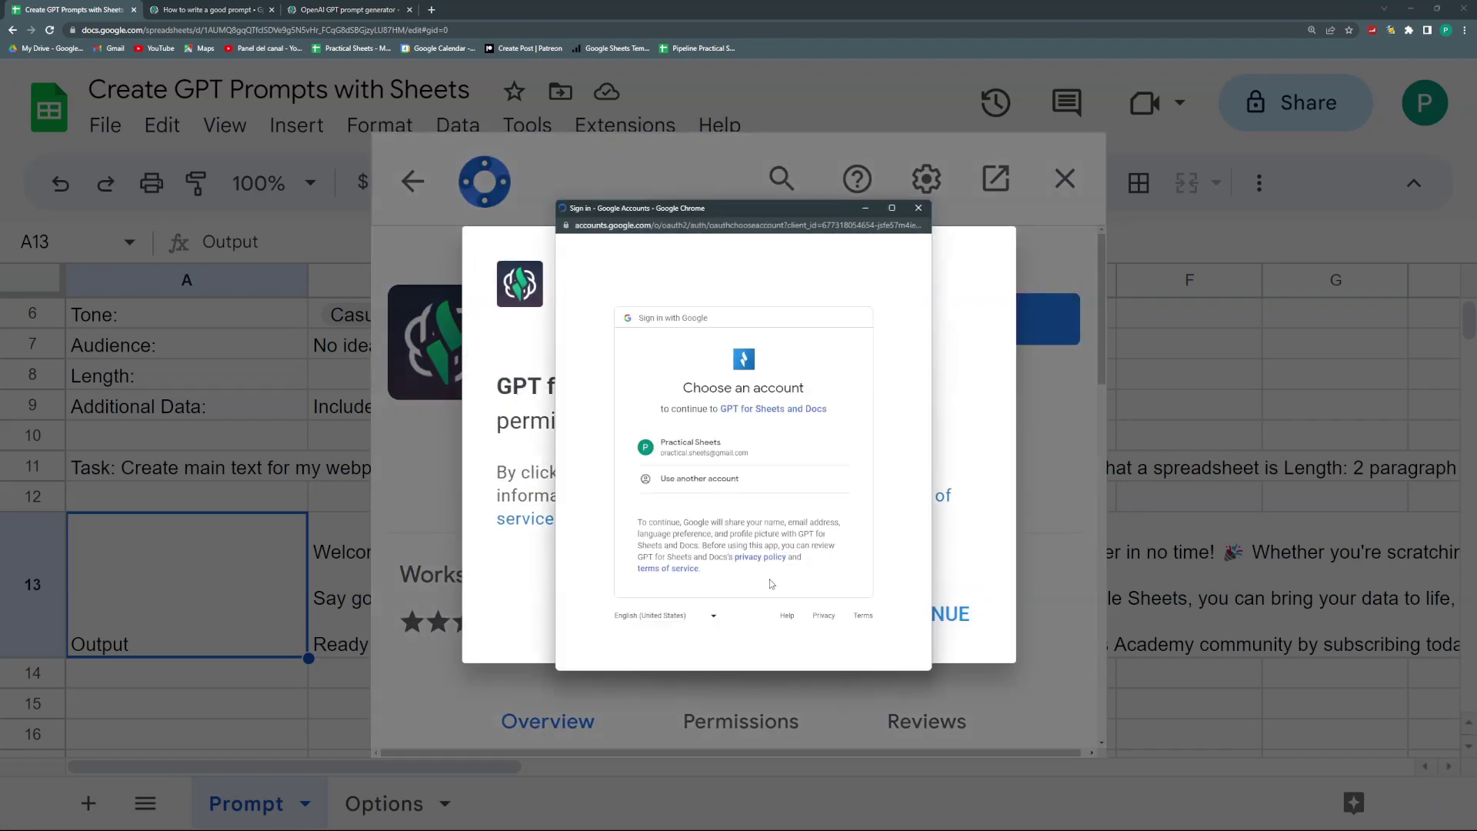
left_click(737, 452)
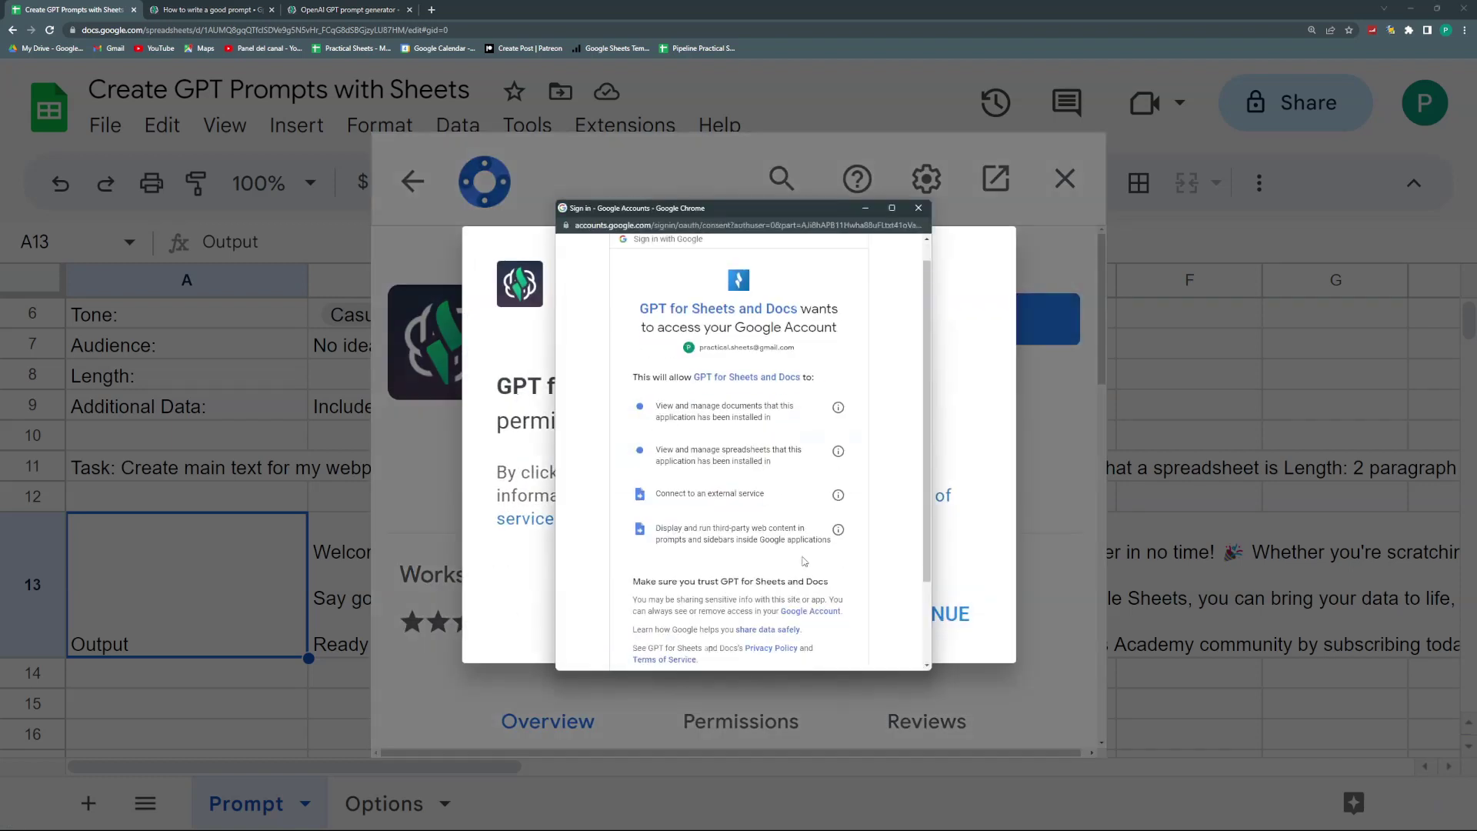
scroll(804, 596, "down", 1)
left_click(804, 597)
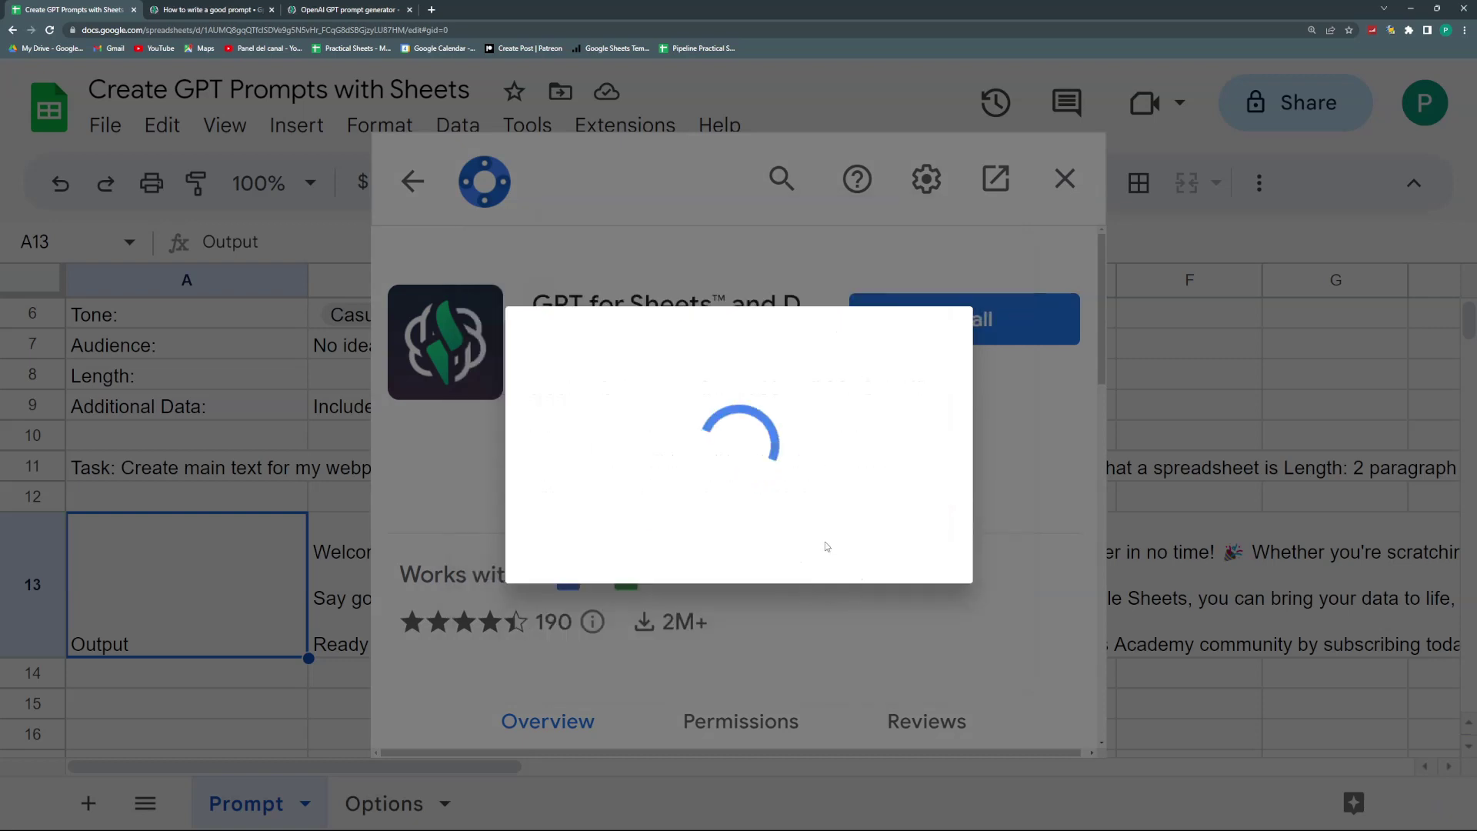
left_click(1000, 260)
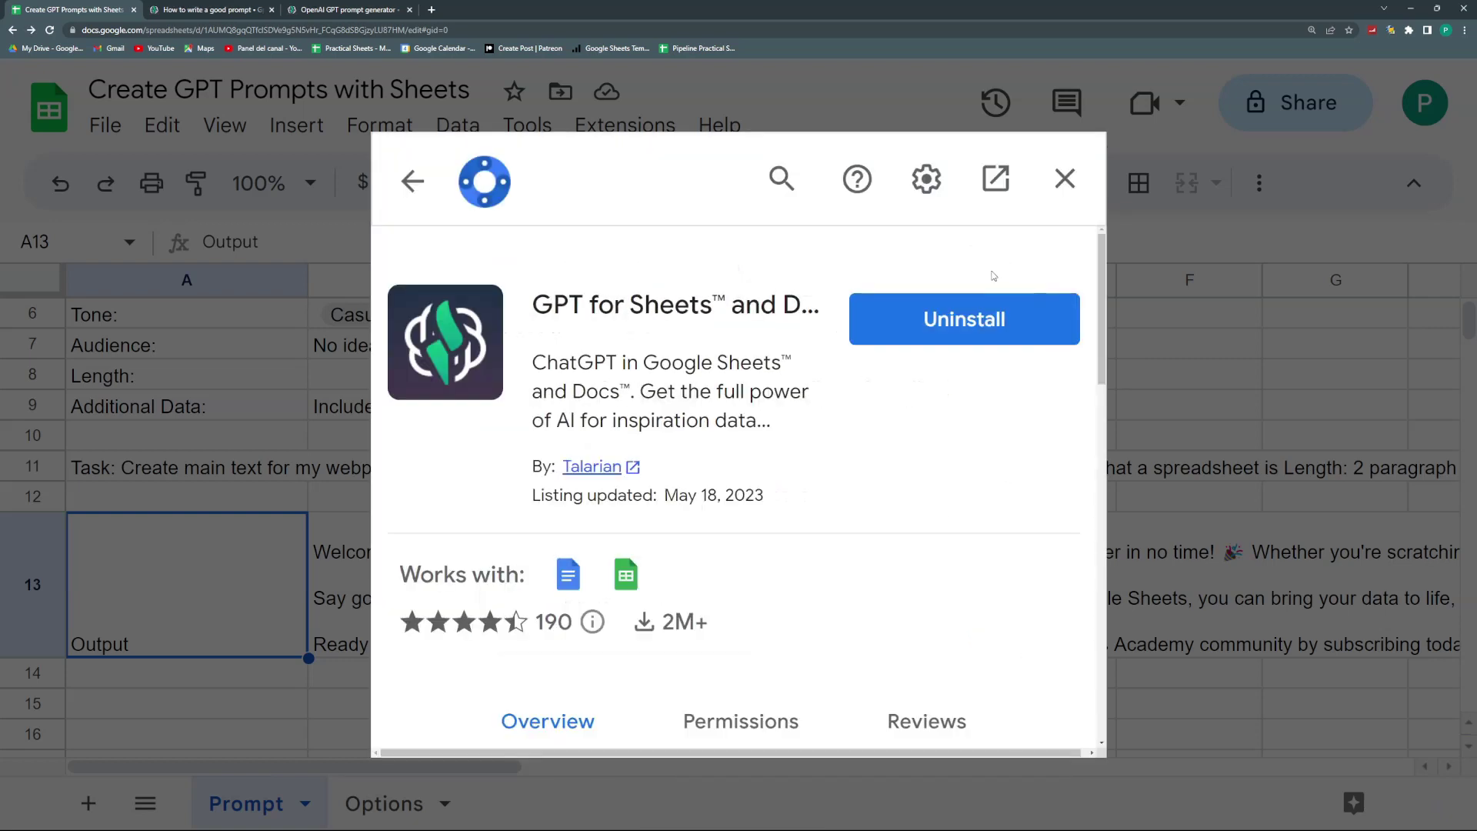
left_click(1066, 173)
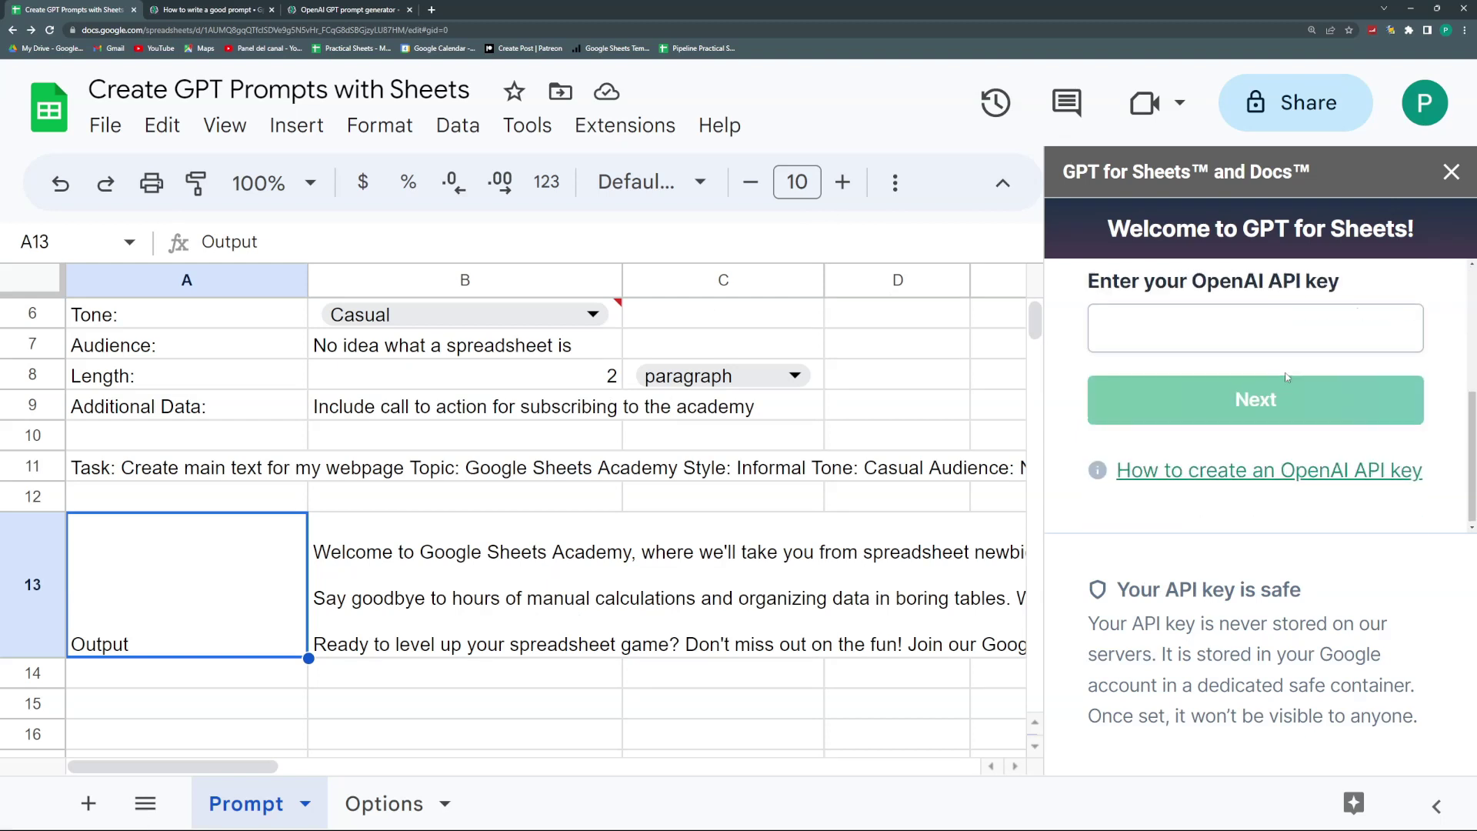
- Paste the OpenAI API key into the GPT for Sheets sidebar field and submit it
scroll(1265, 458, "down", 2)
left_click(1271, 447)
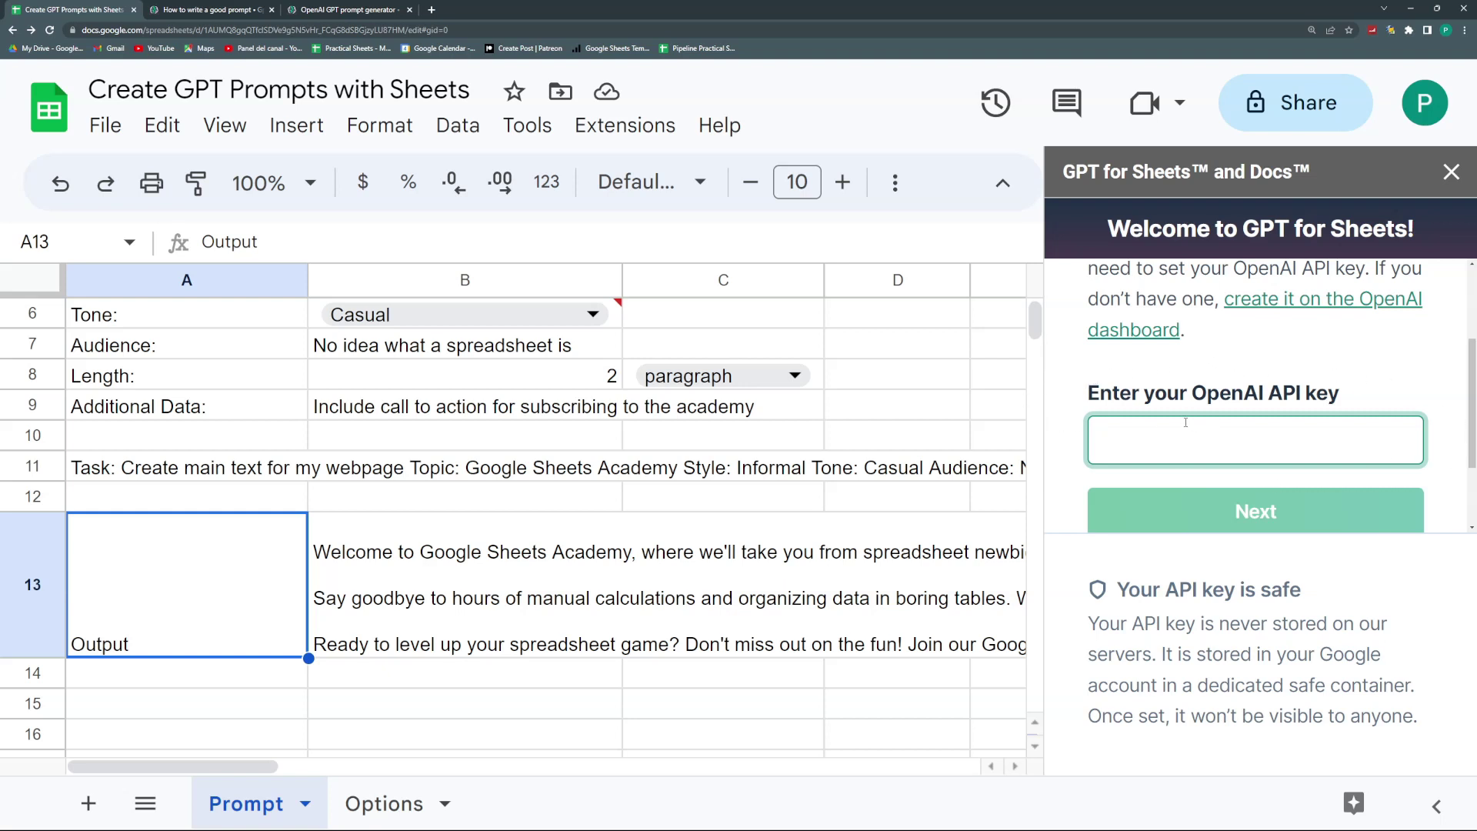
key("super+v")
left_click(1217, 513)
left_click(1269, 514)
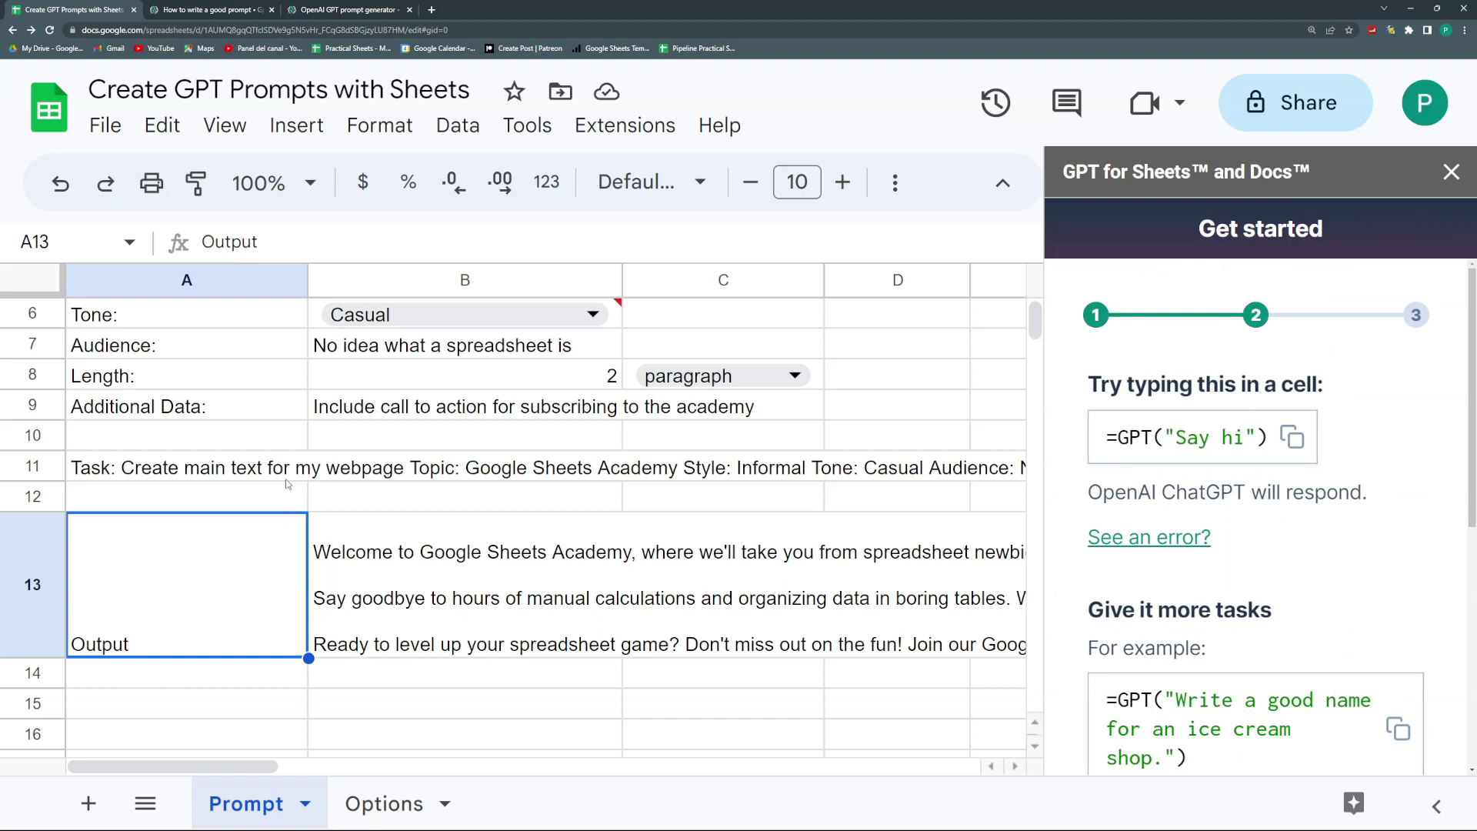
- Enter =GPT(A3:C9) in B15 to generate text from the prompt fields
left_click(202, 466)
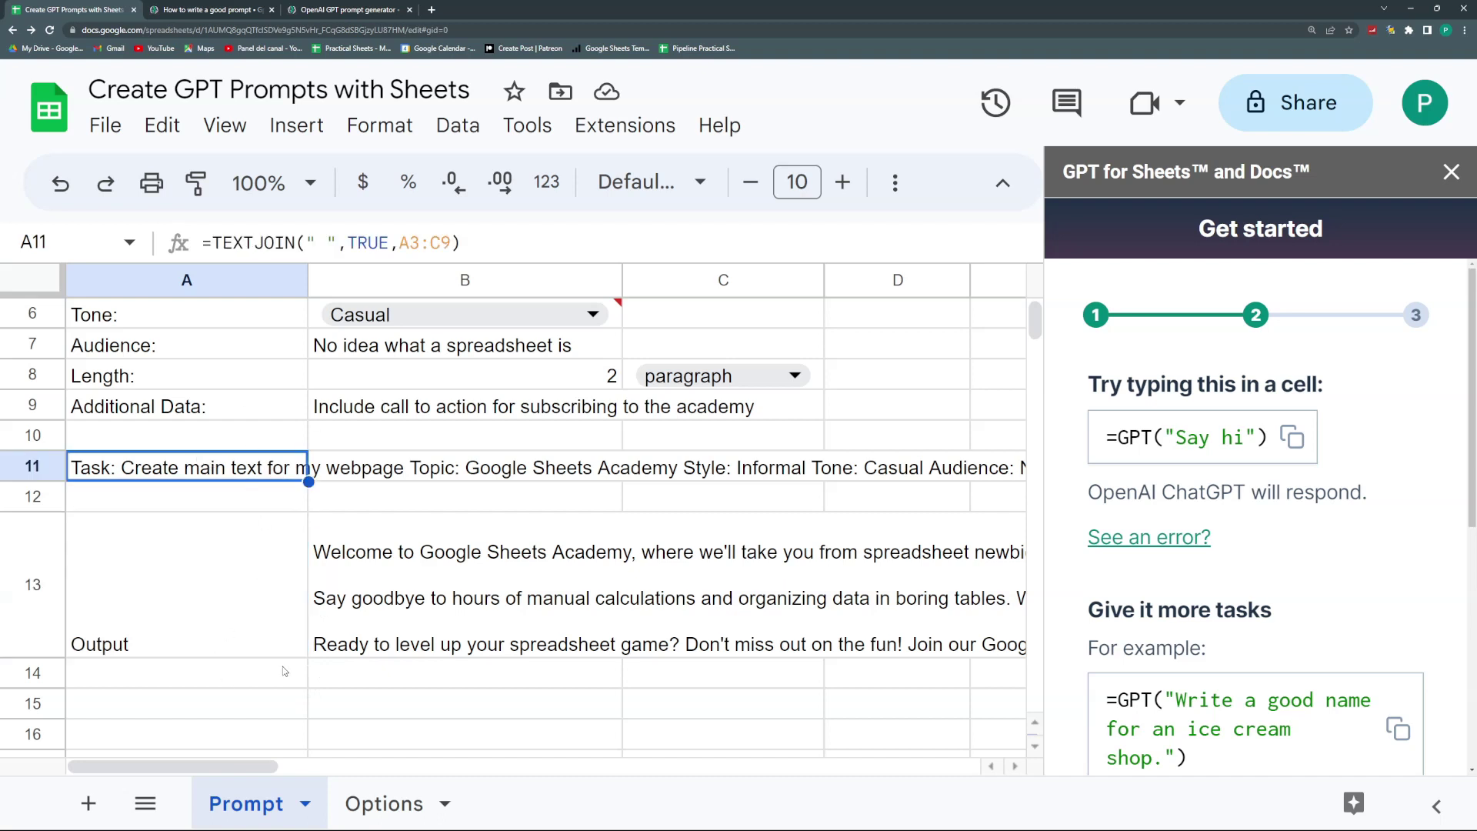
left_click(374, 717)
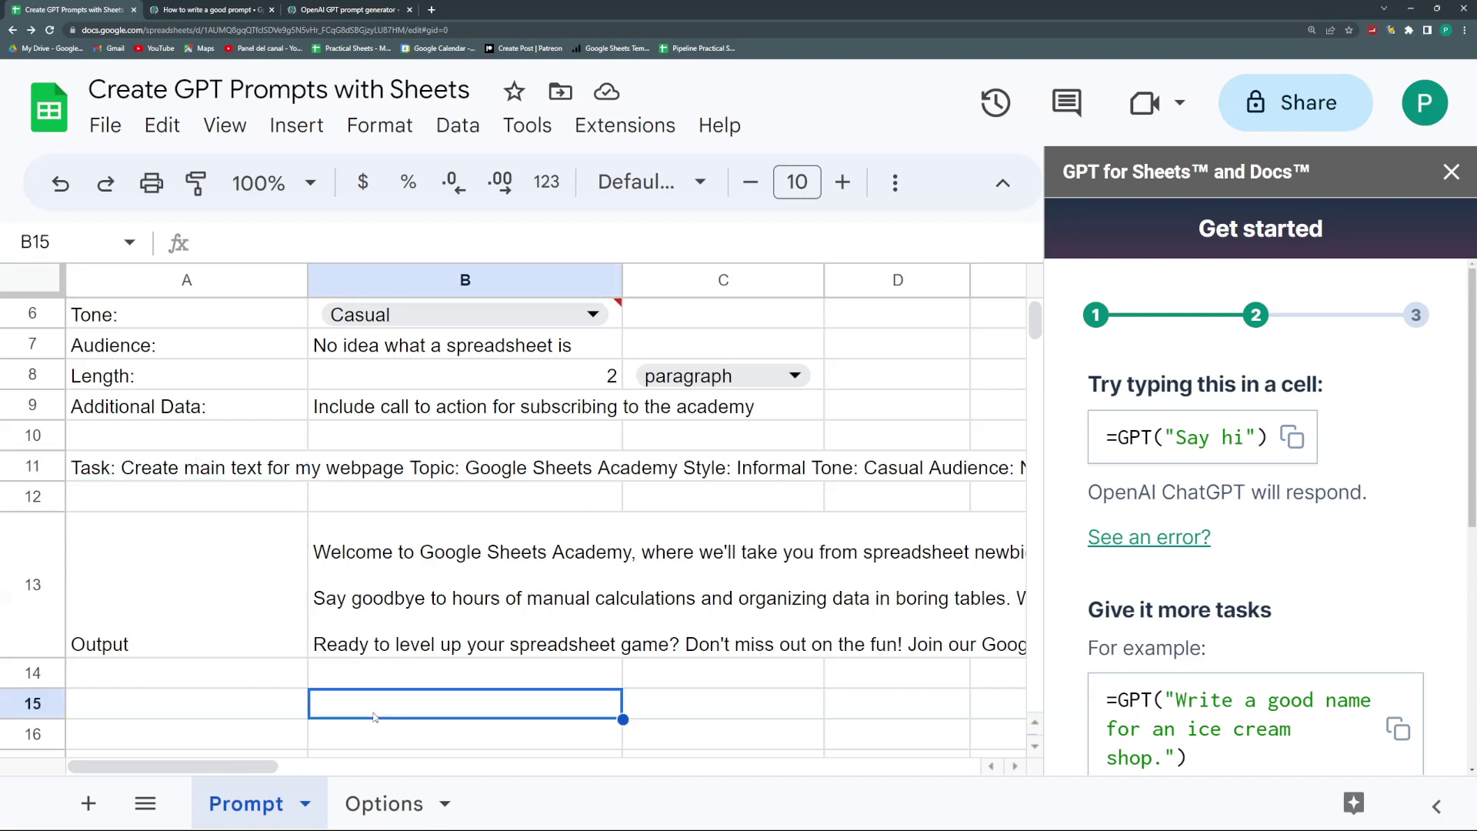
type("=gpt")
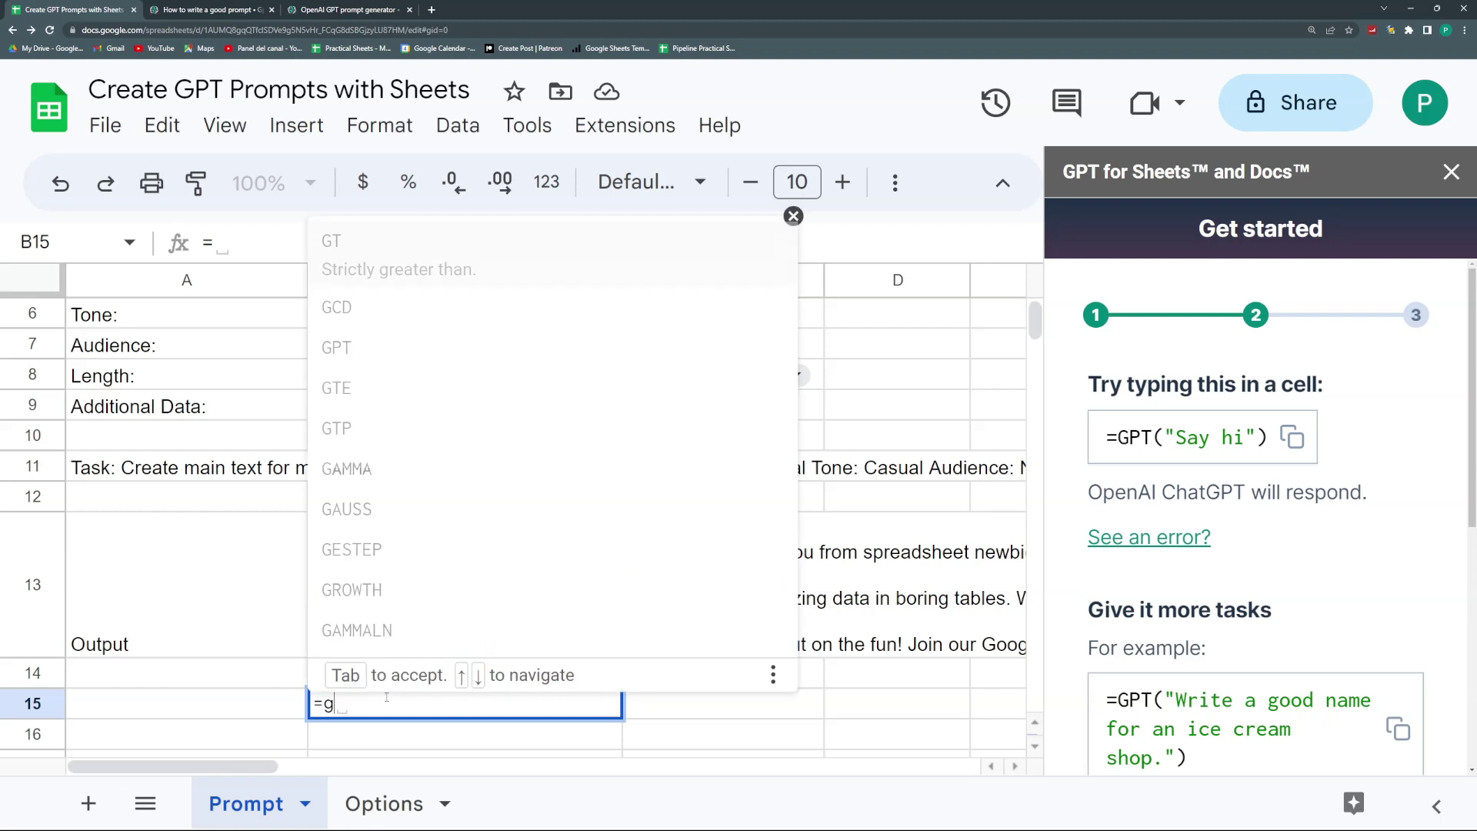
left_click(383, 248)
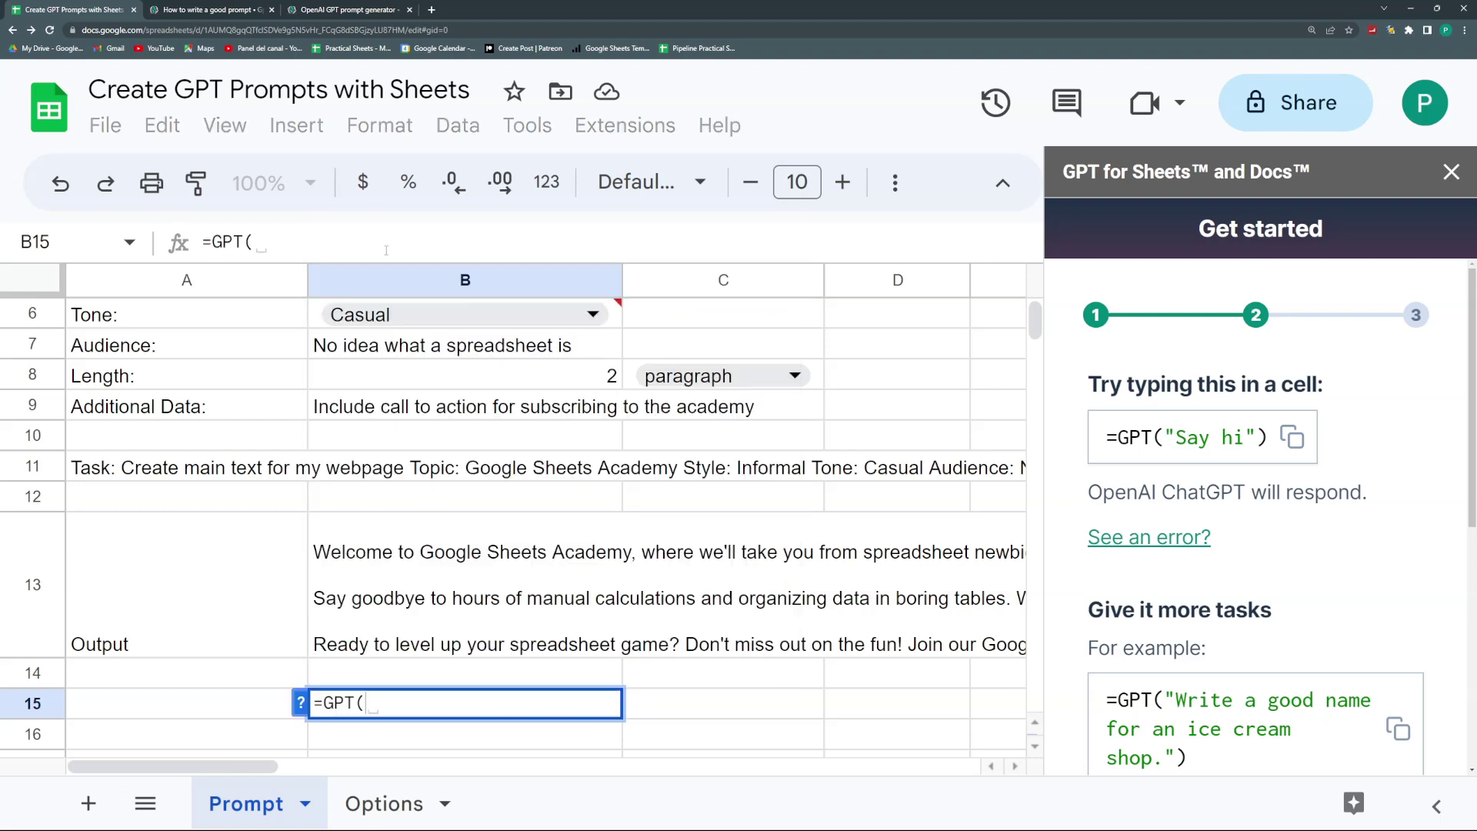
scroll(601, 451, "up", 3)
left_click_drag(265, 376, 699, 554)
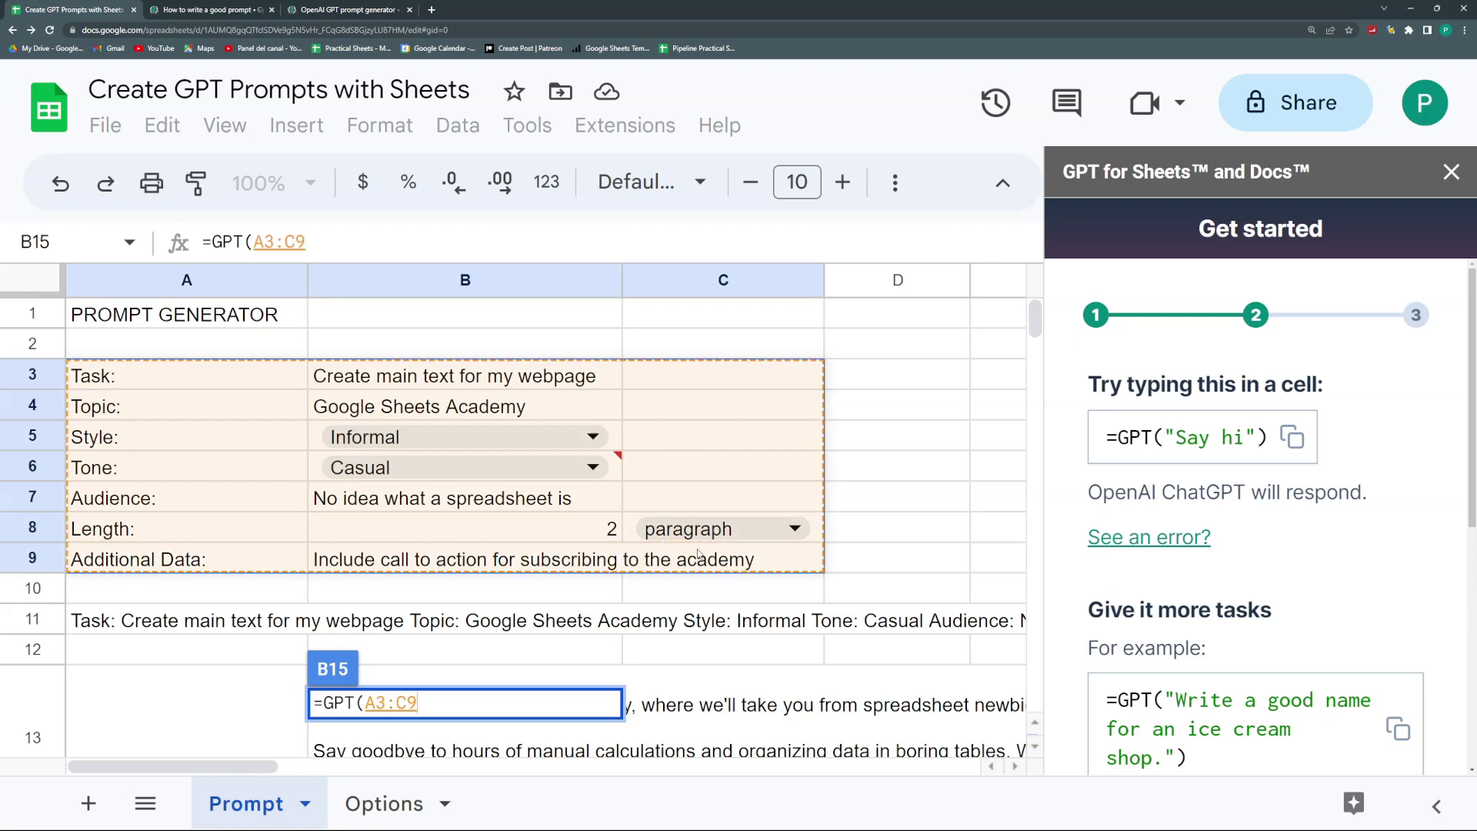
key("Return")
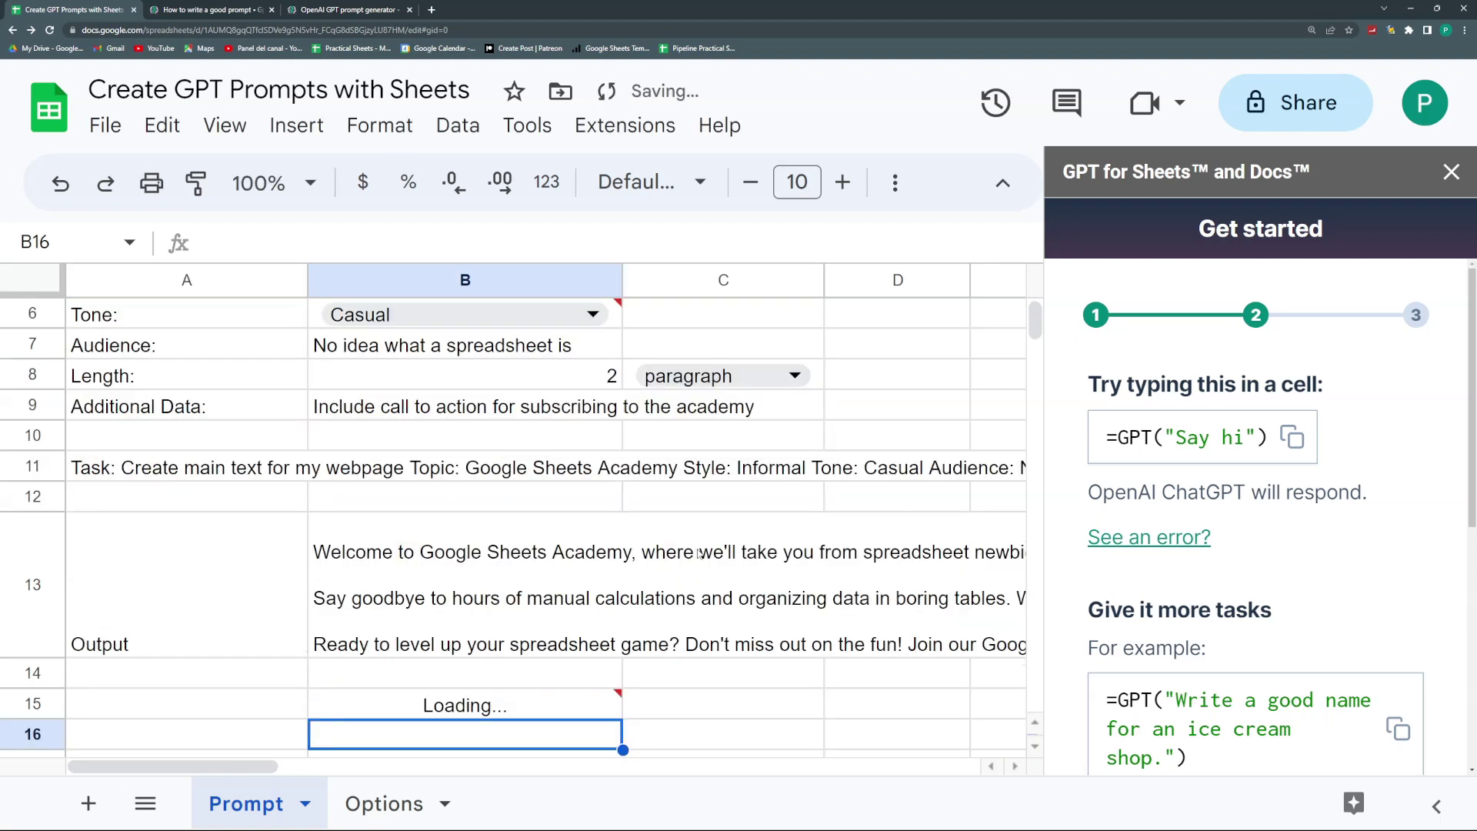
- Compare the GPT-generated text in B15 with the pasted ChatGPT output in B13
scroll(698, 553, "down", 2)
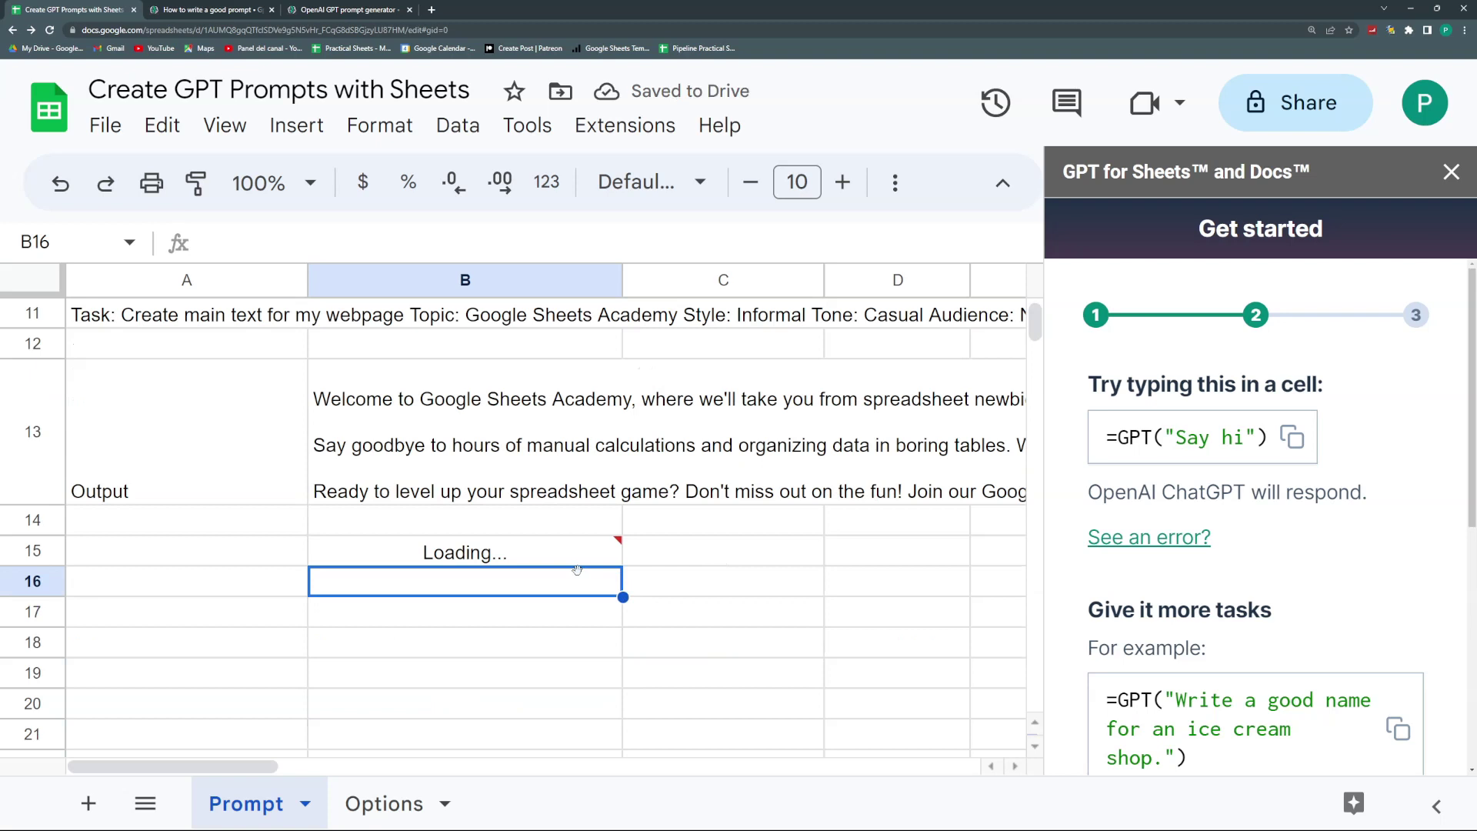
scroll(577, 478, "up", 5)
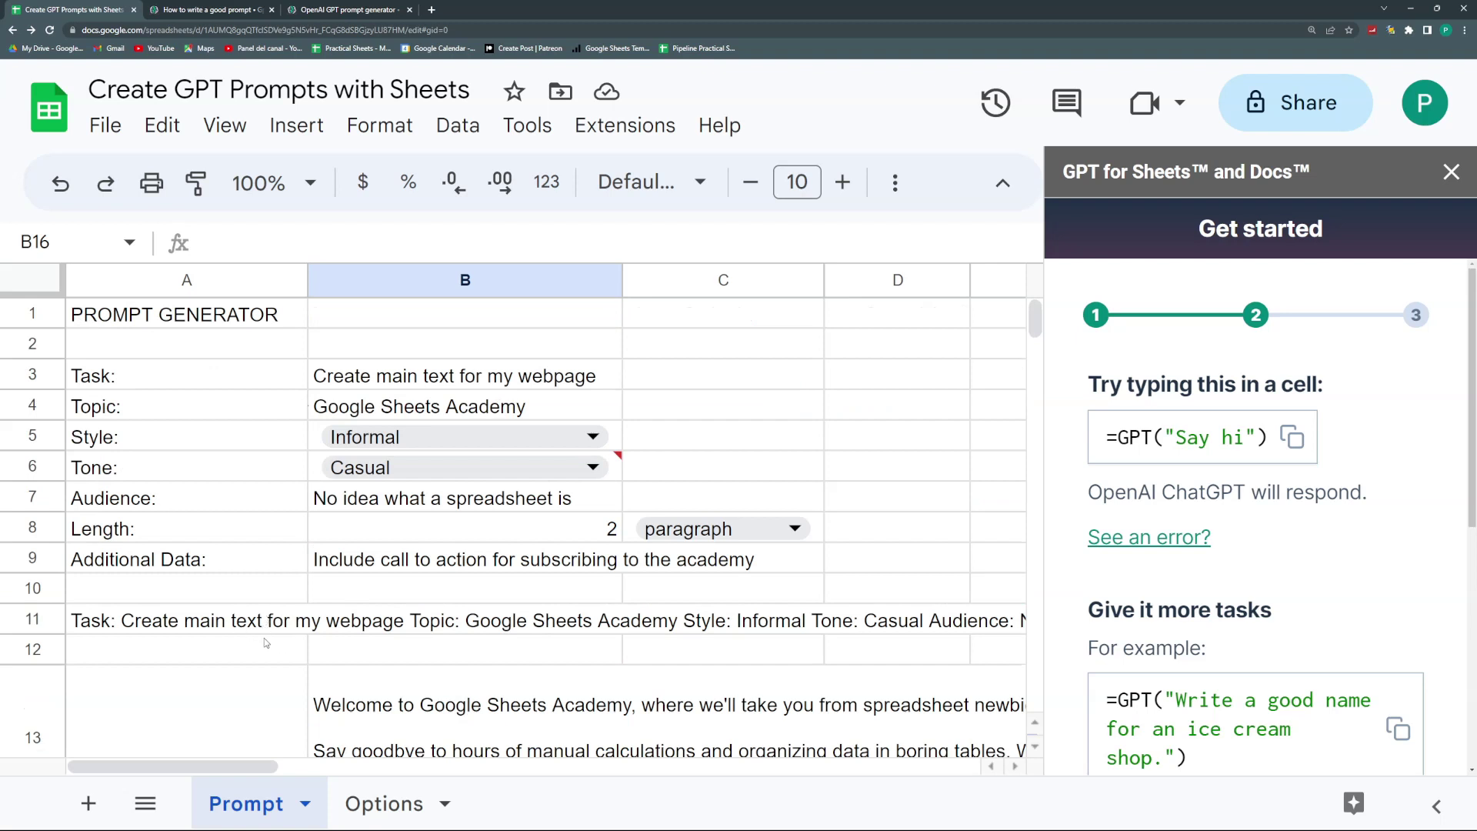
scroll(288, 633, "down", 3)
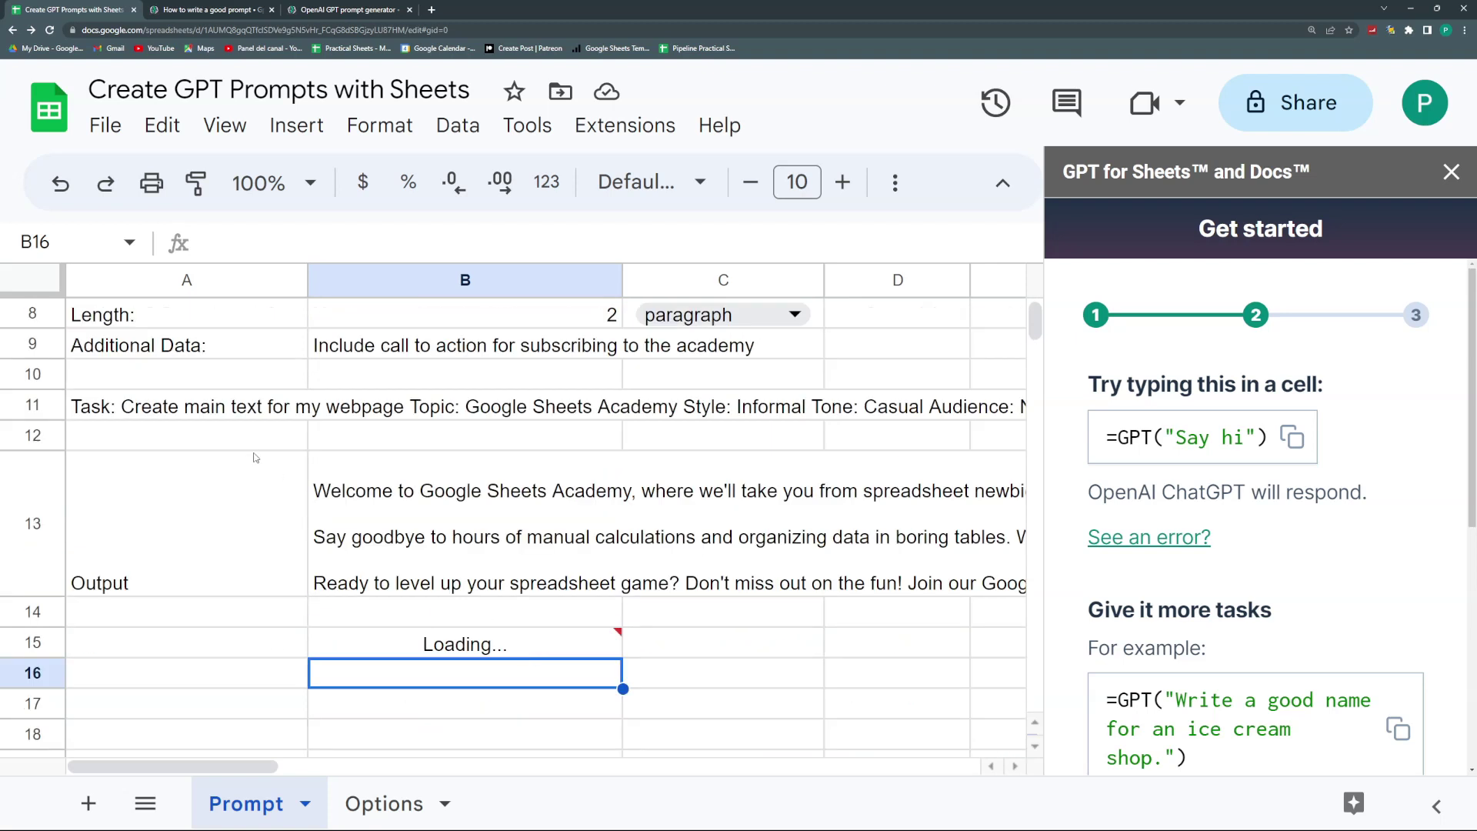
left_click(440, 647)
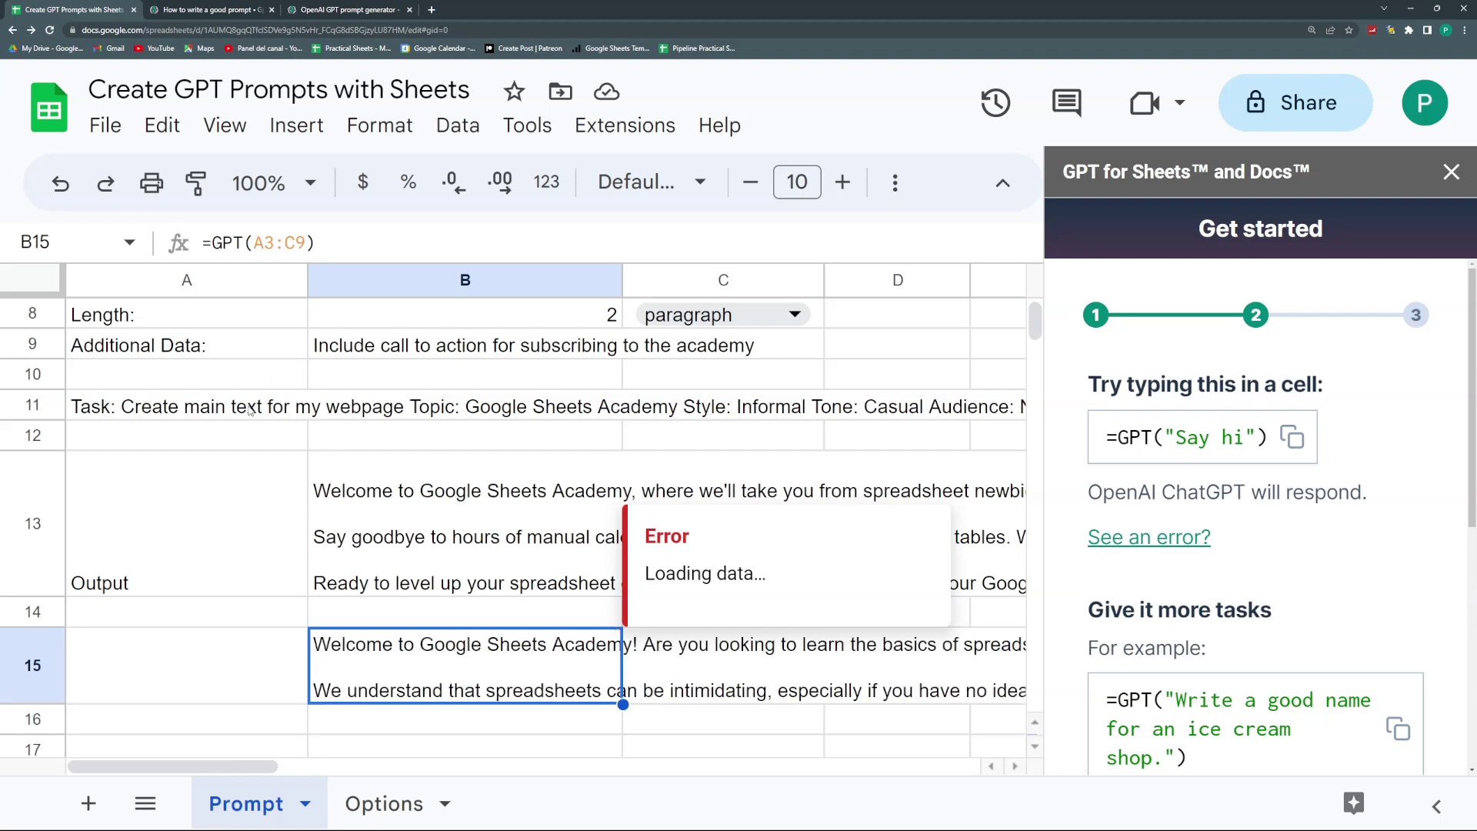
scroll(443, 556, "down", 2)
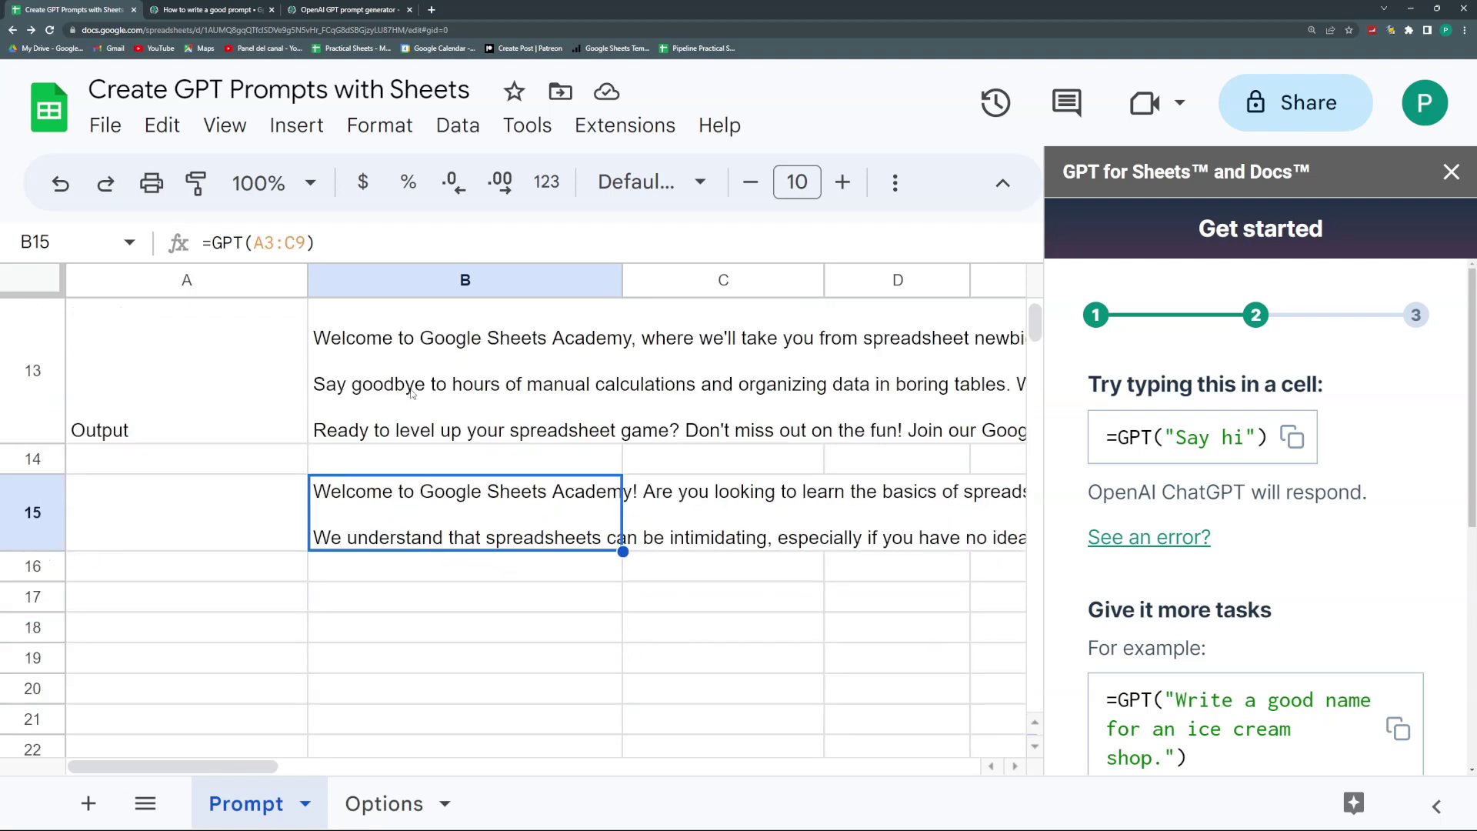
left_click(412, 394)
left_click(374, 515)
left_click_drag(399, 372, 412, 500)
left_click(485, 594)
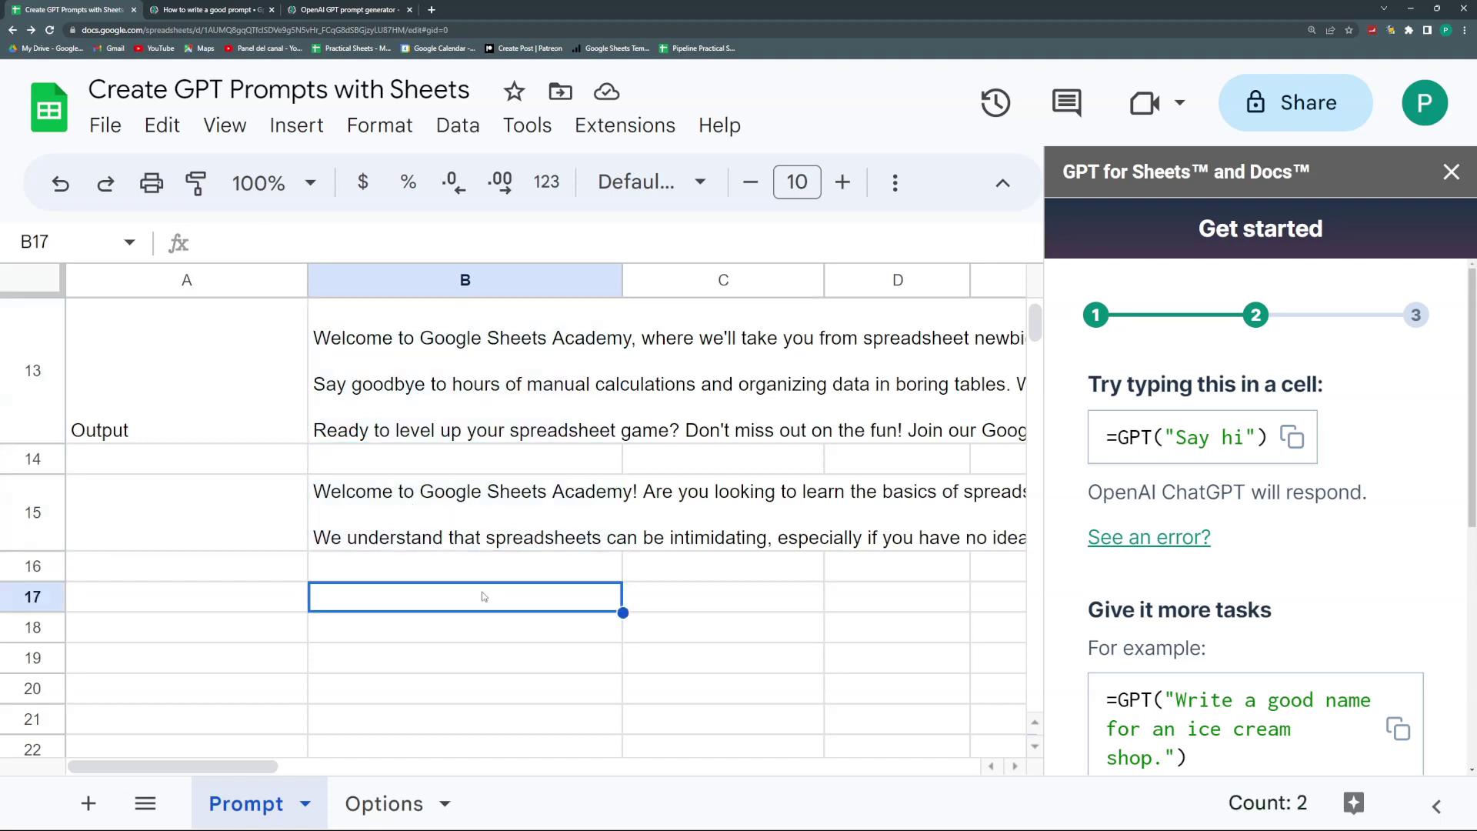
left_click(493, 516)
scroll(492, 515, "up", 2)
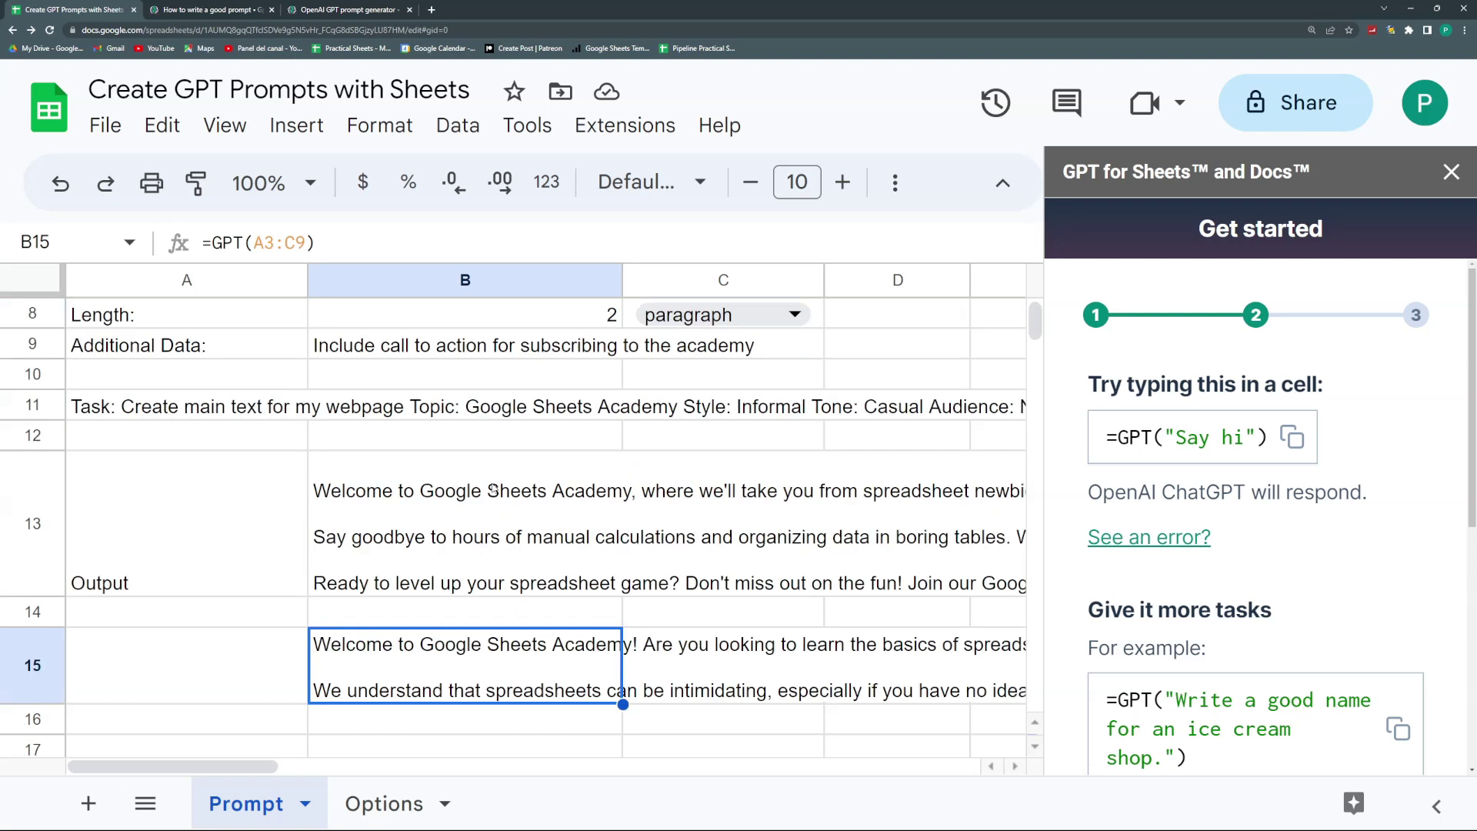
left_click(484, 518)
left_click(489, 663)
left_click(486, 542)
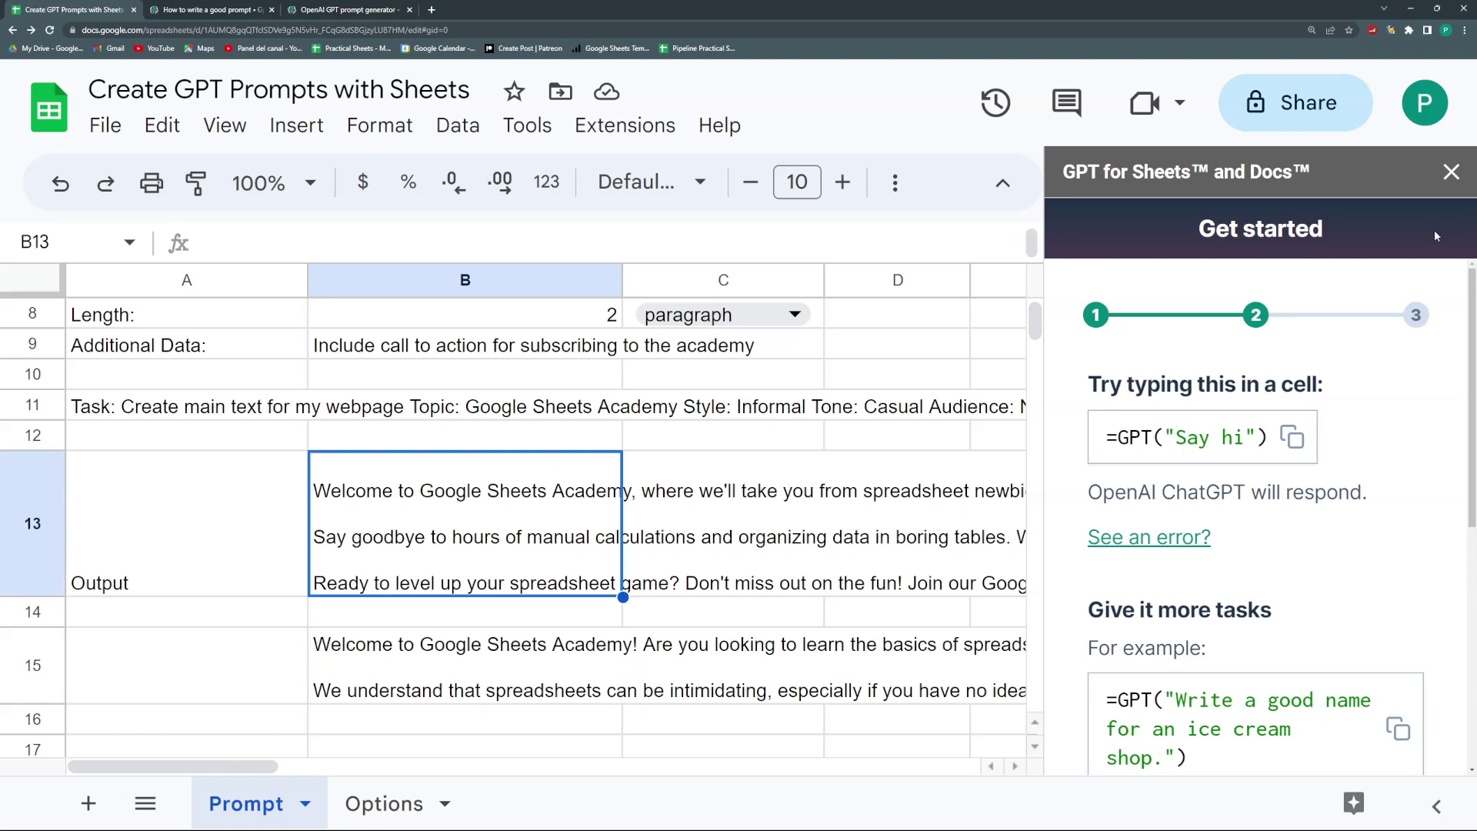
- Close the GPT for Sheets sidebar and review the A3:C9 fields and the Options sheet
left_click(1450, 174)
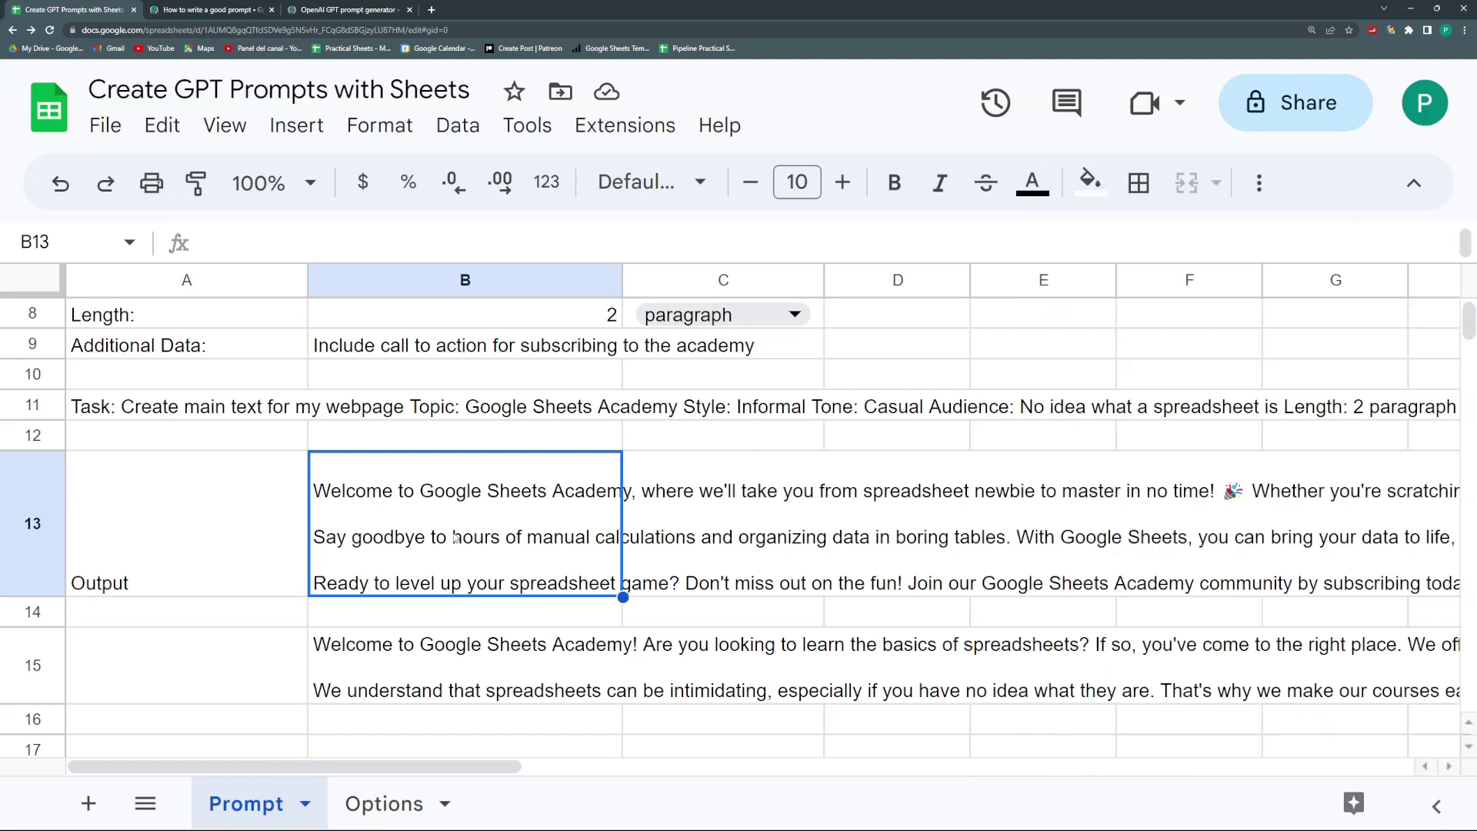
scroll(455, 537, "up", 4)
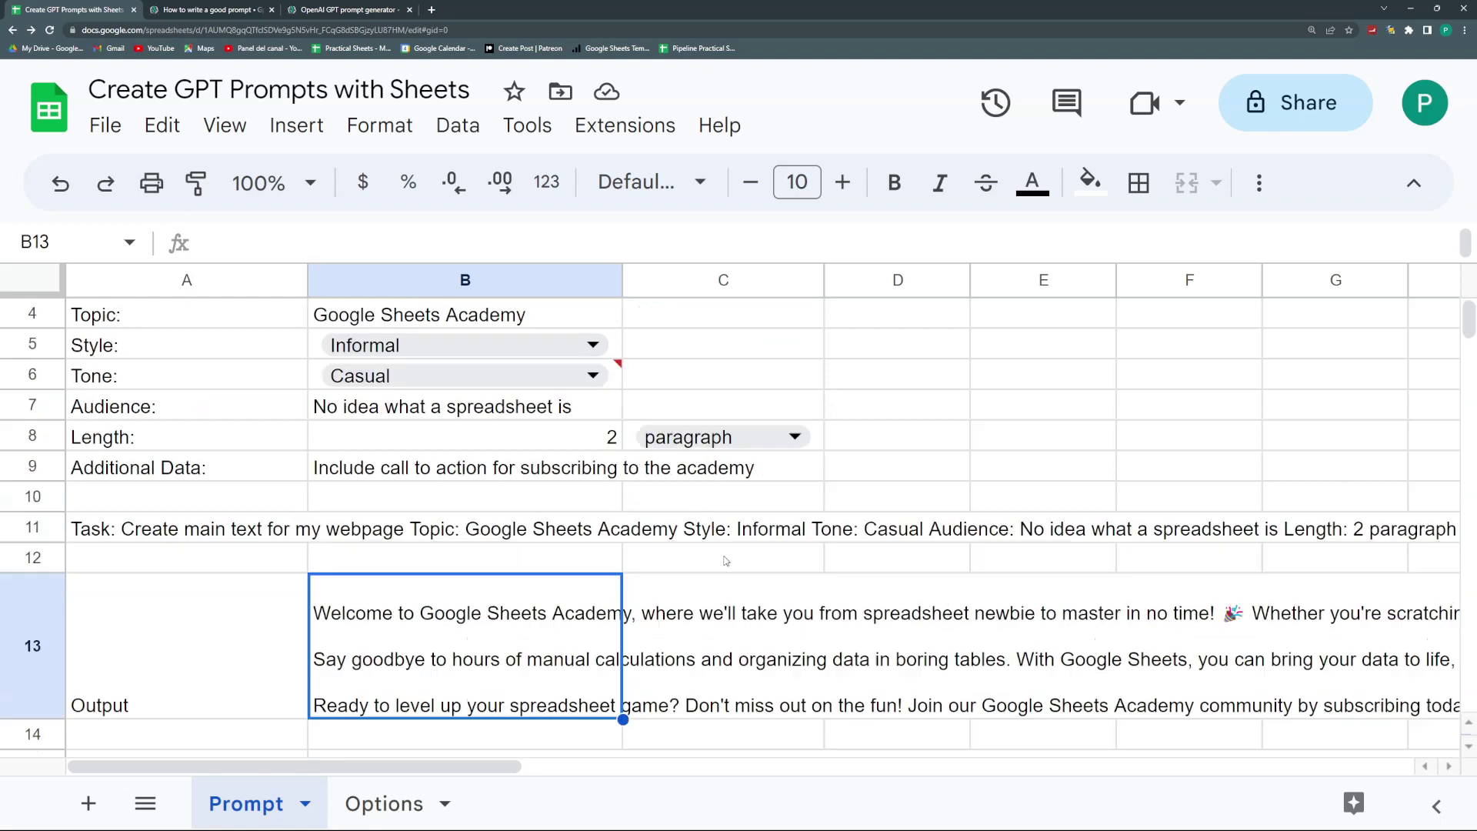
left_click_drag(205, 374, 736, 578)
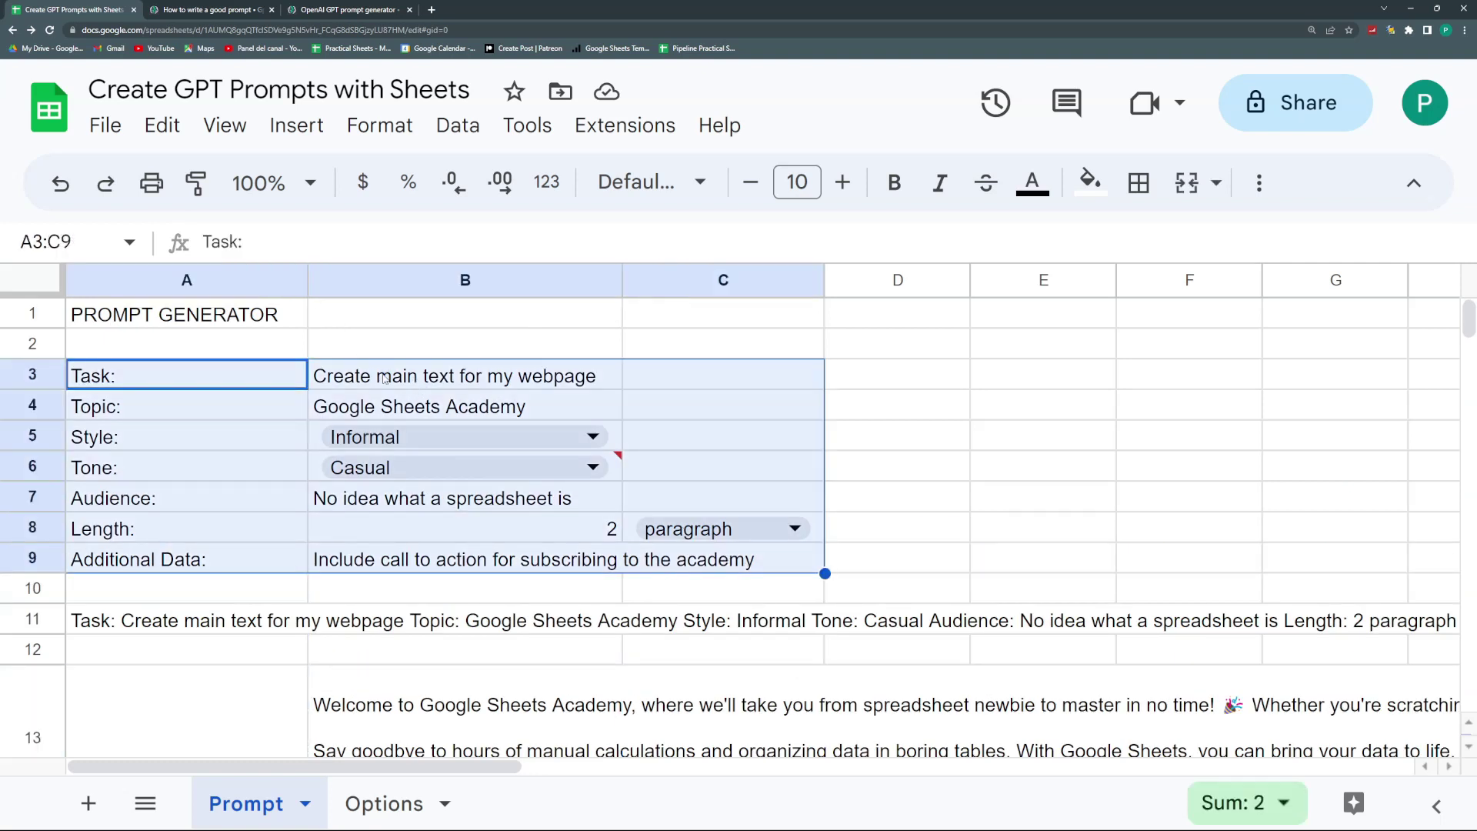
left_click(394, 804)
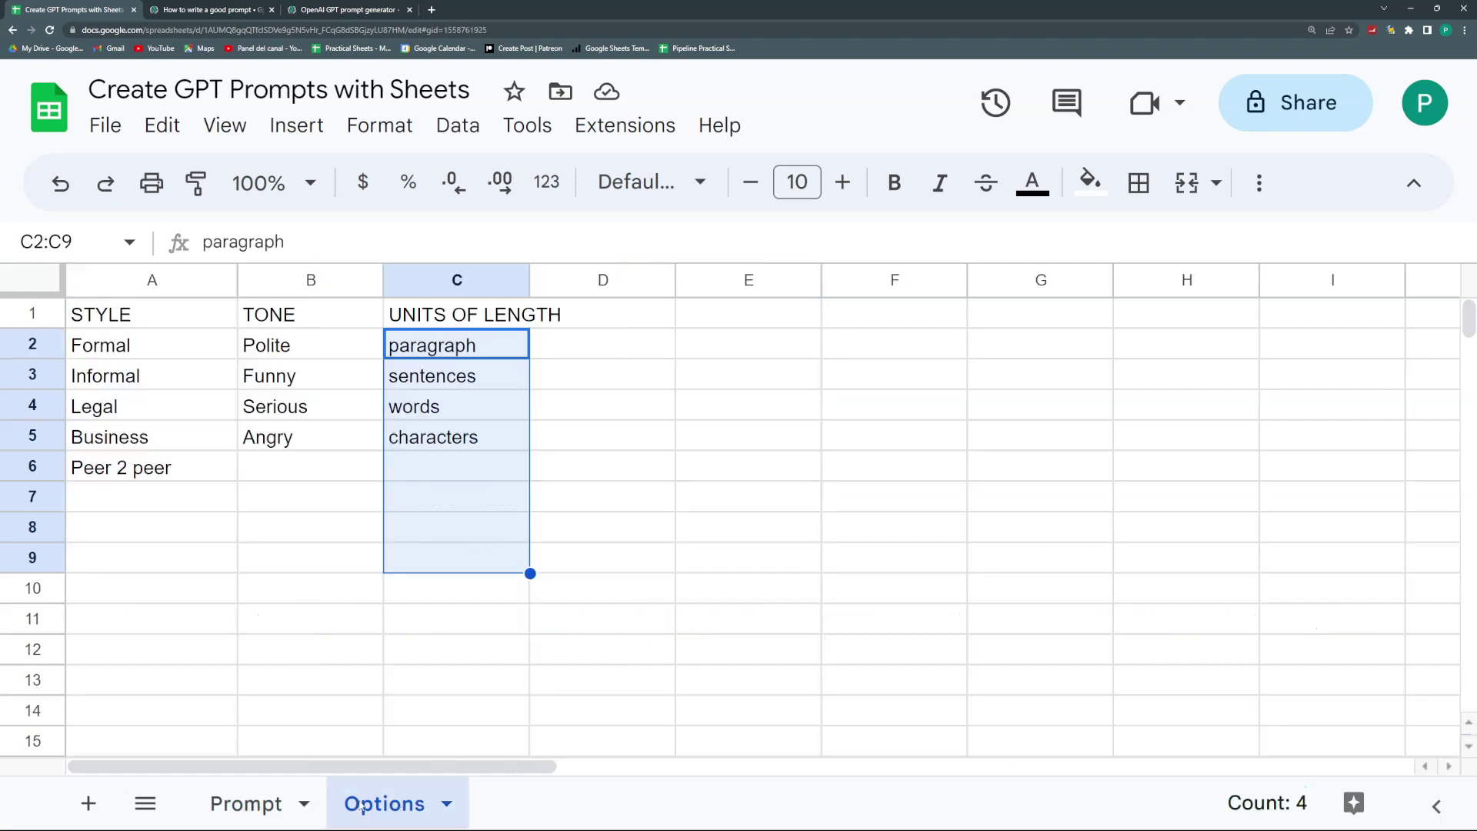
left_click(247, 806)
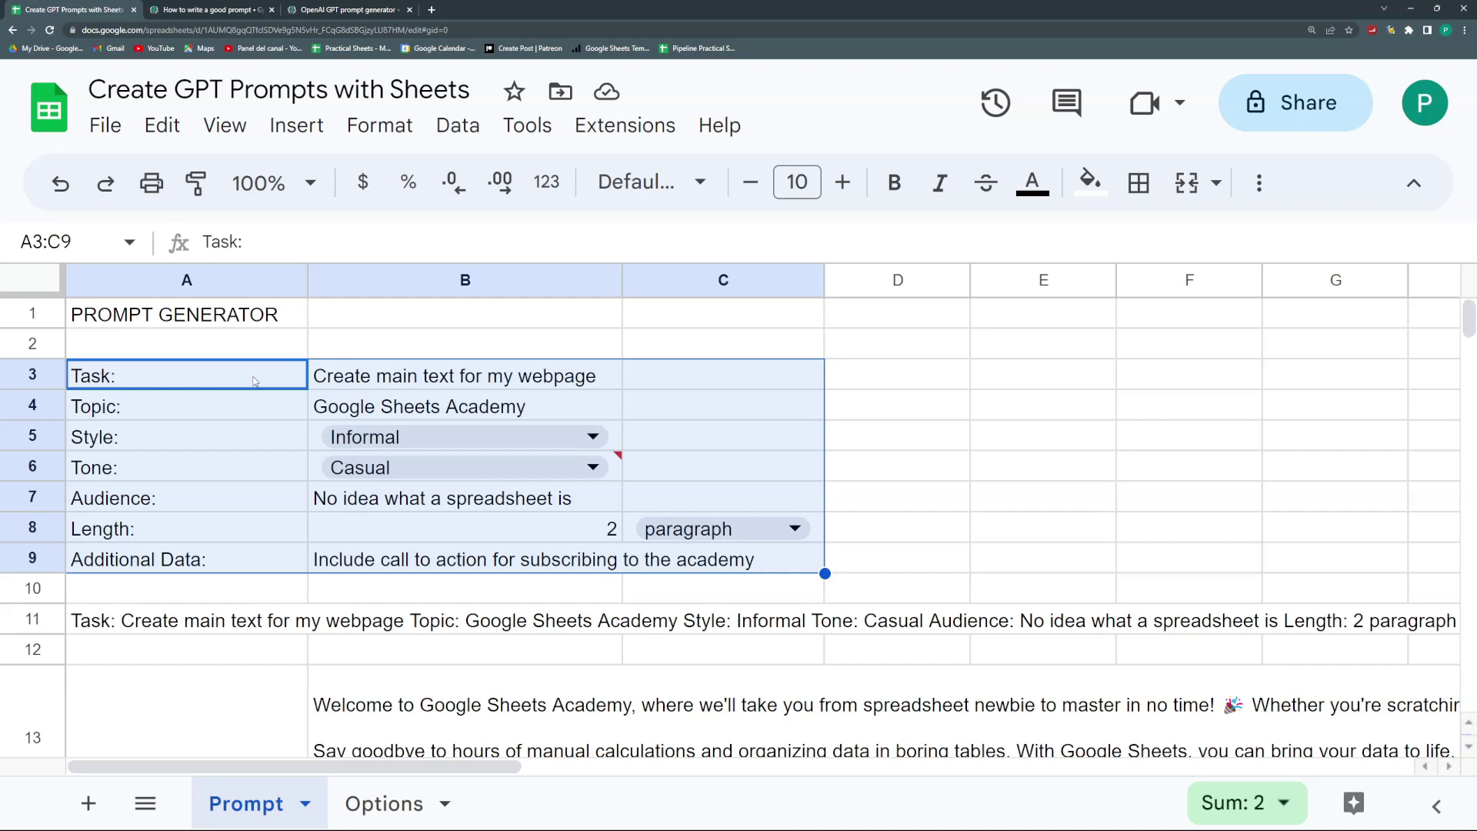
left_click(663, 402)
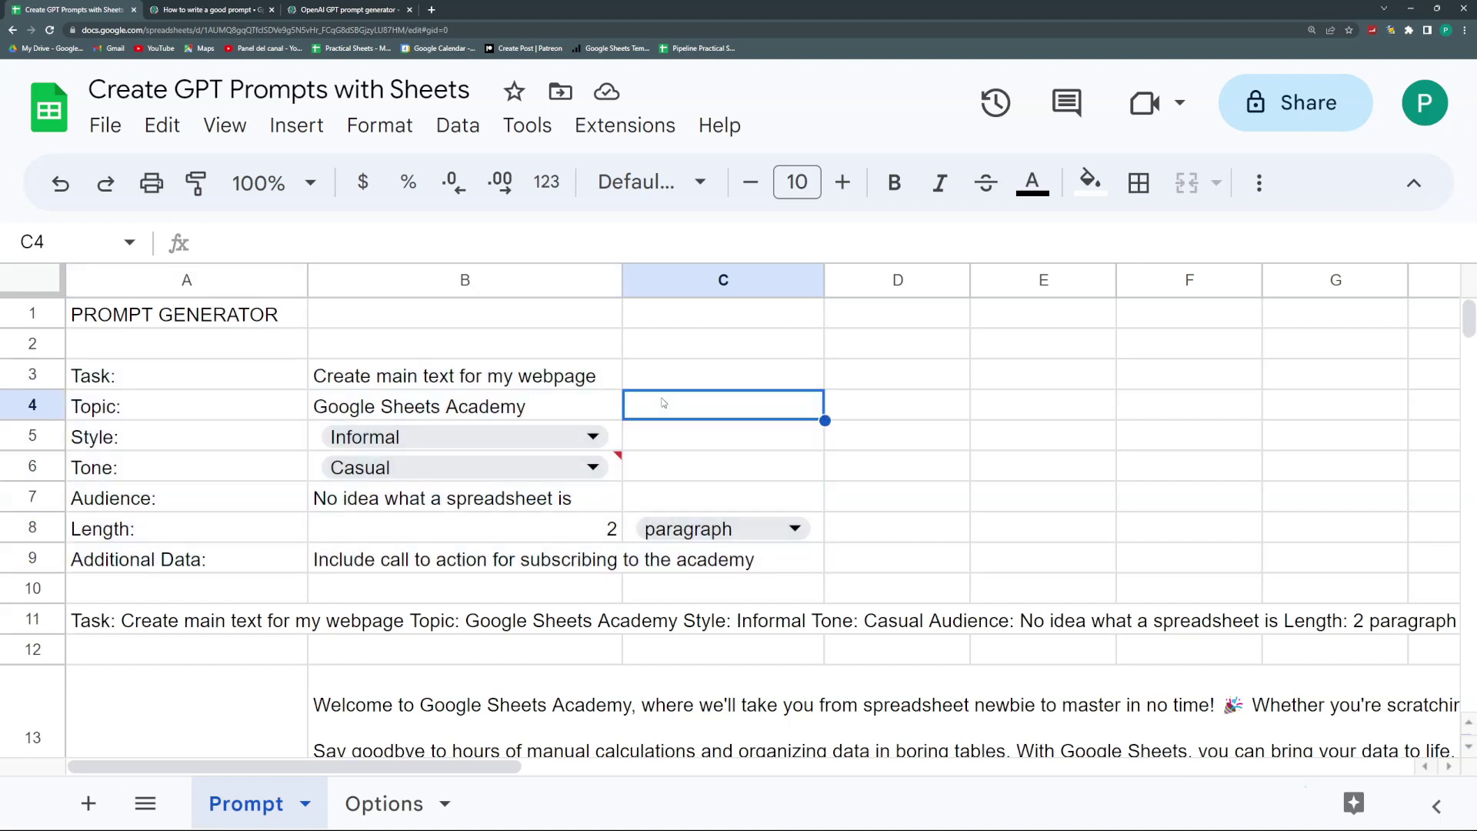
- Bold the PROMPT GENERATOR heading across A1:C1, then select the field labels A3:A9
left_click_drag(239, 319, 665, 323)
left_click(893, 188)
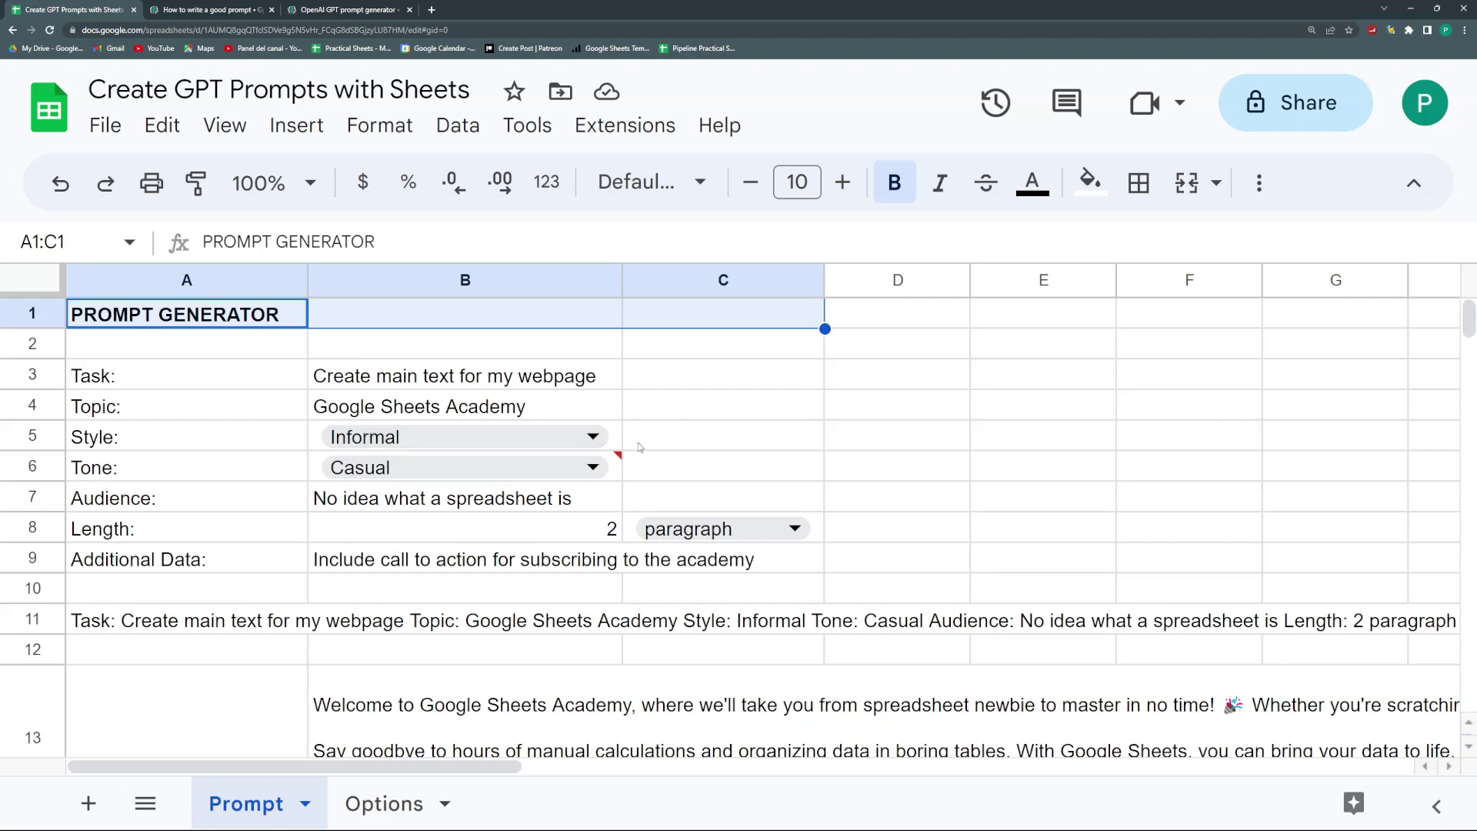
left_click_drag(177, 375, 177, 556)
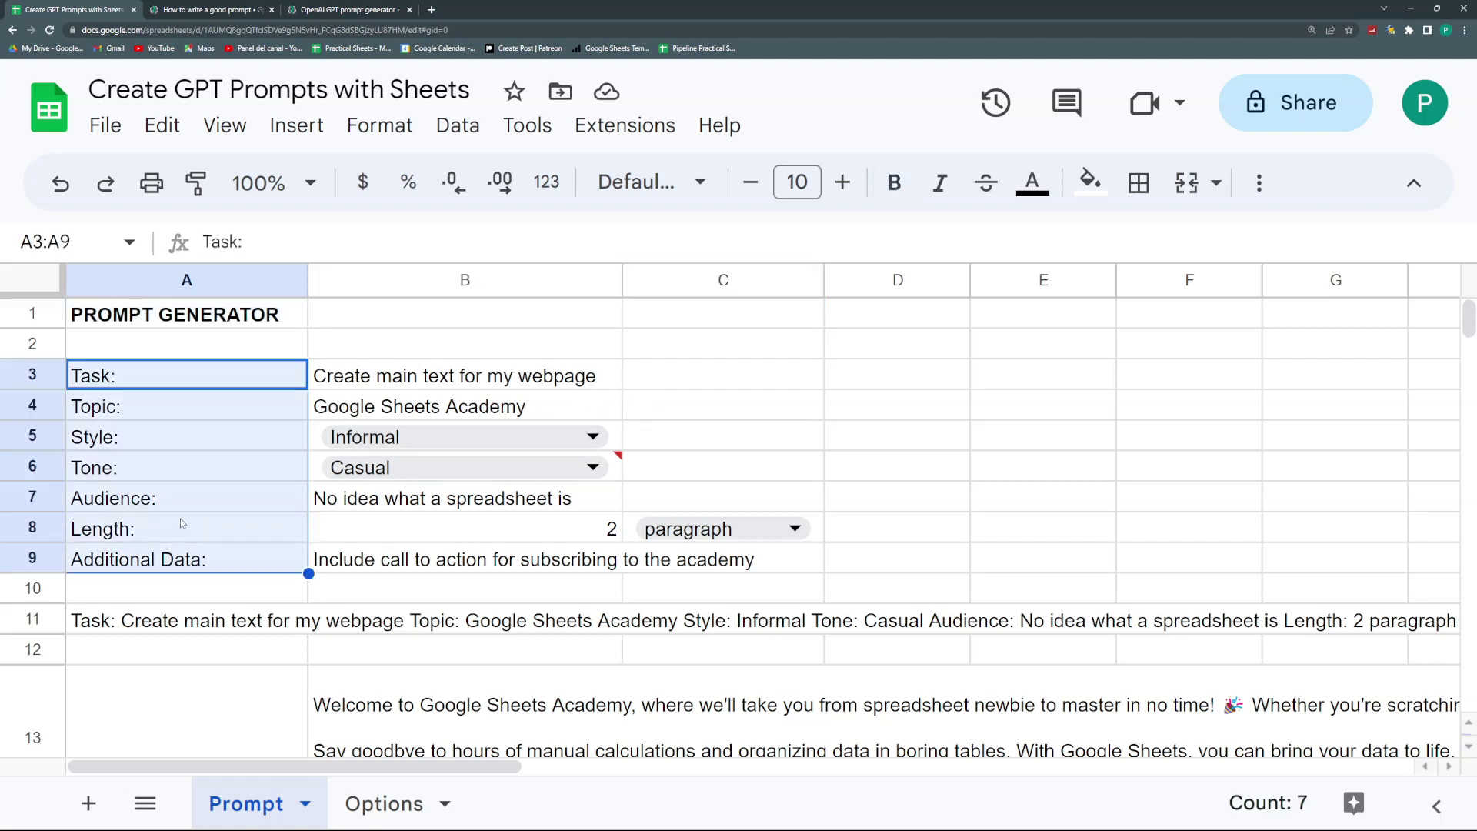